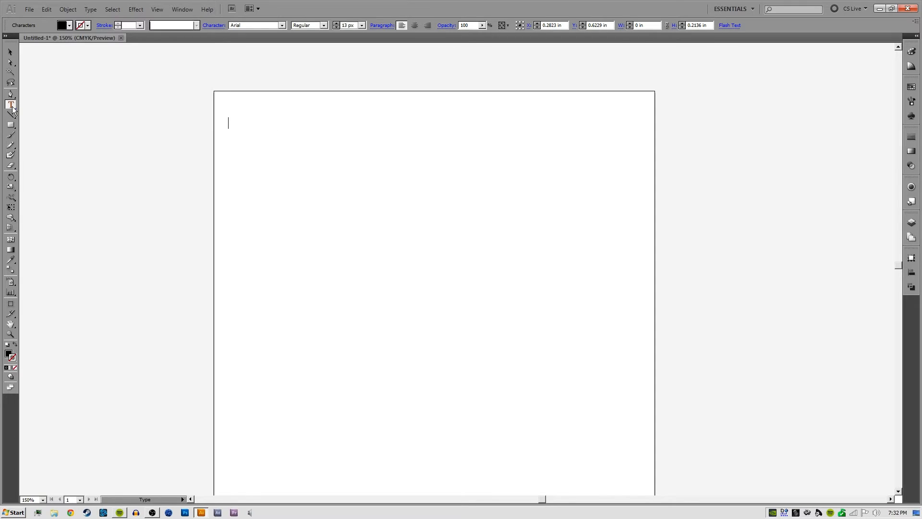
Create a line of point type reading "Workshop Wendesday" near the artboard's upper-left corner
{"action": "left_click", "coordinate": [13, 107]}
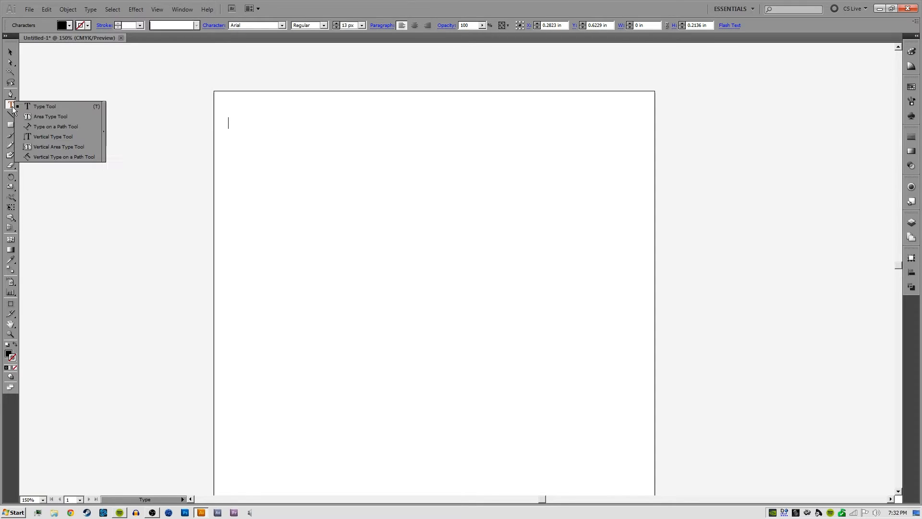
{"action": "left_click", "coordinate": [45, 108]}
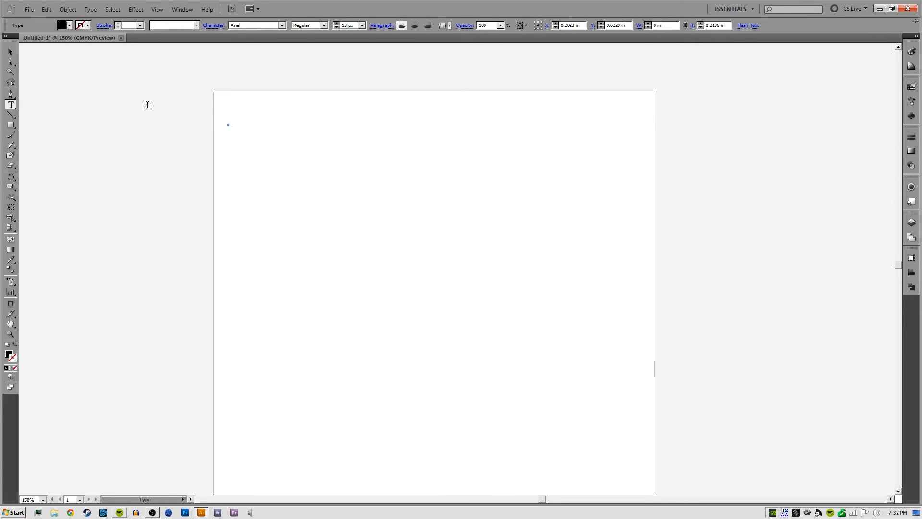
{"action": "left_click", "coordinate": [251, 120]}
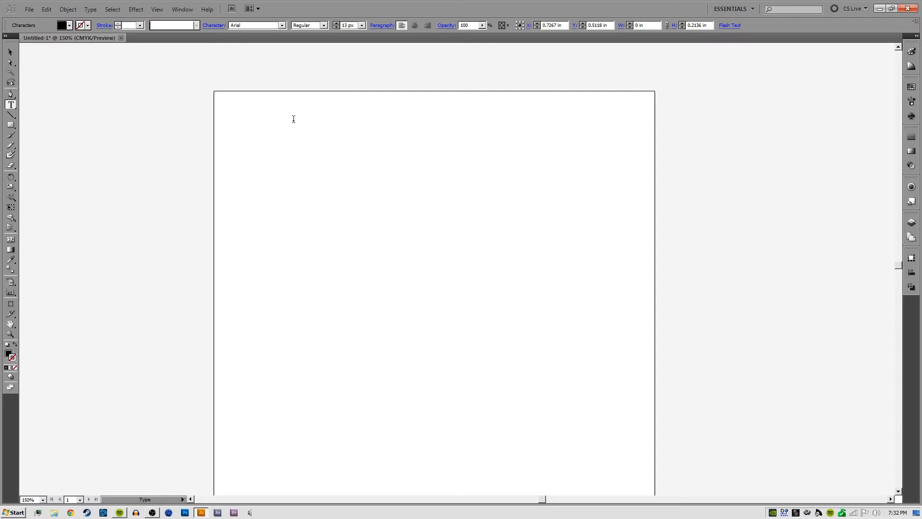
{"action": "type", "text": "Workshop Wendesday"}
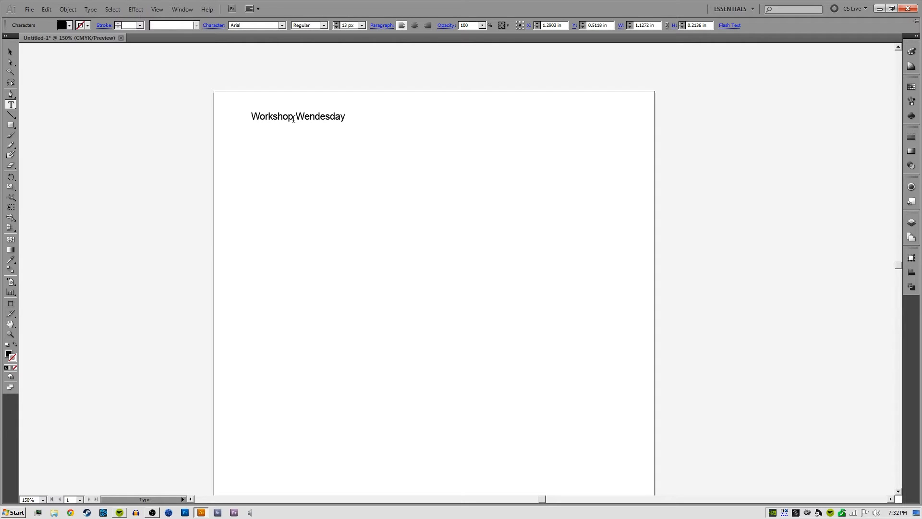
{"action": "key", "text": "Escape"}
Scale the "Workshop Wendesday" text up to about 21.5 px and position it slightly further inside the artboard's upper-left corner
{"action": "left_click_drag", "start_coordinate": [205, 94], "coordinate": [230, 127]}
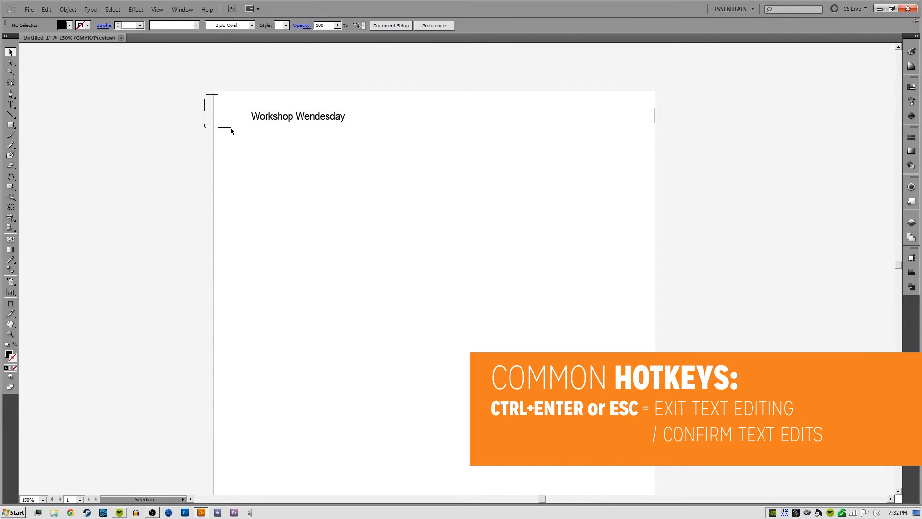
{"action": "left_click", "coordinate": [278, 117]}
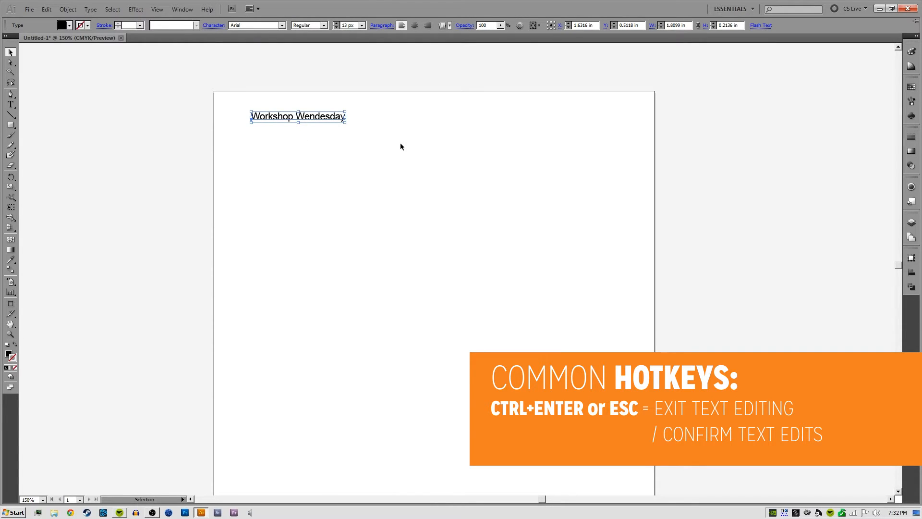
{"action": "left_click", "coordinate": [419, 116]}
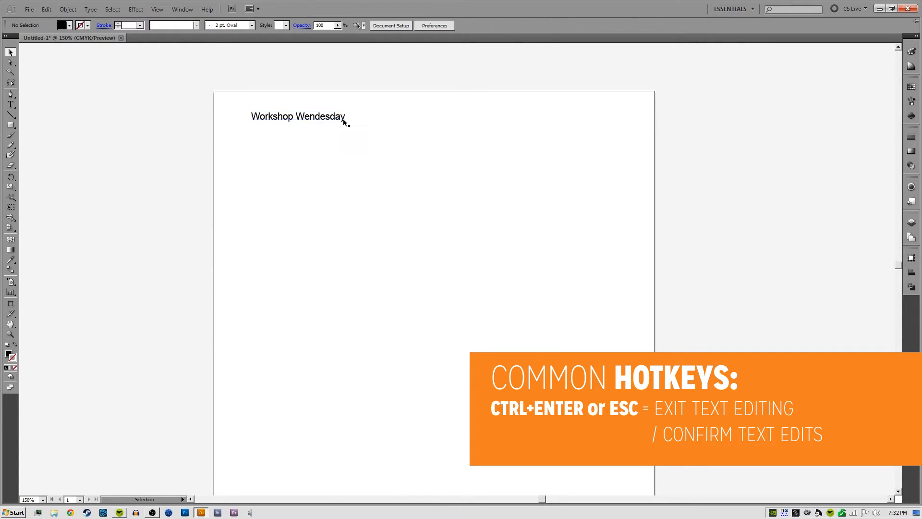
{"action": "left_click_drag", "start_coordinate": [329, 119], "coordinate": [296, 119]}
{"action": "left_click_drag", "start_coordinate": [296, 119], "coordinate": [291, 198]}
{"action": "left_click", "coordinate": [267, 123]}
{"action": "key", "text": "ctrl+z"}
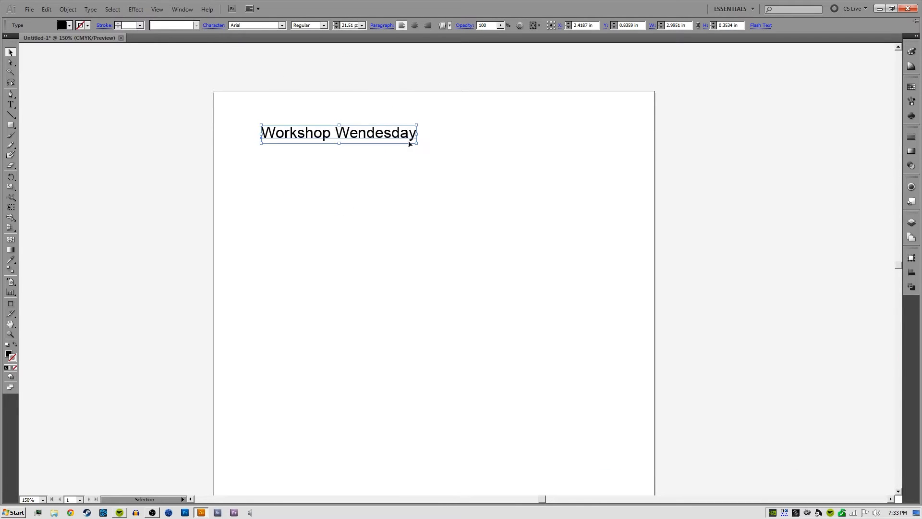
{"action": "left_click", "coordinate": [460, 140]}
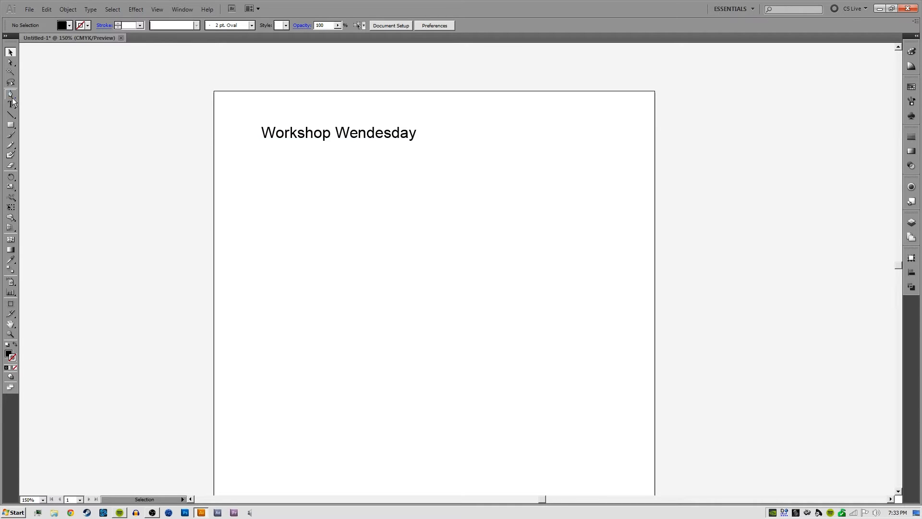
Draw a black rectangle about 3.45 in wide and 1.27 in high just below the heading text
{"action": "left_click_drag", "start_coordinate": [11, 104], "coordinate": [52, 116]}
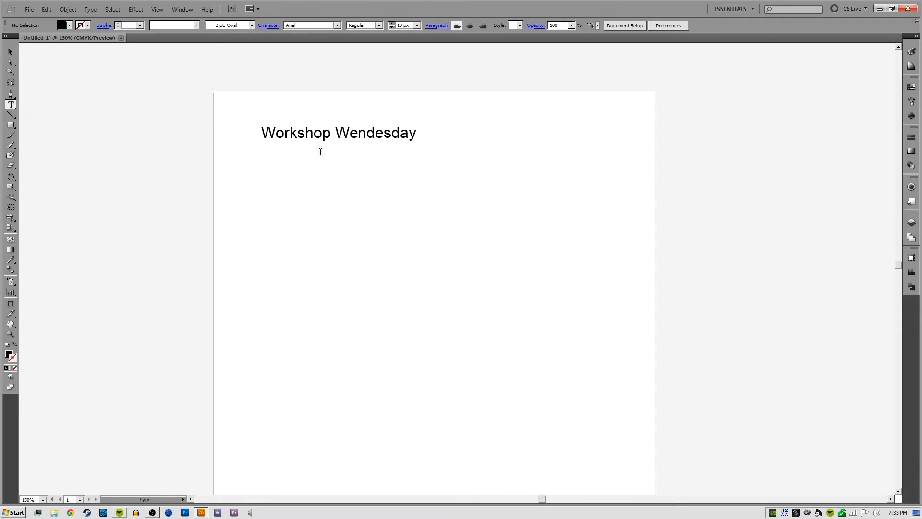
{"action": "left_click", "coordinate": [10, 128]}
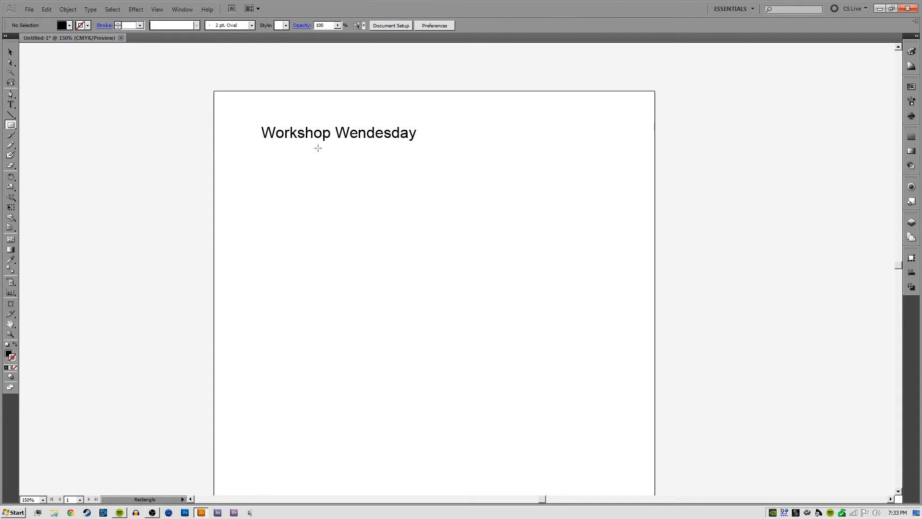
{"action": "left_click_drag", "start_coordinate": [261, 152], "coordinate": [440, 219]}
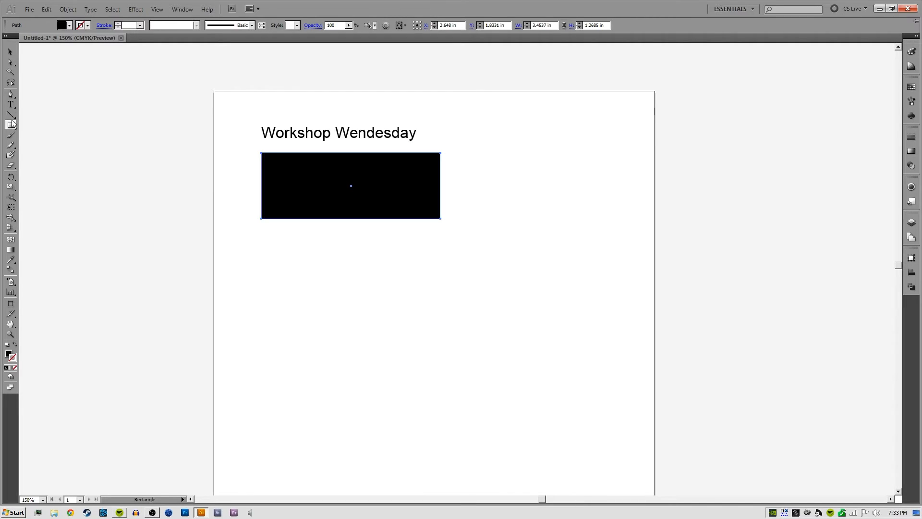
Convert the rectangle into an area type frame and fill it with "Workshop Wednesday" repeated six times
{"action": "left_click_drag", "start_coordinate": [10, 104], "coordinate": [57, 115]}
{"action": "left_click", "coordinate": [261, 156]}
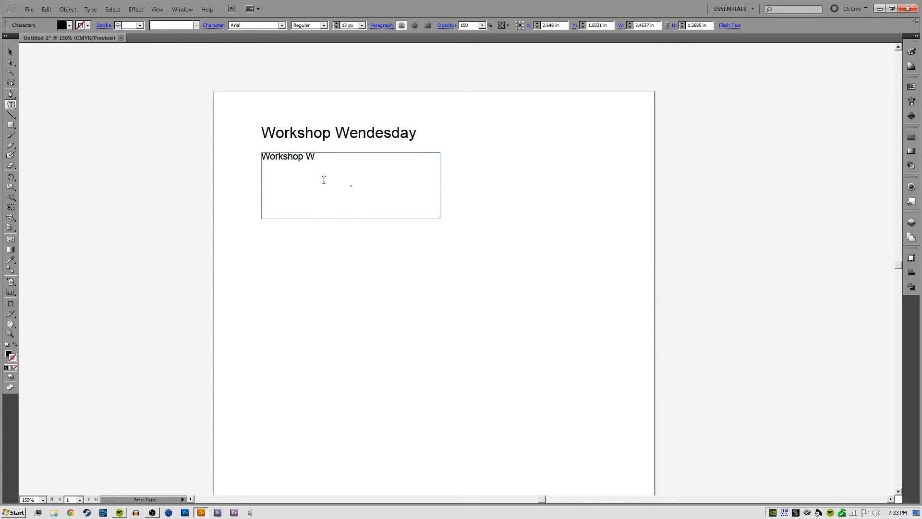
{"action": "type", "text": "Workshop Wednesday"}
{"action": "key", "text": "ctrl+a"}
{"action": "key", "text": "ctrl+c"}
{"action": "key", "text": "ctrl+v"}
{"action": "key", "text": "ctrl+v"}
{"action": "key", "text": "ctrl+v"}
{"action": "key", "text": "ctrl+v"}
{"action": "key", "text": "ctrl+v"}
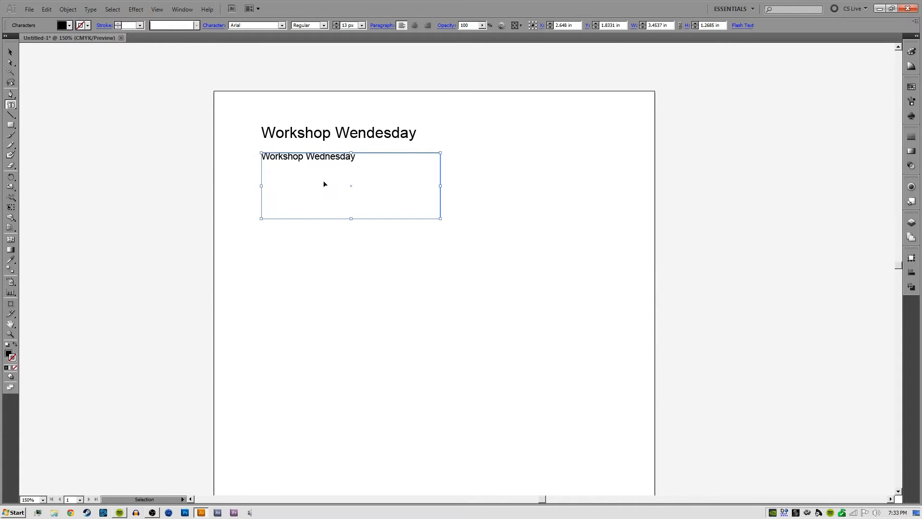
{"action": "key", "text": "ctrl+v"}
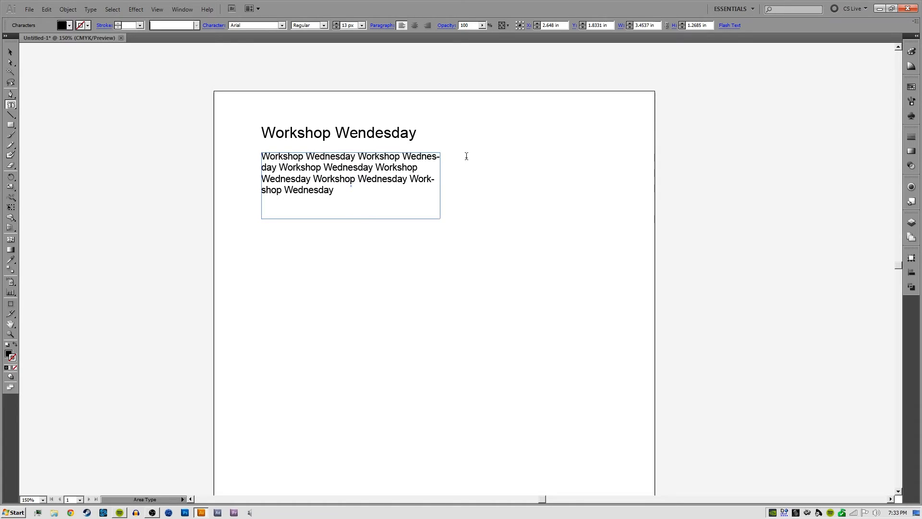
{"action": "key", "text": "Escape"}
Resize the rectangular text frame to about 3.06 in wide and 1.72 in high so the text reflows
{"action": "left_click", "coordinate": [398, 175]}
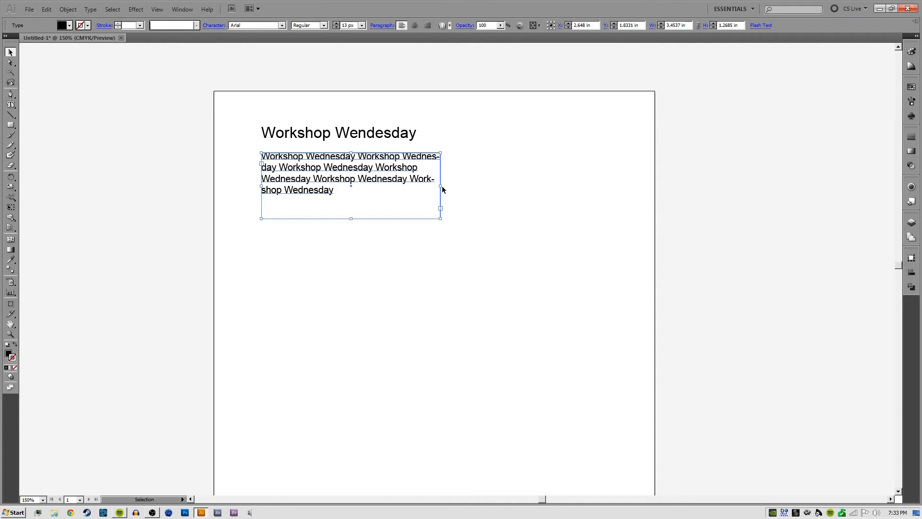
{"action": "left_click_drag", "start_coordinate": [442, 190], "coordinate": [484, 181]}
{"action": "left_click", "coordinate": [488, 161]}
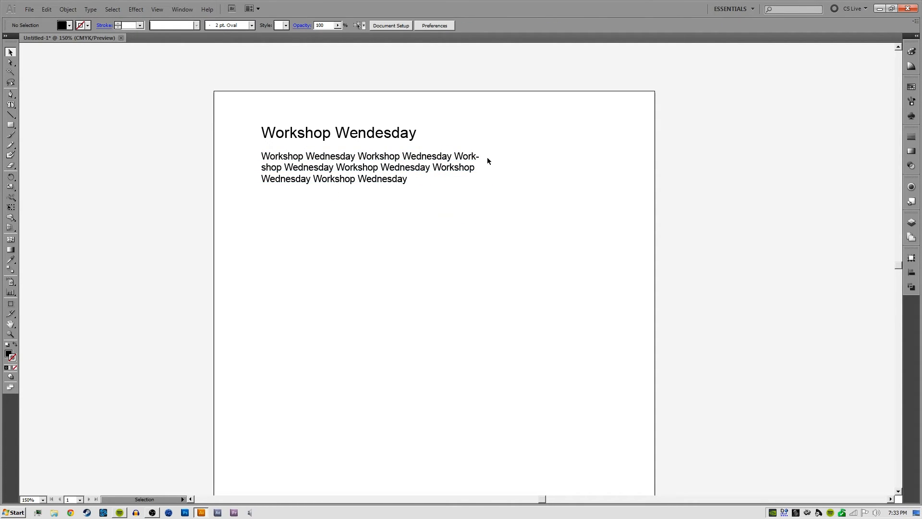
{"action": "left_click", "coordinate": [470, 186]}
{"action": "left_click_drag", "start_coordinate": [483, 187], "coordinate": [420, 182]}
{"action": "left_click", "coordinate": [452, 175]}
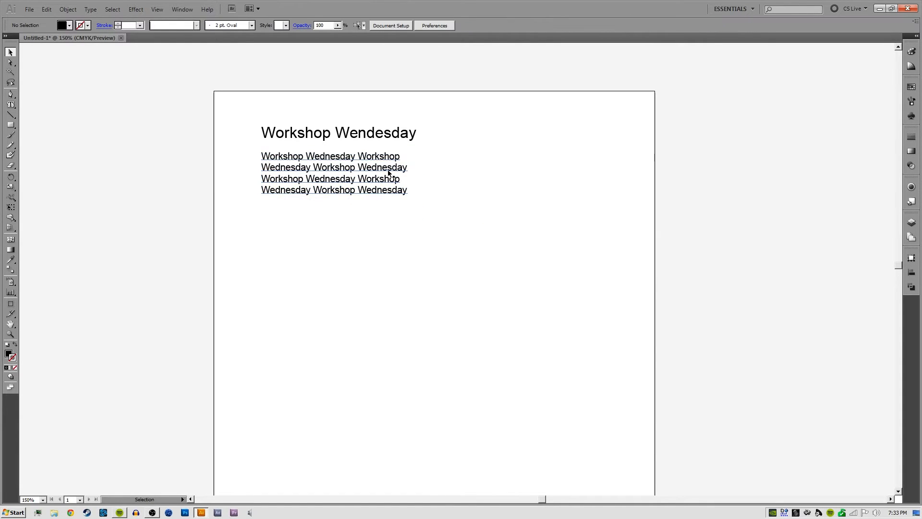
{"action": "left_click", "coordinate": [410, 182]}
{"action": "left_click_drag", "start_coordinate": [342, 219], "coordinate": [352, 241]}
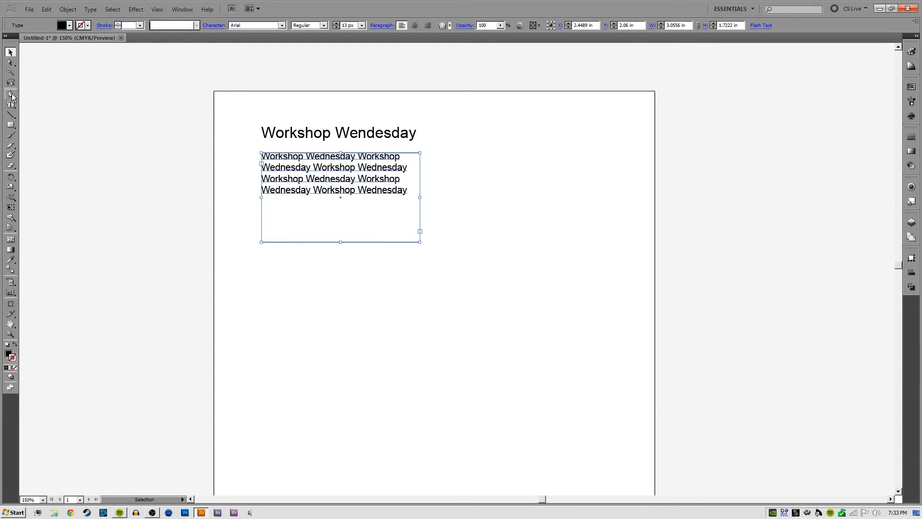
Create a text frame about 3.19 by 1.90 in beside the heading with the Type tool and fill it with repeated "Workshop Wednesday"
{"action": "left_click_drag", "start_coordinate": [11, 105], "coordinate": [30, 106]}
{"action": "left_click_drag", "start_coordinate": [454, 137], "coordinate": [615, 230]}
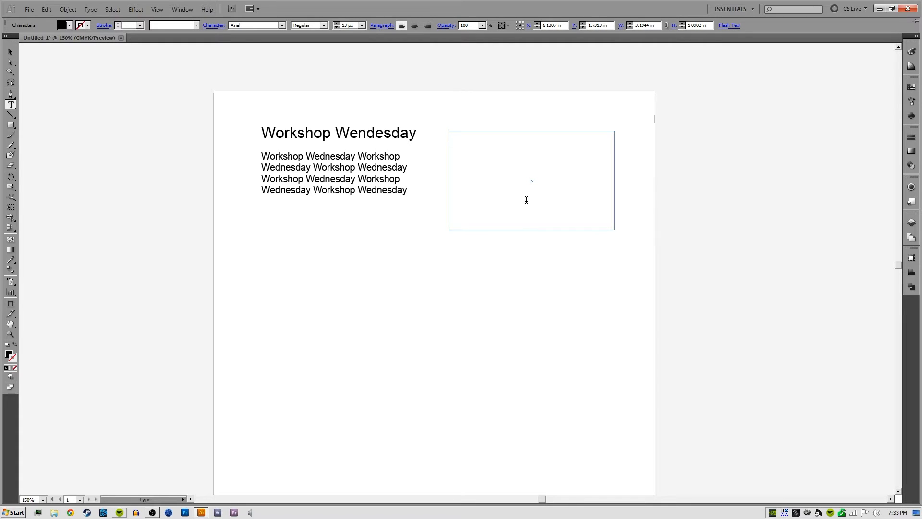
{"action": "type", "text": "Workshop Wednesday Workshop Wednesday Workshop Wednesday Workshop Wednesday Workshop Wednesday"}
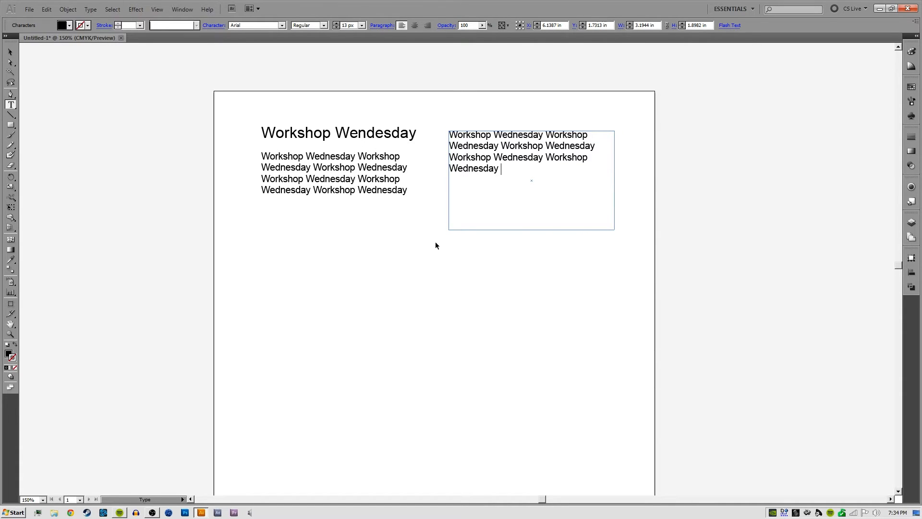
{"action": "left_click", "coordinate": [435, 245], "text": "ctrl"}
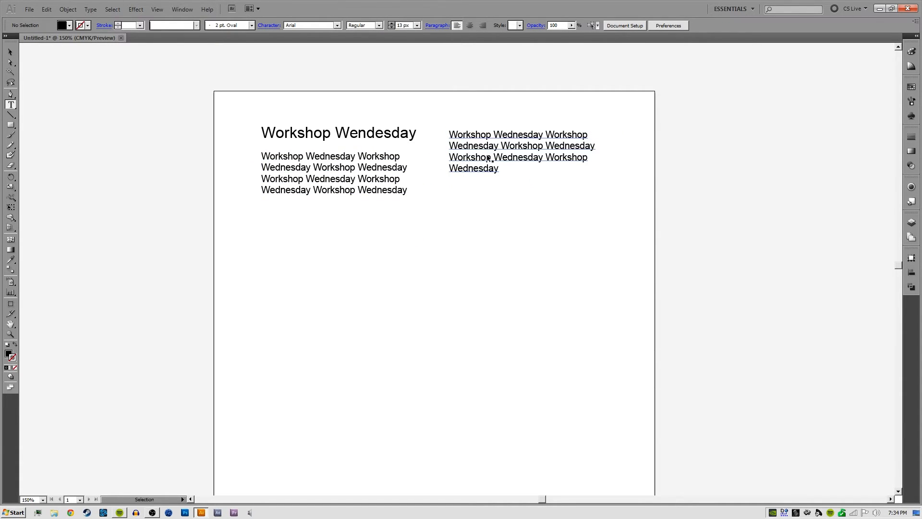
Delete both rectangular text frames, keeping only the "Workshop Wendesday" heading
{"action": "left_click", "coordinate": [488, 157], "text": "ctrl"}
{"action": "key", "text": "Delete"}
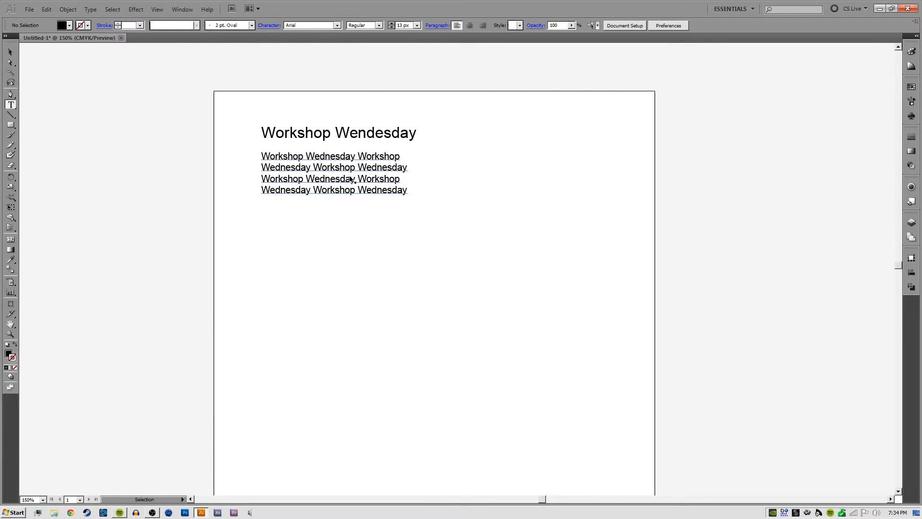
{"action": "left_click", "coordinate": [377, 202], "text": "ctrl"}
{"action": "key", "text": "Delete"}
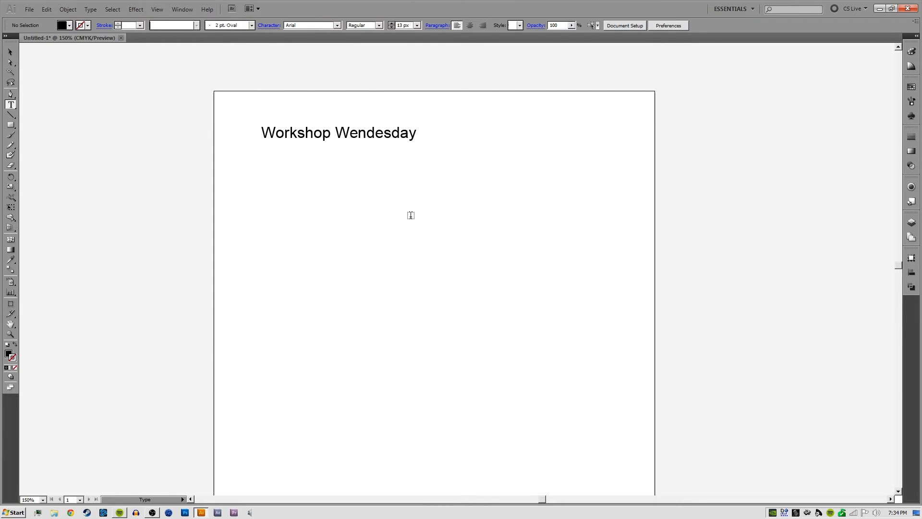
Draw a black circle about 2.69 in in diameter below the heading
{"action": "left_click", "coordinate": [11, 126]}
{"action": "left_click_drag", "start_coordinate": [12, 125], "coordinate": [54, 148]}
{"action": "left_click_drag", "start_coordinate": [277, 164], "coordinate": [416, 304]}
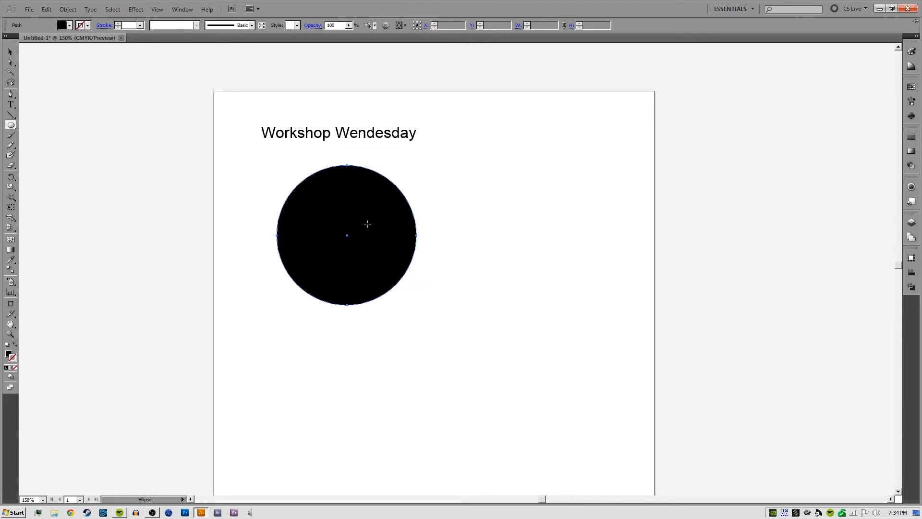
Convert the circle into an area type shape and fill it with repeated "Workshop Wednesday" text
{"action": "left_click_drag", "start_coordinate": [10, 104], "coordinate": [48, 119]}
{"action": "left_click", "coordinate": [313, 174]}
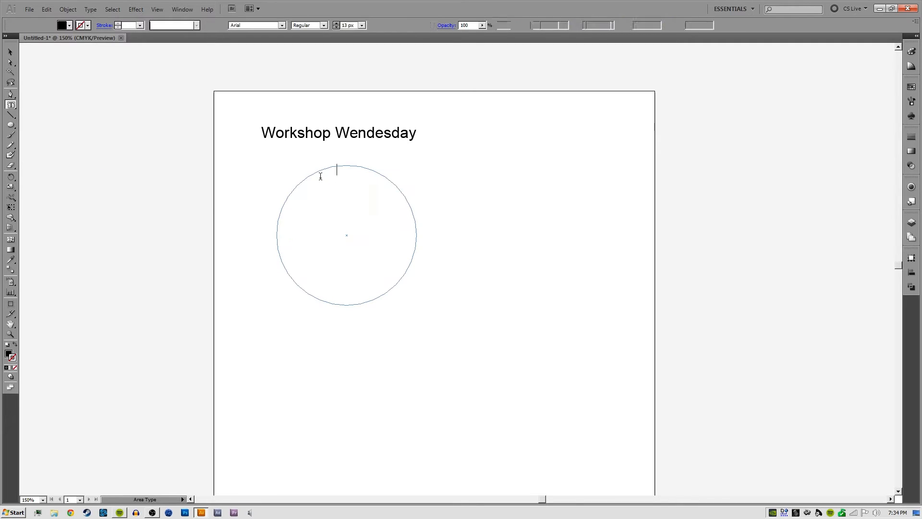
{"action": "type", "text": "Workshop Wednesday"}
{"action": "key", "text": "ctrl+v"}
{"action": "key", "text": "ctrl+v"}
{"action": "key", "text": "ctrl+v"}
{"action": "key", "text": "ctrl+v"}
{"action": "key", "text": "ctrl+v"}
{"action": "key", "text": "ctrl+v"}
{"action": "key", "text": "ctrl+v"}
{"action": "key", "text": "ctrl+v"}
{"action": "key", "text": "ctrl+v"}
{"action": "key", "text": "ctrl+v"}
{"action": "key", "text": "ctrl+v"}
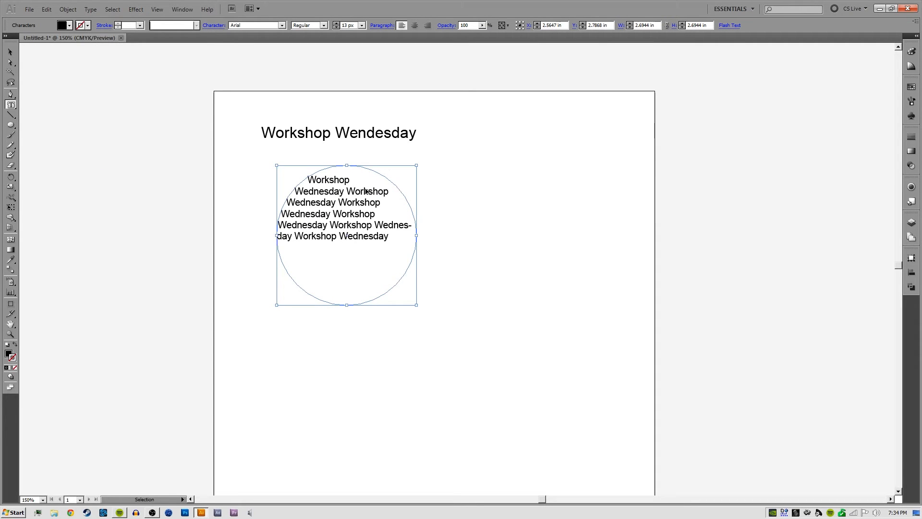
{"action": "key", "text": "Escape"}
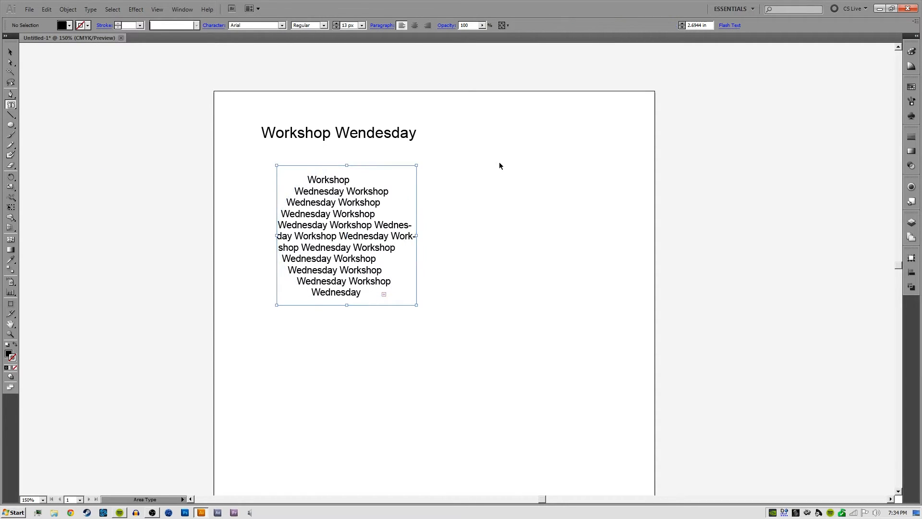
Move the circular text block up to the artboard's upper-right area beside the heading and deselect it
{"action": "left_click", "coordinate": [466, 218]}
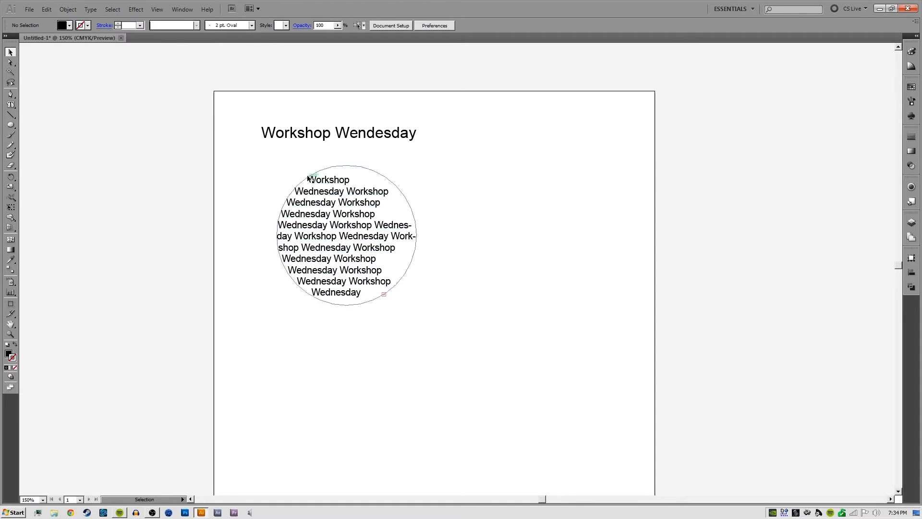
{"action": "left_click_drag", "start_coordinate": [332, 227], "coordinate": [507, 171]}
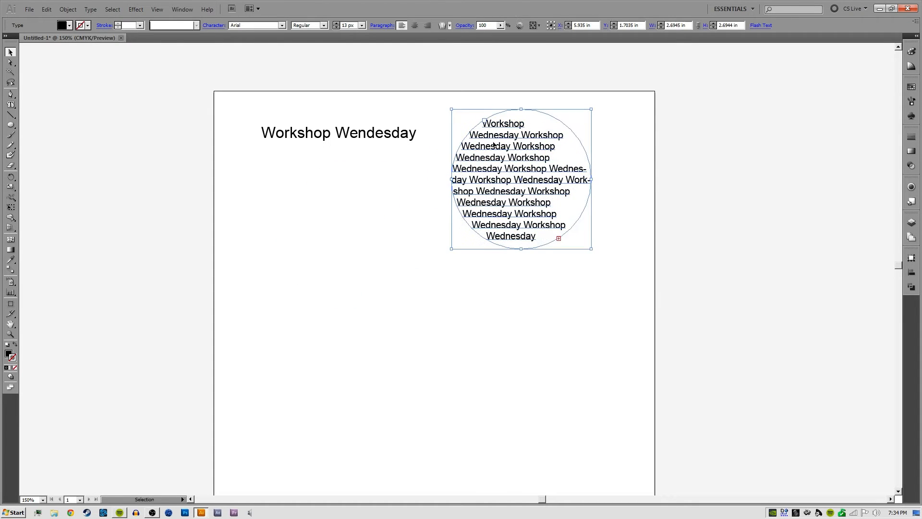
{"action": "left_click", "coordinate": [634, 135]}
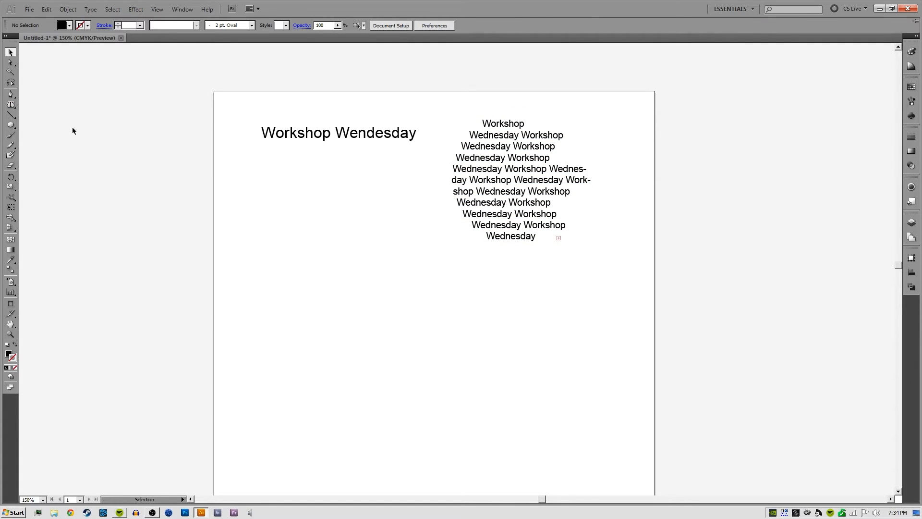
Draw a gently waving S-shaped path with three anchor points below the heading using the Pen tool
{"action": "left_click", "coordinate": [11, 104]}
{"action": "left_click", "coordinate": [83, 108]}
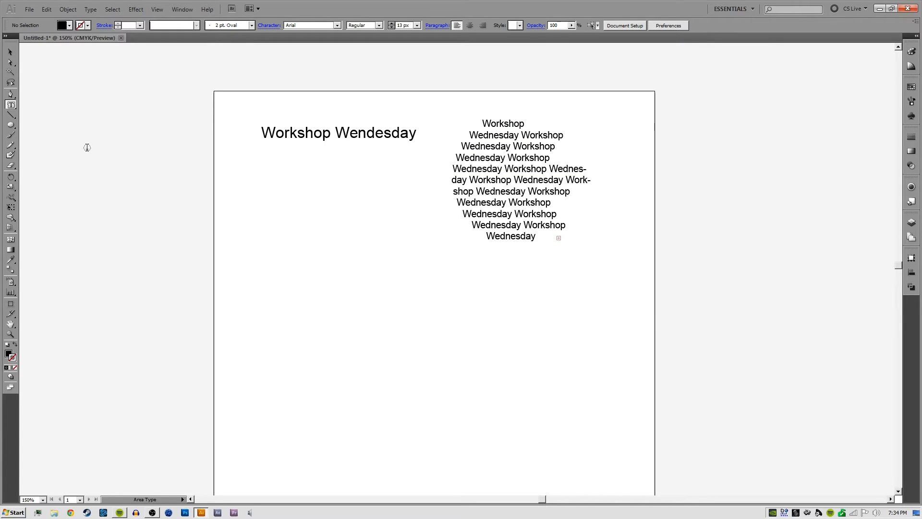
{"action": "left_click_drag", "start_coordinate": [12, 105], "coordinate": [60, 128]}
{"action": "left_click", "coordinate": [11, 94]}
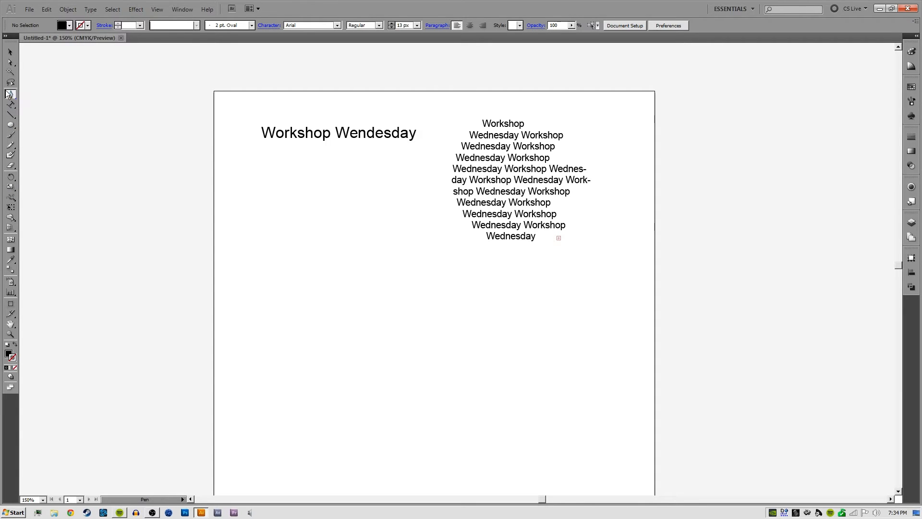
{"action": "left_click", "coordinate": [238, 242]}
{"action": "left_click_drag", "start_coordinate": [335, 239], "coordinate": [380, 255]}
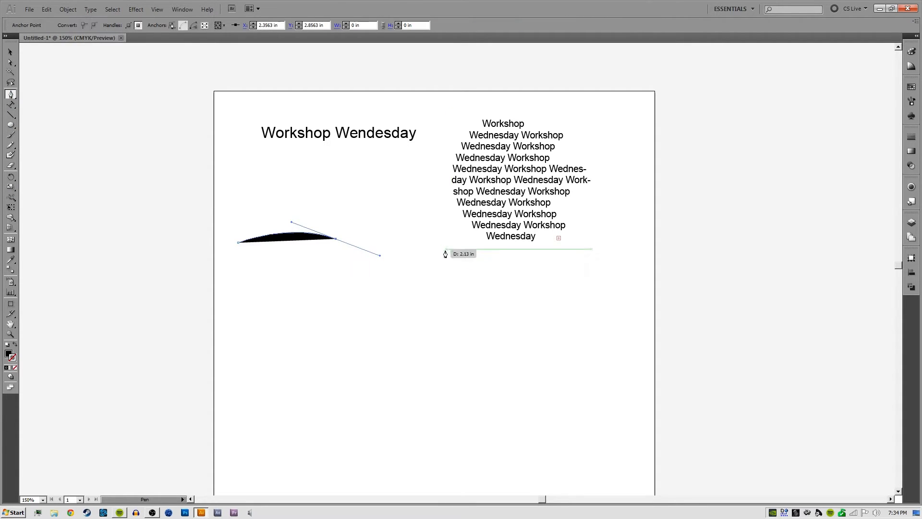
{"action": "left_click", "coordinate": [452, 243]}
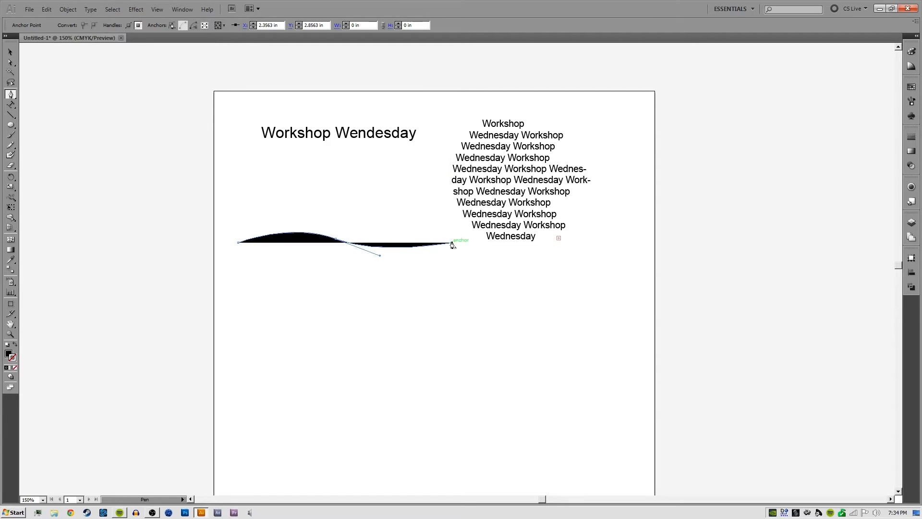
Run "Workshop Wednesday" twice along the wavy path with the Type on a Path tool, and deselect it
{"action": "left_click_drag", "start_coordinate": [12, 106], "coordinate": [60, 128]}
{"action": "left_click", "coordinate": [240, 238]}
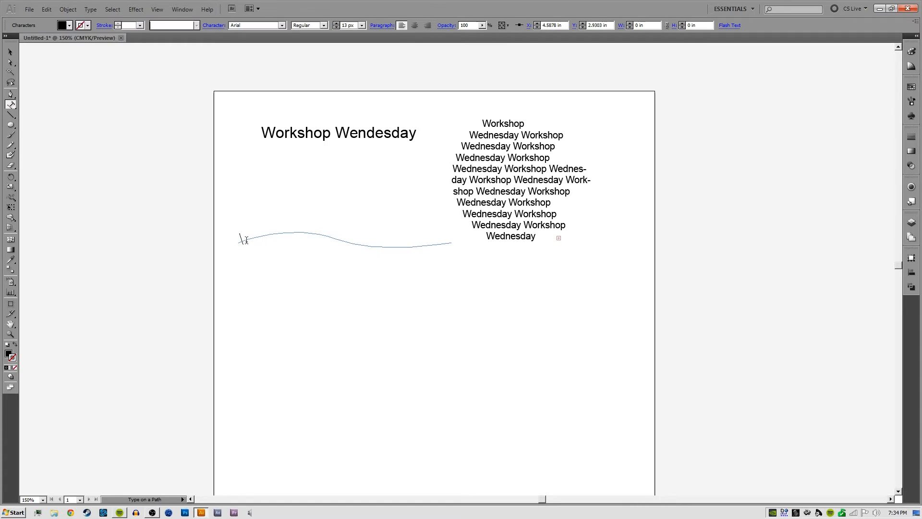
{"action": "type", "text": "Workshop Wednesday"}
{"action": "type", "text": "Workshop Wednesday"}
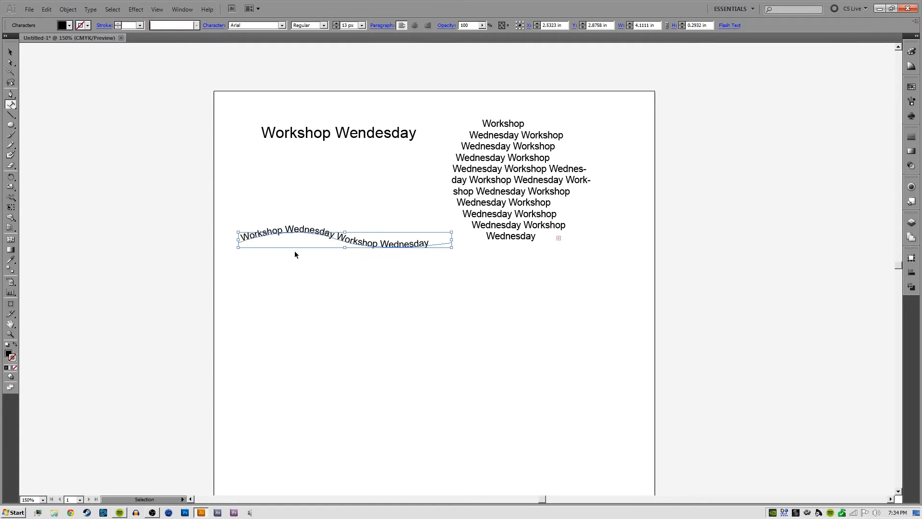
{"action": "key", "text": "Escape"}
{"action": "left_click", "coordinate": [328, 274], "text": "ctrl"}
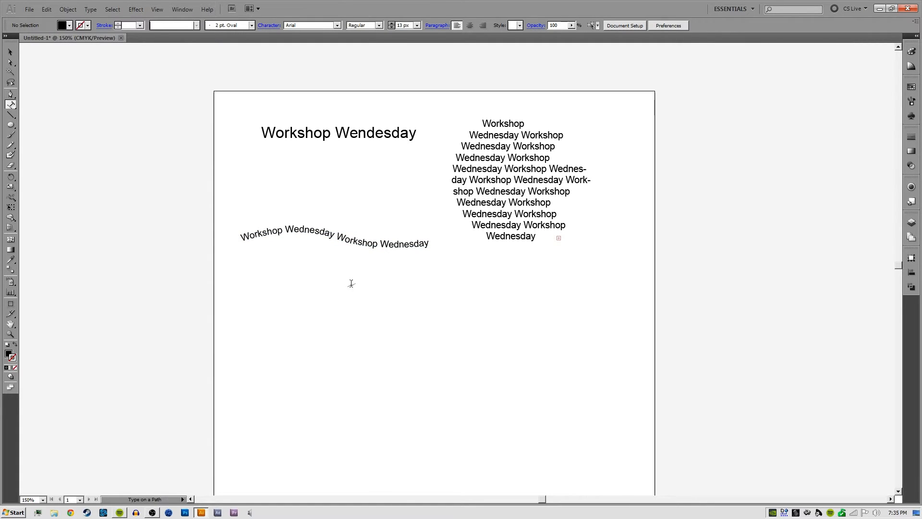
Move the text path's middle anchor to about X 2.53 in, Y 2.49 in and adjust its handles into a smoother, taller wave
{"action": "key", "text": "v"}
{"action": "key", "text": "a"}
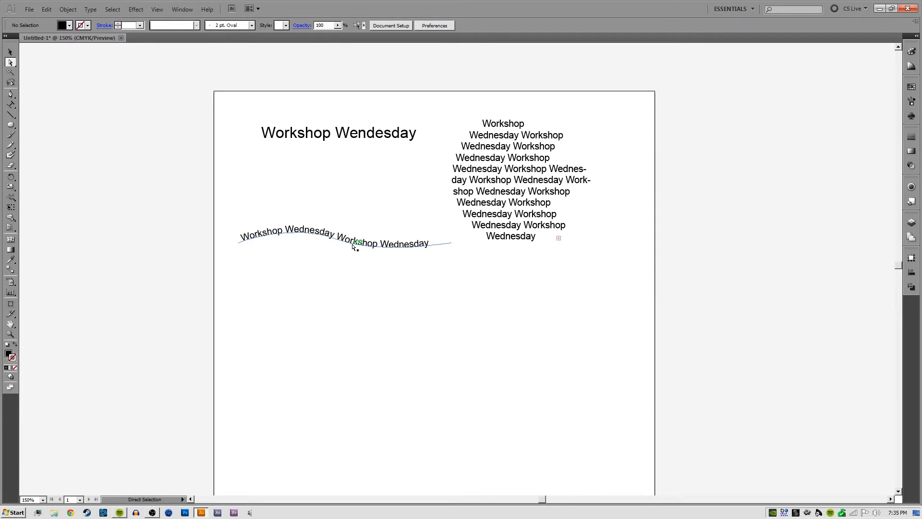
{"action": "left_click", "coordinate": [336, 241]}
{"action": "left_click", "coordinate": [337, 240]}
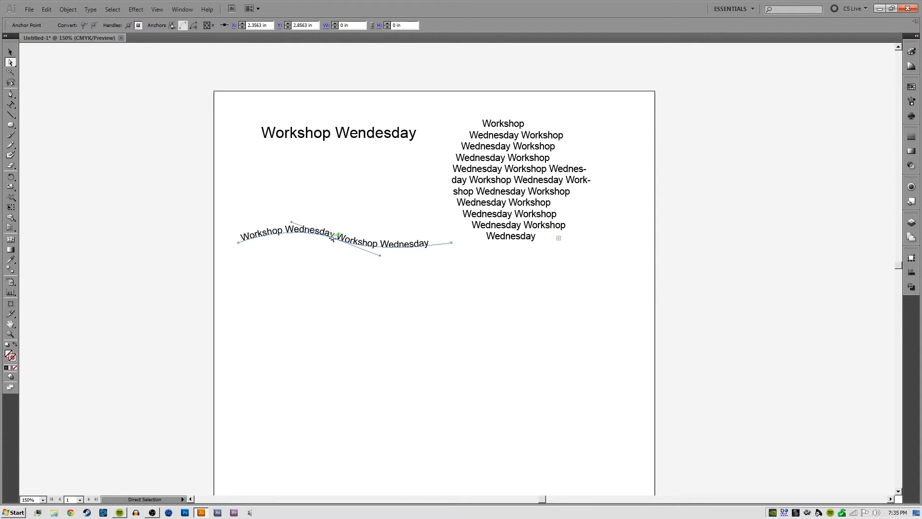
{"action": "mouse_move", "coordinate": [336, 240]}
{"action": "left_mouse_down"}
{"action": "mouse_move", "coordinate": [368, 260]}
{"action": "mouse_move", "coordinate": [352, 265]}
{"action": "mouse_move", "coordinate": [346, 220]}
{"action": "mouse_move", "coordinate": [388, 277]}
{"action": "left_mouse_up"}
{"action": "left_click_drag", "start_coordinate": [317, 181], "coordinate": [272, 186]}
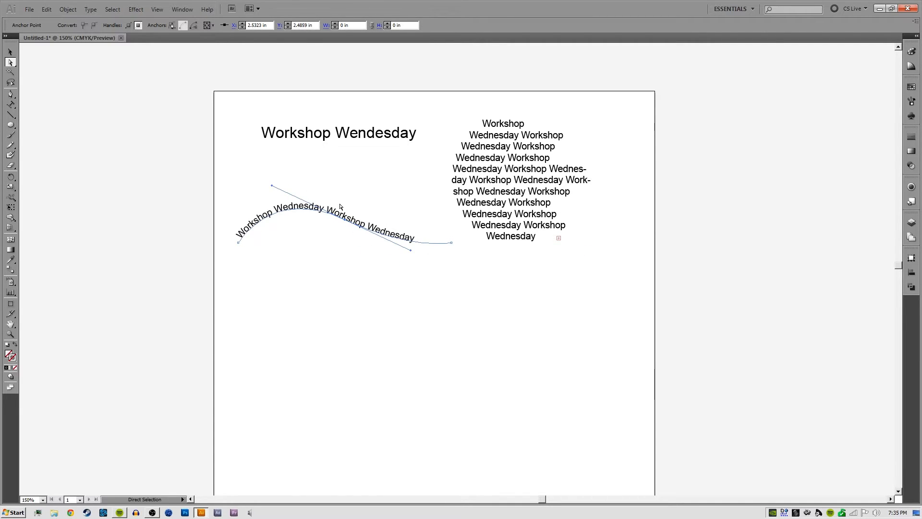
{"action": "left_click_drag", "start_coordinate": [411, 250], "coordinate": [364, 289]}
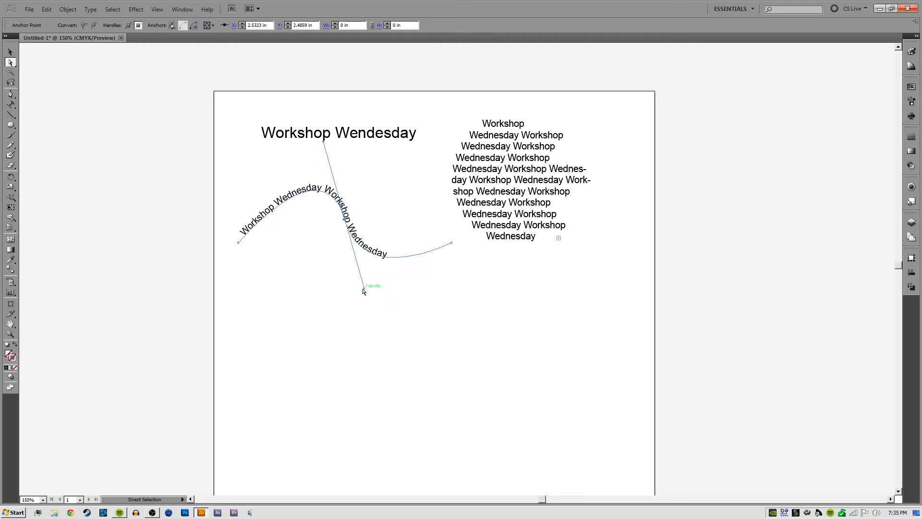
{"action": "left_click_drag", "start_coordinate": [324, 142], "coordinate": [296, 194]}
{"action": "left_click", "coordinate": [350, 182]}
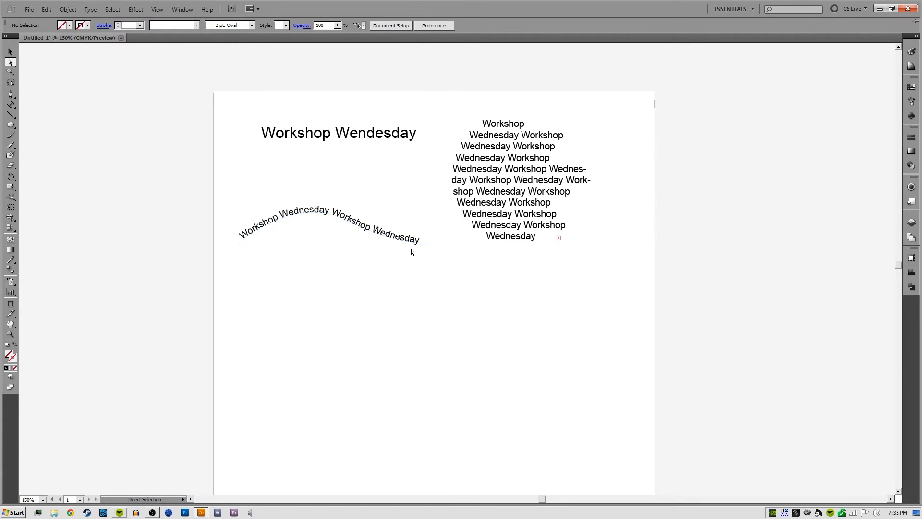
{"action": "left_click_drag", "start_coordinate": [367, 232], "coordinate": [385, 238]}
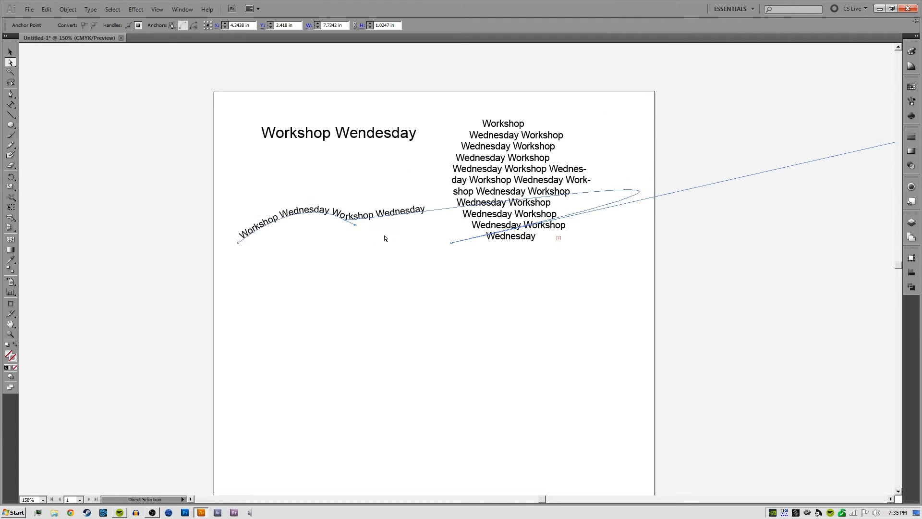
{"action": "key", "text": "ctrl+z"}
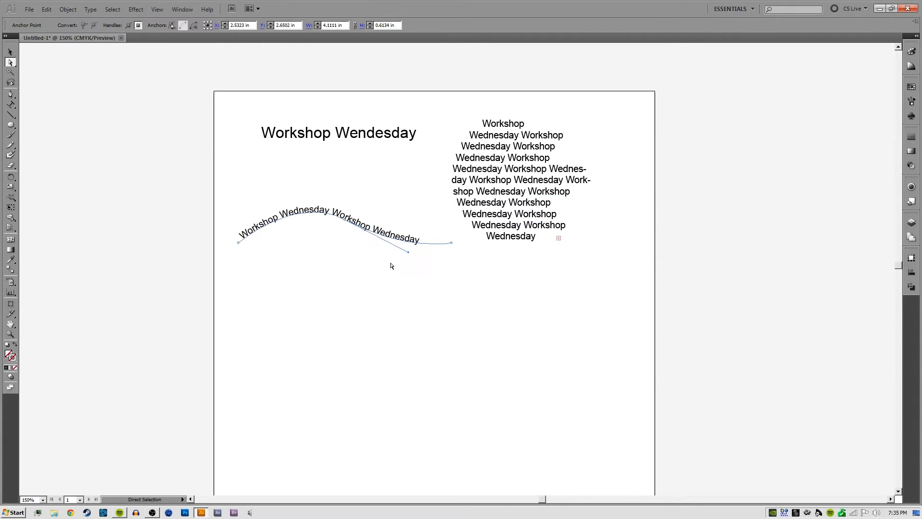
Move the curved text up just beneath the heading, centred at about X 2.47 in, Y 1.65 in, and deselect it
{"action": "key", "text": "v"}
{"action": "left_click_drag", "start_coordinate": [383, 233], "coordinate": [380, 181]}
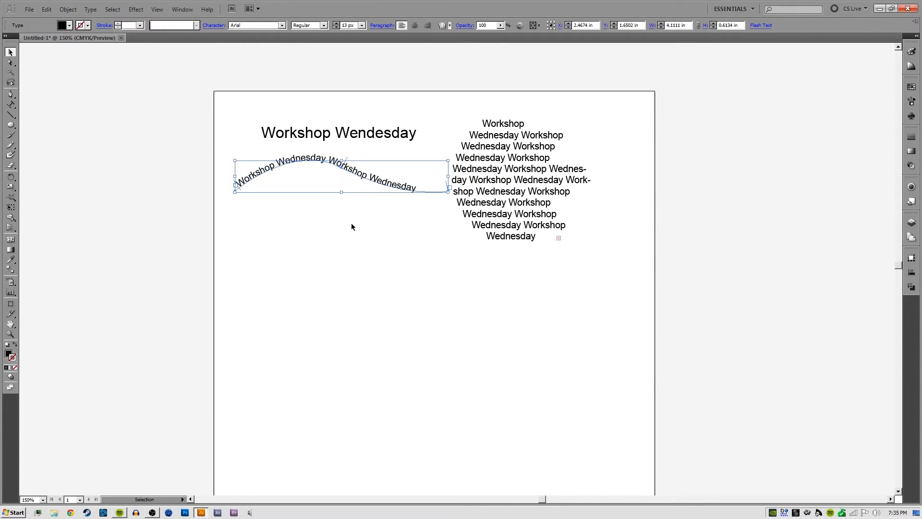
{"action": "left_click", "coordinate": [350, 223]}
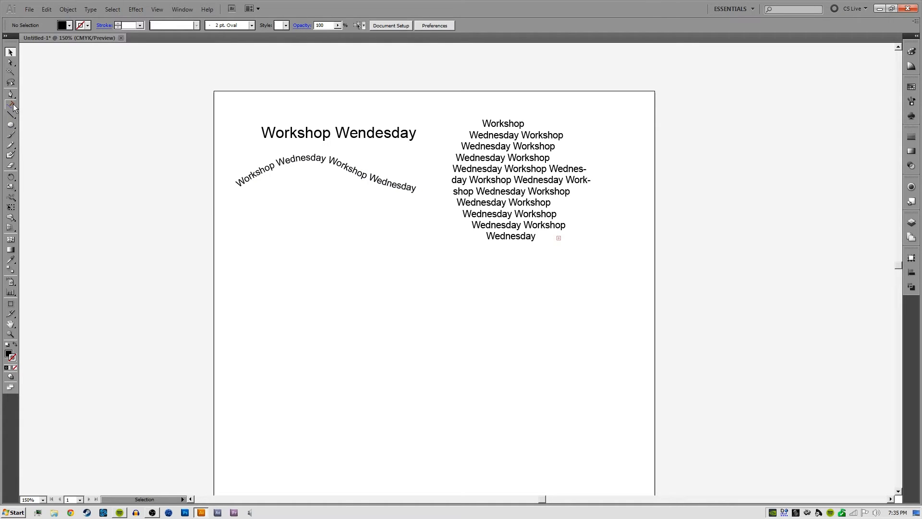
Add a vertical "Workshop Wednesday" text line below the start of the curved text using the Vertical Type tool
{"action": "left_click_drag", "start_coordinate": [10, 104], "coordinate": [70, 135]}
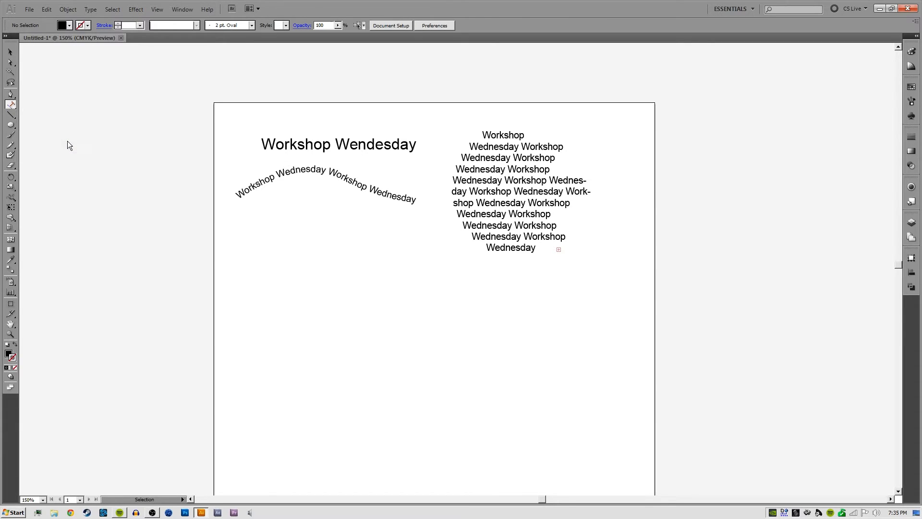
{"action": "left_click", "coordinate": [264, 230]}
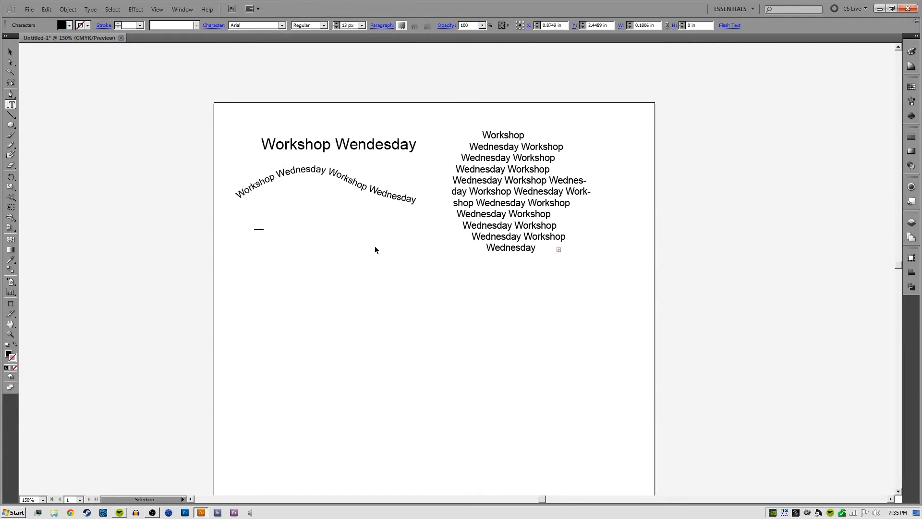
{"action": "type", "text": "Workshop Wednesday"}
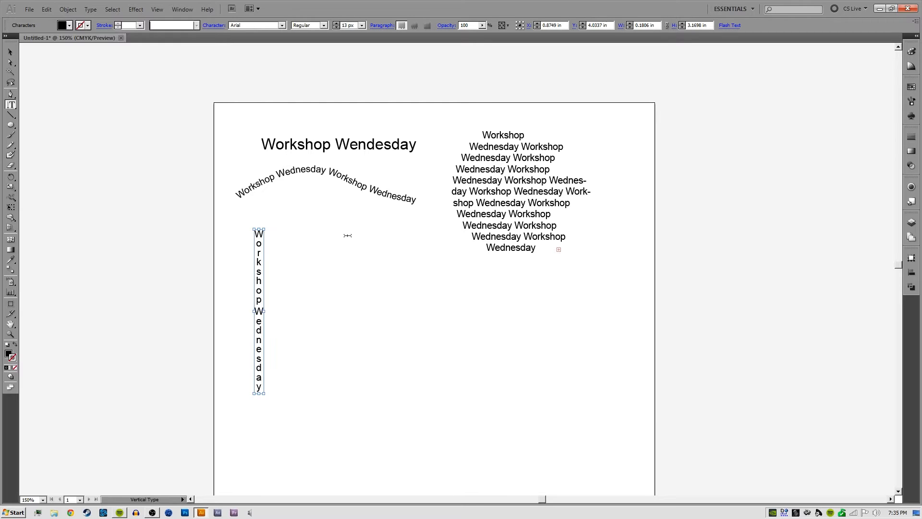
{"action": "left_click", "coordinate": [320, 236]}
{"action": "key", "text": "Escape"}
Build a stacked "Workshop" beside the vertical text with the regular Type tool, placing one letter per line
{"action": "key", "text": "t"}
{"action": "left_click", "coordinate": [307, 240]}
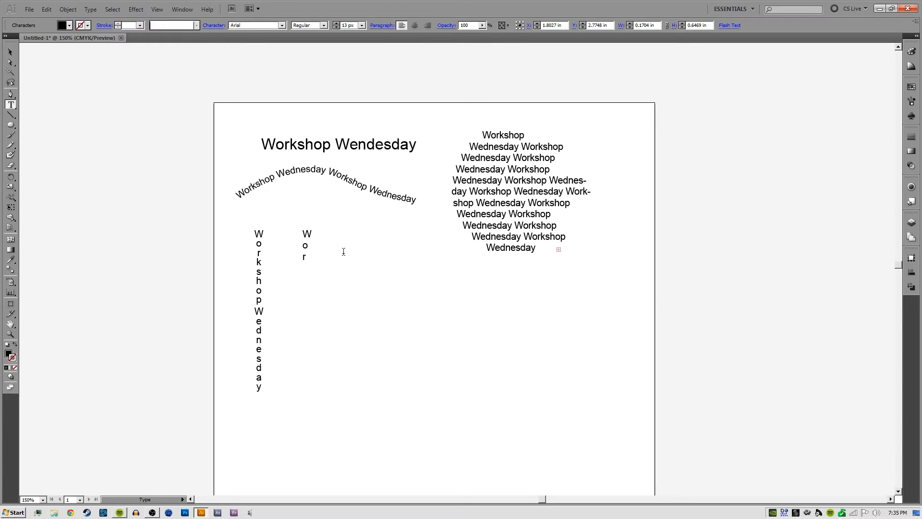
{"action": "type", "text": "Workshop"}
{"action": "key", "text": "Escape"}
{"action": "key", "text": "v"}
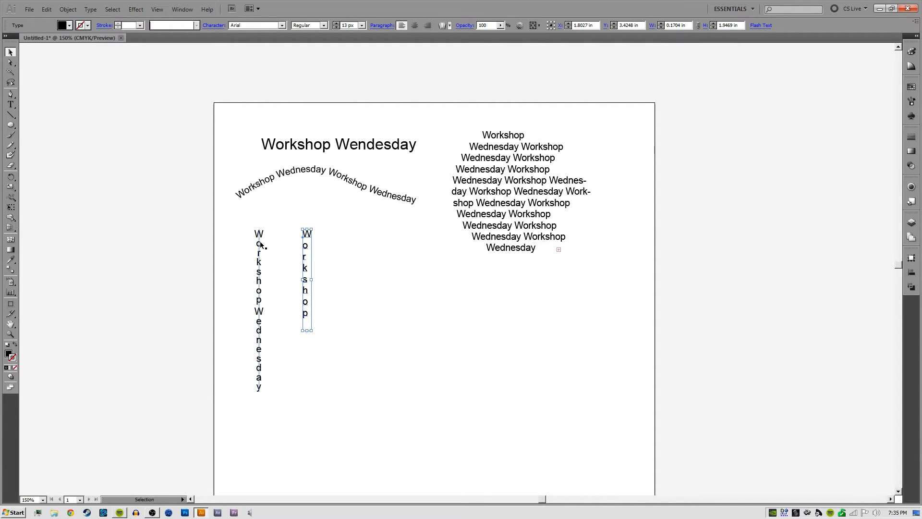
{"action": "left_click", "coordinate": [320, 263]}
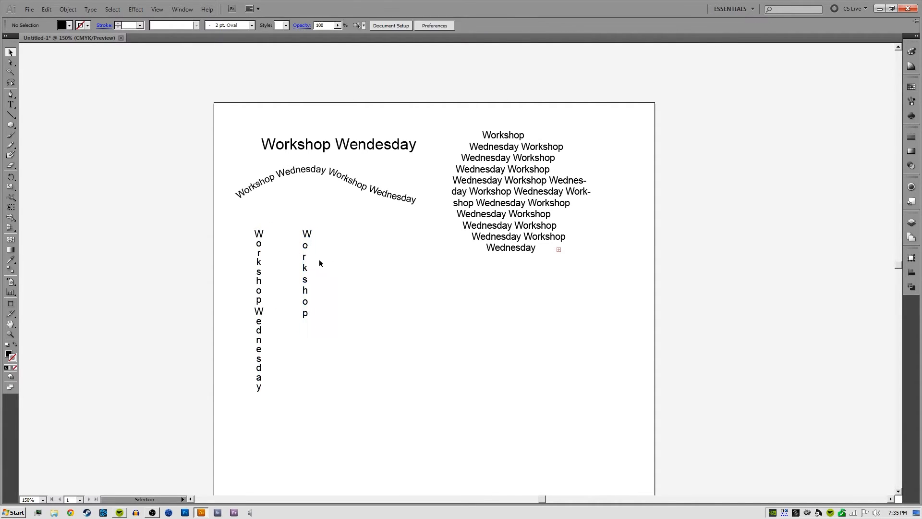
Center-align the stacked "Workshop" text, then place it next to the vertical text with tighter leading
{"action": "left_click", "coordinate": [305, 235]}
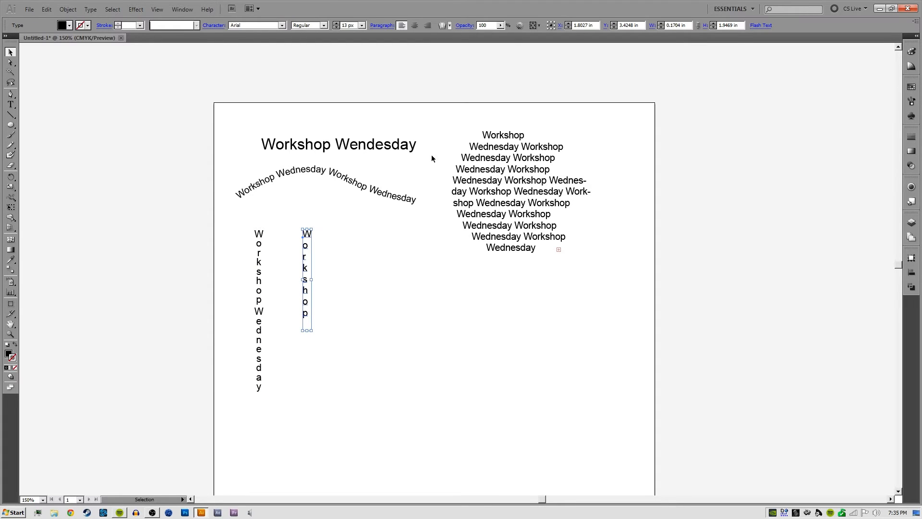
{"action": "left_click", "coordinate": [422, 26]}
{"action": "left_click", "coordinate": [322, 245]}
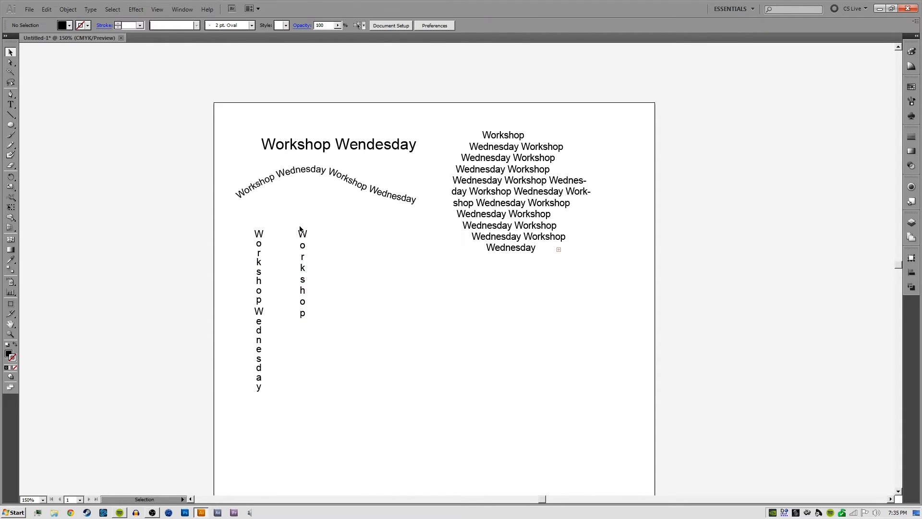
{"action": "left_click_drag", "start_coordinate": [305, 247], "coordinate": [274, 260]}
{"action": "left_click", "coordinate": [346, 248]}
{"action": "key", "text": "alt+Up"}
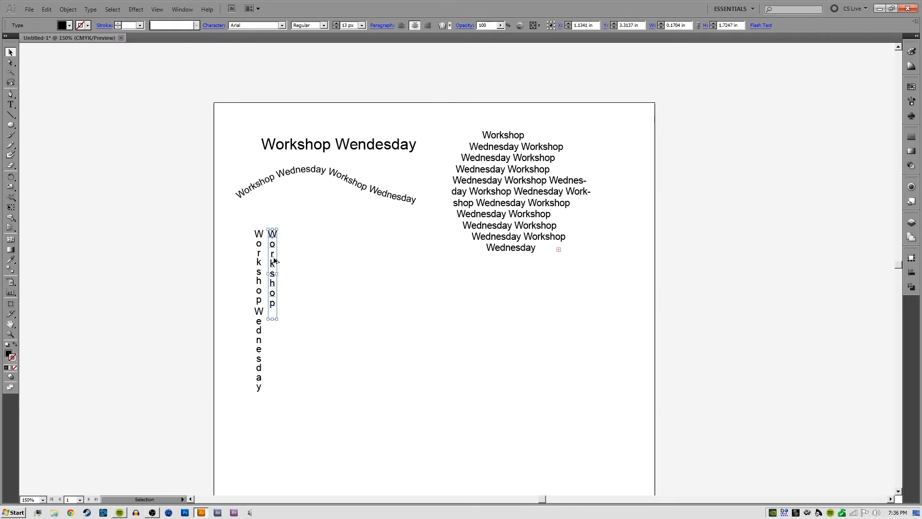
Delete the manually stacked "Workshop" text, leaving the vertical type in place
{"action": "key", "text": "Return"}
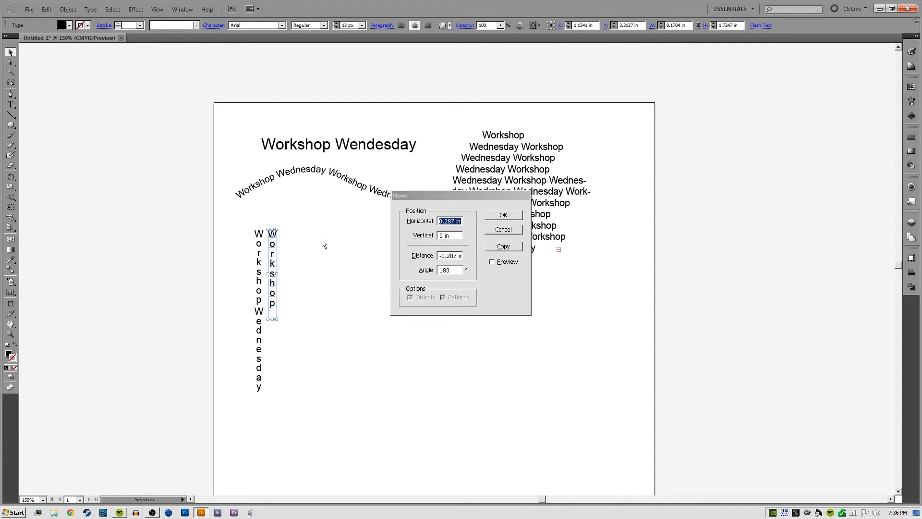
{"action": "key", "text": "Escape"}
{"action": "left_click_drag", "start_coordinate": [313, 227], "coordinate": [277, 303]}
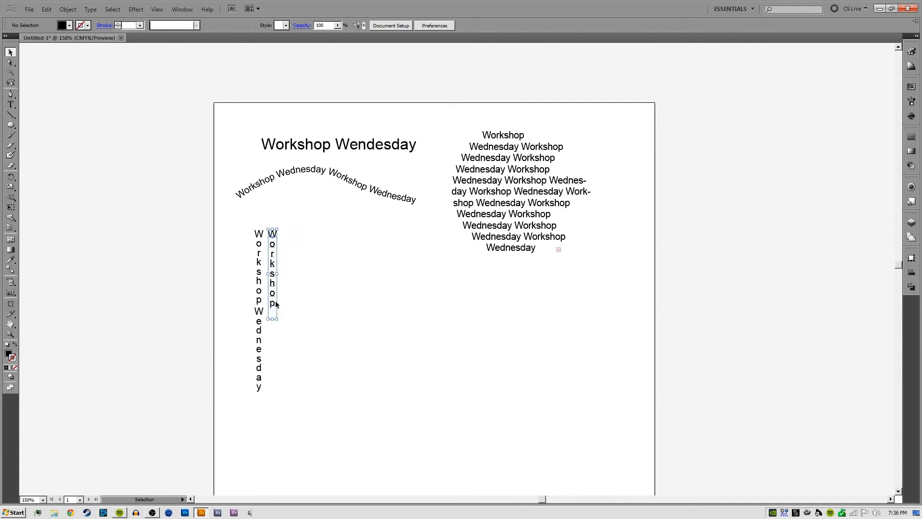
{"action": "key", "text": "Delete"}
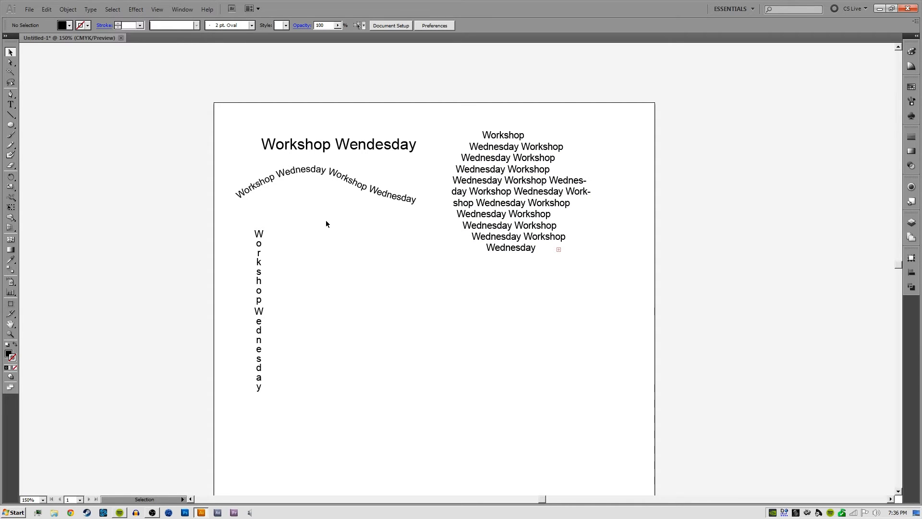
Draw a black circle about 2.69 in in diameter between the vertical text and the circular text block
{"action": "left_click", "coordinate": [12, 105]}
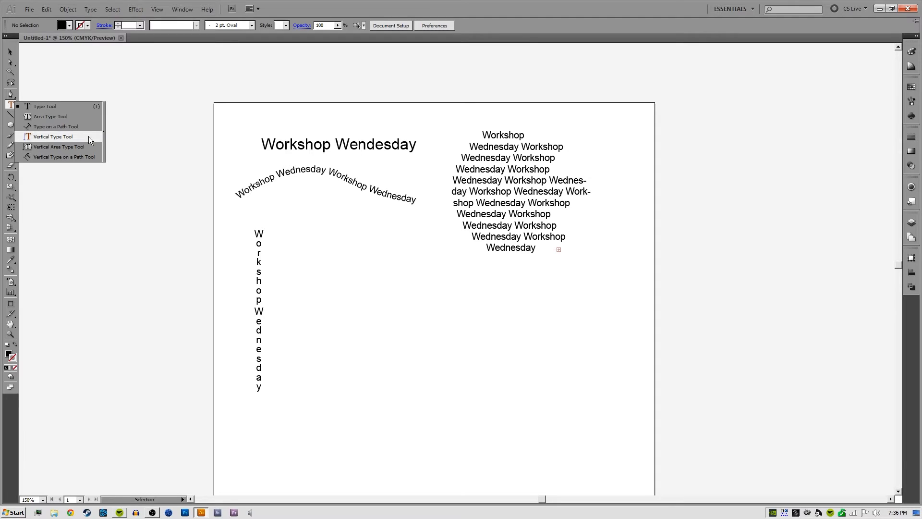
{"action": "left_click", "coordinate": [57, 149]}
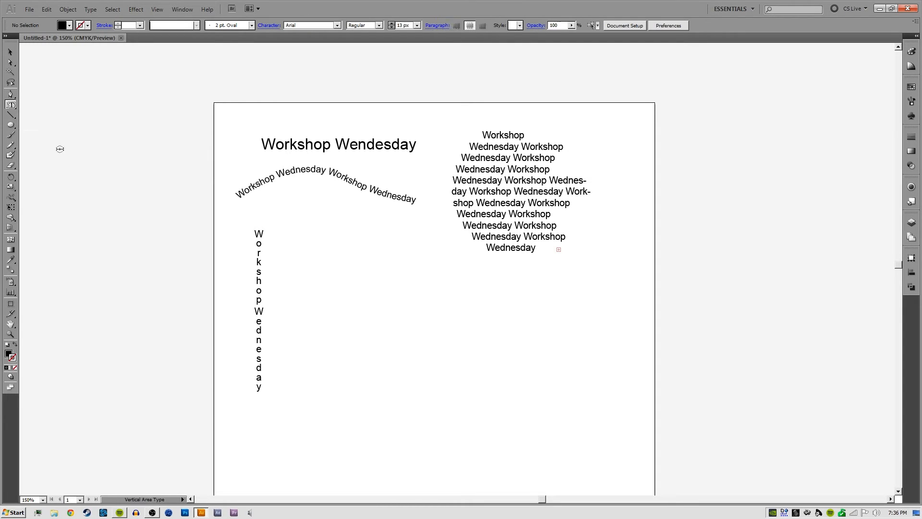
{"action": "left_click", "coordinate": [9, 125]}
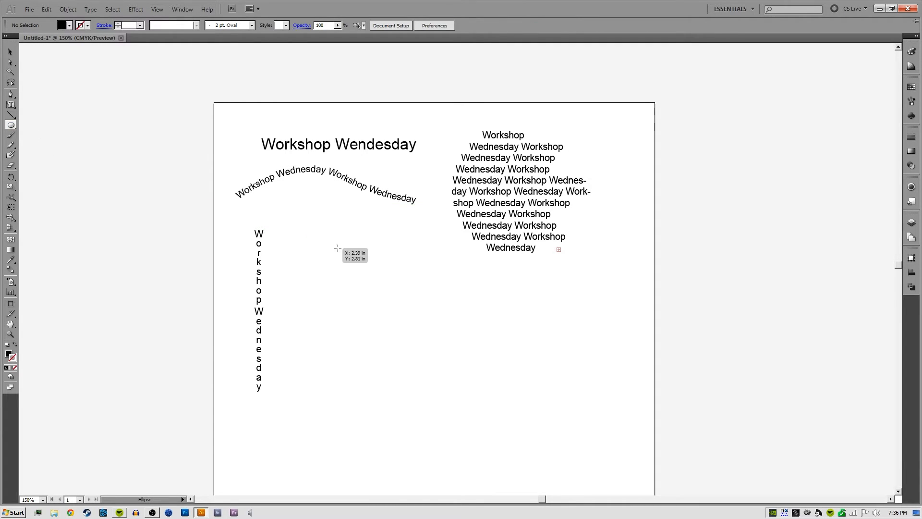
{"action": "left_click_drag", "start_coordinate": [315, 237], "coordinate": [456, 367]}
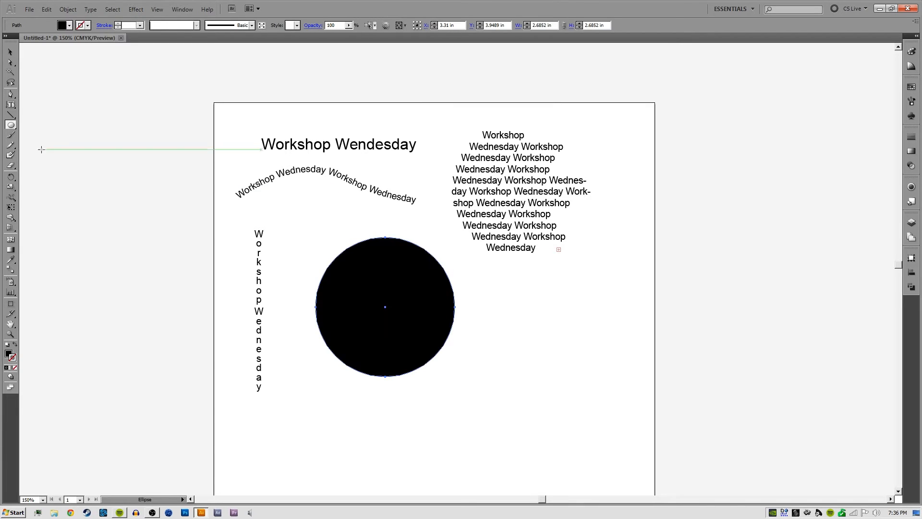
Convert the new circle into a vertical area type shape and fill it with repeated "Workshop Wednesday" text
{"action": "left_click", "coordinate": [11, 104]}
{"action": "left_click", "coordinate": [354, 246]}
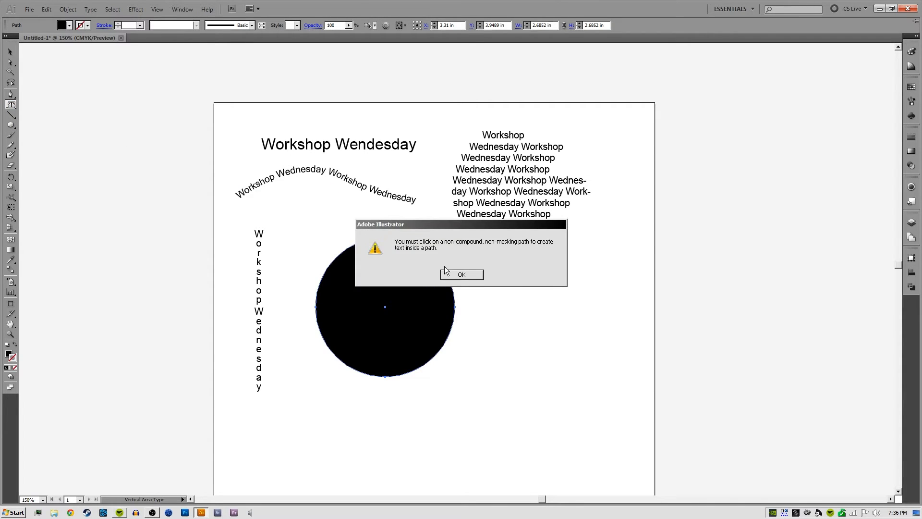
{"action": "left_click", "coordinate": [448, 273]}
{"action": "left_click", "coordinate": [362, 241]}
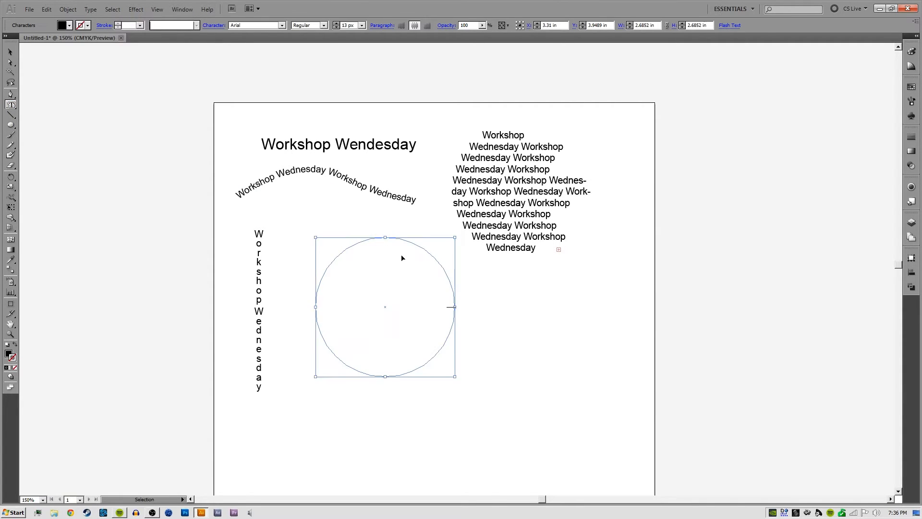
{"action": "type", "text": "Workshop Wednesday Workshop Wednesday Workshop Wednesday Workshop Wednesday Workshop Wednesday"}
{"action": "key", "text": "ctrl+v"}
{"action": "key", "text": "ctrl+v"}
{"action": "left_click", "coordinate": [481, 281], "text": "ctrl"}
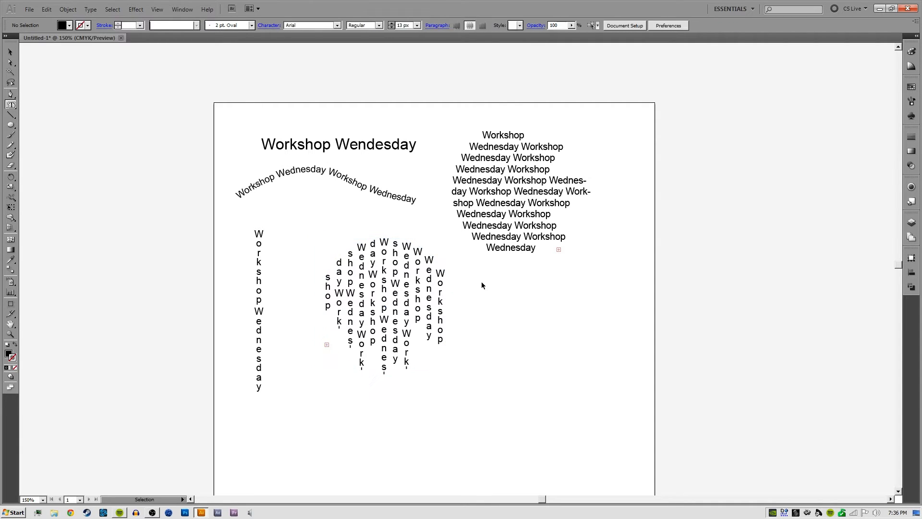
Move the vertical circular text block directly below the horizontal circular block and select both blocks together
{"action": "key", "text": "v"}
{"action": "left_click_drag", "start_coordinate": [398, 300], "coordinate": [534, 332]}
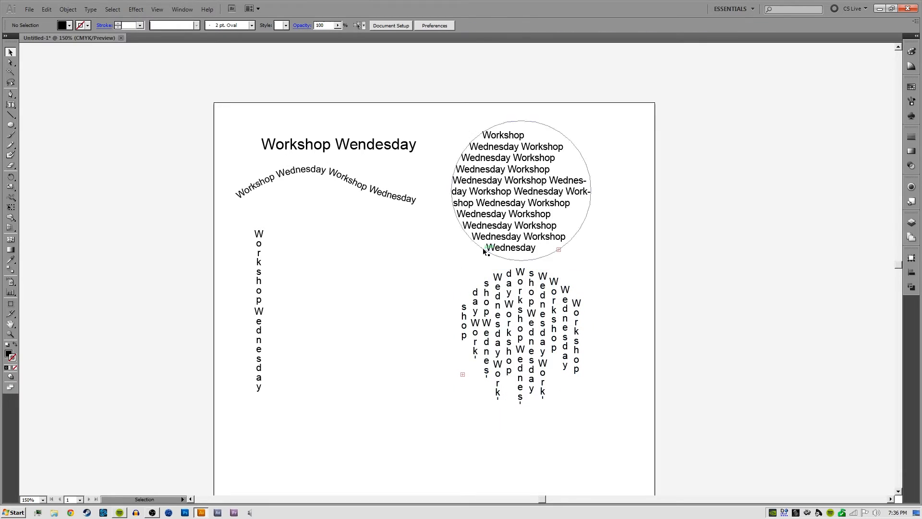
{"action": "left_click_drag", "start_coordinate": [606, 125], "coordinate": [488, 373]}
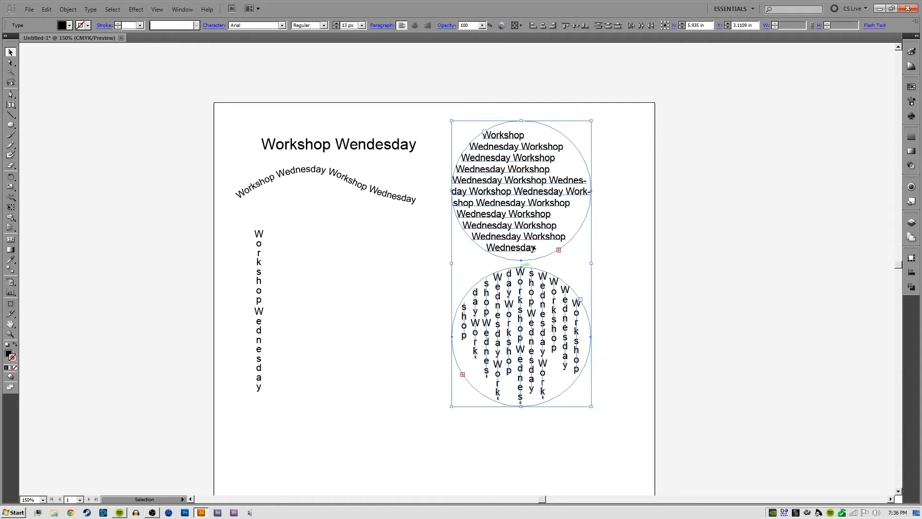
{"action": "left_click_drag", "start_coordinate": [612, 140], "coordinate": [498, 353]}
{"action": "left_click", "coordinate": [633, 150]}
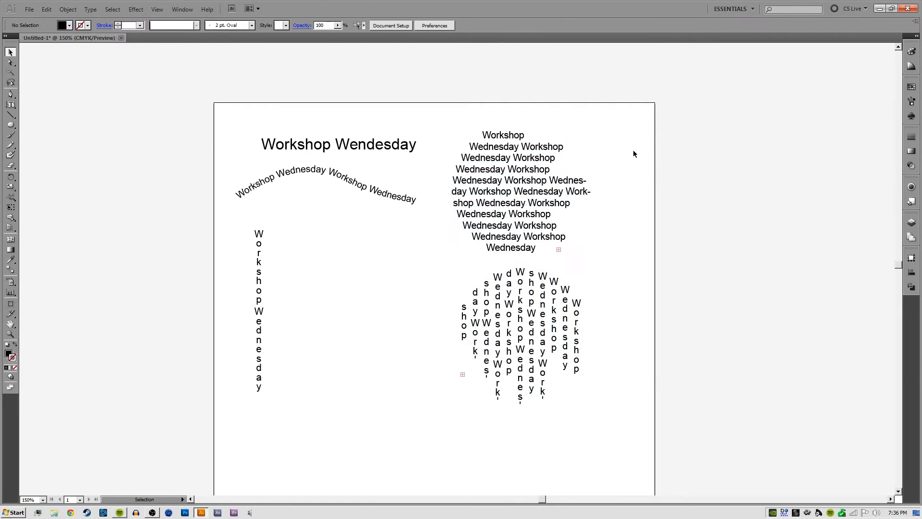
{"action": "left_click_drag", "start_coordinate": [633, 150], "coordinate": [528, 352]}
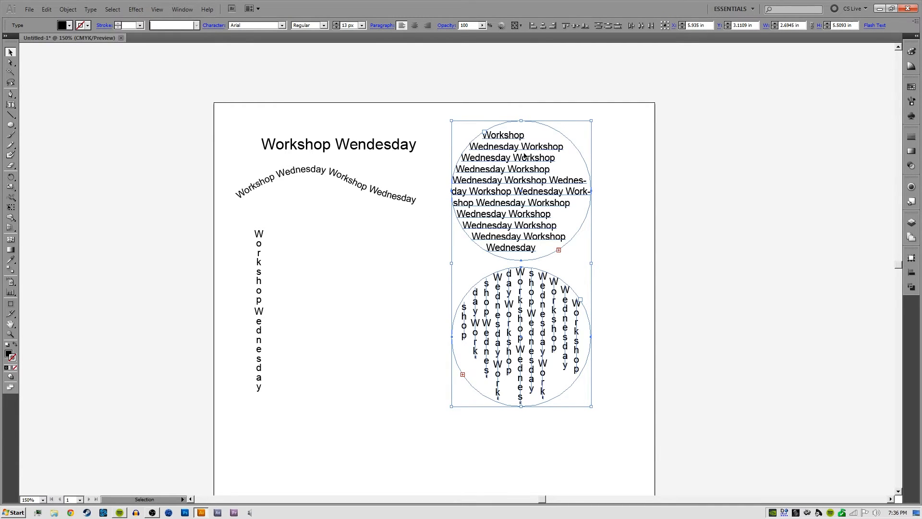
Draw an open S-shaped path running downward between the straight vertical text and the circular text blocks with the Pen tool
{"action": "left_click", "coordinate": [571, 117]}
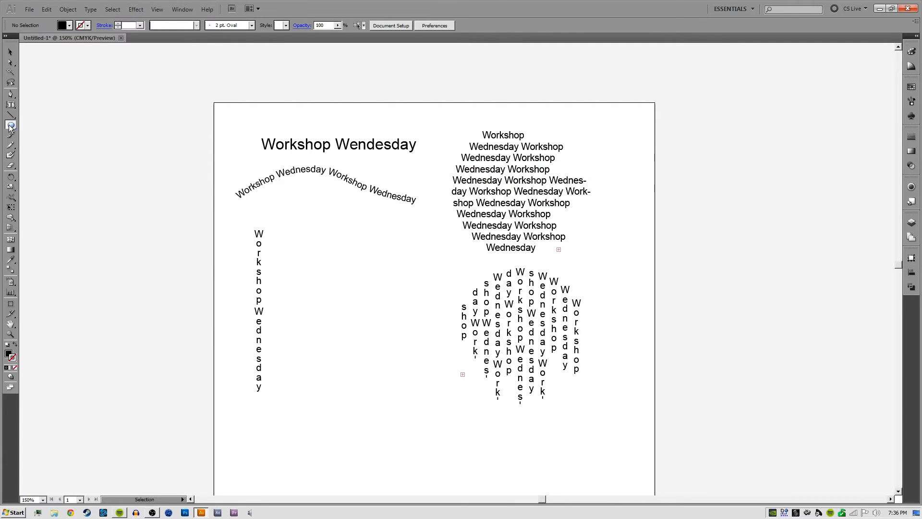
{"action": "left_click_drag", "start_coordinate": [9, 126], "coordinate": [44, 150]}
{"action": "left_click_drag", "start_coordinate": [9, 108], "coordinate": [40, 157]}
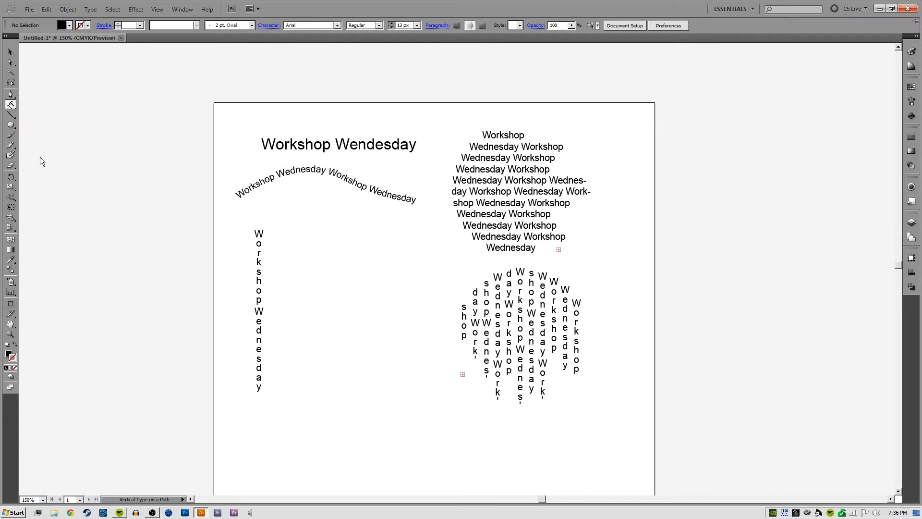
{"action": "left_click", "coordinate": [10, 94]}
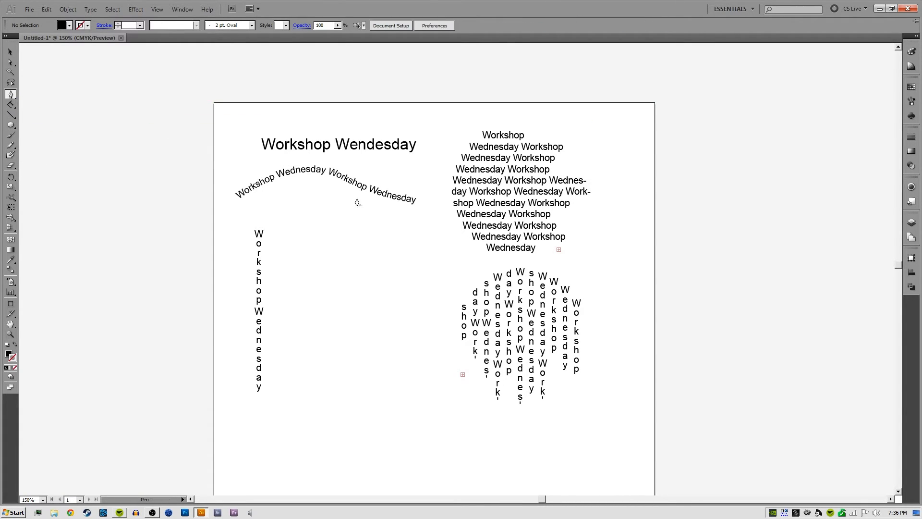
{"action": "left_click", "coordinate": [314, 213]}
{"action": "left_click_drag", "start_coordinate": [335, 292], "coordinate": [312, 337]}
{"action": "left_click_drag", "start_coordinate": [351, 391], "coordinate": [351, 391]}
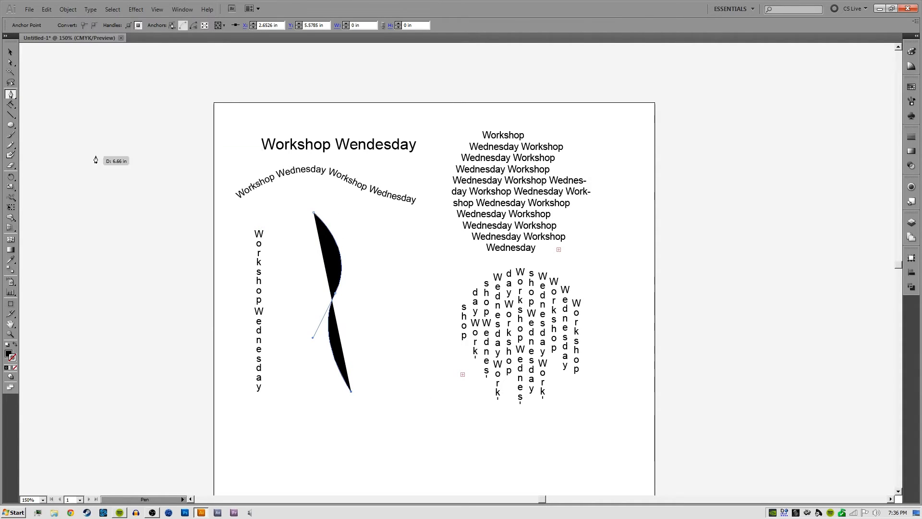
Convert the S-shaped path into vertical type on a path and fill it with the copied text "Workshop Wednesday"
{"action": "left_click_drag", "start_coordinate": [12, 106], "coordinate": [49, 156]}
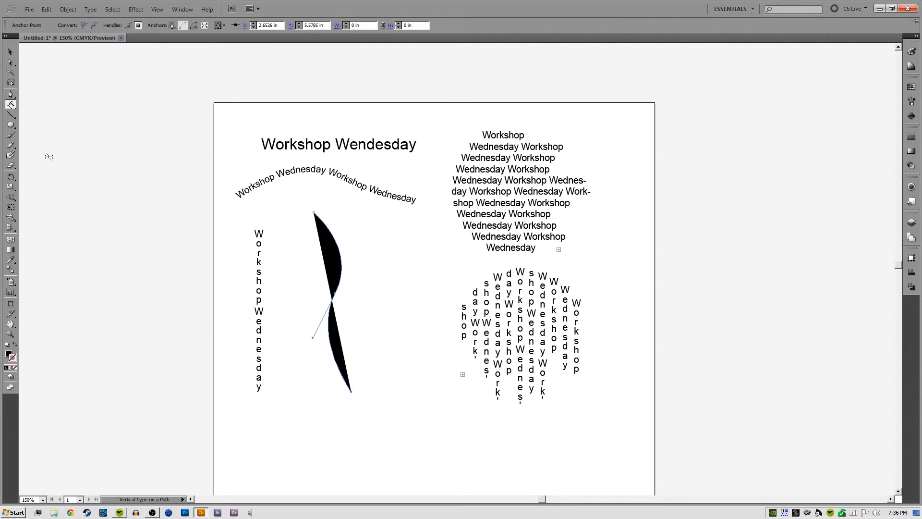
{"action": "left_click", "coordinate": [318, 215]}
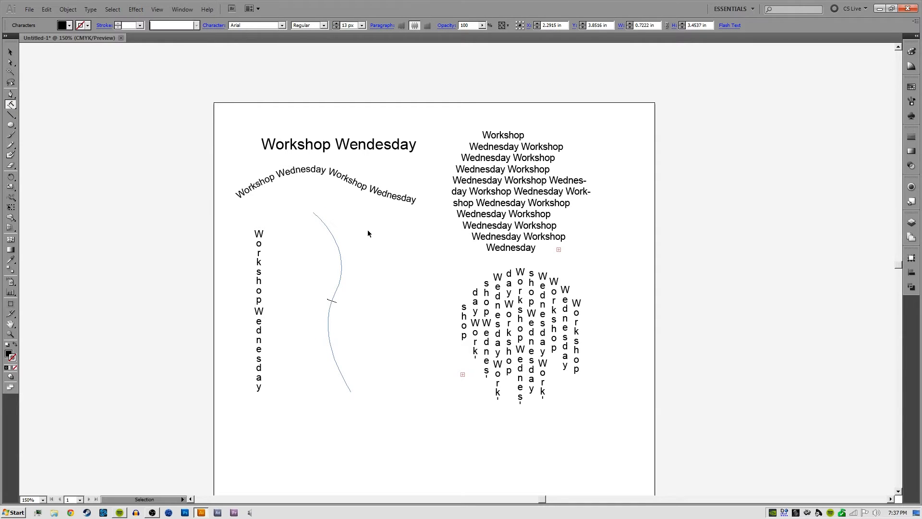
{"action": "key", "text": "ctrl+v"}
{"action": "key", "text": "Escape"}
{"action": "left_click", "coordinate": [385, 251]}
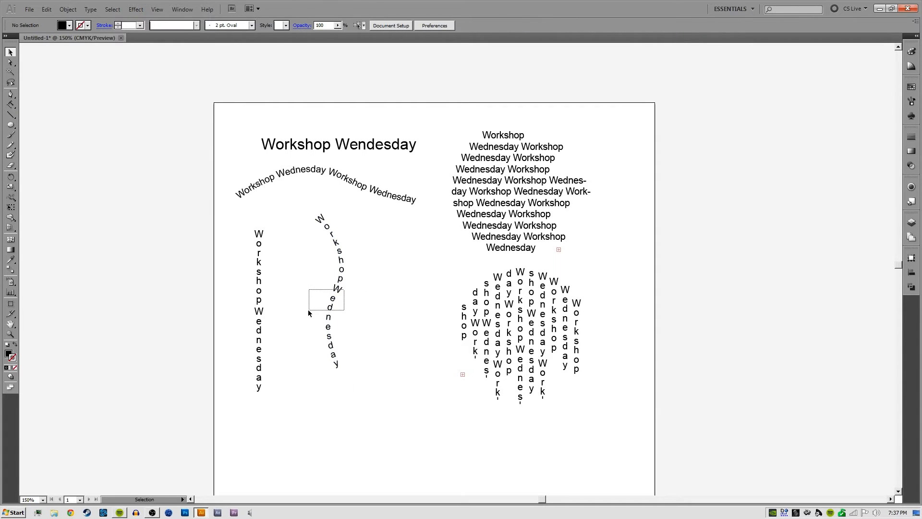
Move the curved vertical text closer to the straight vertical text
{"action": "left_click_drag", "start_coordinate": [308, 310], "coordinate": [300, 304]}
{"action": "left_click", "coordinate": [352, 294]}
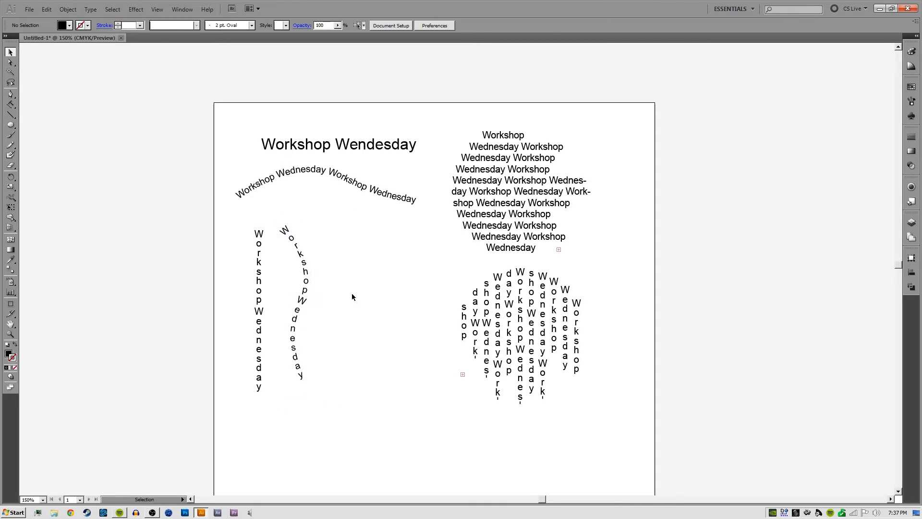
{"action": "left_click", "coordinate": [312, 284]}
{"action": "left_click", "coordinate": [332, 300]}
Reshape the curved vertical text's path by adjusting its anchor points and handles into a smoother S-curve
{"action": "key", "text": "a"}
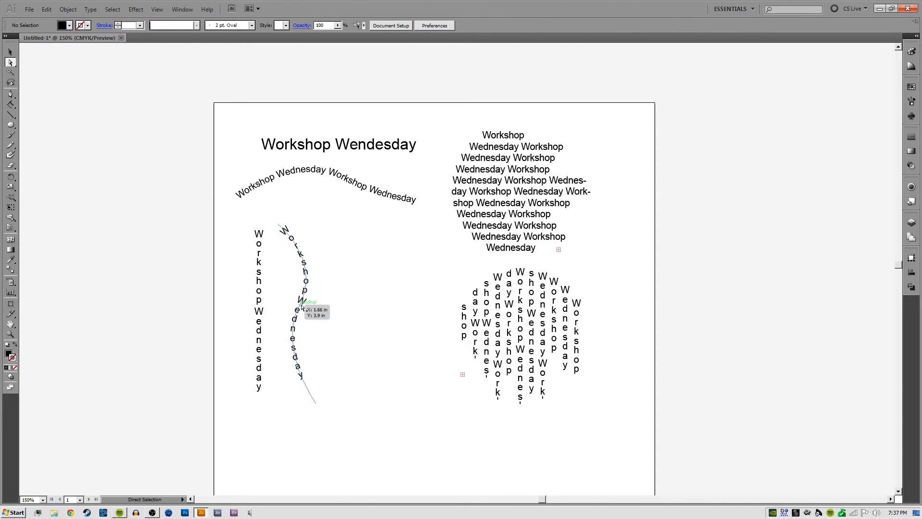
{"action": "left_click", "coordinate": [315, 400]}
{"action": "left_click_drag", "start_coordinate": [306, 311], "coordinate": [302, 292]}
{"action": "mouse_move", "coordinate": [305, 292]}
{"action": "left_mouse_down"}
{"action": "mouse_move", "coordinate": [289, 306]}
{"action": "mouse_move", "coordinate": [323, 306]}
{"action": "mouse_move", "coordinate": [300, 309]}
{"action": "left_mouse_up"}
{"action": "mouse_move", "coordinate": [322, 264]}
{"action": "left_mouse_down"}
{"action": "mouse_move", "coordinate": [309, 262]}
{"action": "mouse_move", "coordinate": [330, 267]}
{"action": "left_mouse_up"}
{"action": "left_click_drag", "start_coordinate": [268, 239], "coordinate": [310, 253]}
{"action": "left_click_drag", "start_coordinate": [301, 415], "coordinate": [310, 396]}
{"action": "left_click", "coordinate": [349, 246]}
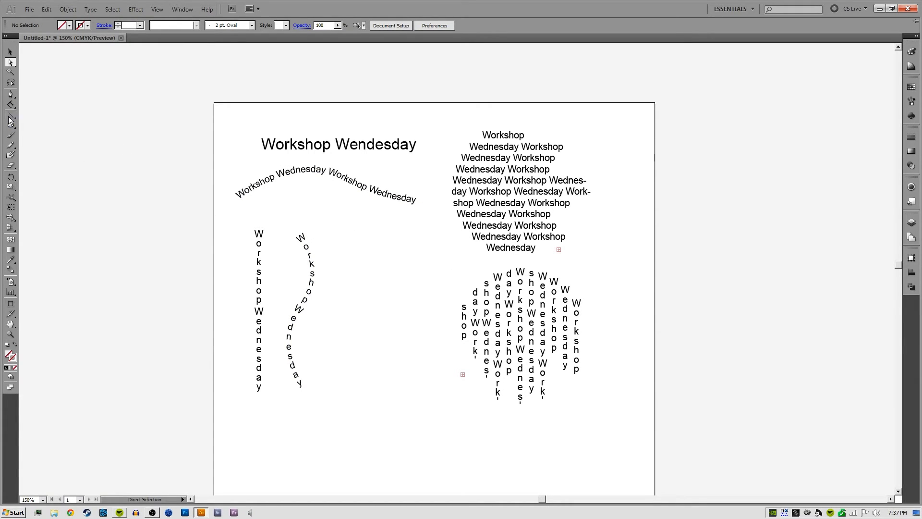
Draw an unfilled circle about 1.78 in in diameter beside the curved vertical text and delete its bottom anchor point
{"action": "left_click_drag", "start_coordinate": [10, 125], "coordinate": [44, 142]}
{"action": "left_click_drag", "start_coordinate": [373, 320], "coordinate": [420, 274]}
{"action": "key", "text": "a"}
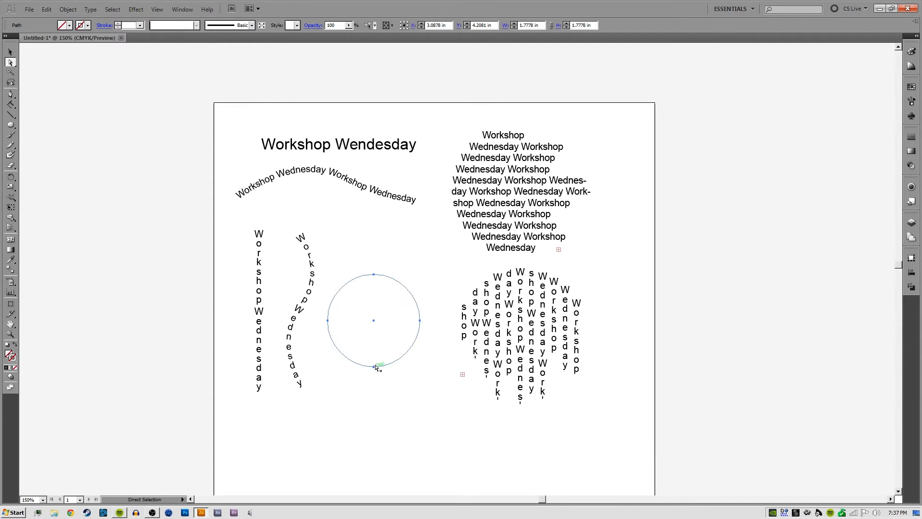
{"action": "left_click", "coordinate": [375, 367]}
{"action": "key", "text": "Delete"}
Convert the half-circle arc into horizontal type on a path containing the copied text "Workshop Wednesday"
{"action": "left_click", "coordinate": [15, 107]}
{"action": "left_click_drag", "start_coordinate": [13, 107], "coordinate": [48, 125]}
{"action": "left_click", "coordinate": [330, 311]}
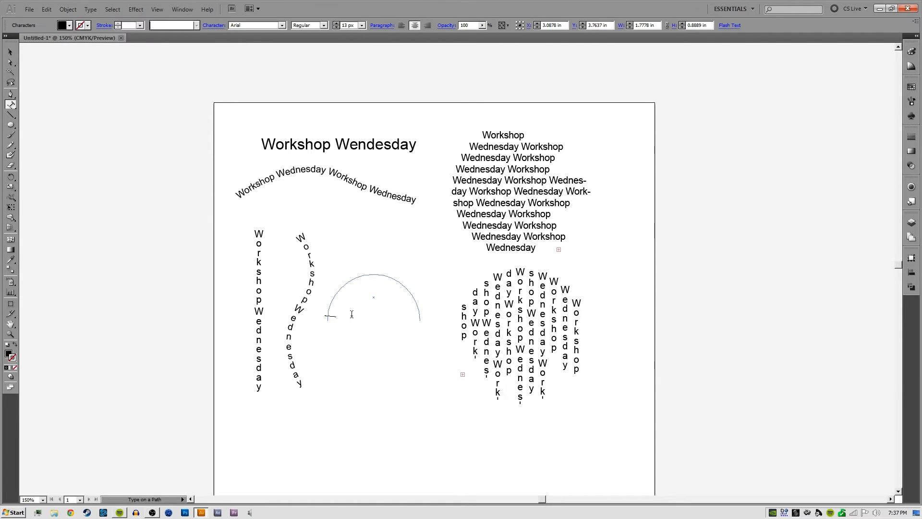
{"action": "key", "text": "Escape"}
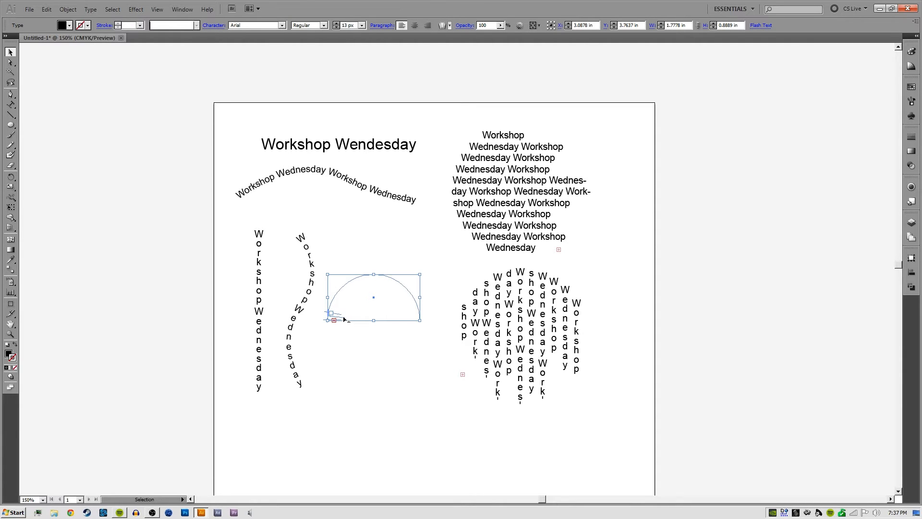
Extend the arc text's end bracket around to the far end of the half circle so the whole phrase fits
{"action": "key", "text": "ctrl+plus"}
{"action": "key", "text": "ctrl+plus"}
{"action": "key", "text": "ctrl+plus"}
{"action": "key", "text": "ctrl+plus"}
{"action": "key", "text": "space"}
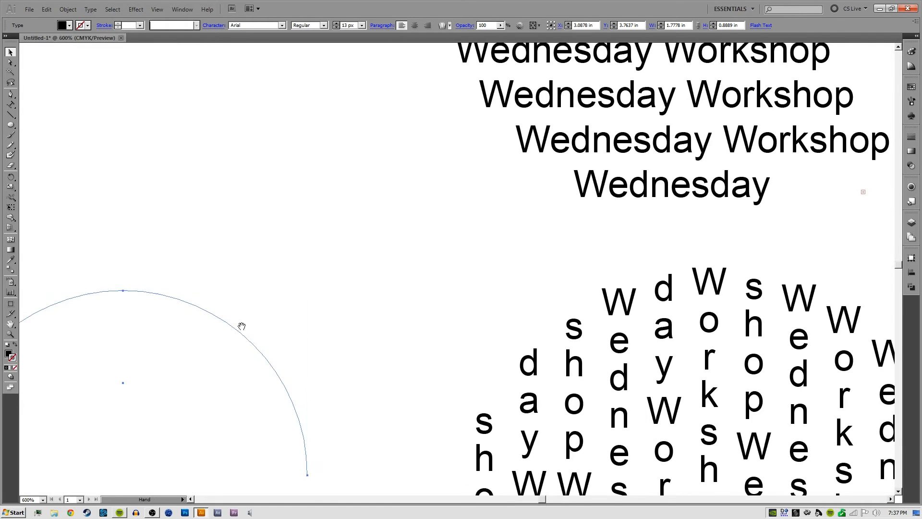
{"action": "left_click_drag", "start_coordinate": [241, 325], "coordinate": [529, 152]}
{"action": "left_click_drag", "start_coordinate": [295, 285], "coordinate": [286, 242]}
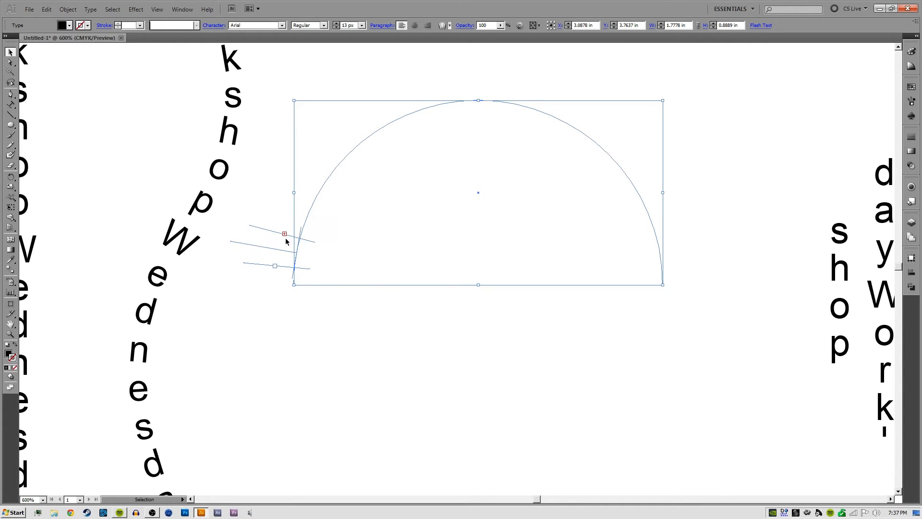
{"action": "left_click", "coordinate": [294, 239]}
{"action": "left_click", "coordinate": [301, 243]}
{"action": "left_click_drag", "start_coordinate": [298, 239], "coordinate": [634, 264]}
{"action": "left_click", "coordinate": [553, 195]}
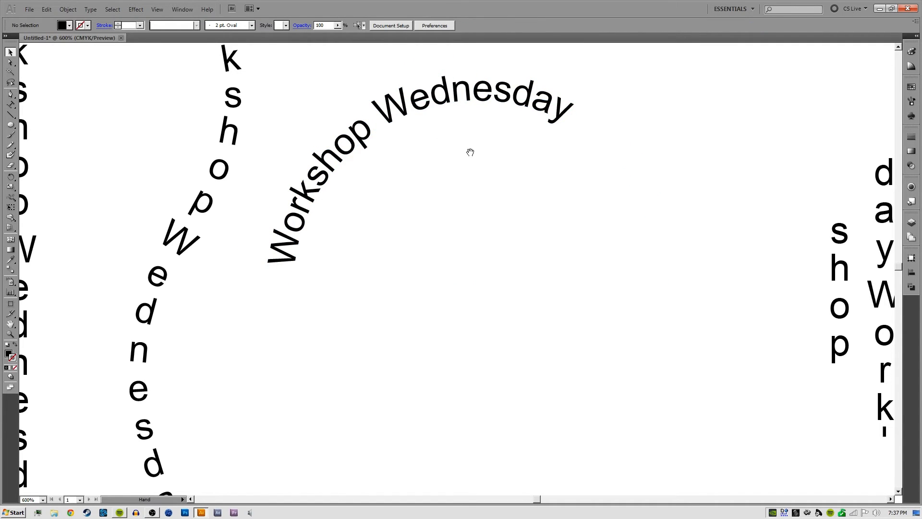
Adjust the arc text's brackets to centre "Workshop Wednesday" over the crown of the half circle
{"action": "left_click_drag", "start_coordinate": [470, 153], "coordinate": [483, 234]}
{"action": "left_click", "coordinate": [531, 196]}
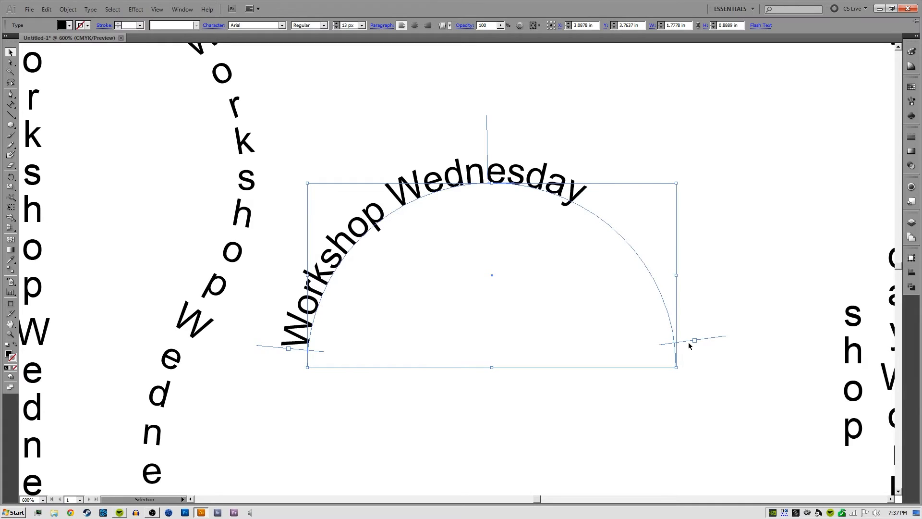
{"action": "left_click_drag", "start_coordinate": [689, 346], "coordinate": [615, 196]}
{"action": "left_click_drag", "start_coordinate": [396, 163], "coordinate": [517, 146]}
{"action": "left_click", "coordinate": [581, 120]}
{"action": "left_click", "coordinate": [495, 179]}
{"action": "left_click", "coordinate": [611, 129]}
Draw a black circle about 1.26 in in diameter beneath the arc text and align both objects on their horizontal centres
{"action": "left_click", "coordinate": [10, 125]}
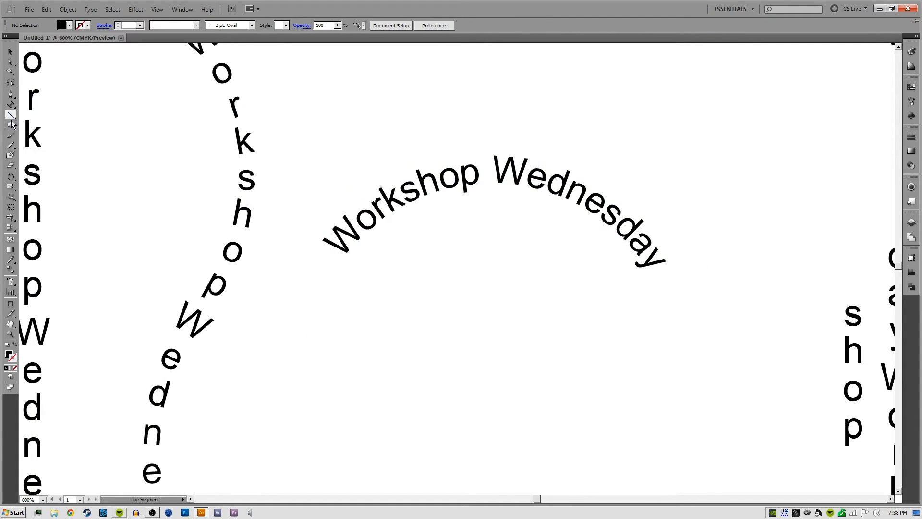
{"action": "left_click_drag", "start_coordinate": [504, 332], "coordinate": [598, 201]}
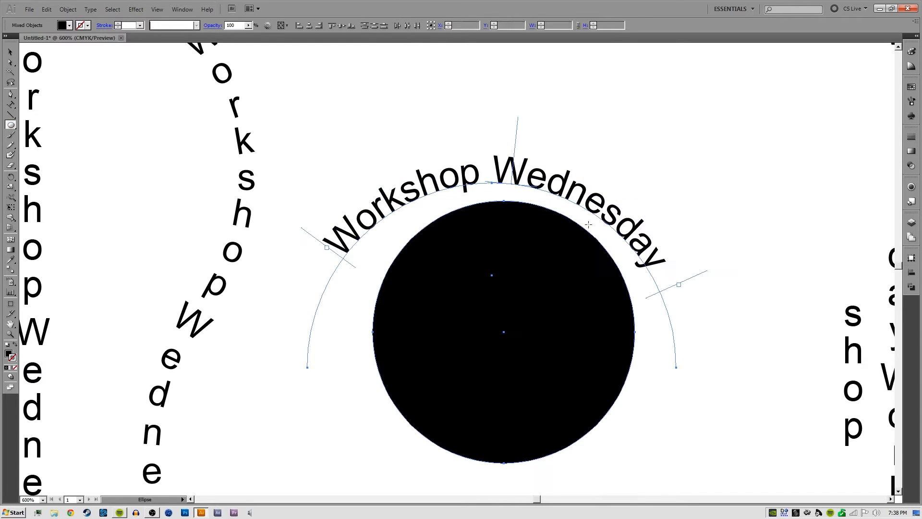
{"action": "key", "text": "v"}
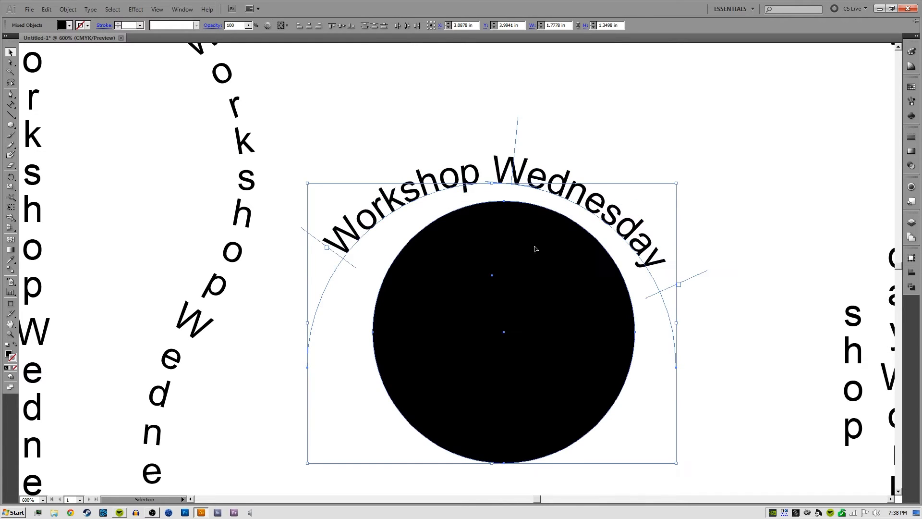
{"action": "left_click", "coordinate": [318, 27]}
{"action": "left_click", "coordinate": [315, 77]}
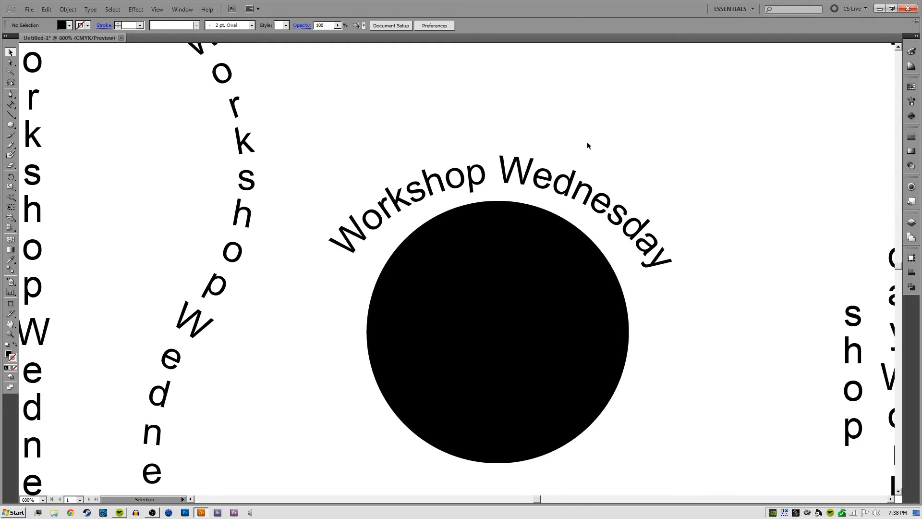
Enlarge and lower the black circle beneath the arc text, and swap its fill and stroke
{"action": "key", "text": "ctrl+minus"}
{"action": "key", "text": "ctrl+minus"}
{"action": "left_click", "coordinate": [495, 294]}
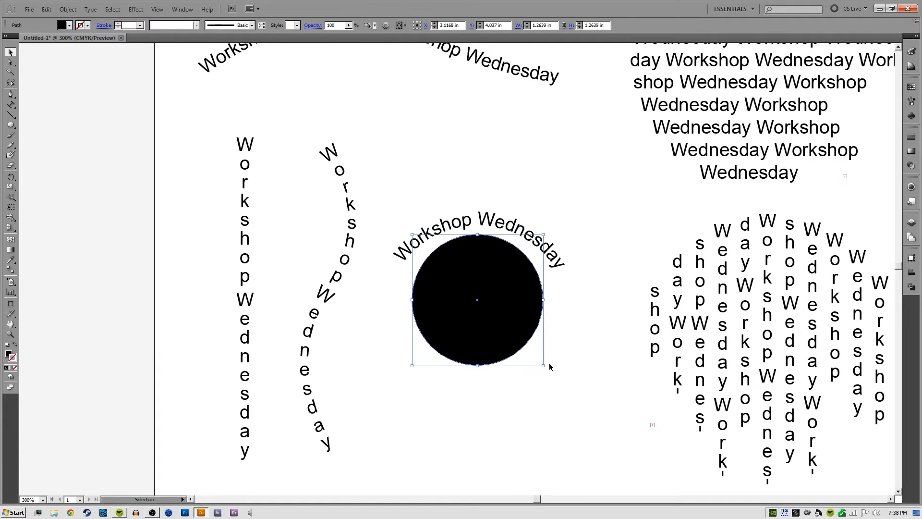
{"action": "left_click_drag", "start_coordinate": [550, 367], "coordinate": [553, 375]}
{"action": "left_click_drag", "start_coordinate": [513, 302], "coordinate": [512, 316]}
{"action": "key", "text": "shift+x"}
{"action": "left_click", "coordinate": [605, 201]}
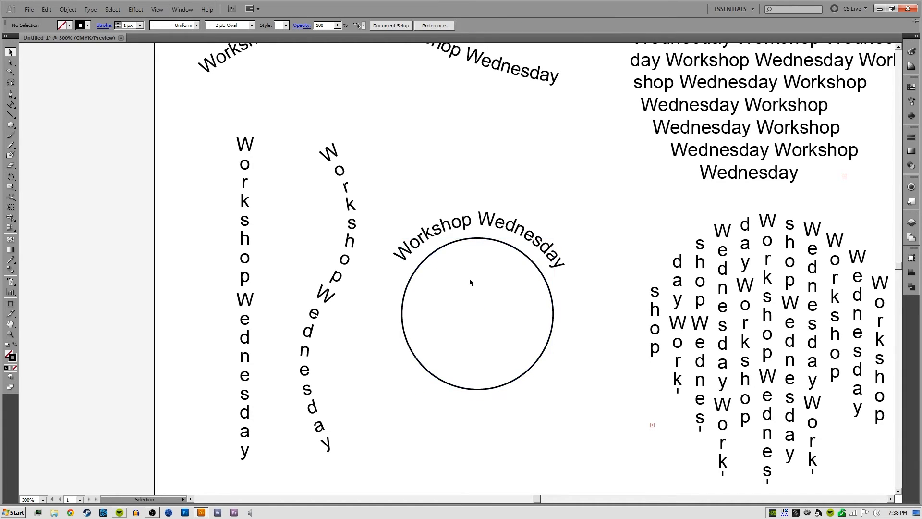
Place a copy of the arc text, rotated 180 degrees, around the underside of the circle
{"action": "scroll", "coordinate": [469, 279], "scroll_direction": "right", "scroll_amount": 3}
{"action": "left_click", "coordinate": [475, 257]}
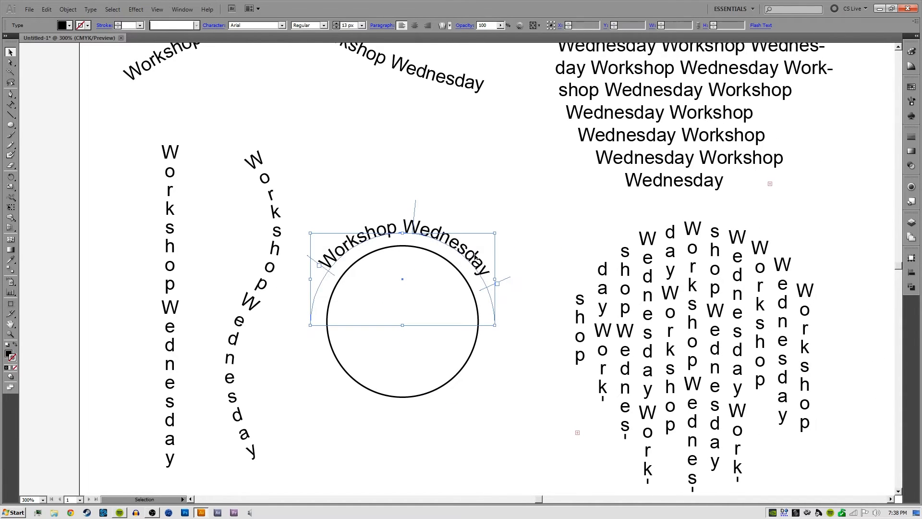
{"action": "left_click", "coordinate": [543, 252]}
{"action": "left_click", "coordinate": [463, 242]}
{"action": "left_click_drag", "start_coordinate": [445, 239], "coordinate": [314, 271], "text": "alt"}
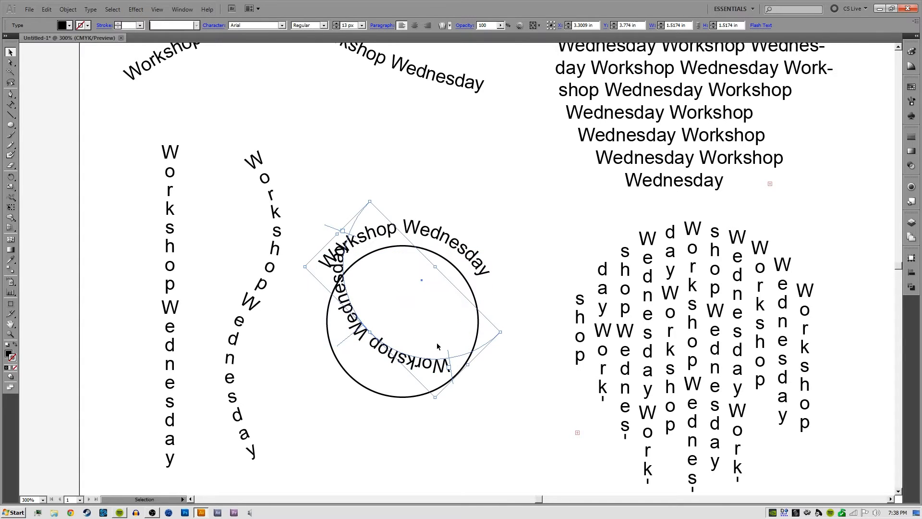
{"action": "key", "text": "ctrl+z"}
{"action": "left_click_drag", "start_coordinate": [498, 251], "coordinate": [389, 305], "text": "shift"}
{"action": "left_click_drag", "start_coordinate": [452, 337], "coordinate": [471, 402], "text": "shift"}
{"action": "left_click", "coordinate": [525, 262]}
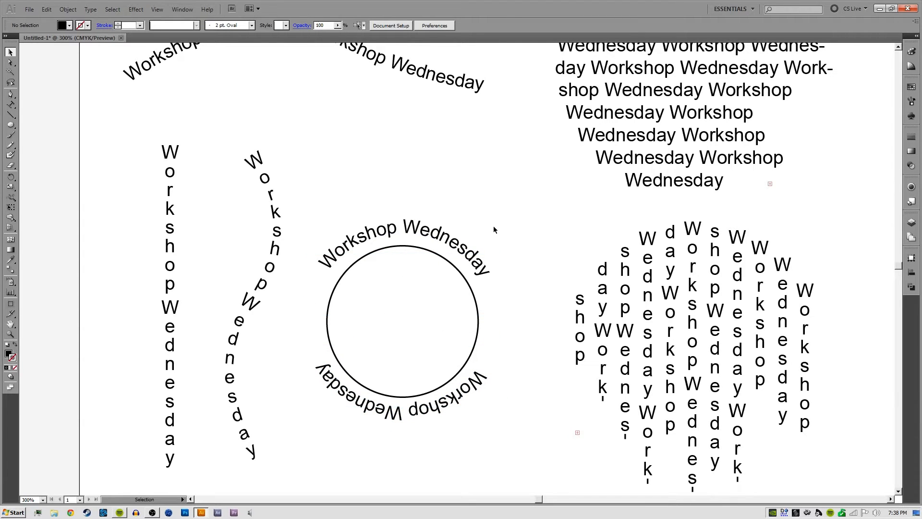
Increase the font size of the upper arc text to 21 px
{"action": "left_click", "coordinate": [420, 230]}
{"action": "double_click", "coordinate": [416, 231]}
{"action": "key", "text": "ctrl+a"}
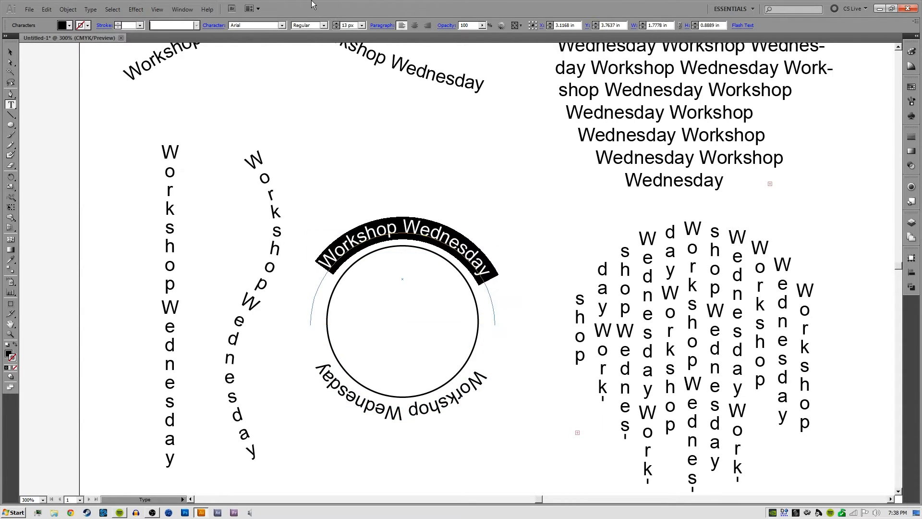
{"action": "left_click", "coordinate": [351, 25]}
{"action": "key", "text": "Up"}
{"action": "key", "text": "Up"}
{"action": "key", "text": "Up"}
{"action": "key", "text": "Up"}
{"action": "key", "text": "Up"}
{"action": "key", "text": "Up"}
{"action": "key", "text": "Up"}
{"action": "key", "text": "Up"}
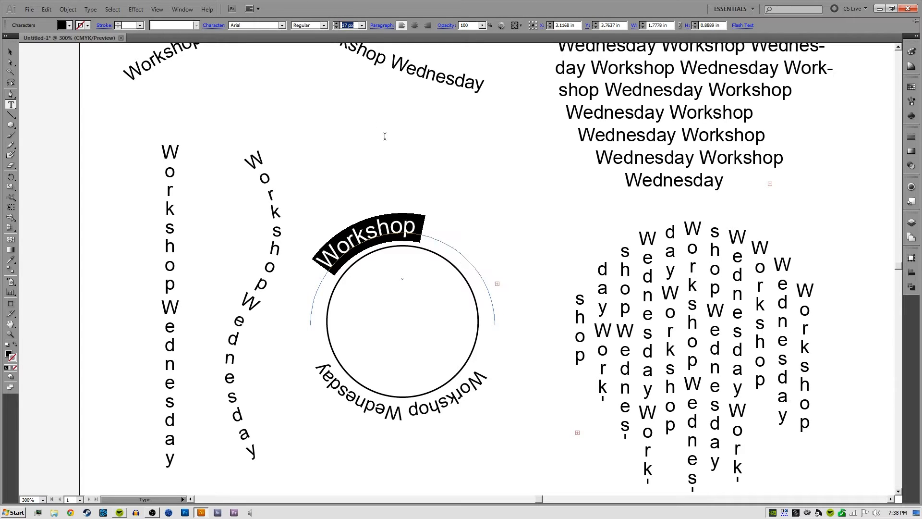
{"action": "key", "text": "Escape"}
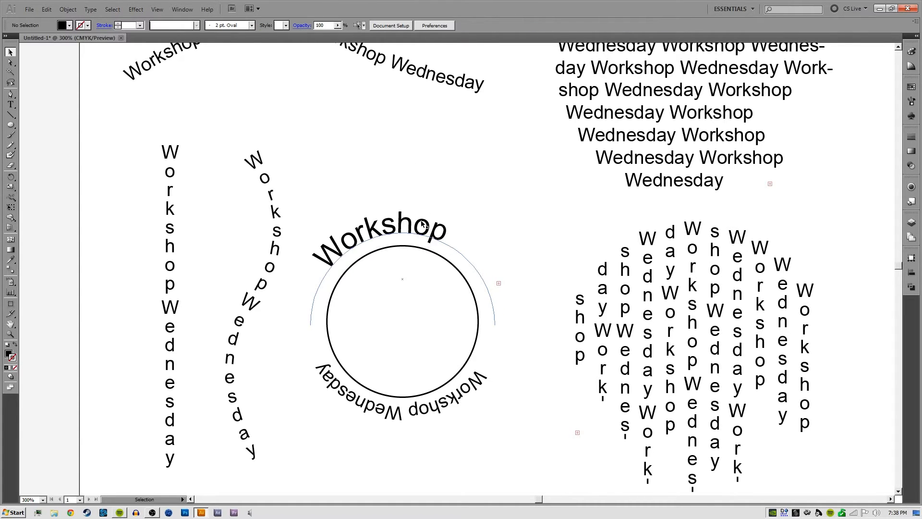
Spread the upper arc text's start and end brackets out to the two ends of its path
{"action": "left_click_drag", "start_coordinate": [414, 211], "coordinate": [361, 219]}
{"action": "left_click_drag", "start_coordinate": [471, 240], "coordinate": [514, 319]}
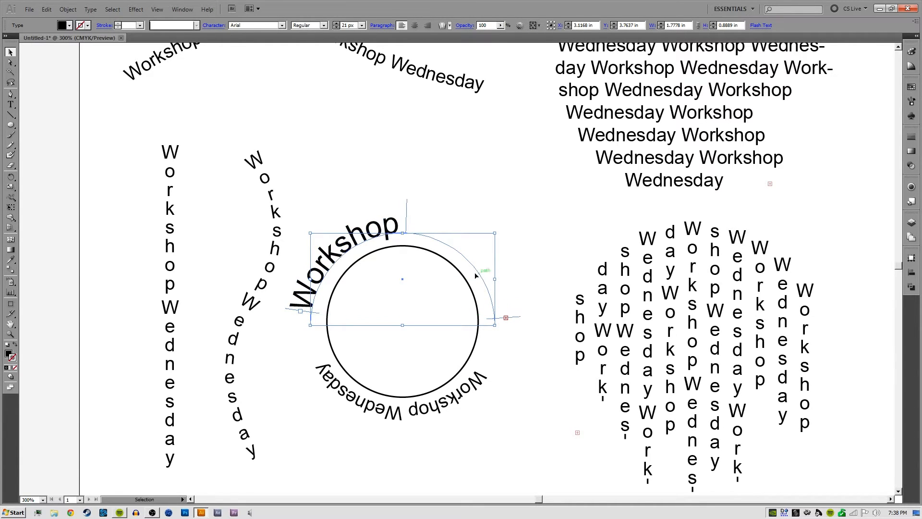
{"action": "left_click_drag", "start_coordinate": [308, 314], "coordinate": [307, 323]}
{"action": "left_click", "coordinate": [514, 319]}
Reduce the font size of the upper arc text until the full "Workshop Wednesday" phrase fits the arc
{"action": "double_click", "coordinate": [372, 232]}
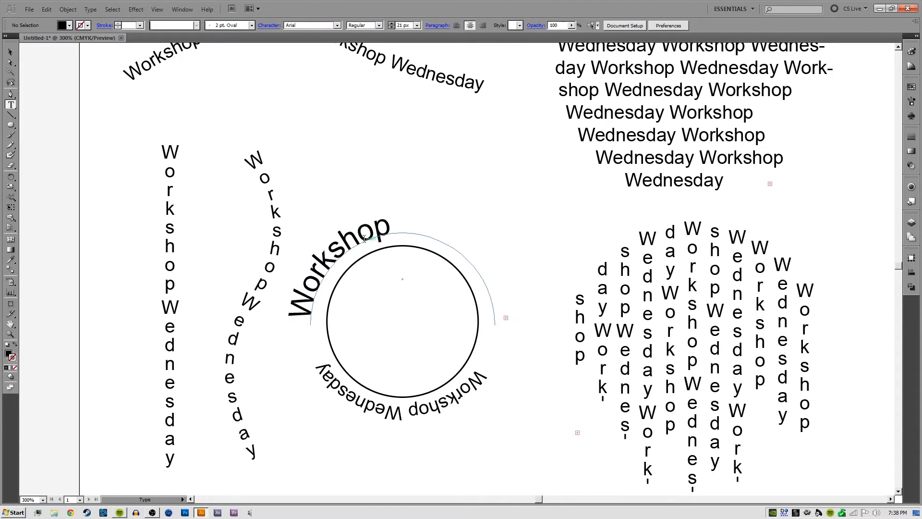
{"action": "key", "text": "ctrl+a"}
{"action": "key", "text": "Down"}
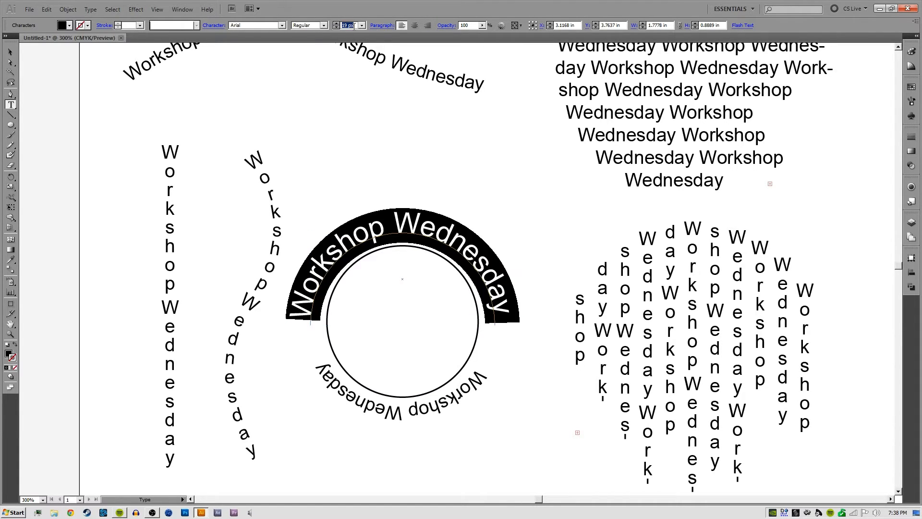
{"action": "key", "text": "Escape"}
{"action": "left_click", "coordinate": [464, 172]}
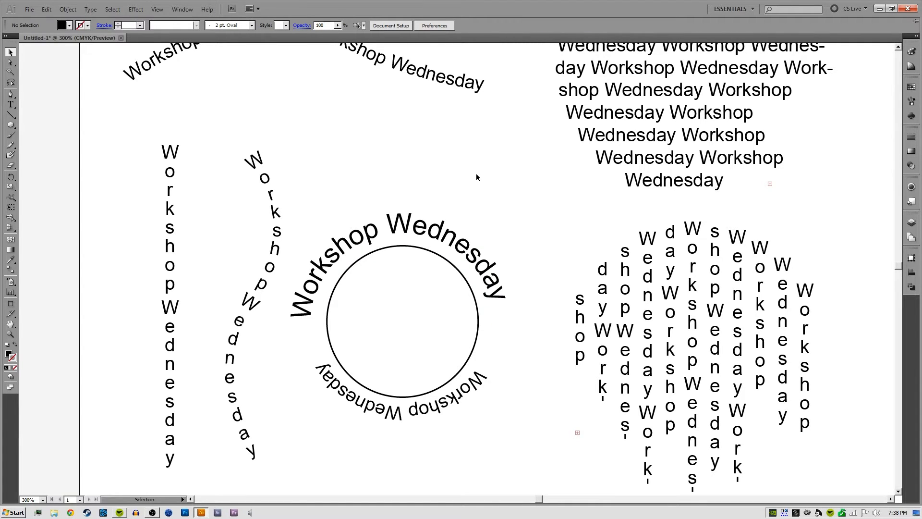
Select the outlined circle together with the upper and lower arc texts
{"action": "left_click_drag", "start_coordinate": [476, 174], "coordinate": [380, 409]}
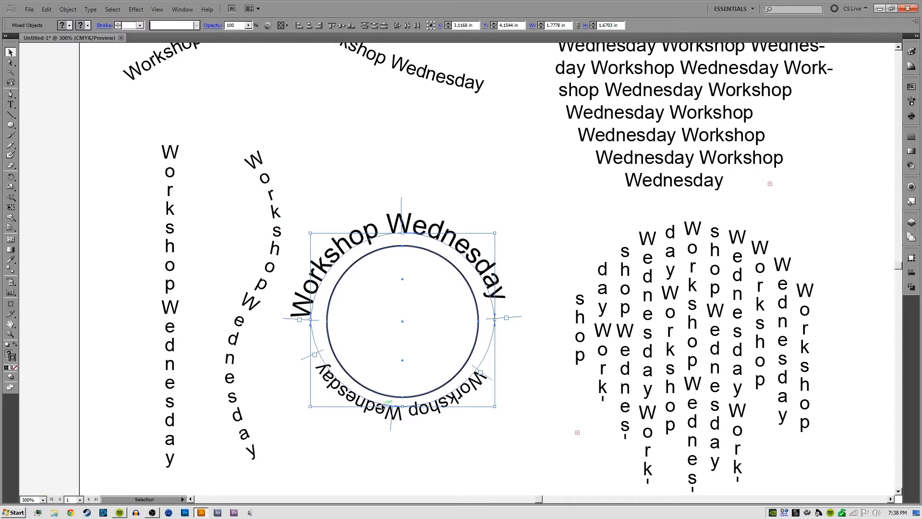
{"action": "left_click_drag", "start_coordinate": [397, 167], "coordinate": [428, 440]}
{"action": "left_click_drag", "start_coordinate": [296, 94], "coordinate": [301, 175]}
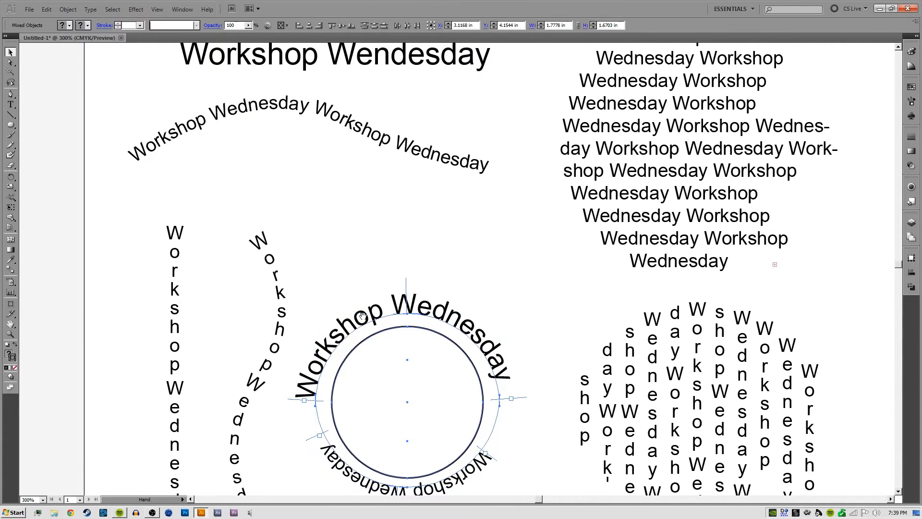
{"action": "left_click_drag", "start_coordinate": [343, 339], "coordinate": [347, 251]}
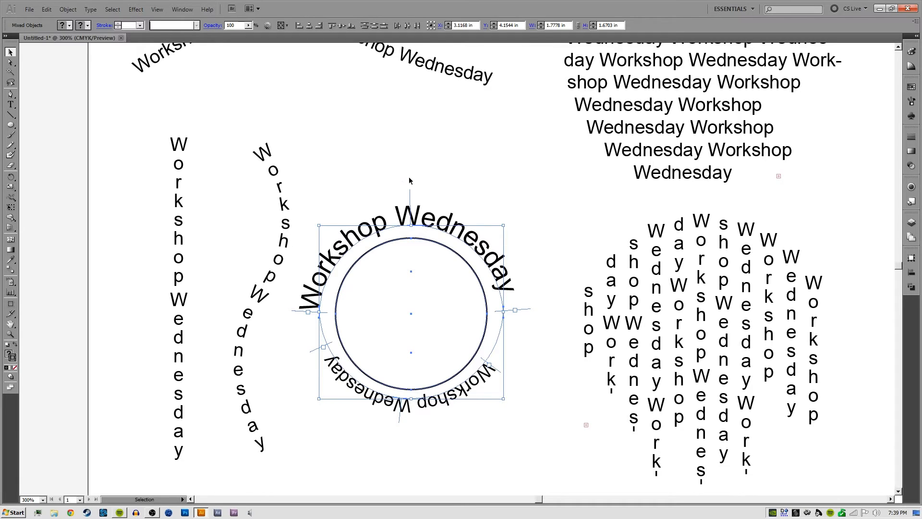
{"action": "left_click_drag", "start_coordinate": [381, 169], "coordinate": [445, 399]}
{"action": "key", "text": "Delete"}
{"action": "left_click_drag", "start_coordinate": [497, 297], "coordinate": [455, 77]}
{"action": "key", "text": "ctrl+z"}
{"action": "left_click", "coordinate": [102, 165]}
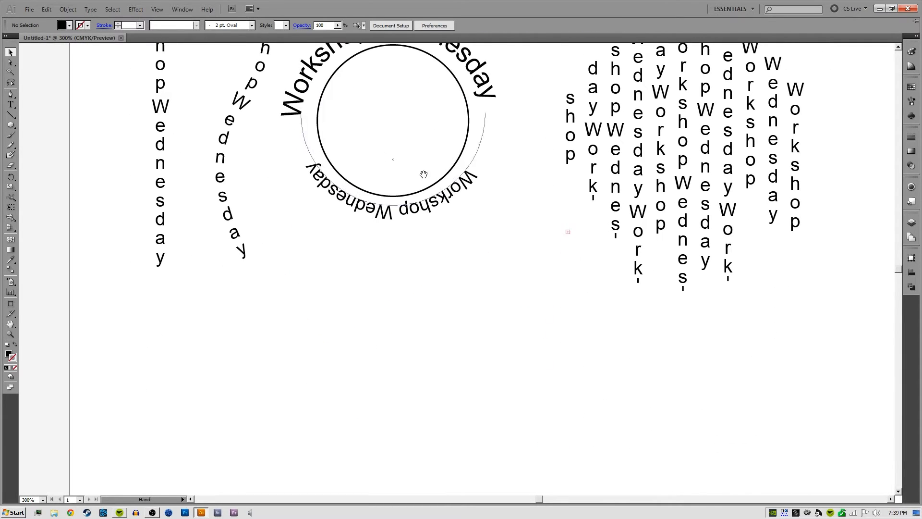
Activate the horizontal Type tool from the group of type tools
{"action": "left_click", "coordinate": [13, 105]}
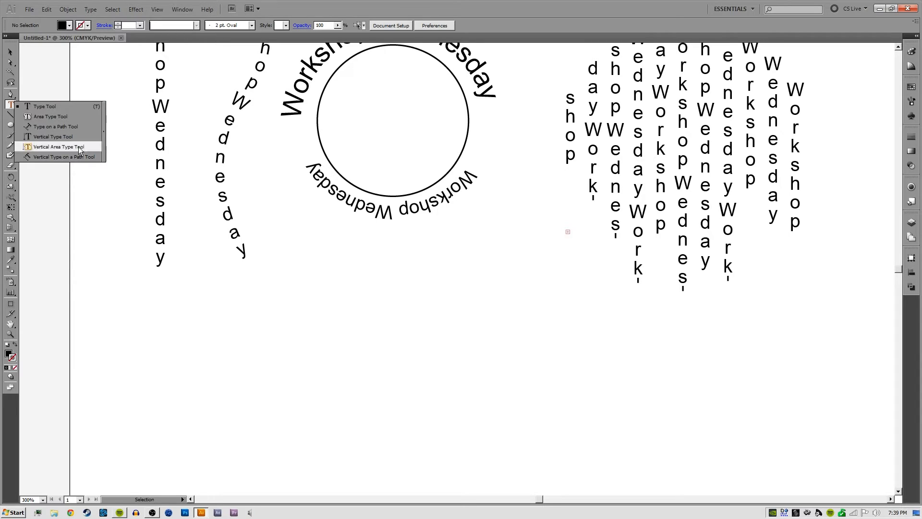
{"action": "left_click", "coordinate": [62, 104]}
{"action": "left_click_drag", "start_coordinate": [445, 305], "coordinate": [407, 303]}
{"action": "key", "text": "ctrl+minus"}
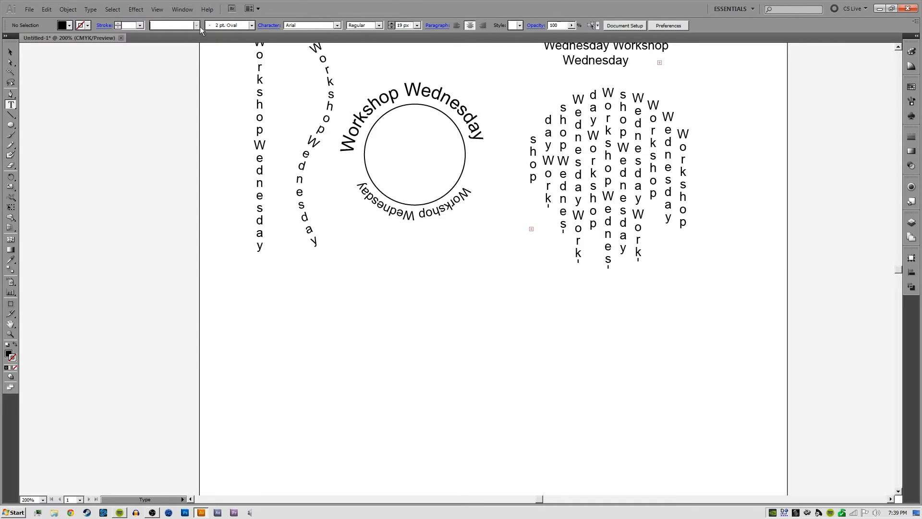
Show the Character panel and place it in the empty area beneath the vertical area text
{"action": "left_click", "coordinate": [182, 9]}
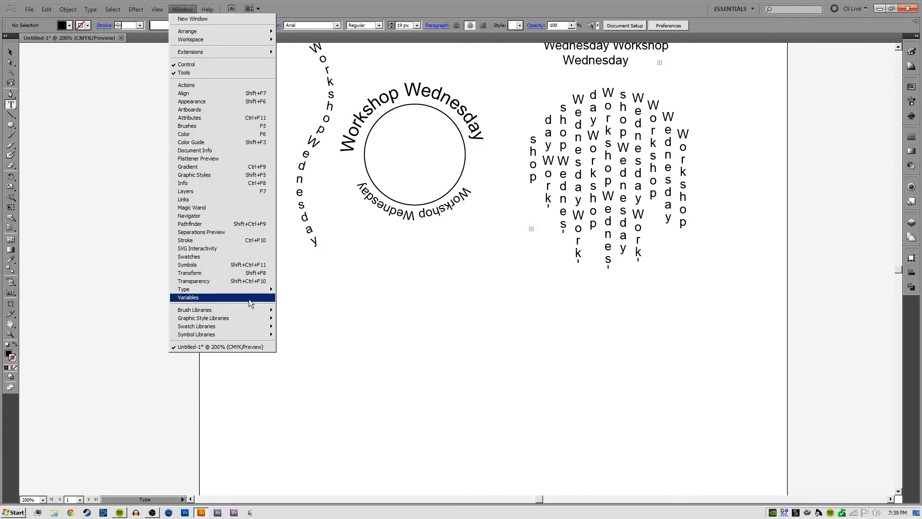
{"action": "mouse_move", "coordinate": [245, 289]}
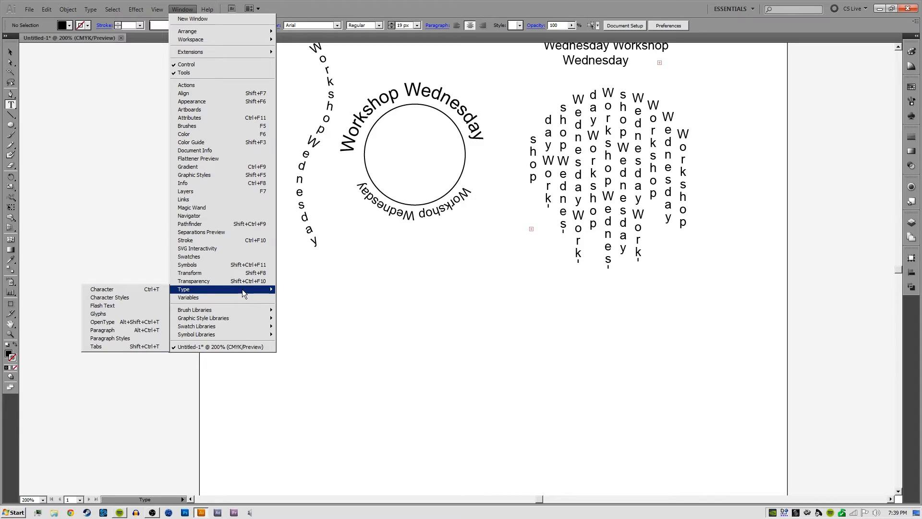
{"action": "left_click", "coordinate": [140, 289]}
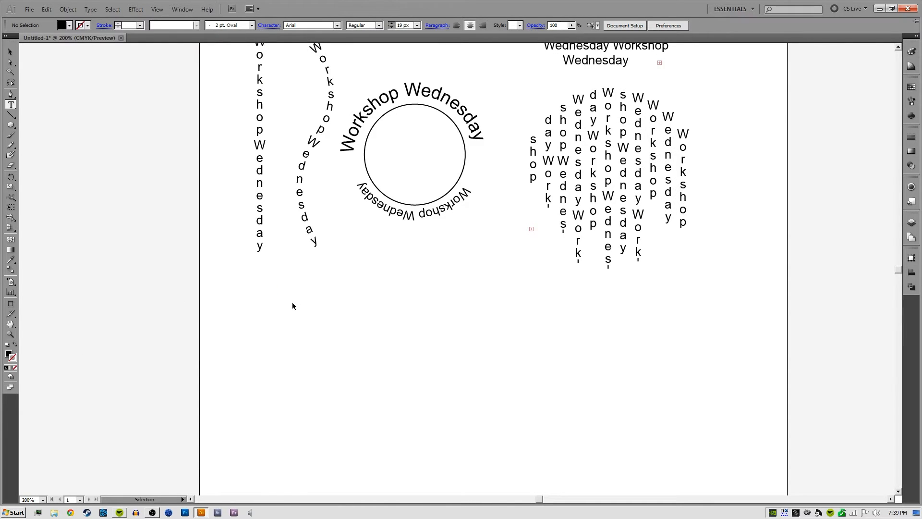
{"action": "key", "text": "ctrl+t"}
{"action": "key", "text": "ctrl+t"}
{"action": "key", "text": "ctrl+t"}
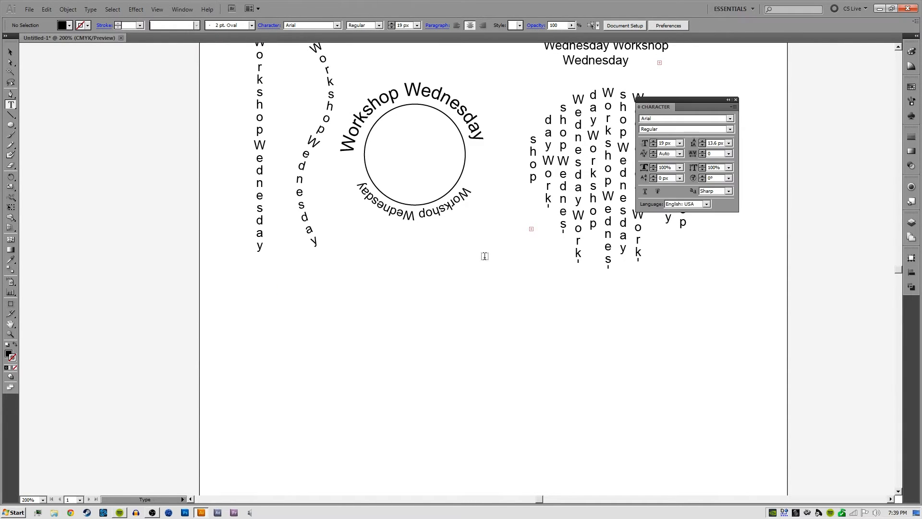
{"action": "key", "text": "ctrl+t"}
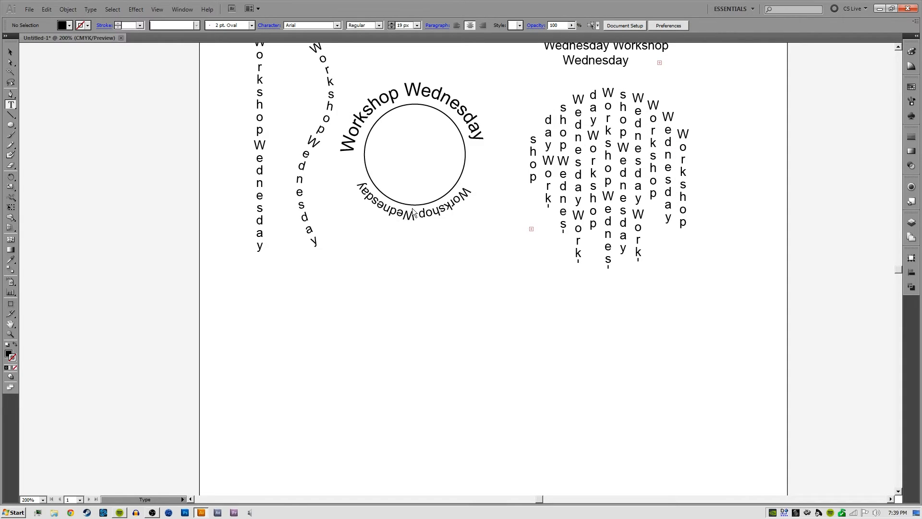
{"action": "key", "text": "ctrl+t"}
{"action": "left_click_drag", "start_coordinate": [404, 240], "coordinate": [429, 242]}
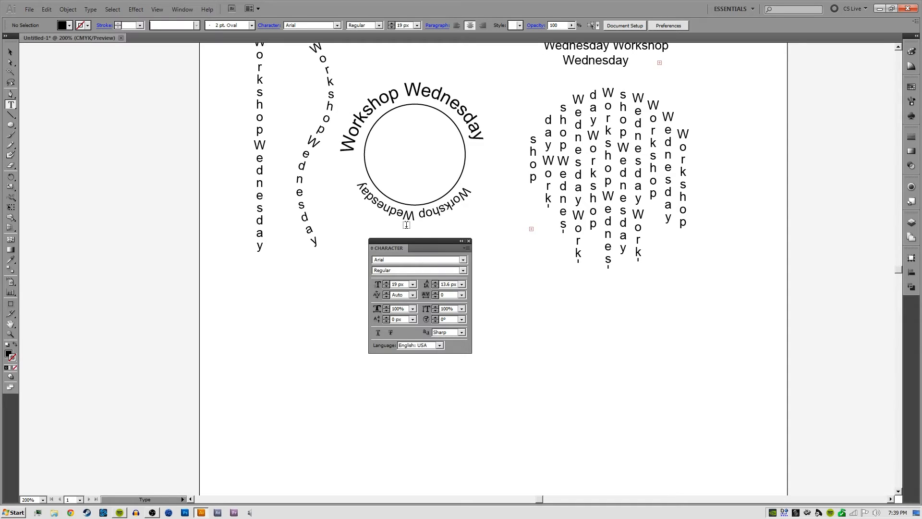
{"action": "left_click_drag", "start_coordinate": [412, 241], "coordinate": [624, 294]}
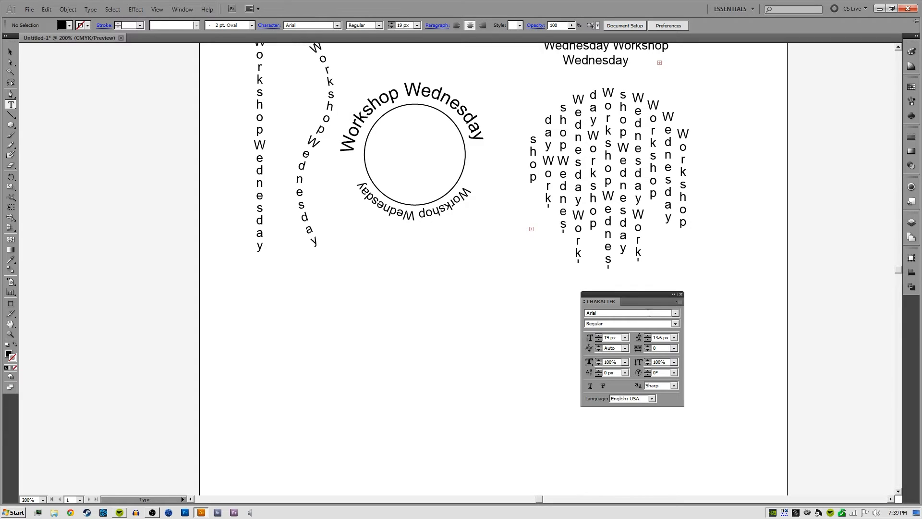
{"action": "left_click", "coordinate": [676, 314]}
{"action": "left_click", "coordinate": [647, 322]}
Paste "Workshop Wednesday" as a new horizontal point text line in the empty space below the circular badge
{"action": "left_click", "coordinate": [326, 312]}
{"action": "type", "text": "Workshop Wednesday"}
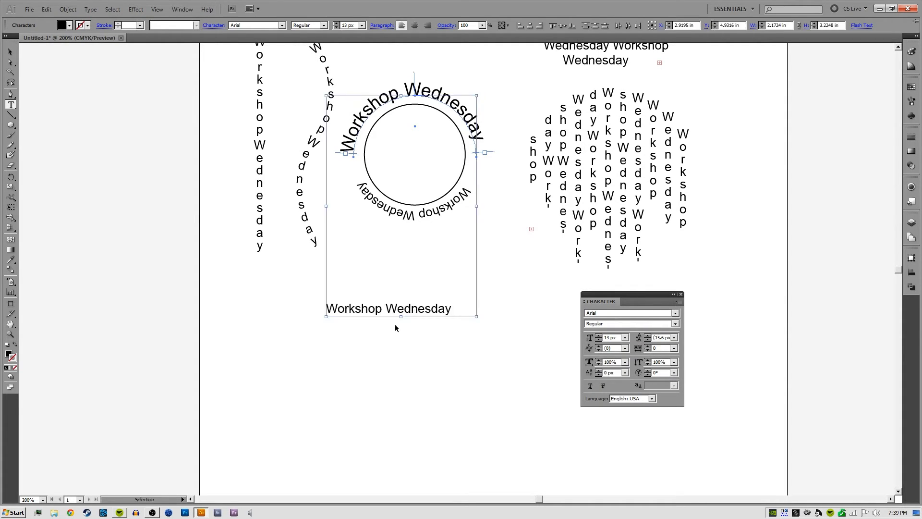
{"action": "key", "text": "Escape"}
{"action": "scroll", "coordinate": [395, 325], "scroll_direction": "up", "scroll_amount": 1}
Scale the pasted "Workshop Wednesday" line up to a font size of about 27.74 px below the badge
{"action": "left_click", "coordinate": [416, 331]}
{"action": "key", "text": "a"}
{"action": "left_click", "coordinate": [420, 326]}
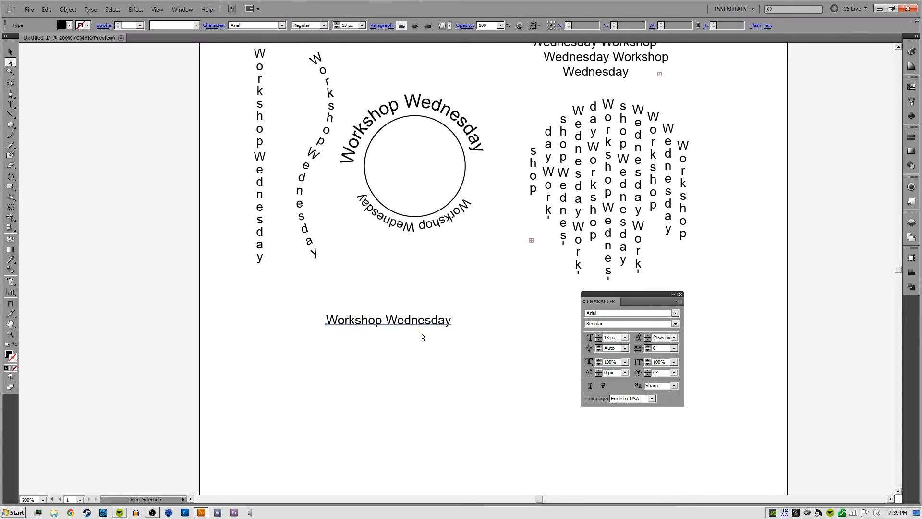
{"action": "left_click_drag", "start_coordinate": [429, 324], "coordinate": [465, 294]}
{"action": "key", "text": "v"}
{"action": "key", "text": "space"}
{"action": "left_click_drag", "start_coordinate": [465, 346], "coordinate": [447, 277]}
{"action": "mouse_move", "coordinate": [369, 272]}
{"action": "left_mouse_down"}
{"action": "mouse_move", "coordinate": [434, 253]}
{"action": "mouse_move", "coordinate": [387, 271]}
{"action": "left_mouse_up"}
{"action": "key", "text": "space"}
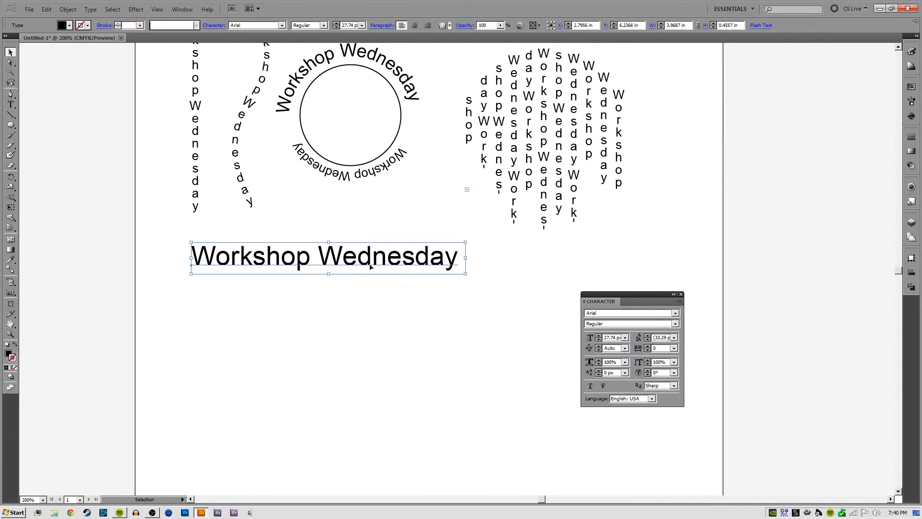
Try the Italic, Bold, Bold Italic and Black font styles in turn on the large "Workshop Wednesday" line
{"action": "left_click", "coordinate": [678, 324]}
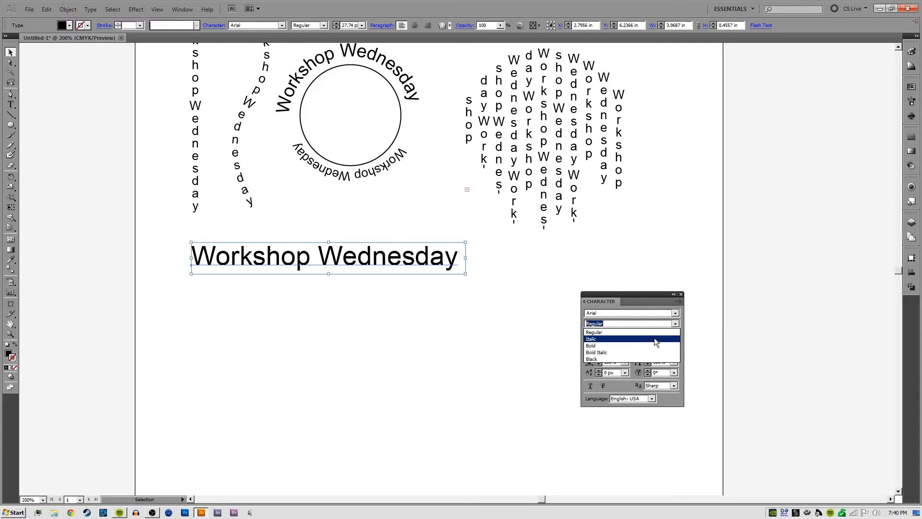
{"action": "left_click", "coordinate": [654, 338]}
{"action": "left_click", "coordinate": [676, 322]}
{"action": "left_click", "coordinate": [657, 343]}
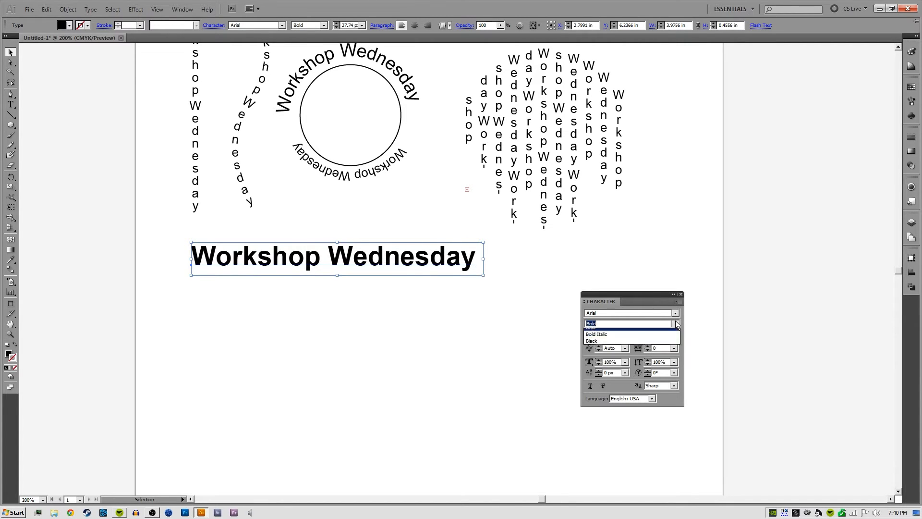
{"action": "left_click", "coordinate": [677, 323]}
{"action": "left_click", "coordinate": [658, 350]}
{"action": "left_click", "coordinate": [676, 323]}
{"action": "left_click", "coordinate": [657, 357]}
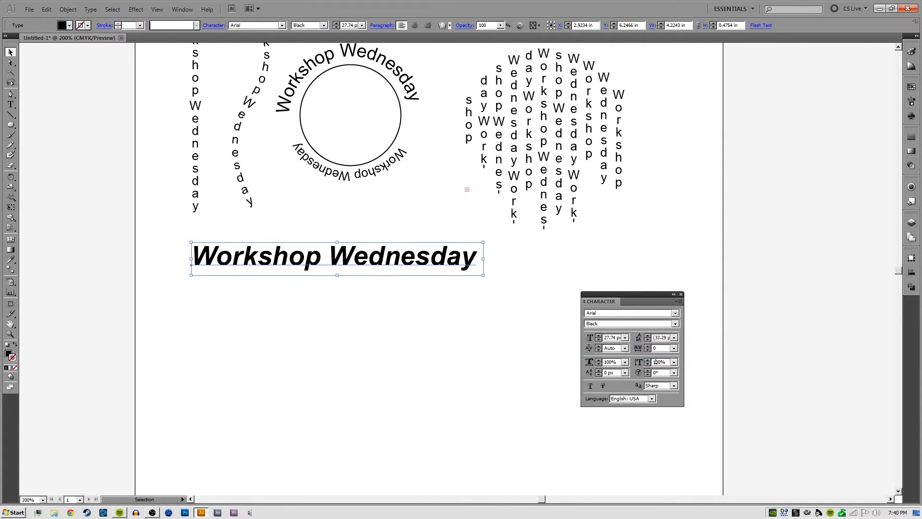
Set the large "Workshop Wednesday" line to the Italic font style and deselect it
{"action": "left_click", "coordinate": [678, 324]}
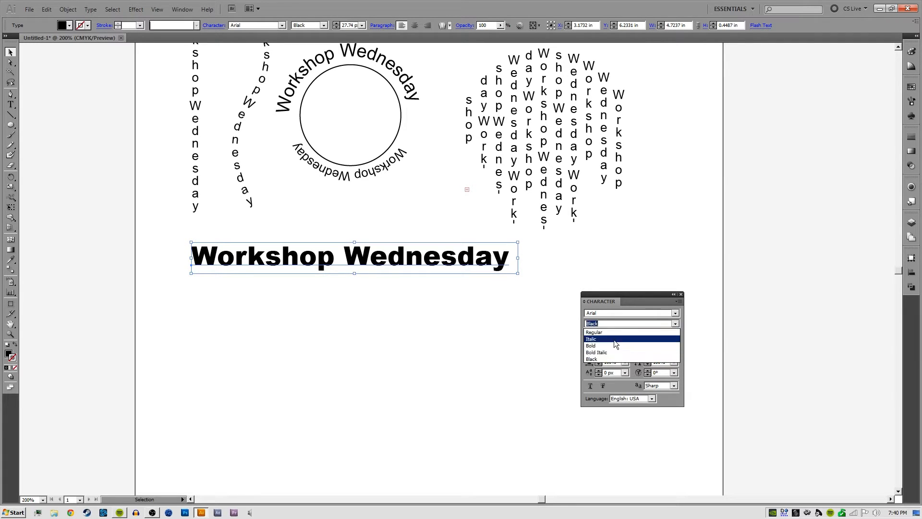
{"action": "left_click", "coordinate": [601, 339]}
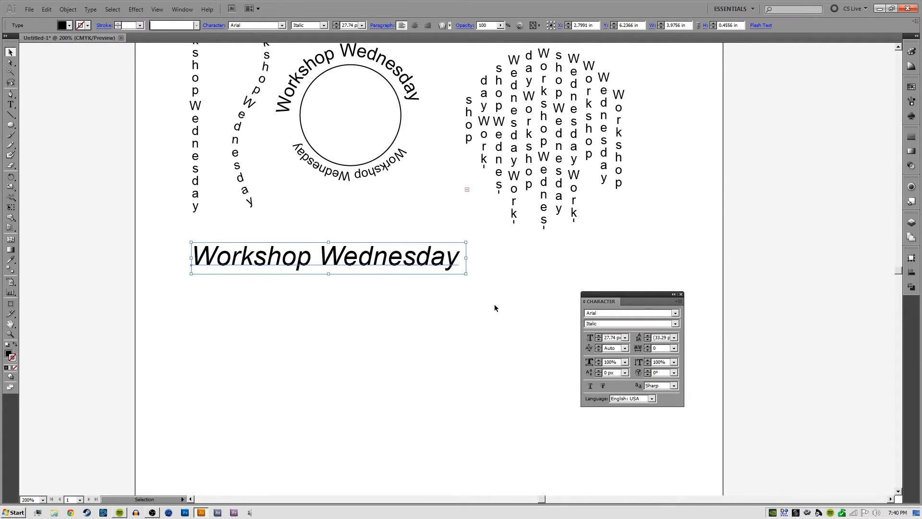
{"action": "left_click", "coordinate": [675, 324]}
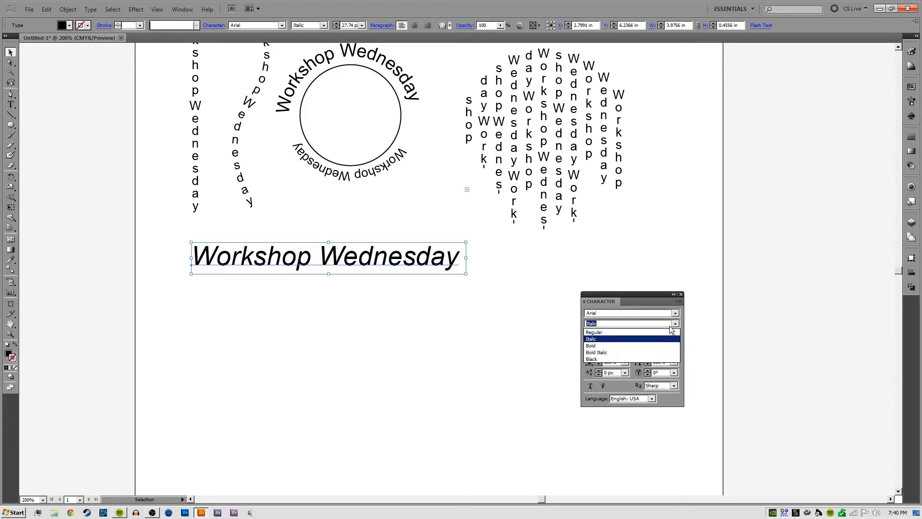
{"action": "left_click", "coordinate": [558, 313]}
{"action": "left_click", "coordinate": [413, 288]}
Set only the word "Workshop" in the large text line to Bold Italic
{"action": "key", "text": "t"}
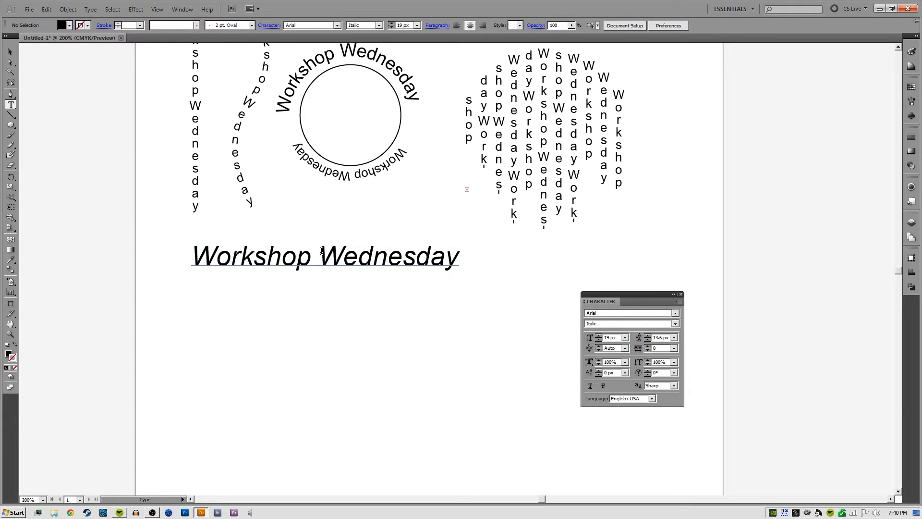
{"action": "left_click_drag", "start_coordinate": [310, 258], "coordinate": [191, 262]}
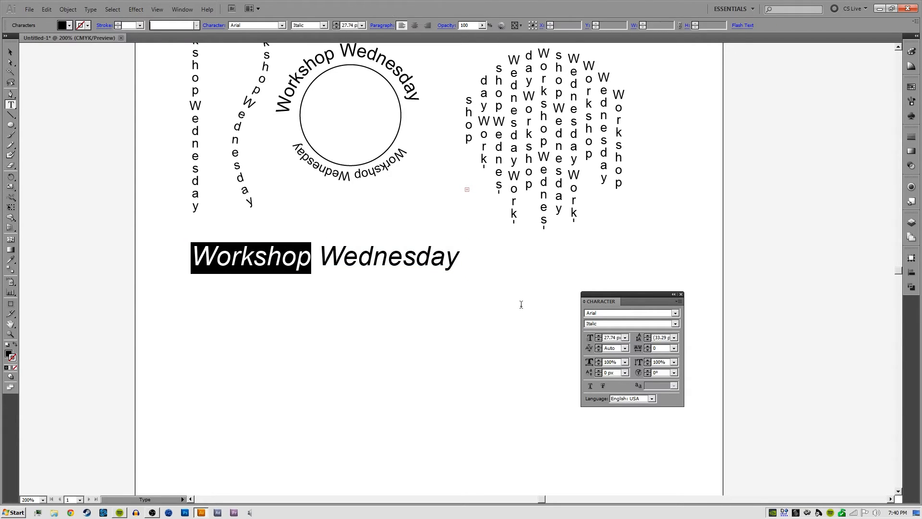
{"action": "left_click", "coordinate": [675, 324]}
{"action": "left_click", "coordinate": [635, 350]}
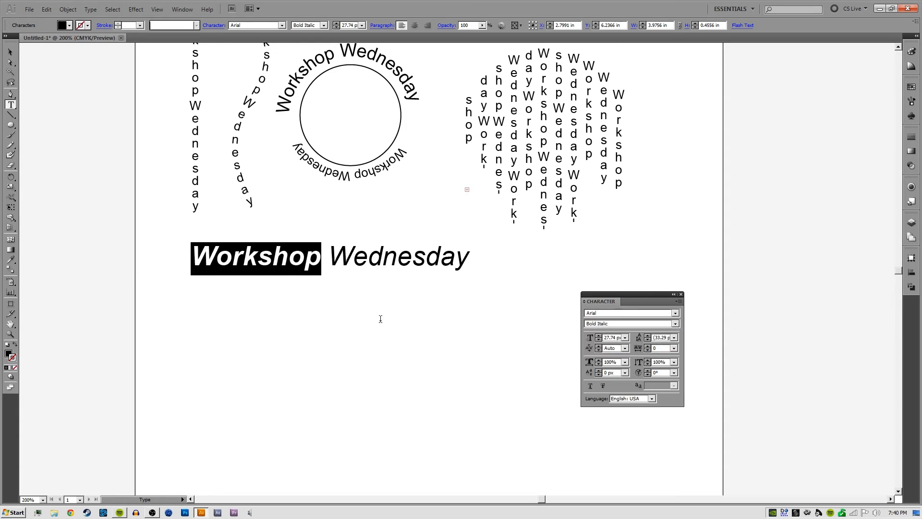
{"action": "left_click", "coordinate": [383, 260]}
{"action": "key", "text": "Escape"}
{"action": "left_click", "coordinate": [332, 296]}
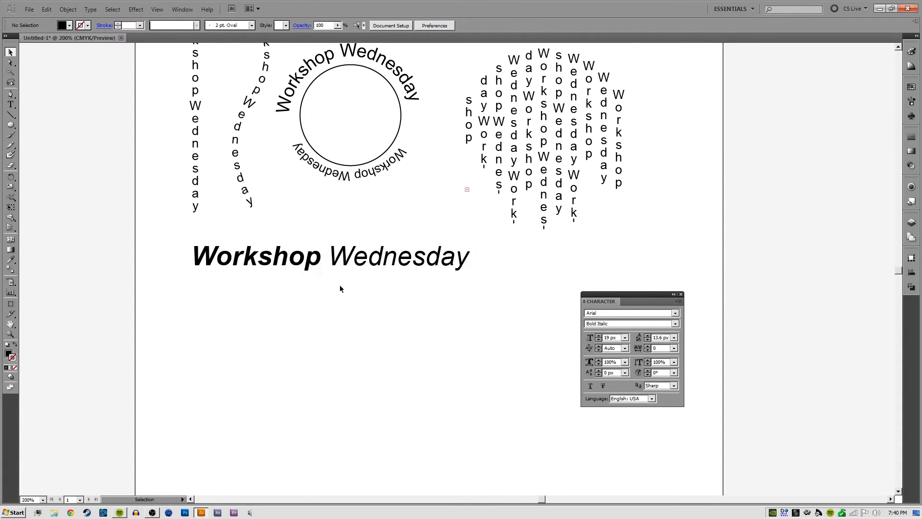
Try the Black font style on the word "Wednesday" in the large text line and undo it
{"action": "left_click", "coordinate": [333, 266]}
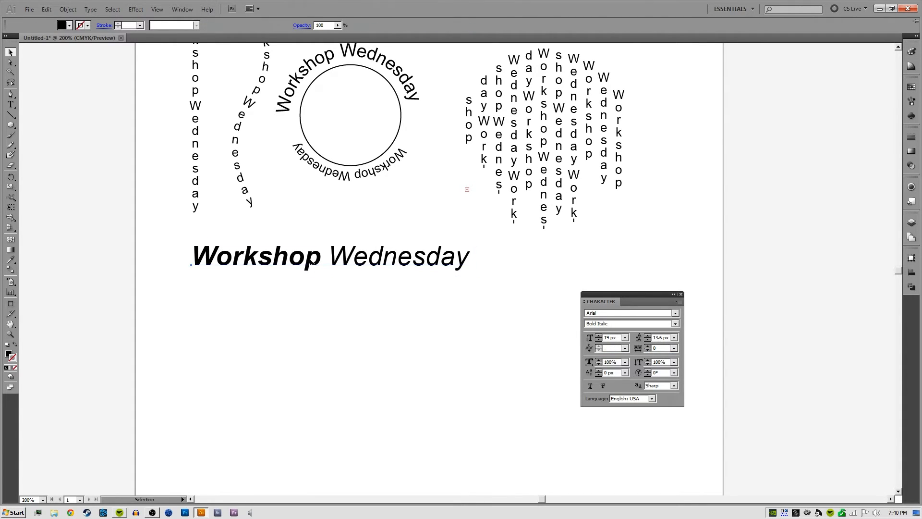
{"action": "double_click", "coordinate": [334, 263]}
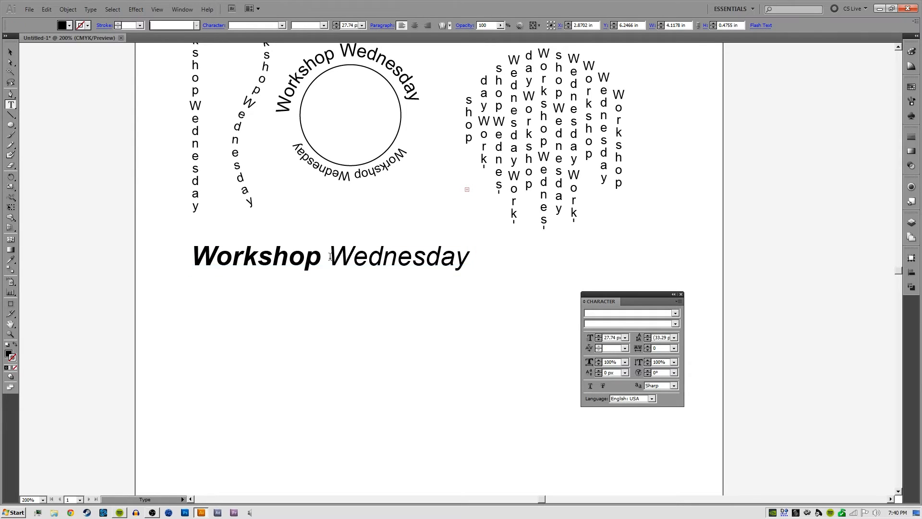
{"action": "double_click", "coordinate": [334, 264]}
{"action": "left_click", "coordinate": [676, 323]}
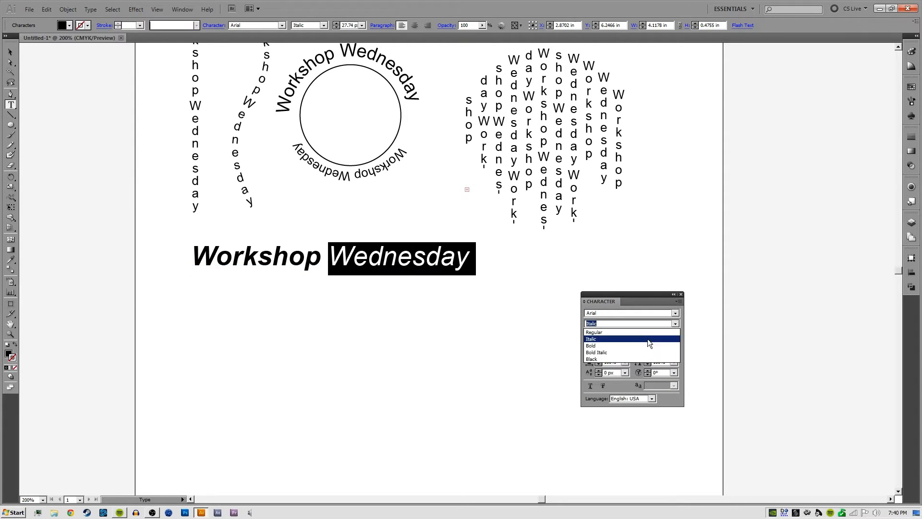
{"action": "left_click", "coordinate": [636, 365]}
{"action": "left_click", "coordinate": [508, 368], "text": "ctrl"}
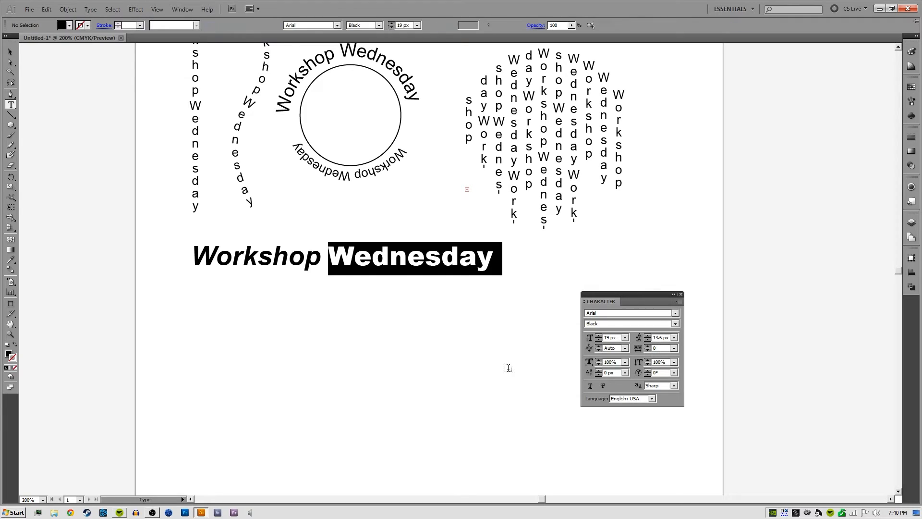
{"action": "key", "text": "ctrl+z"}
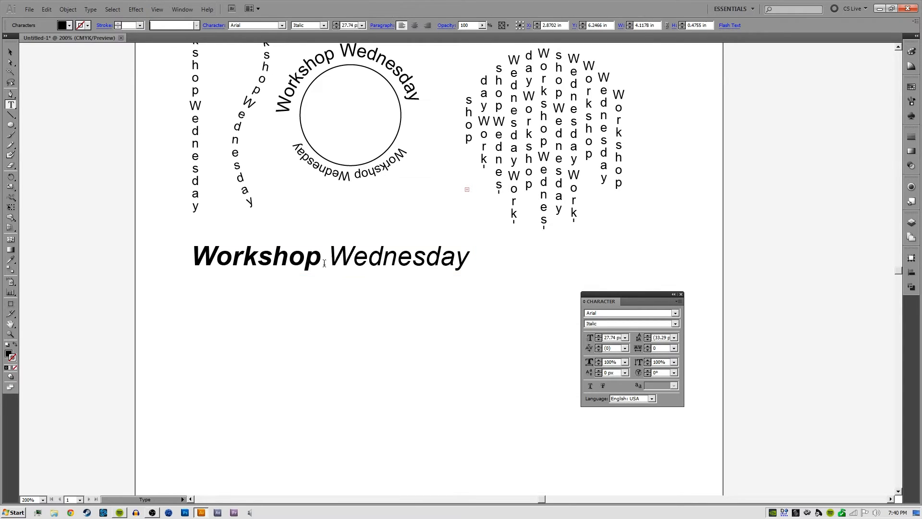
Set the word "Workshop" in the large text line to the Regular font style
{"action": "double_click", "coordinate": [311, 262]}
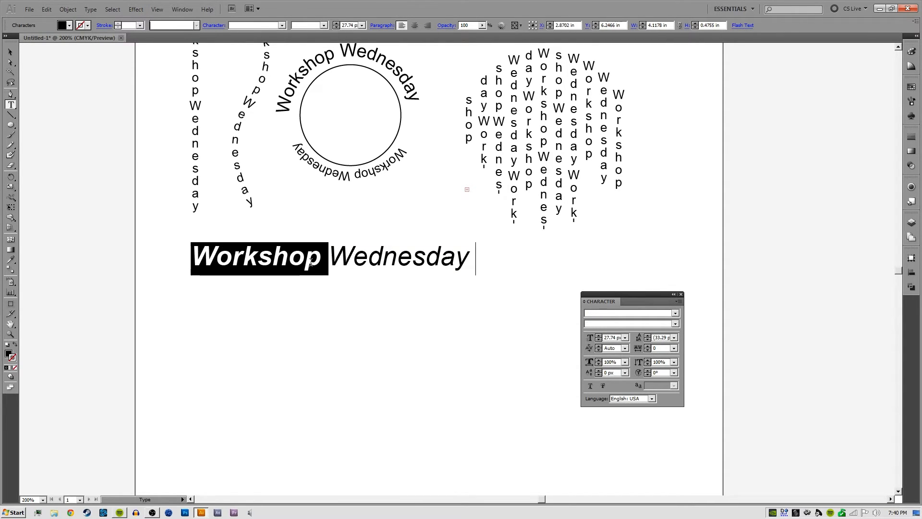
{"action": "left_click", "coordinate": [397, 263]}
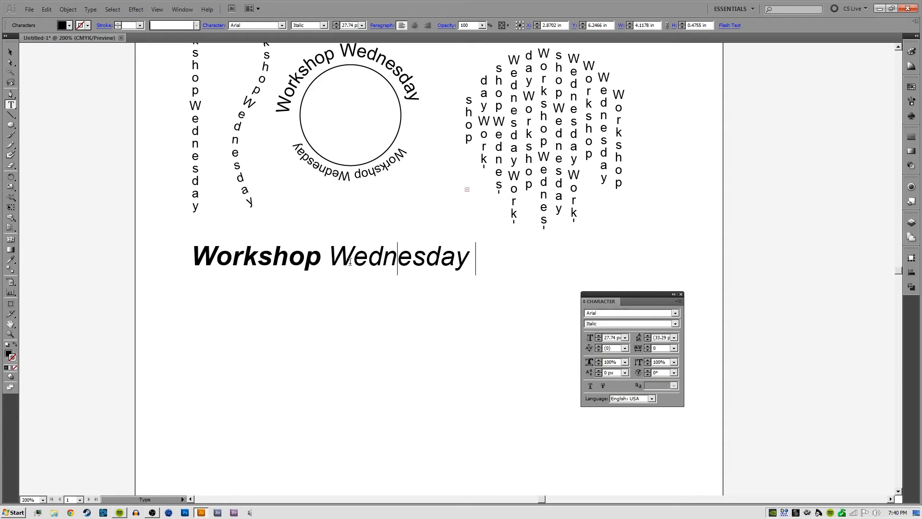
{"action": "double_click", "coordinate": [311, 258]}
{"action": "left_click", "coordinate": [290, 256]}
{"action": "left_click_drag", "start_coordinate": [324, 257], "coordinate": [156, 248]}
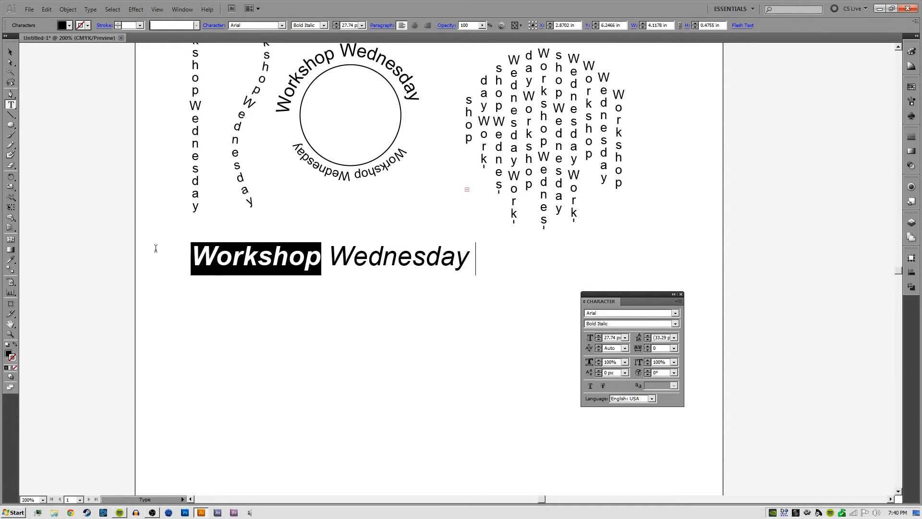
{"action": "left_click", "coordinate": [672, 324]}
{"action": "left_click", "coordinate": [623, 331]}
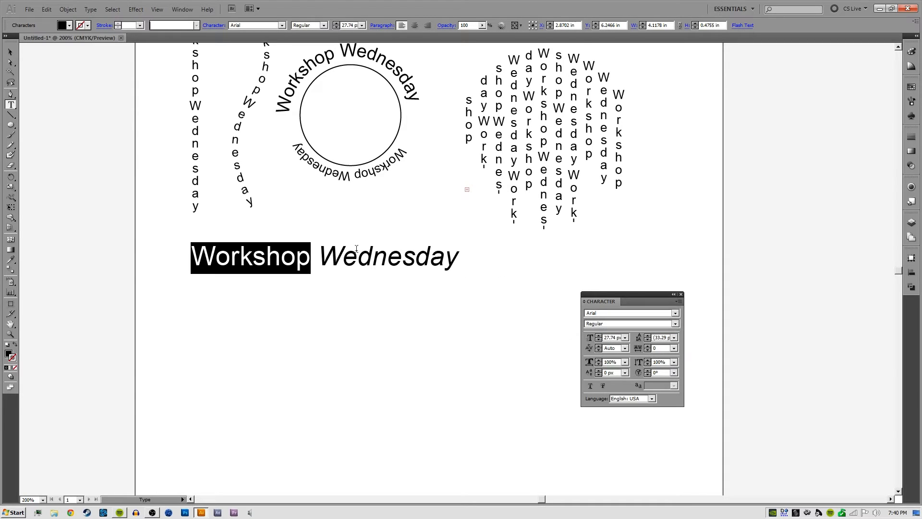
Check the font family and style fields with the caret in each word and with the whole large line selected
{"action": "left_click", "coordinate": [383, 252]}
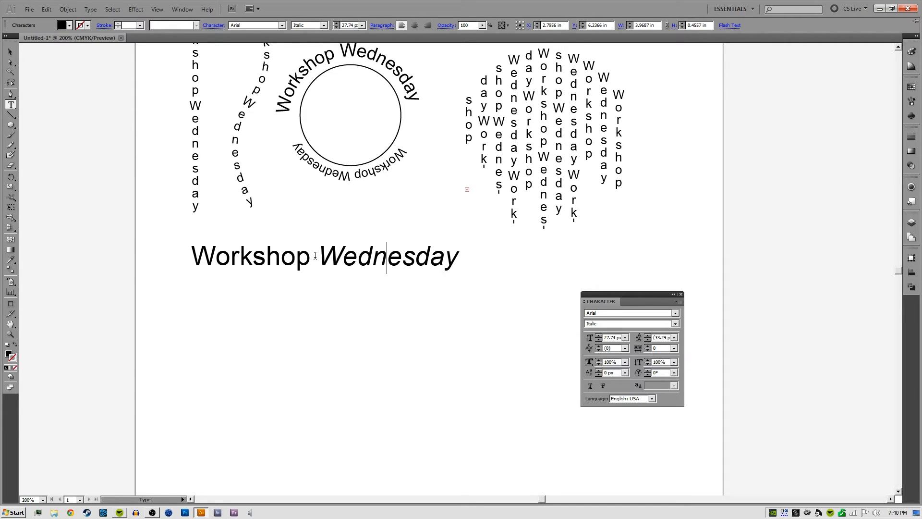
{"action": "left_click_drag", "start_coordinate": [313, 256], "coordinate": [322, 255]}
{"action": "left_click", "coordinate": [333, 255]}
{"action": "key", "text": "Right"}
{"action": "key", "text": "Right"}
{"action": "key", "text": "ctrl+a"}
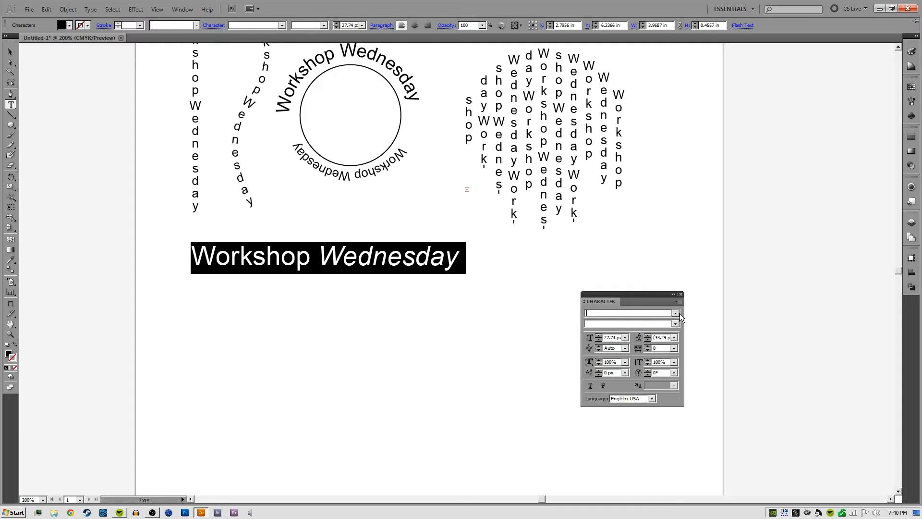
{"action": "left_click", "coordinate": [678, 314]}
{"action": "left_click", "coordinate": [678, 315]}
{"action": "left_click", "coordinate": [403, 256]}
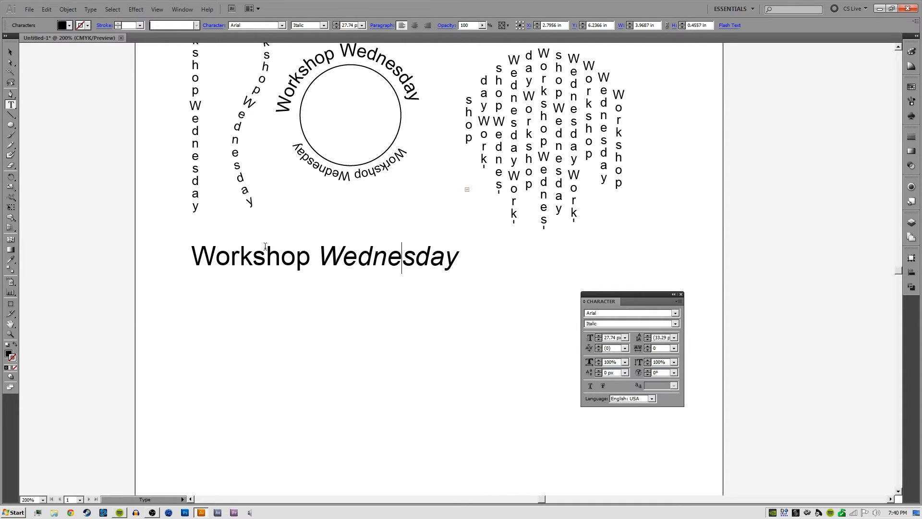
{"action": "left_click_drag", "start_coordinate": [339, 255], "coordinate": [436, 254]}
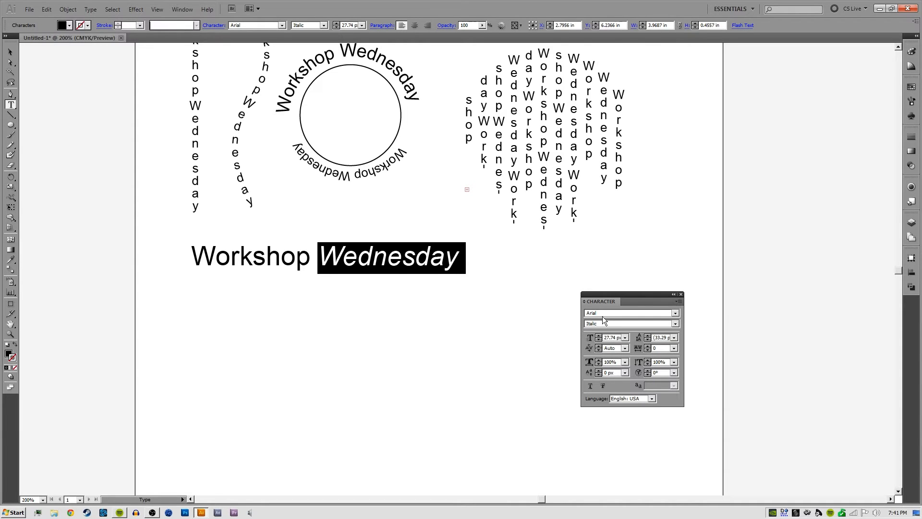
{"action": "left_click", "coordinate": [378, 265]}
{"action": "double_click", "coordinate": [331, 255]}
{"action": "left_click", "coordinate": [278, 256]}
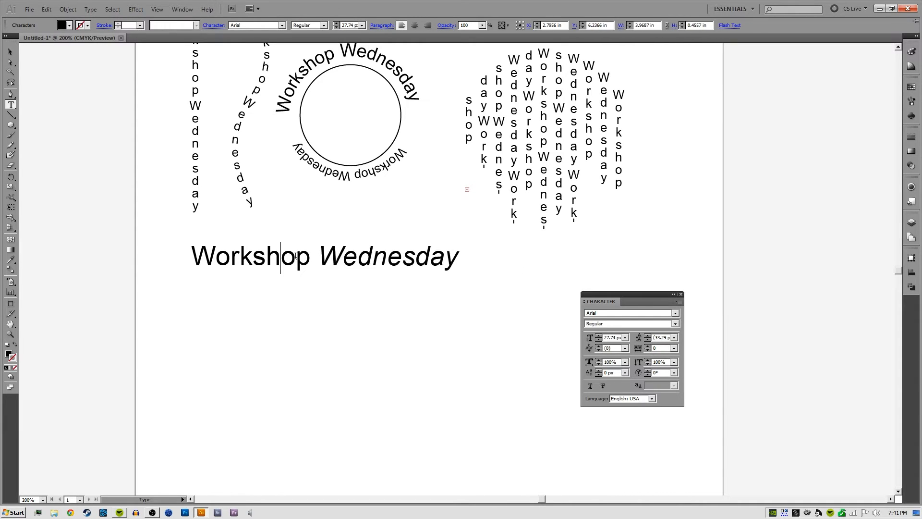
{"action": "double_click", "coordinate": [279, 255]}
{"action": "left_click", "coordinate": [216, 255]}
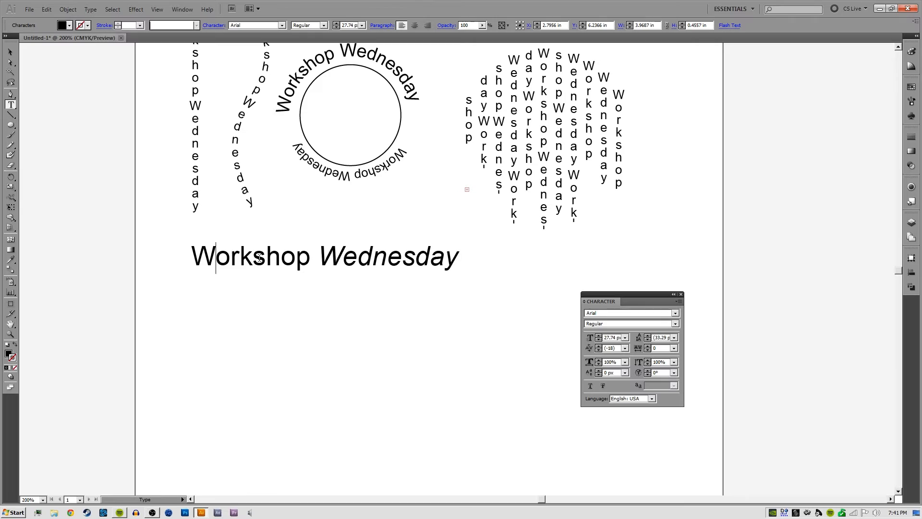
{"action": "left_click", "coordinate": [330, 255]}
Select the whole large text line and try the A Font with Serifs and Airplane fonts on it
{"action": "key", "text": "ctrl+a"}
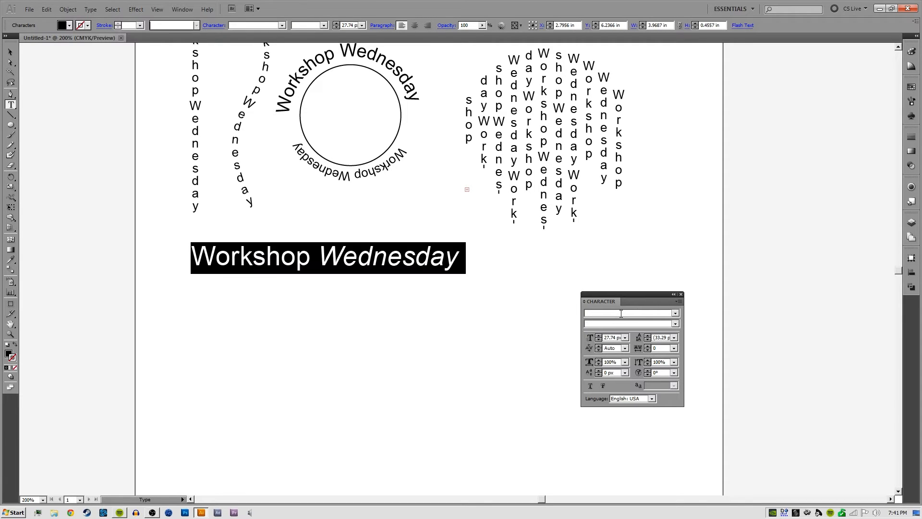
{"action": "left_click", "coordinate": [621, 314]}
{"action": "left_click", "coordinate": [676, 313]}
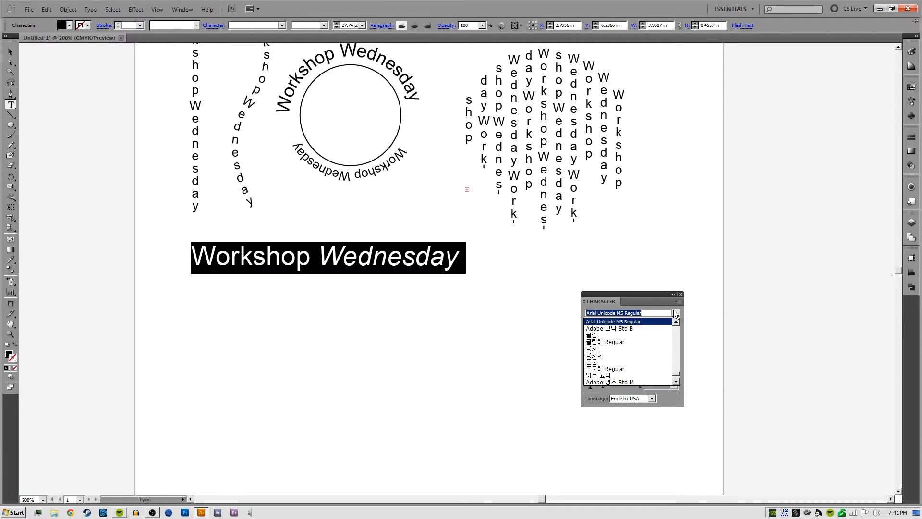
{"action": "type", "text": "Aria"}
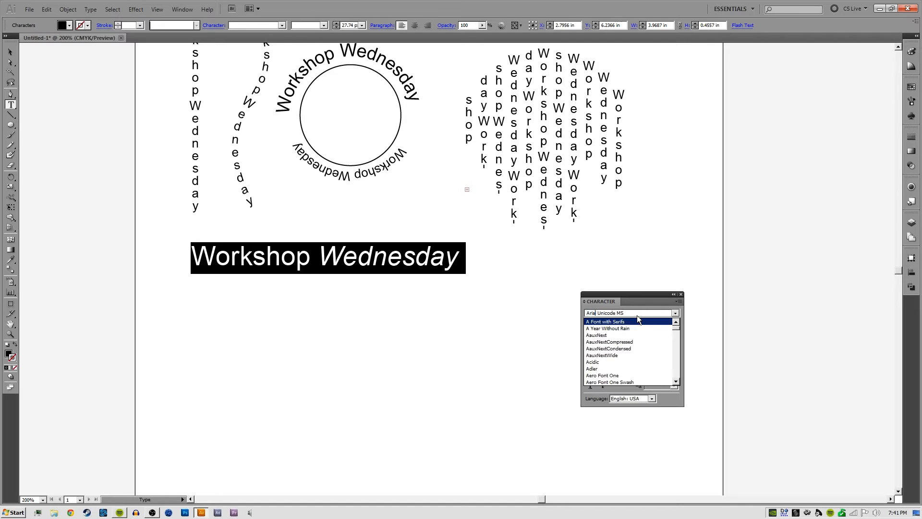
{"action": "left_click", "coordinate": [610, 321]}
{"action": "left_click", "coordinate": [612, 314]}
{"action": "key", "text": "Down"}
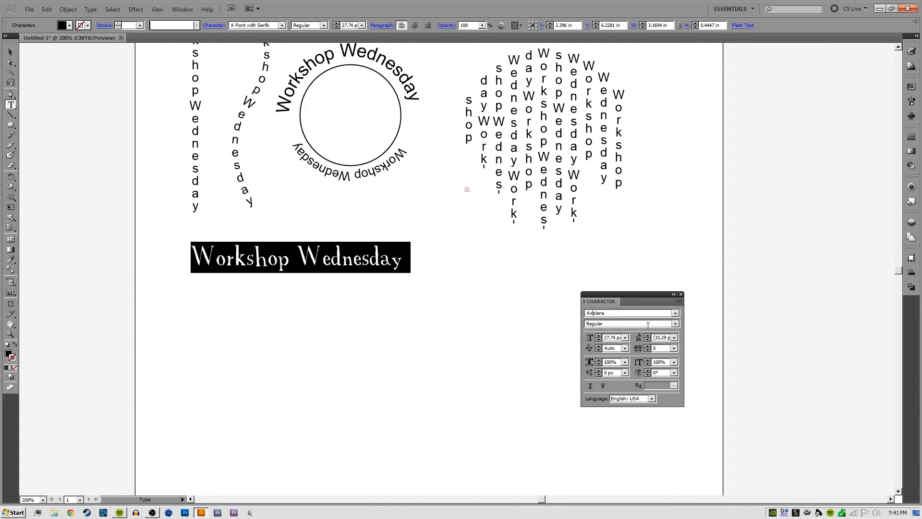
Set the whole large "Workshop Wednesday" line to Arial Regular and deselect the characters
{"action": "type", "text": "Arial Unicode MS"}
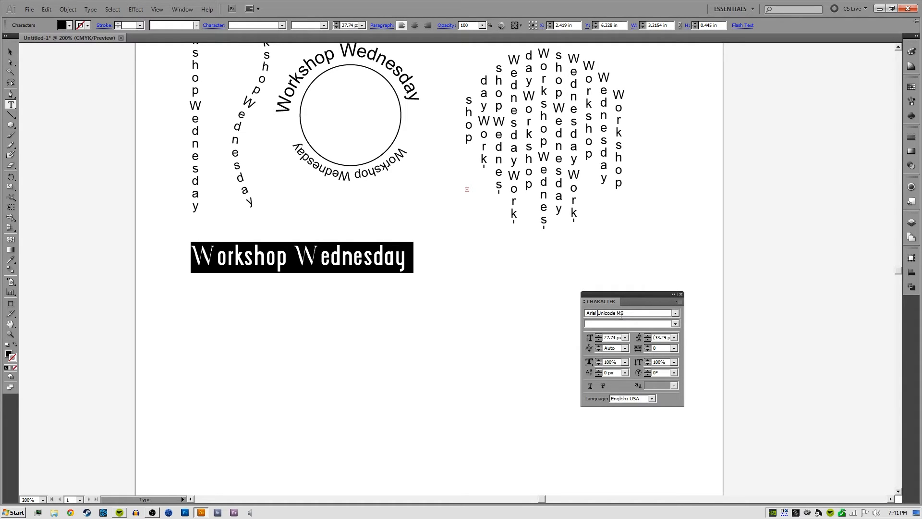
{"action": "left_click", "coordinate": [675, 313]}
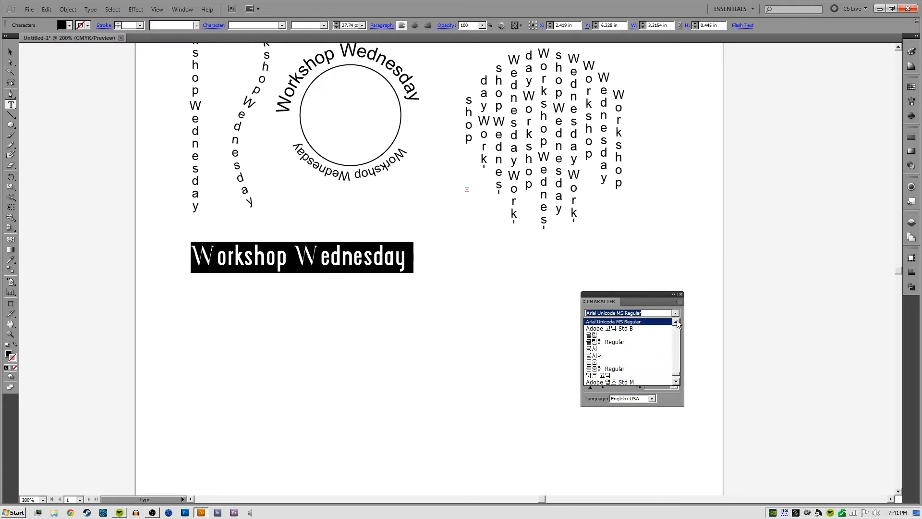
{"action": "left_click_drag", "start_coordinate": [677, 371], "coordinate": [683, 325]}
{"action": "scroll", "coordinate": [656, 336], "scroll_direction": "down", "scroll_amount": 4}
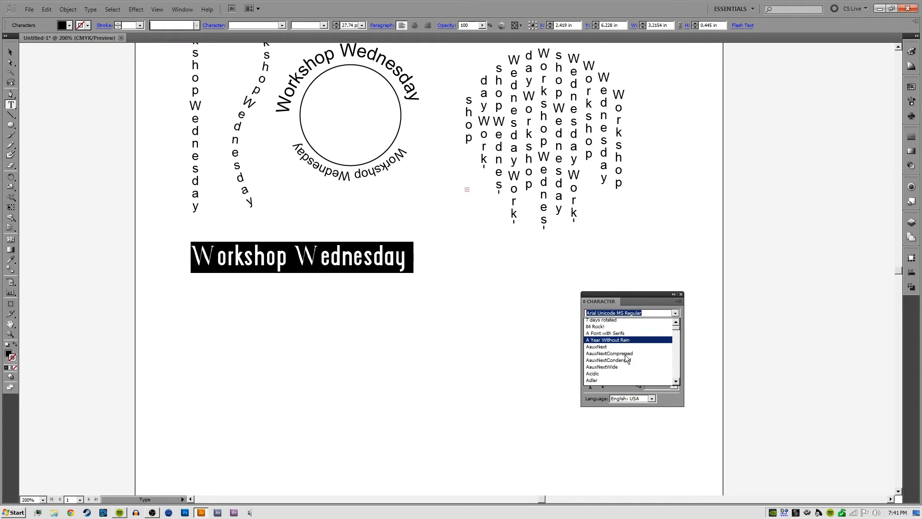
{"action": "scroll", "coordinate": [622, 356], "scroll_direction": "down", "scroll_amount": 8}
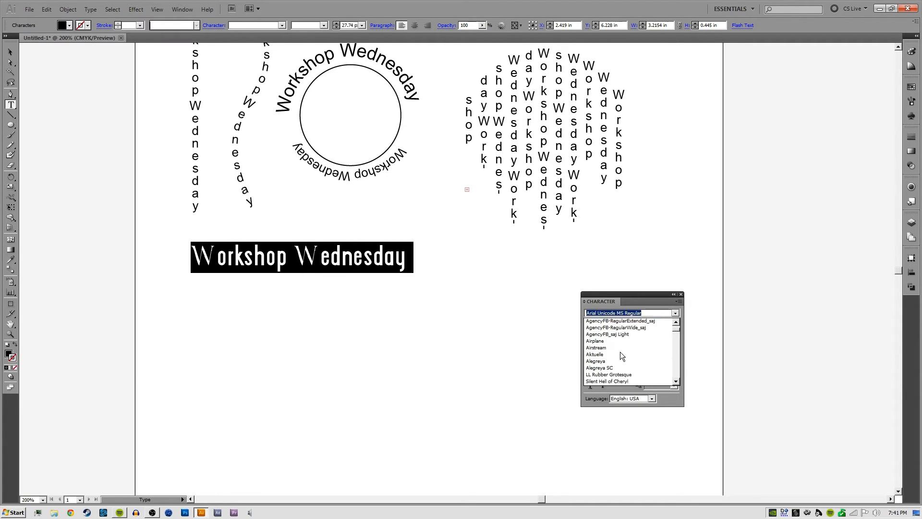
{"action": "scroll", "coordinate": [621, 355], "scroll_direction": "down", "scroll_amount": 6}
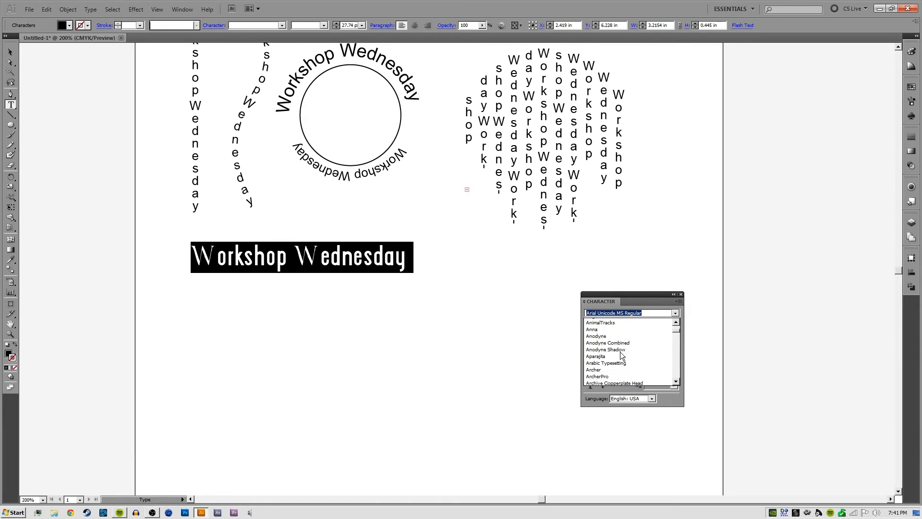
{"action": "scroll", "coordinate": [619, 353], "scroll_direction": "down", "scroll_amount": 5}
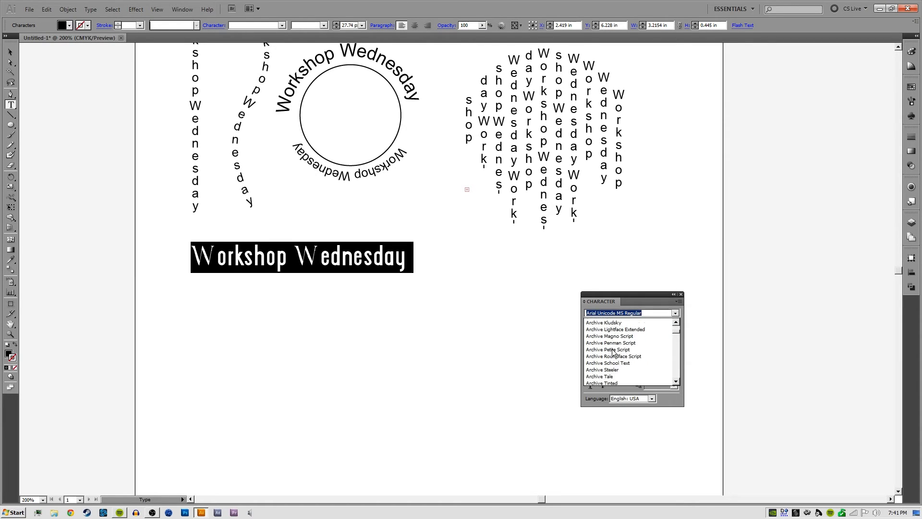
{"action": "left_click", "coordinate": [611, 349]}
{"action": "key", "text": "Right"}
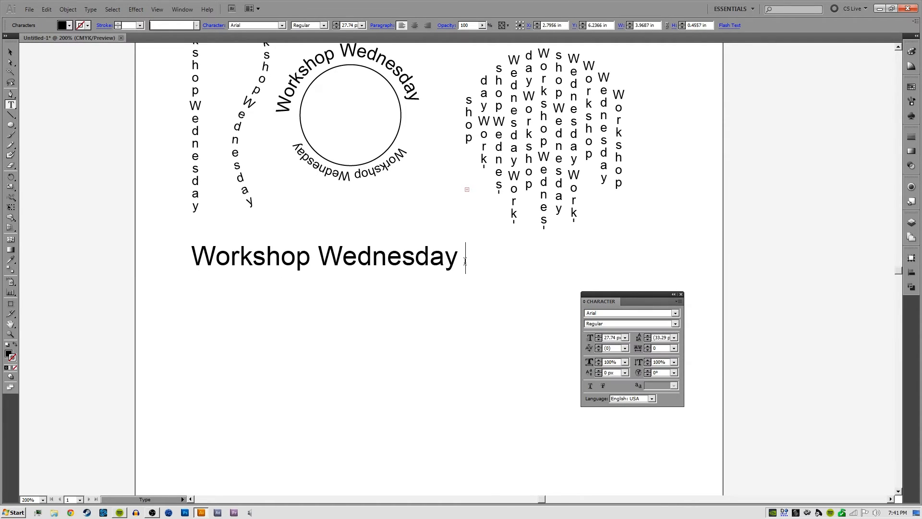
Leave text editing and move the large "Workshop Wednesday" line down about 0.17 in
{"action": "key", "text": "Escape"}
{"action": "left_click", "coordinate": [360, 253]}
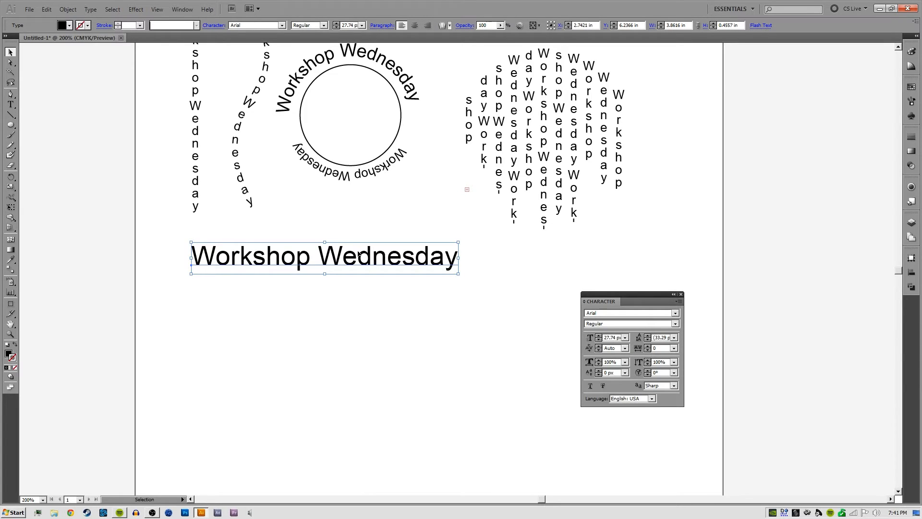
{"action": "left_click_drag", "start_coordinate": [358, 252], "coordinate": [357, 264]}
{"action": "left_click", "coordinate": [375, 304]}
{"action": "left_click", "coordinate": [381, 268]}
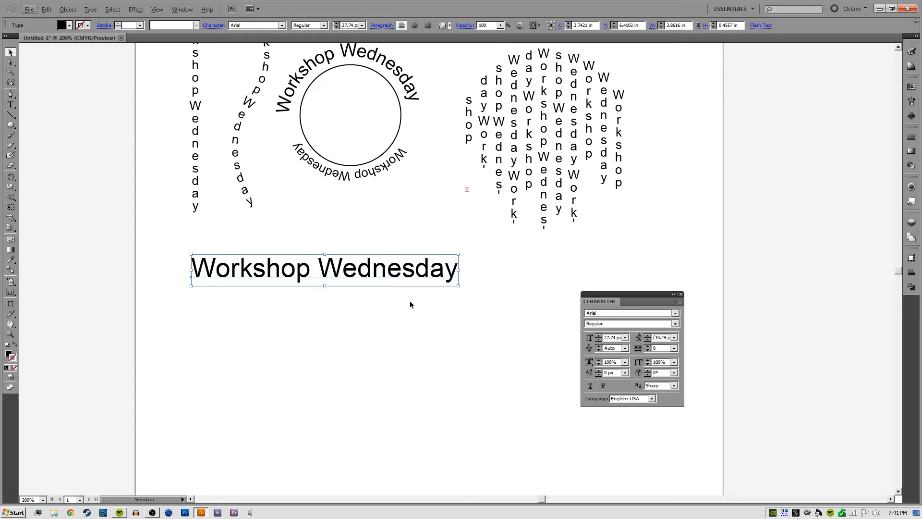
Duplicate the large text line about 0.65 in directly below the original and select the copy
{"action": "left_click_drag", "start_coordinate": [424, 273], "coordinate": [424, 317]}
{"action": "left_click", "coordinate": [492, 279]}
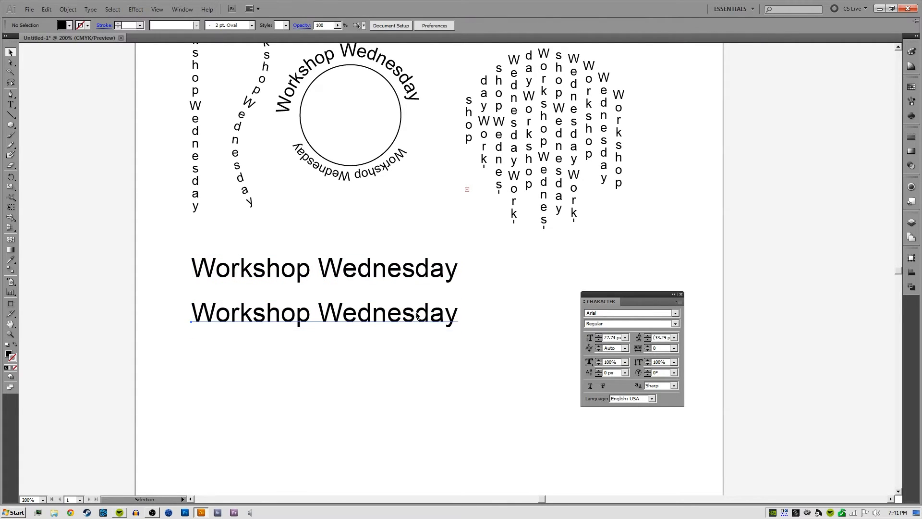
{"action": "left_click", "coordinate": [417, 314]}
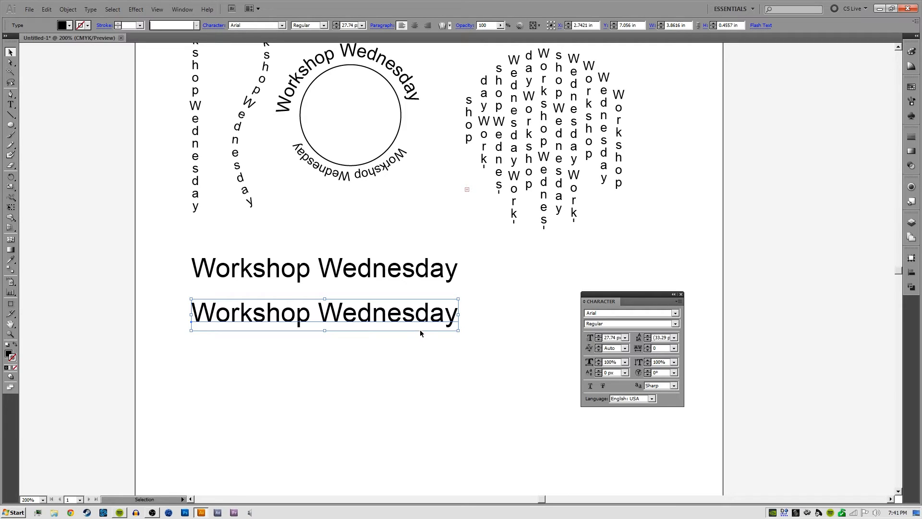
Hide the Character panel, show it again and place it just below the duplicated text line
{"action": "key", "text": "ctrl+t"}
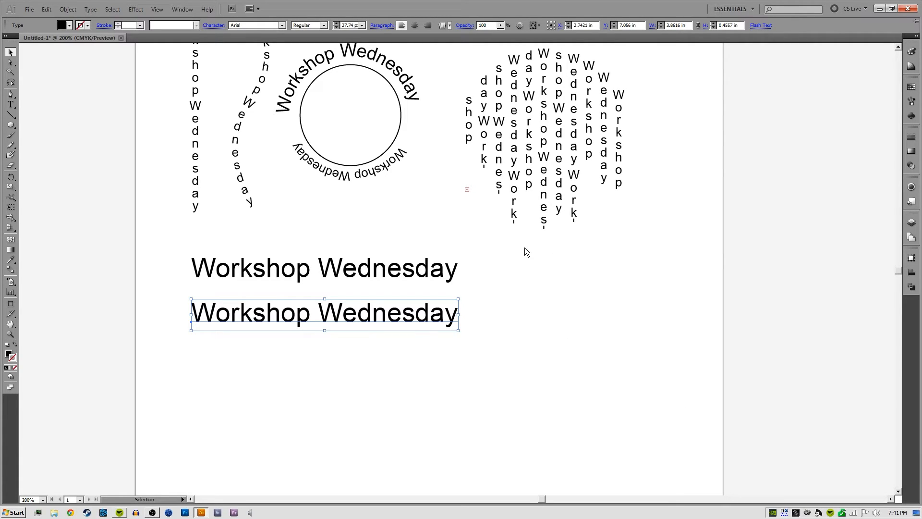
{"action": "key", "text": "ctrl+t"}
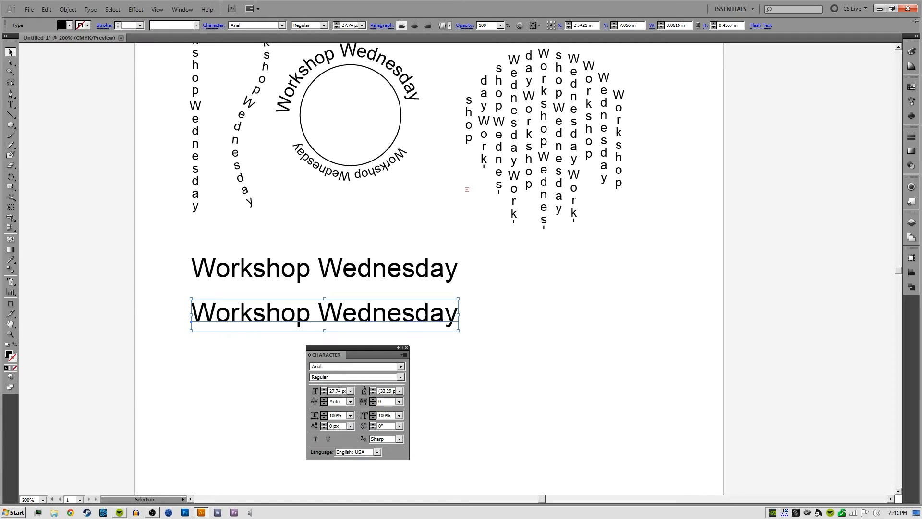
{"action": "double_click", "coordinate": [334, 391]}
{"action": "left_click", "coordinate": [334, 391]}
{"action": "left_click", "coordinate": [401, 356]}
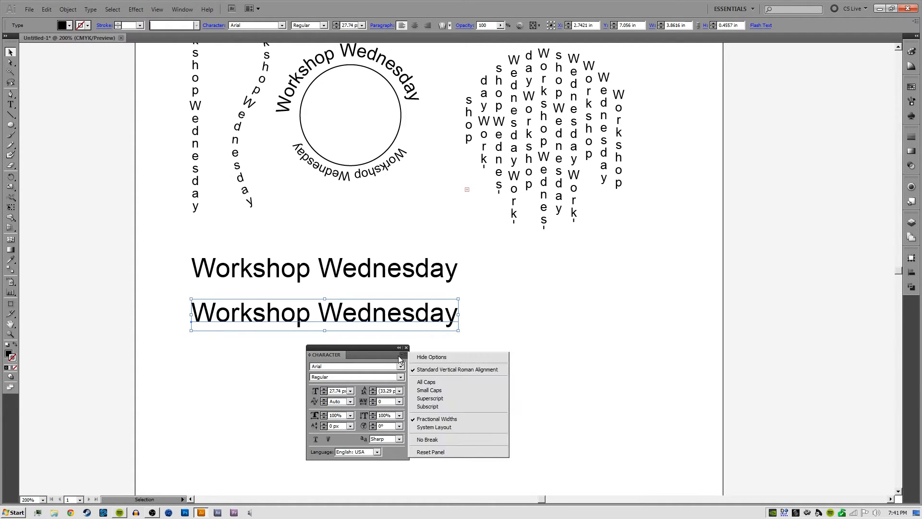
{"action": "left_click", "coordinate": [361, 349]}
Try 32 px on the duplicated line, set its font size to 48 px and move it down about 0.11 in
{"action": "double_click", "coordinate": [342, 391]}
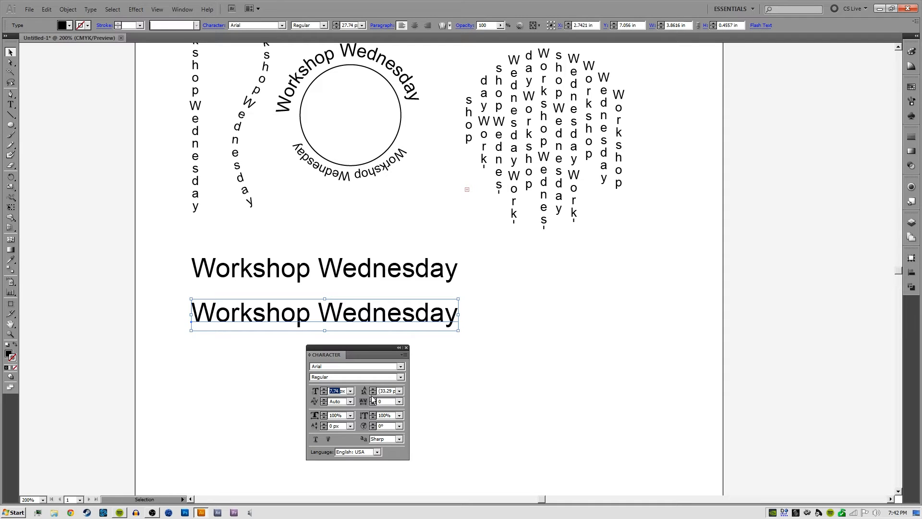
{"action": "type", "text": "32"}
{"action": "key", "text": "Return"}
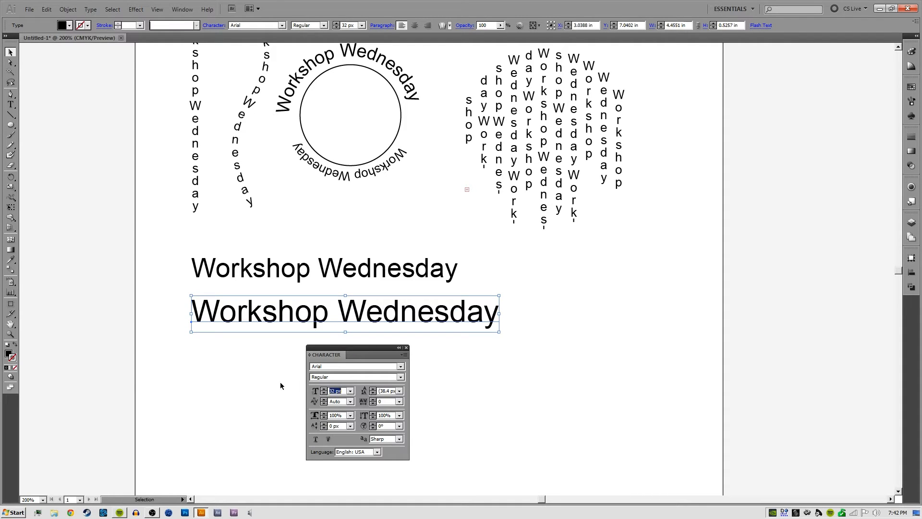
{"action": "type", "text": "48"}
{"action": "key", "text": "Return"}
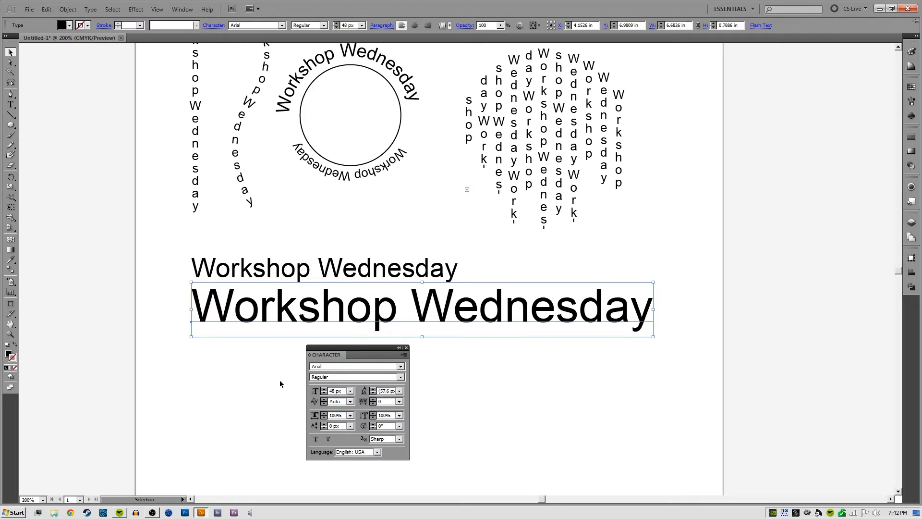
{"action": "left_click_drag", "start_coordinate": [492, 311], "coordinate": [494, 319]}
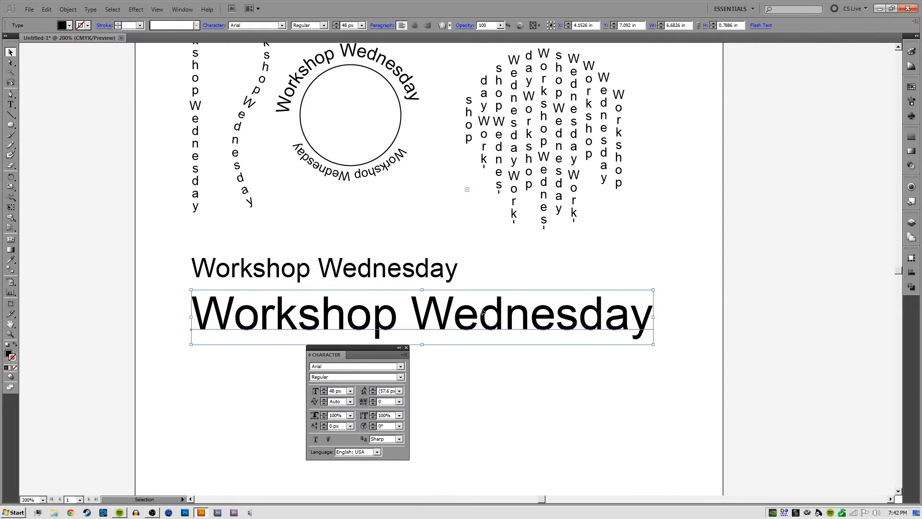
{"action": "left_click", "coordinate": [495, 271]}
{"action": "left_click", "coordinate": [416, 317]}
{"action": "left_click", "coordinate": [525, 361]}
{"action": "left_click", "coordinate": [495, 331]}
Try Metrics - Roman Only kerning on the 48 px text line and set its kerning to Optical
{"action": "key", "text": "space"}
{"action": "left_click_drag", "start_coordinate": [499, 393], "coordinate": [518, 308]}
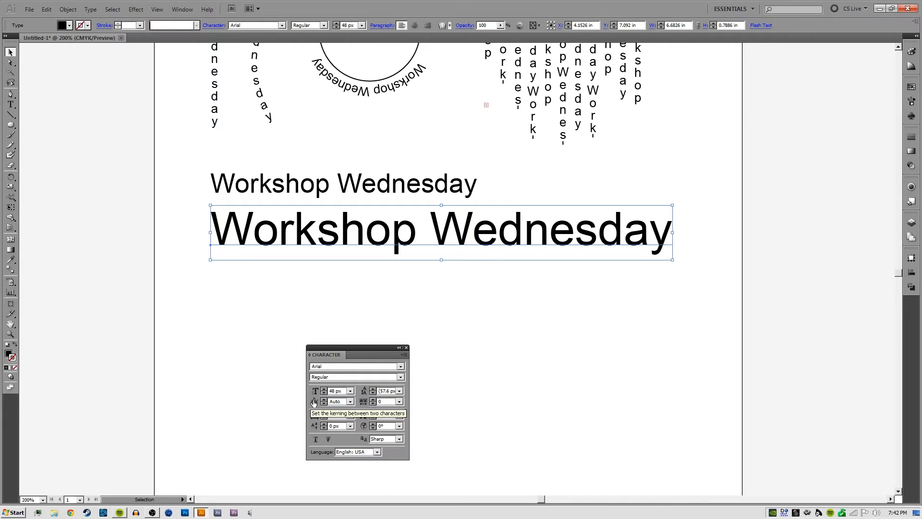
{"action": "left_click", "coordinate": [393, 264]}
{"action": "key", "text": "ctrl+plus"}
{"action": "key", "text": "ctrl+plus"}
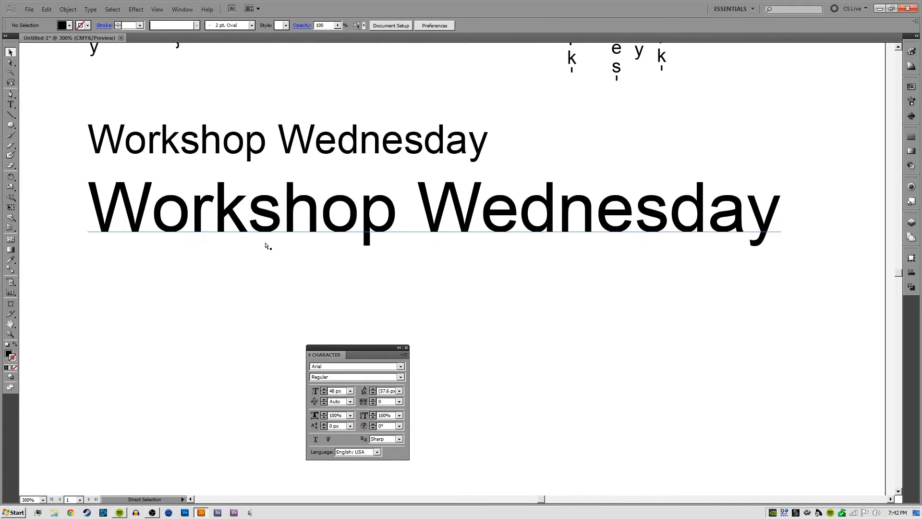
{"action": "left_click_drag", "start_coordinate": [304, 207], "coordinate": [464, 239]}
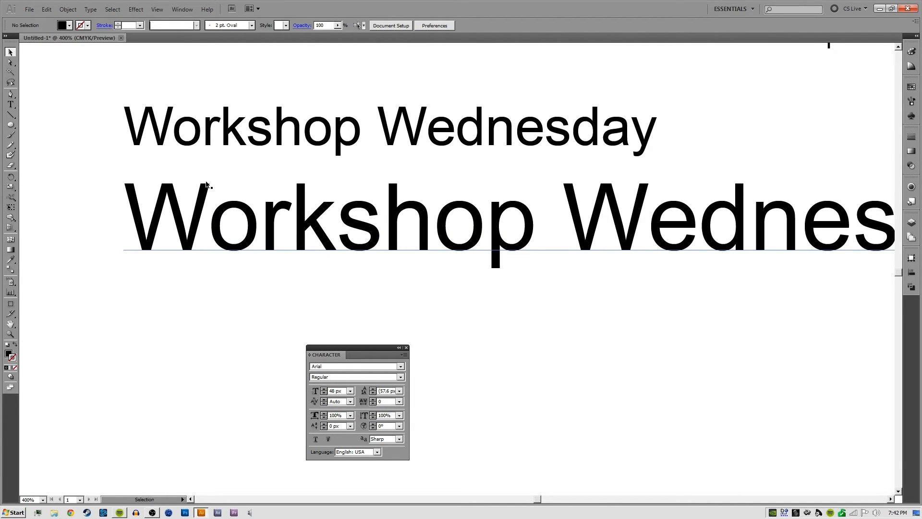
{"action": "left_click", "coordinate": [192, 220]}
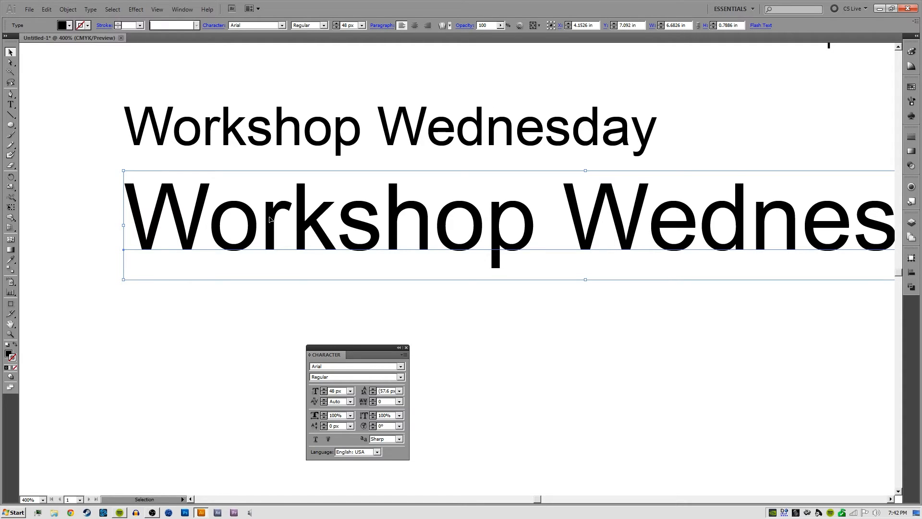
{"action": "left_click", "coordinate": [350, 402]}
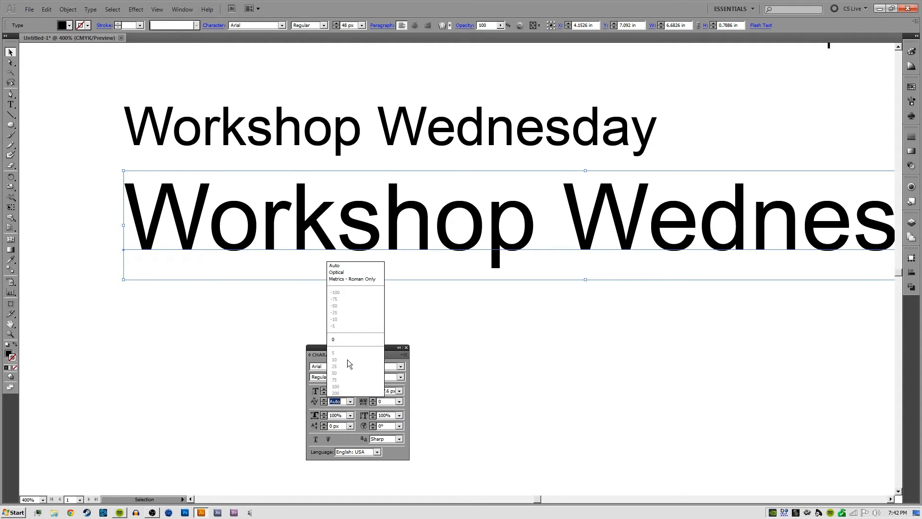
{"action": "left_click", "coordinate": [356, 280]}
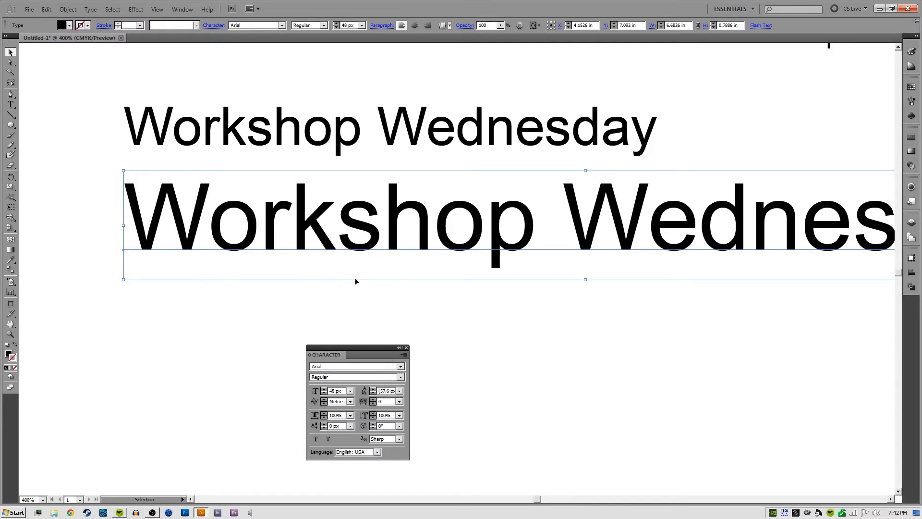
{"action": "left_click", "coordinate": [351, 401]}
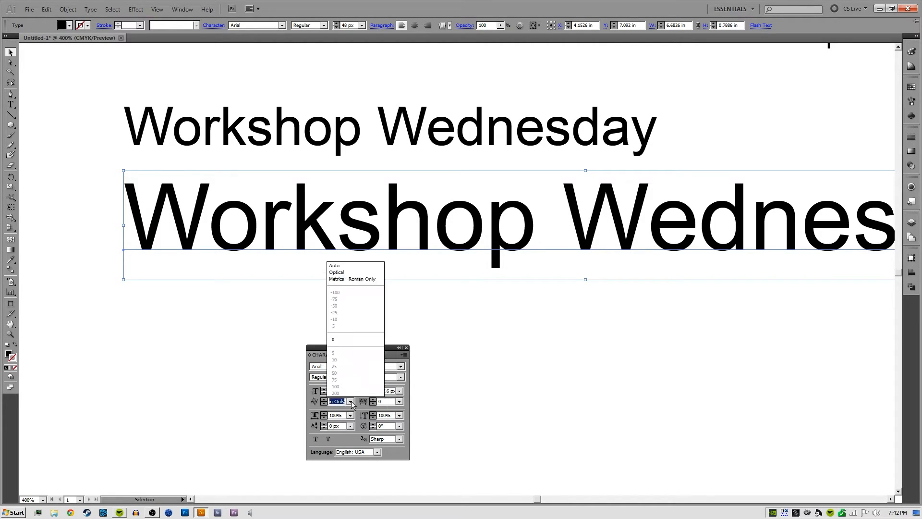
{"action": "left_click", "coordinate": [353, 272]}
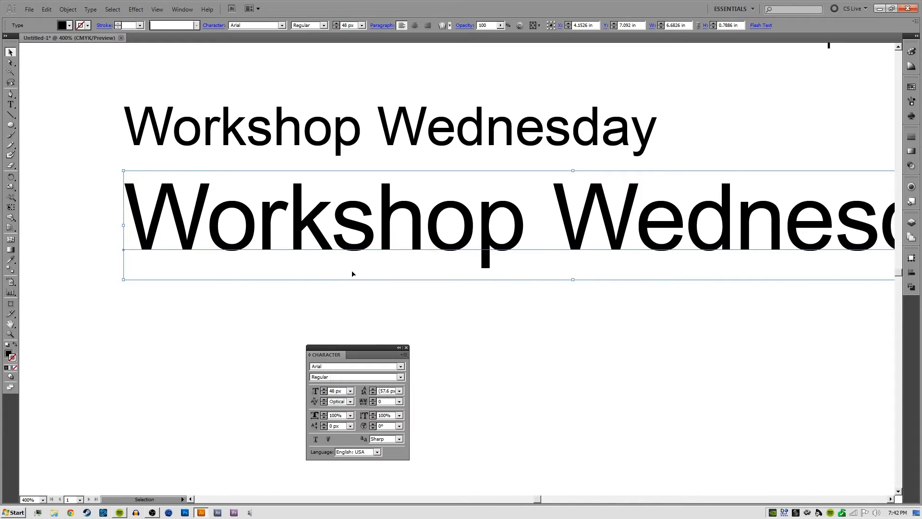
Look at the kerning presets available for the selected 48 px text line
{"action": "left_click", "coordinate": [500, 318]}
{"action": "key", "text": "ctrl+minus"}
{"action": "key", "text": "ctrl+minus"}
{"action": "left_click_drag", "start_coordinate": [569, 301], "coordinate": [547, 310]}
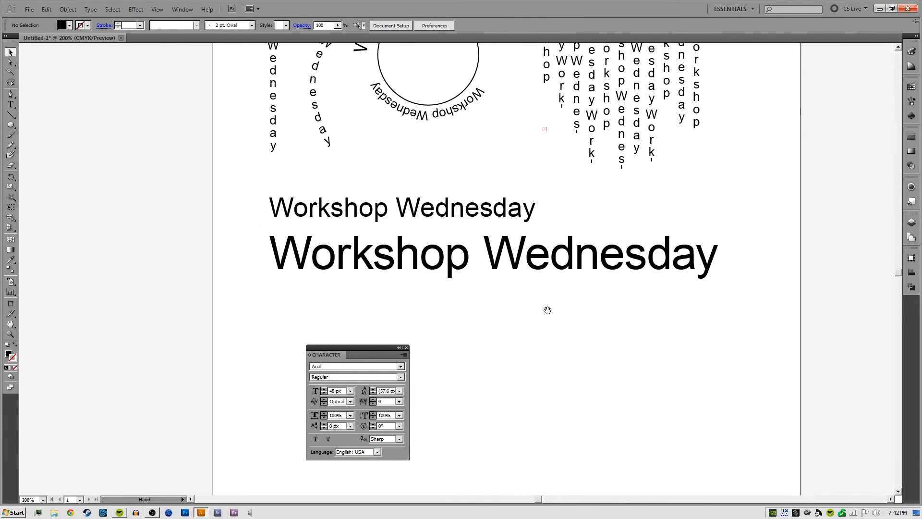
{"action": "left_click", "coordinate": [397, 269]}
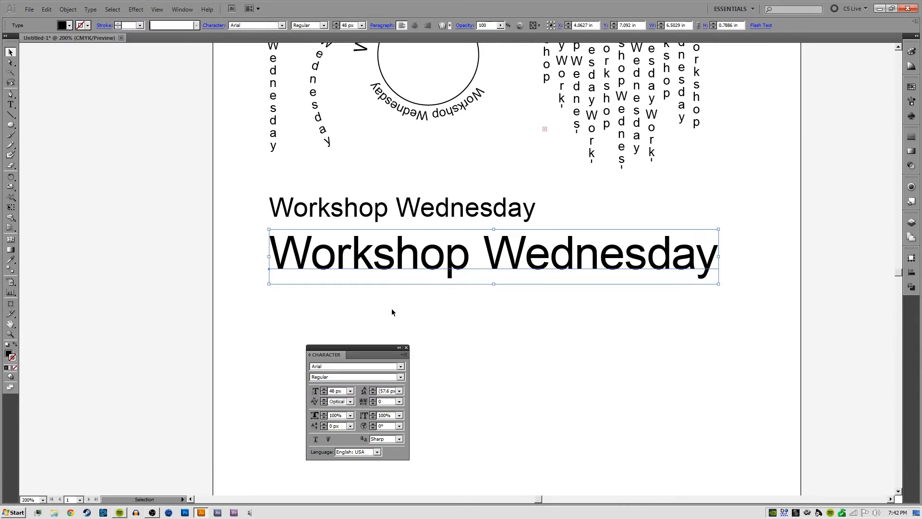
{"action": "left_click", "coordinate": [350, 401]}
{"action": "left_click", "coordinate": [463, 308]}
Tighten the kerning between the W and o of Workshop in the 48 px line to -153 and deselect the text
{"action": "double_click", "coordinate": [314, 258]}
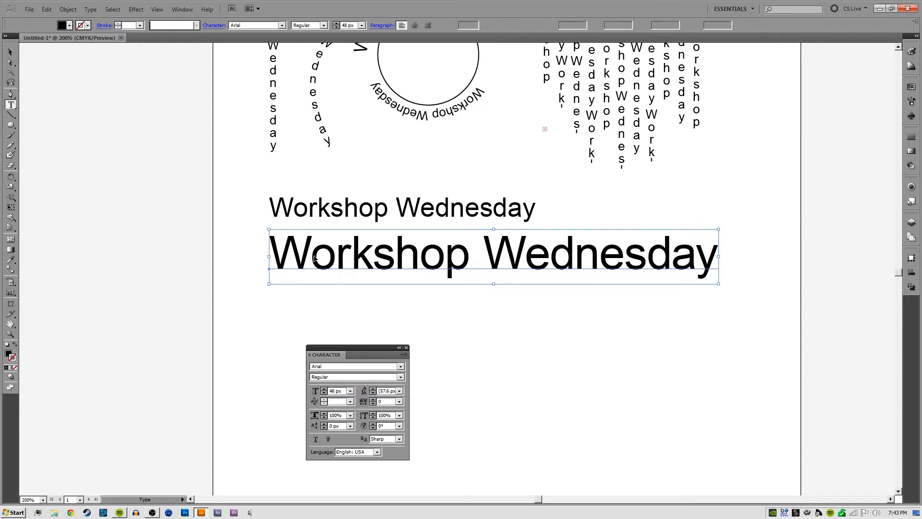
{"action": "left_click", "coordinate": [351, 402]}
{"action": "left_click", "coordinate": [365, 280]}
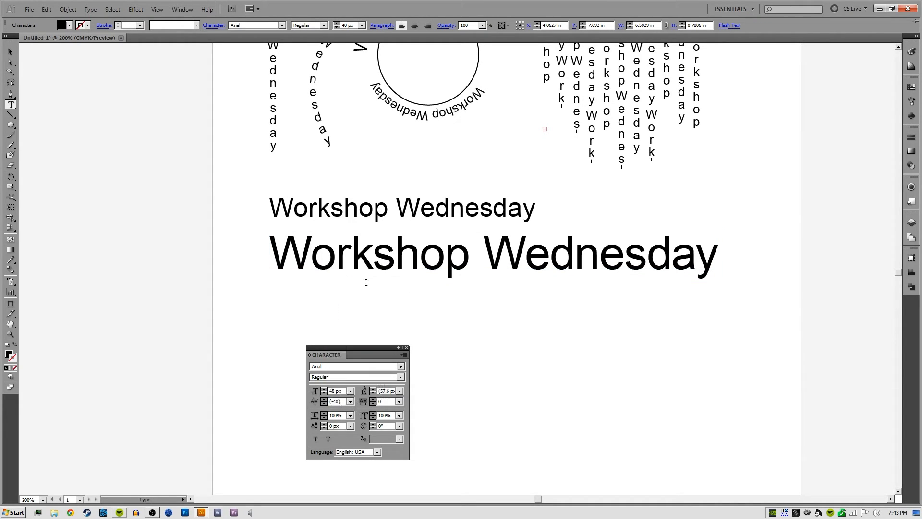
{"action": "key", "text": "ctrl+plus"}
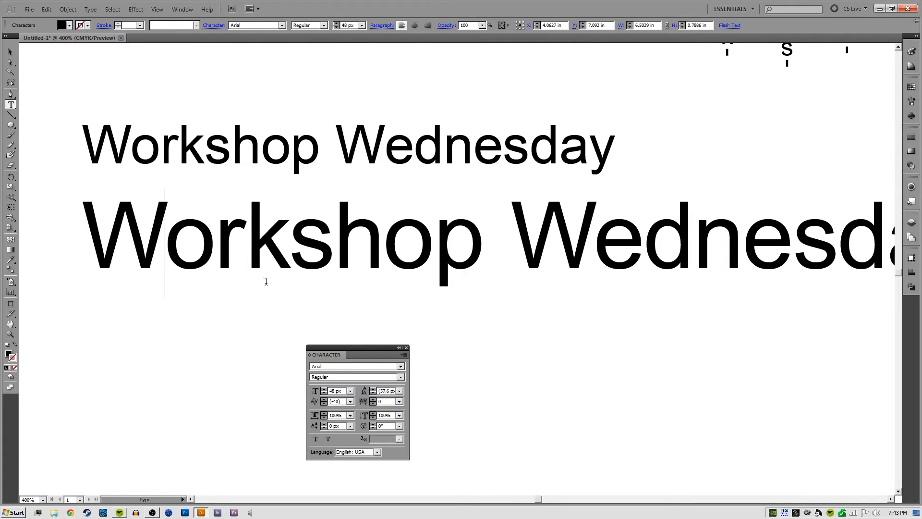
{"action": "left_click", "coordinate": [271, 297], "text": "ctrl"}
{"action": "left_click_drag", "start_coordinate": [272, 297], "coordinate": [360, 300]}
{"action": "left_click", "coordinate": [254, 242]}
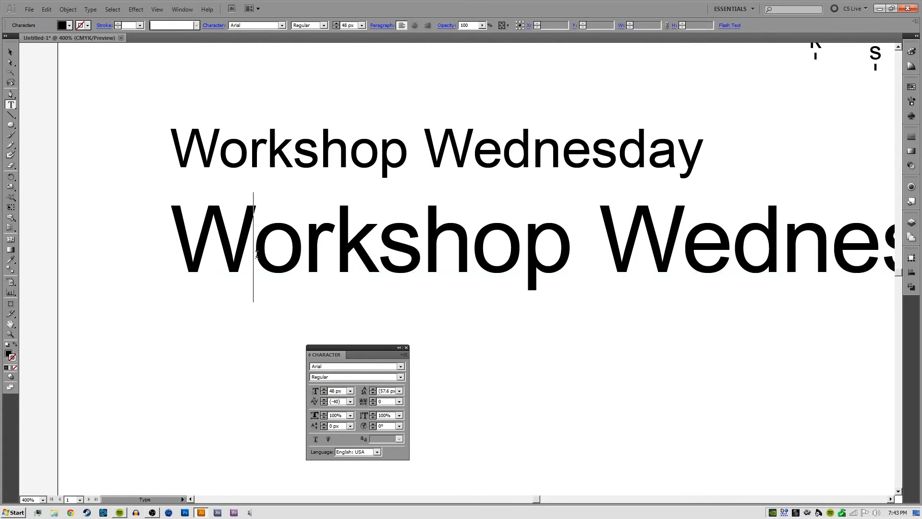
{"action": "left_click_drag", "start_coordinate": [346, 401], "coordinate": [316, 402]}
{"action": "key", "text": "Down"}
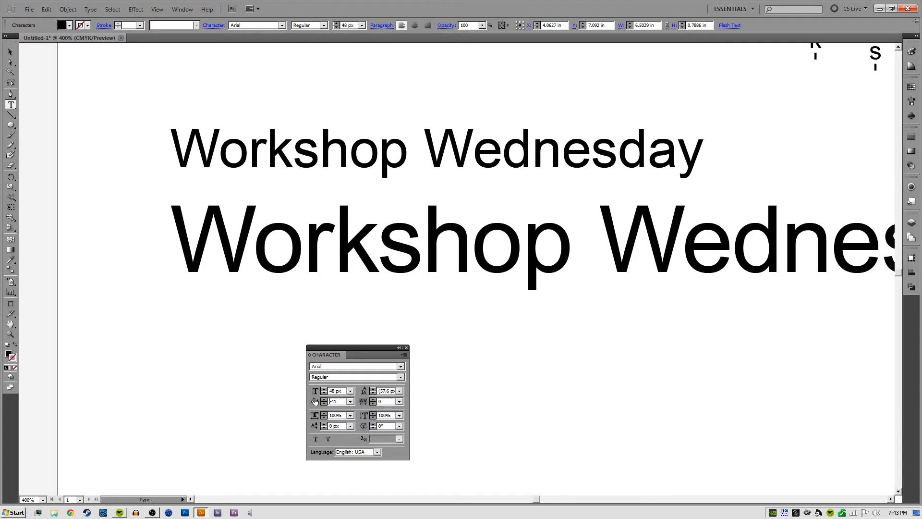
{"action": "key", "text": "Down"}
{"action": "key", "text": "Down"}
{"action": "key", "text": "Down"}
{"action": "key", "text": "Down"}
{"action": "key", "text": "Down"}
{"action": "key", "text": "Down"}
{"action": "key", "text": "Down"}
{"action": "key", "text": "Down"}
{"action": "key", "text": "Down"}
{"action": "key", "text": "Down"}
{"action": "key", "text": "Down"}
{"action": "key", "text": "Down"}
{"action": "key", "text": "Down"}
{"action": "key", "text": "Down"}
{"action": "key", "text": "Down"}
{"action": "key", "text": "Down"}
{"action": "key", "text": "Down"}
{"action": "key", "text": "Down"}
{"action": "key", "text": "Down"}
{"action": "key", "text": "Down"}
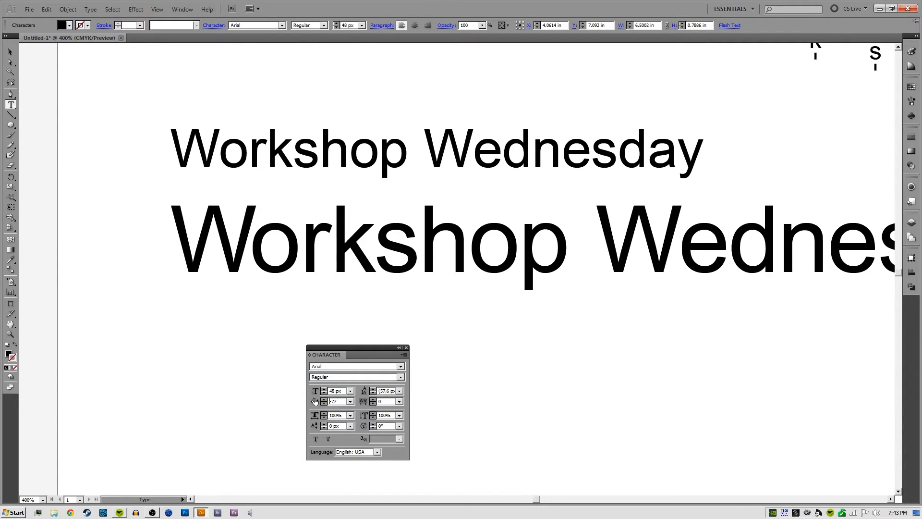
{"action": "key", "text": "Down"}
{"action": "key", "text": "Down"}
{"action": "key", "text": "Down"}
{"action": "key", "text": "Down"}
{"action": "key", "text": "Down"}
{"action": "key", "text": "Down"}
{"action": "key", "text": "Down"}
{"action": "key", "text": "Down"}
{"action": "key", "text": "Down"}
{"action": "key", "text": "Down"}
{"action": "key", "text": "Down"}
{"action": "key", "text": "Down"}
{"action": "key", "text": "Down"}
{"action": "key", "text": "Down"}
{"action": "key", "text": "Down"}
{"action": "key", "text": "Down"}
{"action": "key", "text": "Down"}
{"action": "key", "text": "Down"}
{"action": "key", "text": "Down"}
{"action": "key", "text": "Down"}
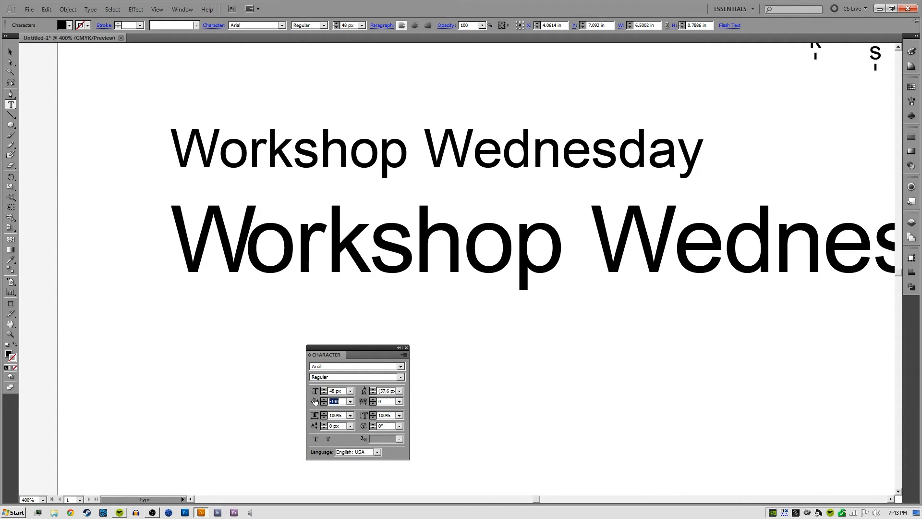
{"action": "key", "text": "Down"}
{"action": "key", "text": "Down"}
{"action": "key", "text": "Down"}
{"action": "key", "text": "Down"}
{"action": "key", "text": "Down"}
{"action": "key", "text": "Down"}
{"action": "key", "text": "Down"}
{"action": "key", "text": "Down"}
{"action": "key", "text": "Down"}
{"action": "key", "text": "Down"}
{"action": "key", "text": "Down"}
{"action": "key", "text": "Down"}
{"action": "key", "text": "Down"}
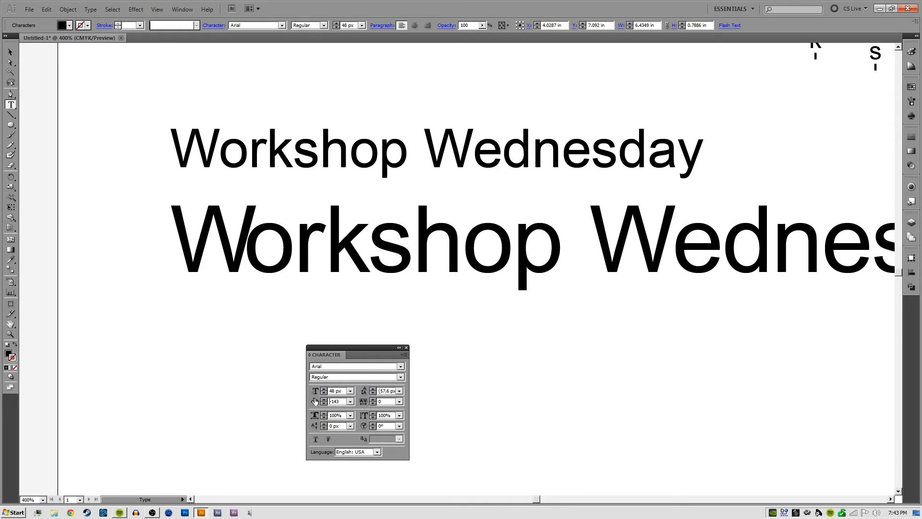
{"action": "key", "text": "Down"}
{"action": "key", "text": "Down"}
{"action": "key", "text": "Down"}
{"action": "key", "text": "Down"}
{"action": "key", "text": "Down"}
{"action": "key", "text": "Down"}
{"action": "key", "text": "Down"}
{"action": "key", "text": "Down"}
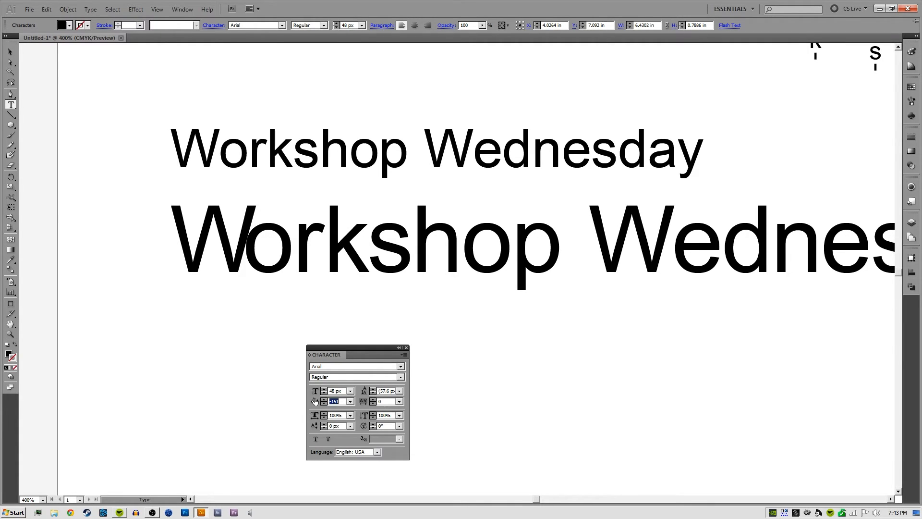
{"action": "key", "text": "Down"}
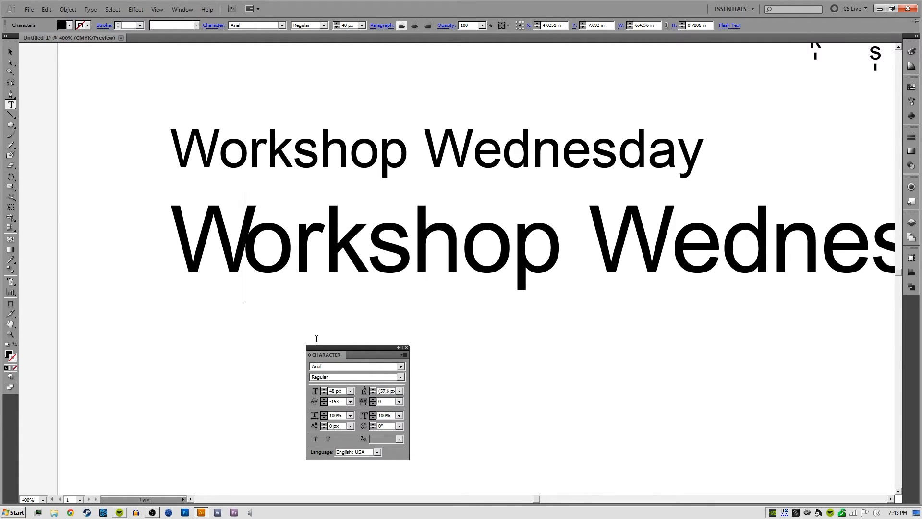
{"action": "key", "text": "Escape"}
{"action": "left_click", "coordinate": [294, 339]}
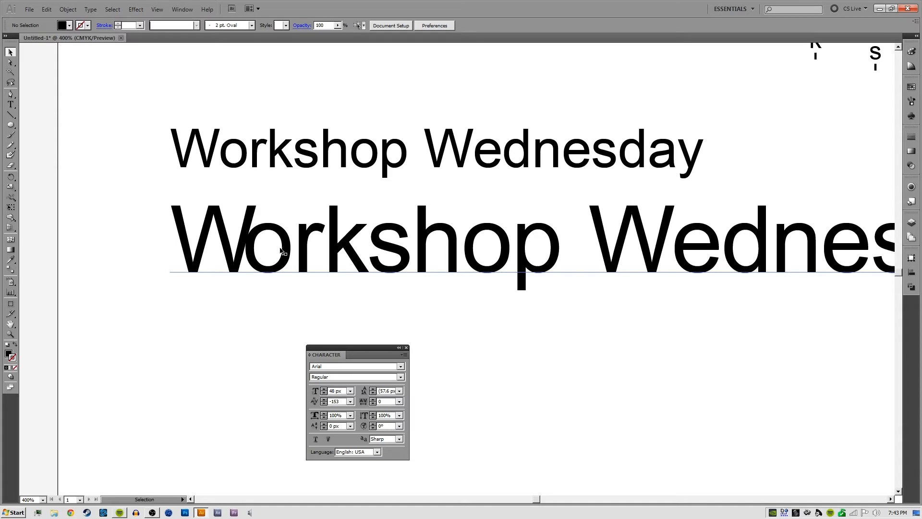
Set the kerning of all characters in the 48 px line to Auto and deselect the text
{"action": "left_click", "coordinate": [244, 252]}
{"action": "double_click", "coordinate": [244, 255]}
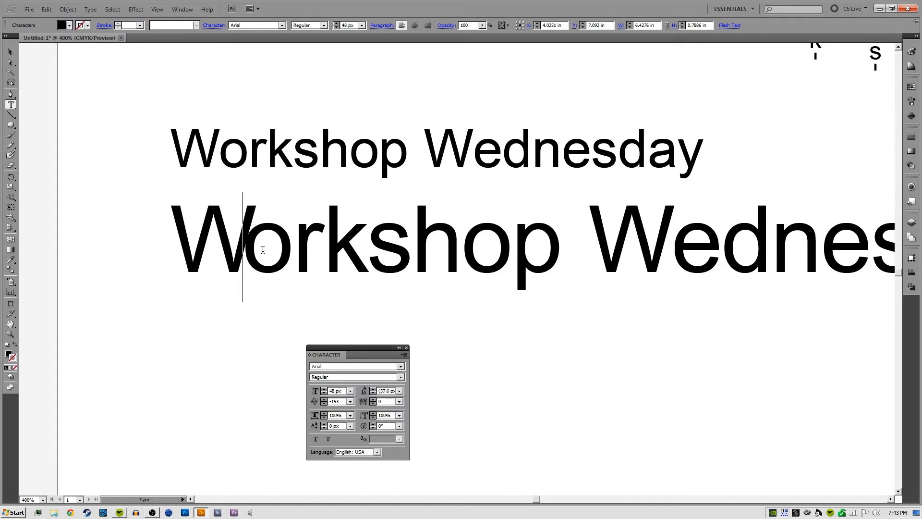
{"action": "key", "text": "ctrl+a"}
{"action": "left_click", "coordinate": [351, 402]}
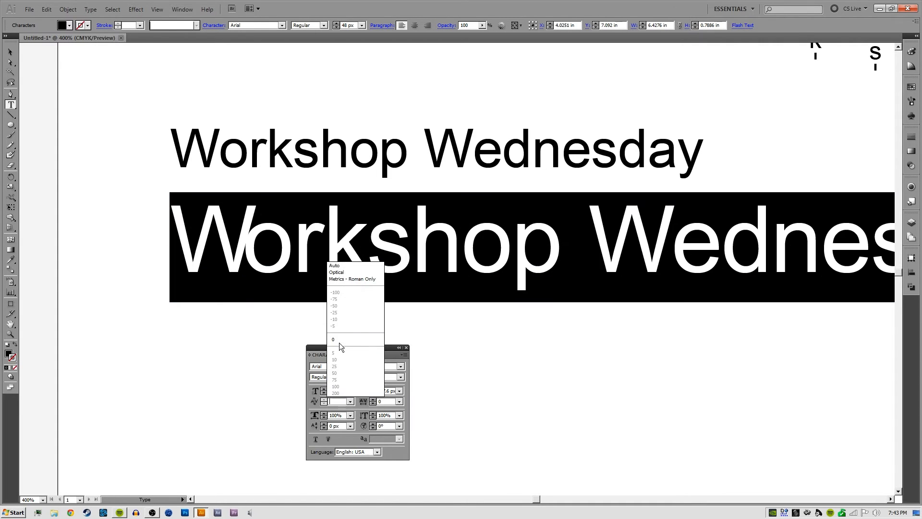
{"action": "left_click", "coordinate": [358, 276]}
{"action": "left_click", "coordinate": [282, 248]}
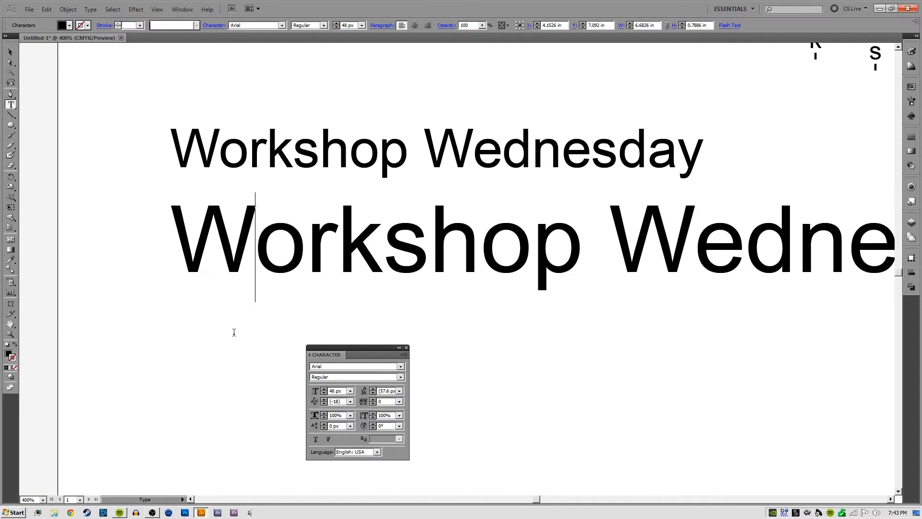
{"action": "left_click", "coordinate": [235, 326], "text": "ctrl"}
{"action": "left_click_drag", "start_coordinate": [387, 291], "coordinate": [276, 327]}
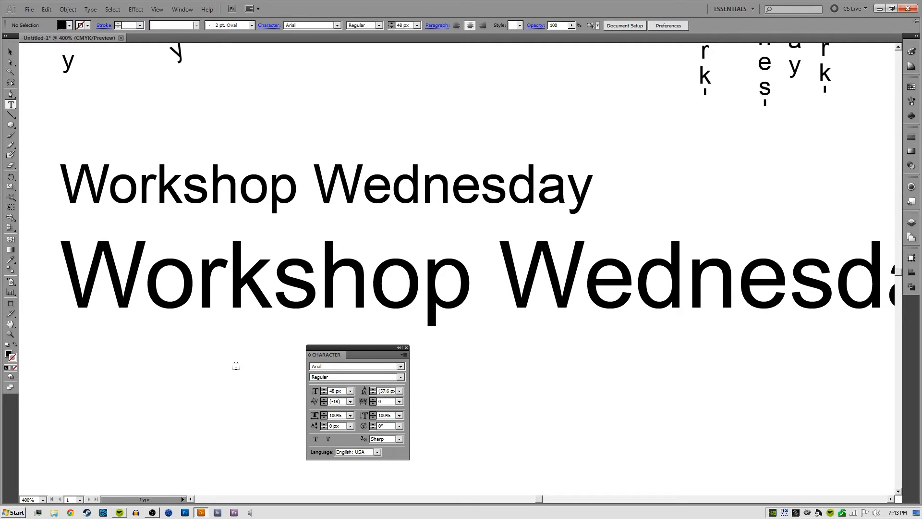
Check the kerning between the h and o of Workshop in the 48 px line
{"action": "key", "text": "space"}
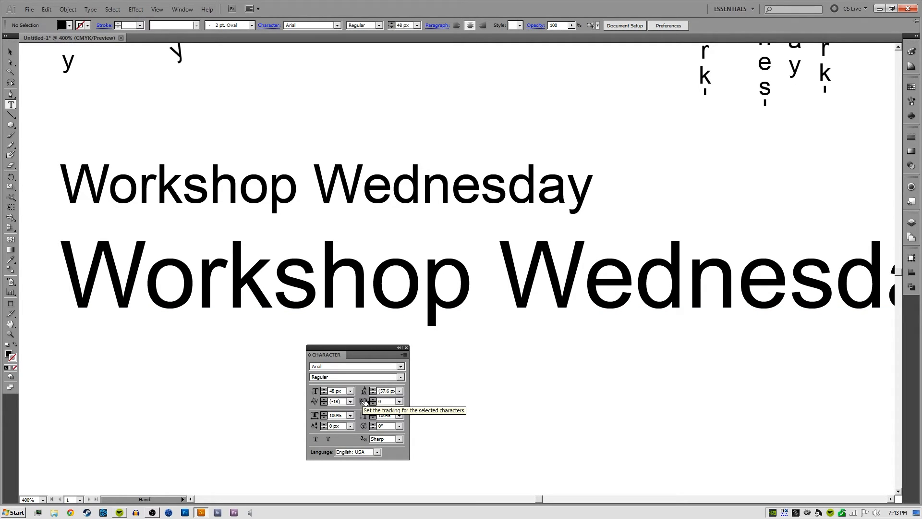
{"action": "double_click", "coordinate": [353, 282]}
{"action": "left_click", "coordinate": [353, 282]}
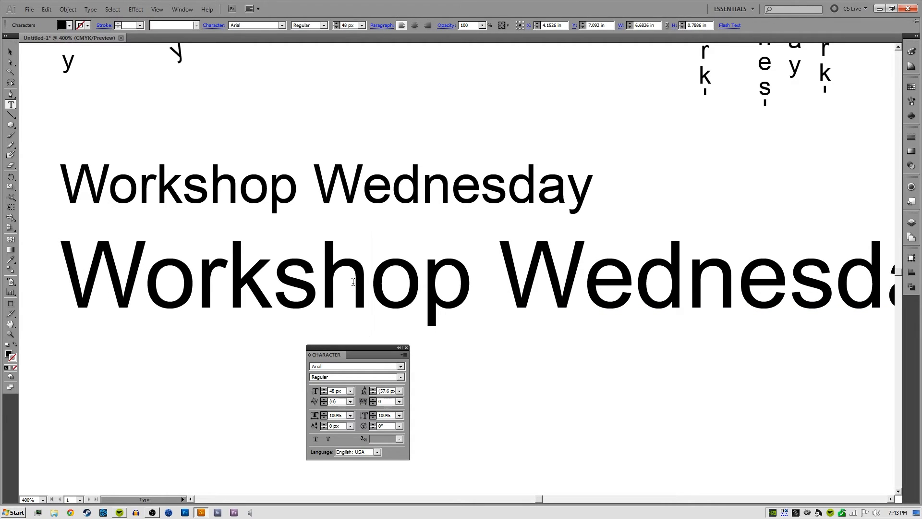
{"action": "left_click", "coordinate": [508, 354], "text": "ctrl"}
{"action": "left_click_drag", "start_coordinate": [491, 377], "coordinate": [501, 323]}
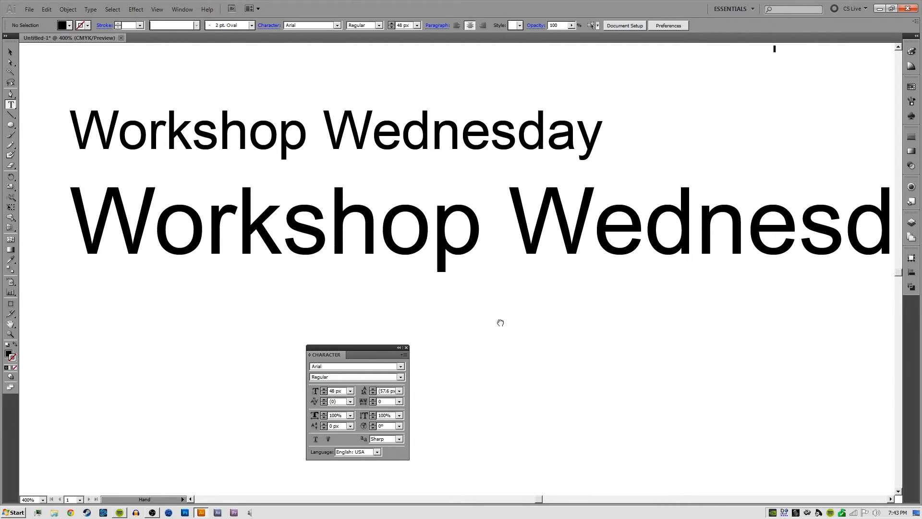
{"action": "key", "text": "ctrl+minus"}
{"action": "left_click_drag", "start_coordinate": [460, 252], "coordinate": [423, 255]}
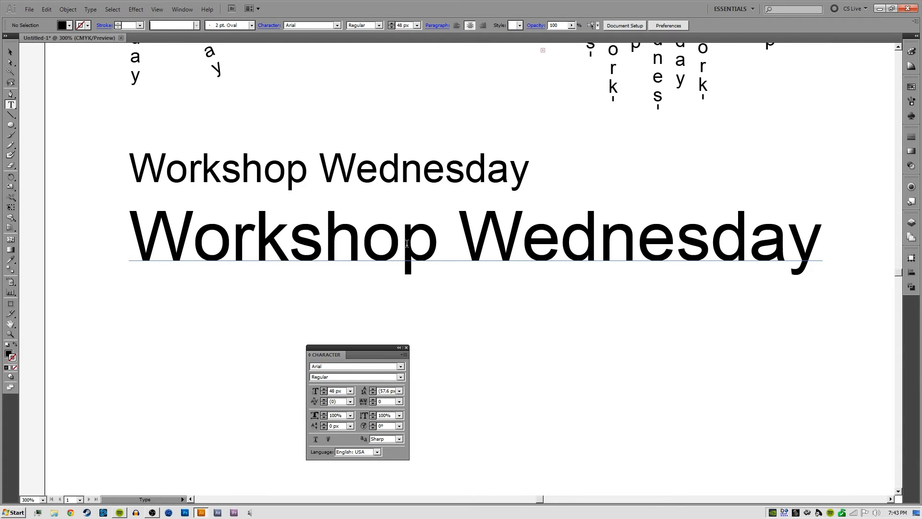
Select the word Workshop in the 48 px line and reduce its tracking to -108
{"action": "key", "text": "v"}
{"action": "left_click", "coordinate": [405, 246]}
{"action": "double_click", "coordinate": [405, 246]}
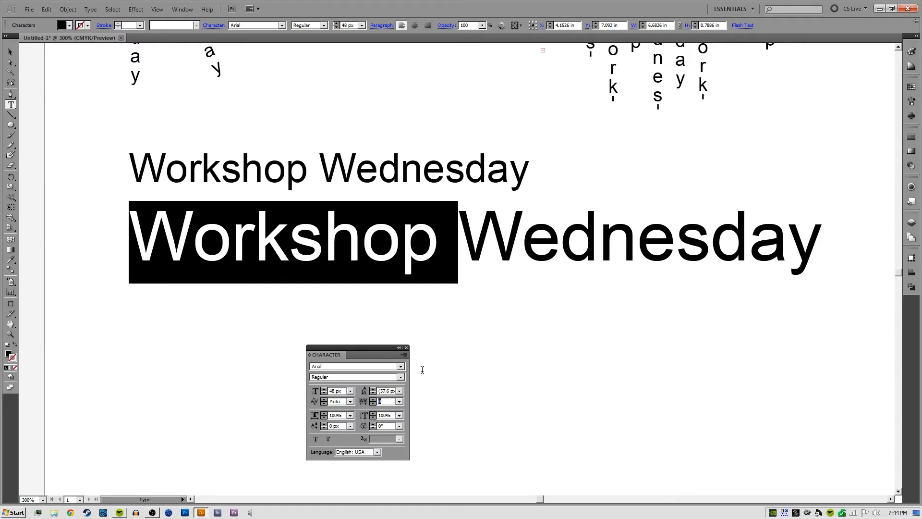
{"action": "key", "text": "Down"}
{"action": "key", "text": "Down"}
{"action": "key", "text": "Down"}
{"action": "key", "text": "Down"}
{"action": "key", "text": "Down"}
{"action": "key", "text": "Down"}
{"action": "key", "text": "Down"}
{"action": "key", "text": "Down"}
{"action": "key", "text": "Down"}
{"action": "key", "text": "Down"}
{"action": "key", "text": "Down"}
{"action": "key", "text": "Down"}
{"action": "key", "text": "Down"}
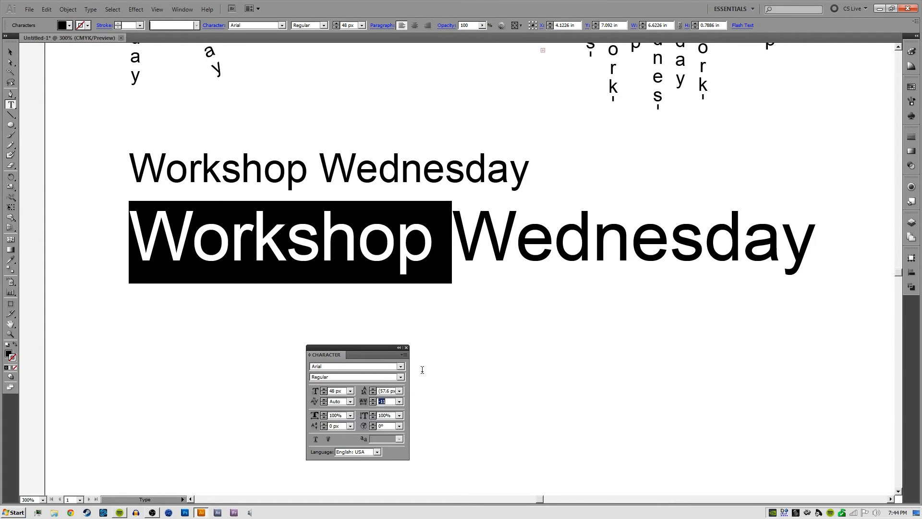
{"action": "key", "text": "Down"}
{"action": "key", "text": "Down"}
{"action": "key", "text": "Down"}
{"action": "key", "text": "Down"}
{"action": "key", "text": "Down"}
{"action": "key", "text": "Down"}
{"action": "key", "text": "Down"}
{"action": "key", "text": "Down"}
{"action": "key", "text": "Down"}
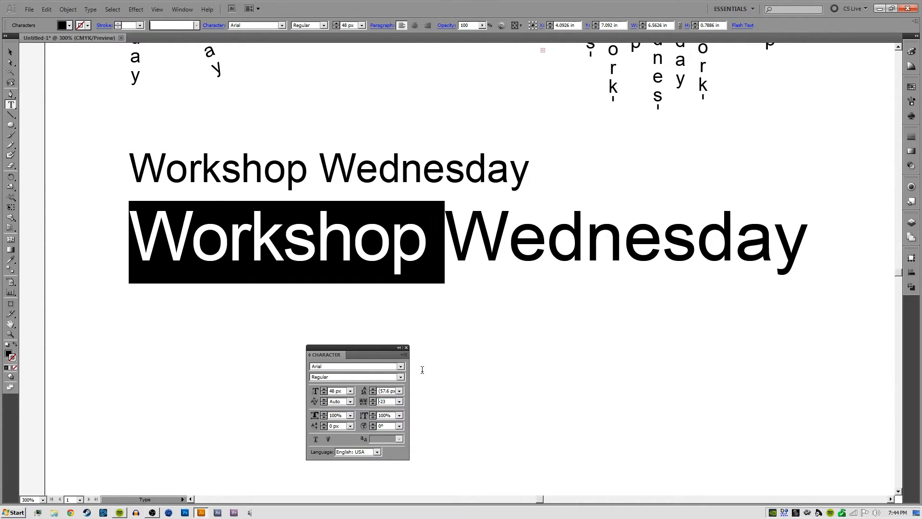
{"action": "key", "text": "Down"}
{"action": "key", "text": "Down"}
{"action": "key", "text": "Down"}
{"action": "key", "text": "Down"}
{"action": "key", "text": "Down"}
{"action": "key", "text": "Down"}
{"action": "key", "text": "Down"}
{"action": "key", "text": "Down"}
{"action": "key", "text": "Down"}
{"action": "key", "text": "Down"}
{"action": "key", "text": "Down"}
{"action": "key", "text": "Down"}
{"action": "key", "text": "Down"}
{"action": "key", "text": "Down"}
{"action": "key", "text": "Down"}
{"action": "key", "text": "Down"}
{"action": "key", "text": "Down"}
{"action": "key", "text": "Down"}
{"action": "key", "text": "Down"}
{"action": "key", "text": "Down"}
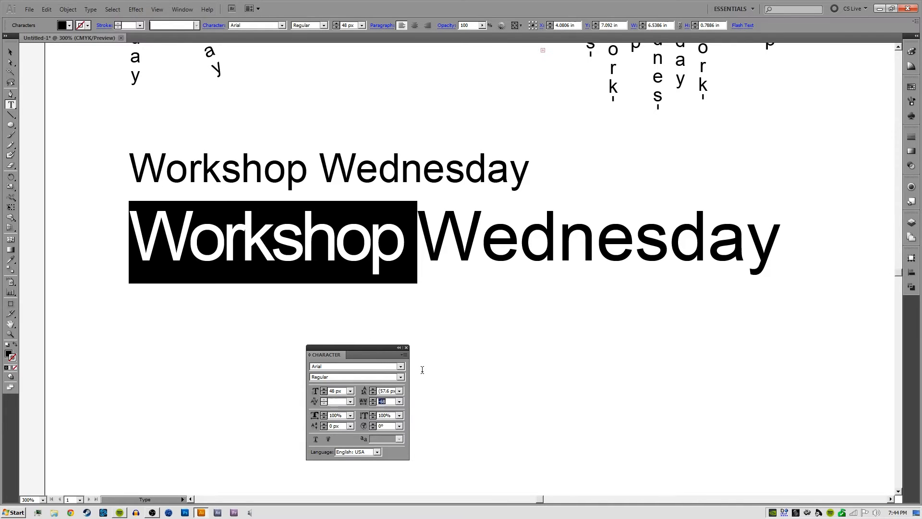
{"action": "key", "text": "Down"}
{"action": "key", "text": "Down"}
{"action": "key", "text": "Down"}
{"action": "key", "text": "Down"}
{"action": "key", "text": "Down"}
{"action": "key", "text": "Down"}
{"action": "key", "text": "Down"}
{"action": "key", "text": "Down"}
{"action": "key", "text": "Down"}
{"action": "key", "text": "Down"}
{"action": "key", "text": "Down"}
{"action": "key", "text": "Down"}
{"action": "key", "text": "Down"}
{"action": "key", "text": "Down"}
{"action": "key", "text": "Down"}
{"action": "key", "text": "Down"}
{"action": "key", "text": "Down"}
{"action": "key", "text": "Down"}
{"action": "key", "text": "Down"}
{"action": "key", "text": "Down"}
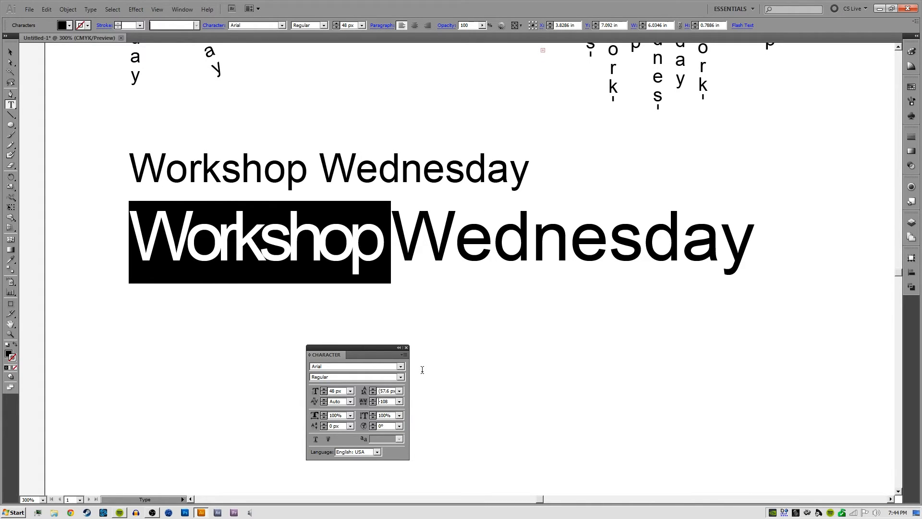
Raise the tracking of the selected word Workshop to slightly above zero
{"action": "key", "text": "Up"}
{"action": "key", "text": "Up"}
{"action": "key", "text": "Up"}
{"action": "key", "text": "Up"}
{"action": "key", "text": "Up"}
{"action": "key", "text": "Up"}
{"action": "key", "text": "Up"}
{"action": "key", "text": "Up"}
{"action": "key", "text": "Up"}
{"action": "key", "text": "Up"}
{"action": "key", "text": "Up"}
{"action": "key", "text": "Up"}
{"action": "key", "text": "Up"}
{"action": "key", "text": "Up"}
{"action": "key", "text": "Up"}
{"action": "key", "text": "Up"}
{"action": "key", "text": "Up"}
{"action": "key", "text": "Up"}
{"action": "key", "text": "Up"}
{"action": "key", "text": "Up"}
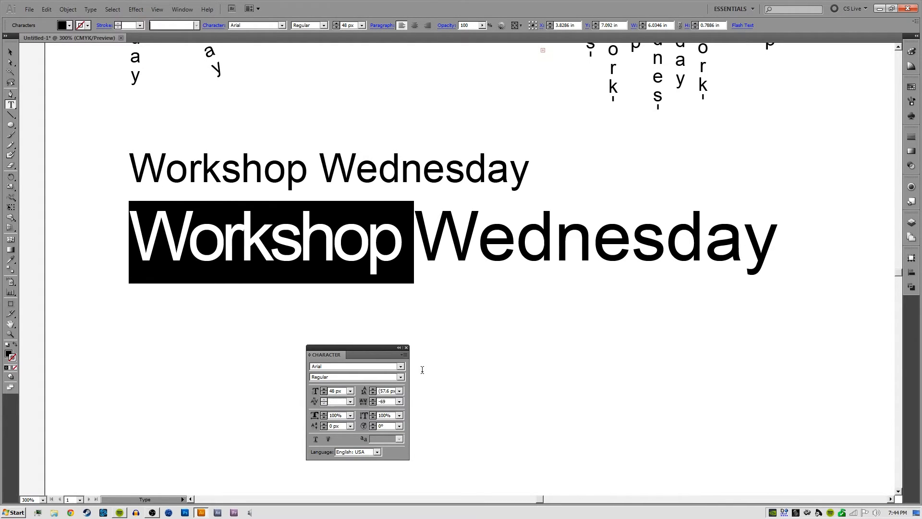
{"action": "key", "text": "Up"}
{"action": "key", "text": "Up"}
{"action": "key", "text": "Up"}
{"action": "key", "text": "Up"}
{"action": "key", "text": "Up"}
{"action": "key", "text": "Up"}
{"action": "key", "text": "Up"}
{"action": "key", "text": "Up"}
{"action": "key", "text": "Up"}
{"action": "key", "text": "Up"}
{"action": "key", "text": "Up"}
{"action": "key", "text": "Up"}
{"action": "key", "text": "Up"}
{"action": "key", "text": "Up"}
{"action": "key", "text": "Up"}
{"action": "key", "text": "Up"}
{"action": "key", "text": "Up"}
{"action": "key", "text": "Up"}
{"action": "key", "text": "Up"}
{"action": "key", "text": "Up"}
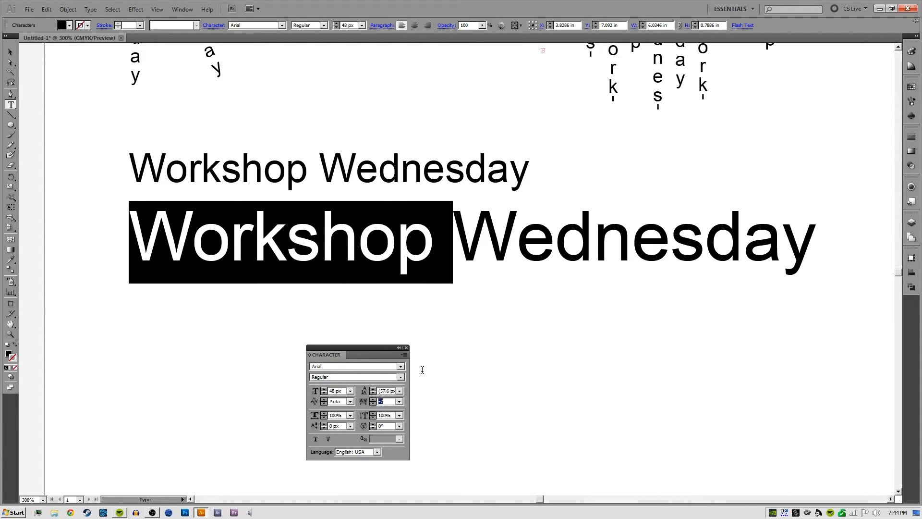
{"action": "key", "text": "Up"}
{"action": "key", "text": "Up"}
{"action": "key", "text": "Up"}
{"action": "key", "text": "Up"}
{"action": "key", "text": "Up"}
{"action": "key", "text": "Up"}
{"action": "key", "text": "Up"}
{"action": "key", "text": "Up"}
{"action": "key", "text": "Up"}
{"action": "key", "text": "Up"}
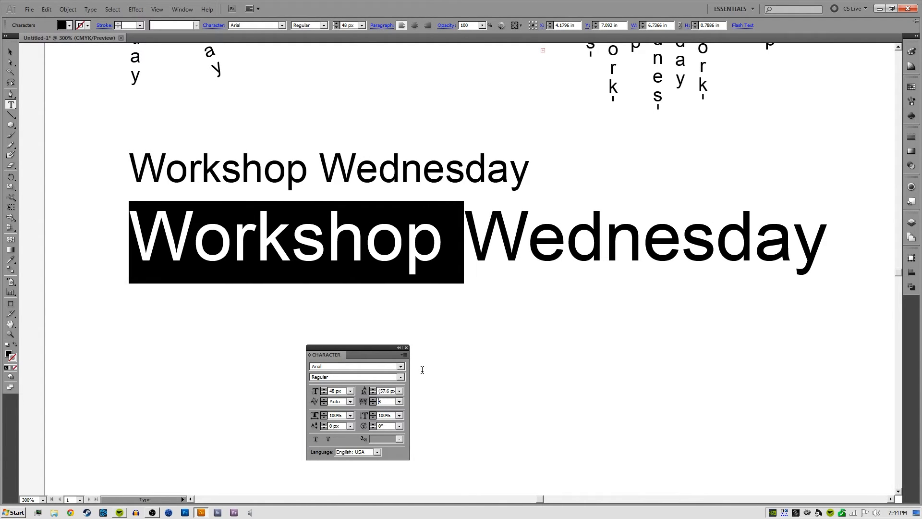
Set the tracking of the selected word Workshop to -81 and end the word selection
{"action": "key", "text": "Down"}
{"action": "key", "text": "Down"}
{"action": "key", "text": "Down"}
{"action": "key", "text": "Down"}
{"action": "key", "text": "Down"}
{"action": "key", "text": "Down"}
{"action": "key", "text": "Down"}
{"action": "key", "text": "Down"}
{"action": "key", "text": "Down"}
{"action": "key", "text": "Down"}
{"action": "key", "text": "Down"}
{"action": "key", "text": "Down"}
{"action": "key", "text": "Down"}
{"action": "key", "text": "Down"}
{"action": "key", "text": "Down"}
{"action": "key", "text": "Down"}
{"action": "key", "text": "Down"}
{"action": "key", "text": "Down"}
{"action": "key", "text": "Down"}
{"action": "key", "text": "Down"}
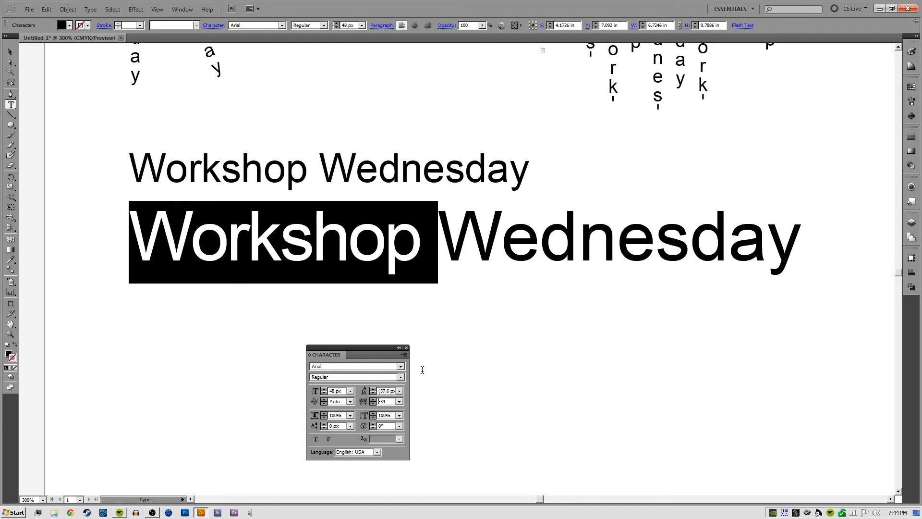
{"action": "key", "text": "Down"}
{"action": "key", "text": "Down"}
{"action": "key", "text": "Down"}
{"action": "key", "text": "Down"}
{"action": "key", "text": "Down"}
{"action": "key", "text": "Down"}
{"action": "key", "text": "Down"}
{"action": "key", "text": "Down"}
{"action": "key", "text": "Down"}
{"action": "key", "text": "Down"}
{"action": "key", "text": "Down"}
{"action": "key", "text": "Down"}
{"action": "key", "text": "Down"}
{"action": "key", "text": "Down"}
{"action": "key", "text": "Down"}
{"action": "key", "text": "Down"}
{"action": "key", "text": "Down"}
{"action": "key", "text": "Down"}
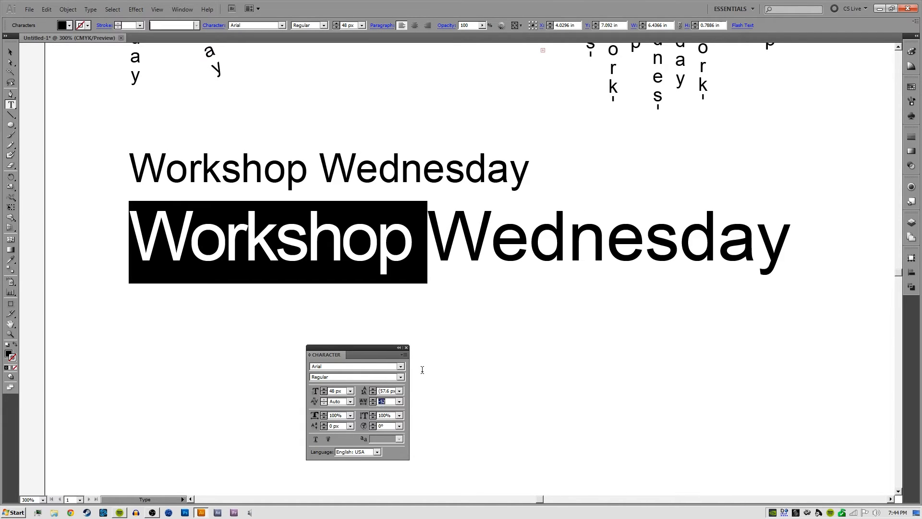
{"action": "key", "text": "Down"}
{"action": "key", "text": "Down"}
{"action": "key", "text": "Down"}
{"action": "key", "text": "Down"}
{"action": "key", "text": "Down"}
{"action": "key", "text": "Down"}
{"action": "key", "text": "Down"}
{"action": "key", "text": "Down"}
{"action": "key", "text": "Down"}
{"action": "key", "text": "Down"}
{"action": "key", "text": "Down"}
{"action": "key", "text": "Down"}
{"action": "key", "text": "Down"}
{"action": "key", "text": "Down"}
{"action": "key", "text": "Down"}
{"action": "key", "text": "Down"}
{"action": "key", "text": "Down"}
{"action": "key", "text": "Down"}
{"action": "key", "text": "Down"}
{"action": "key", "text": "Down"}
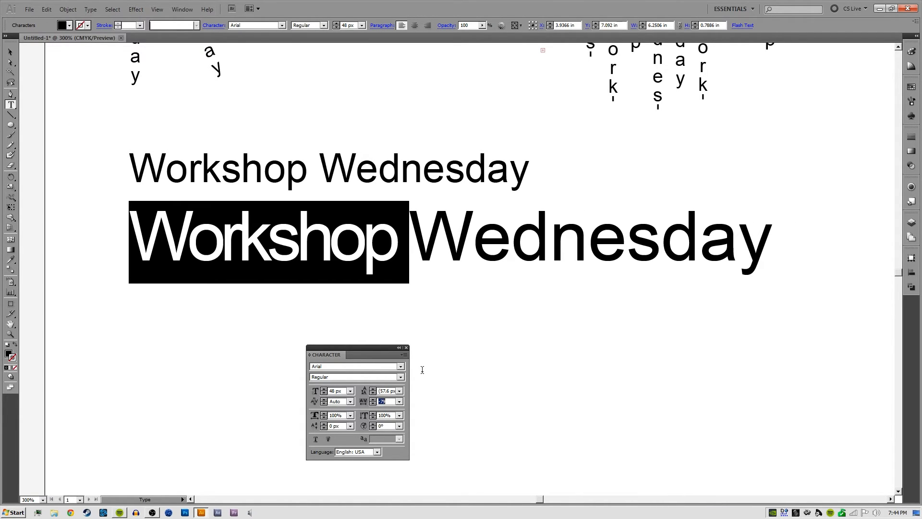
{"action": "key", "text": "Down"}
{"action": "key", "text": "Down"}
{"action": "key", "text": "Down"}
{"action": "key", "text": "Down"}
{"action": "key", "text": "Down"}
{"action": "key", "text": "Down"}
{"action": "left_click", "coordinate": [457, 269]}
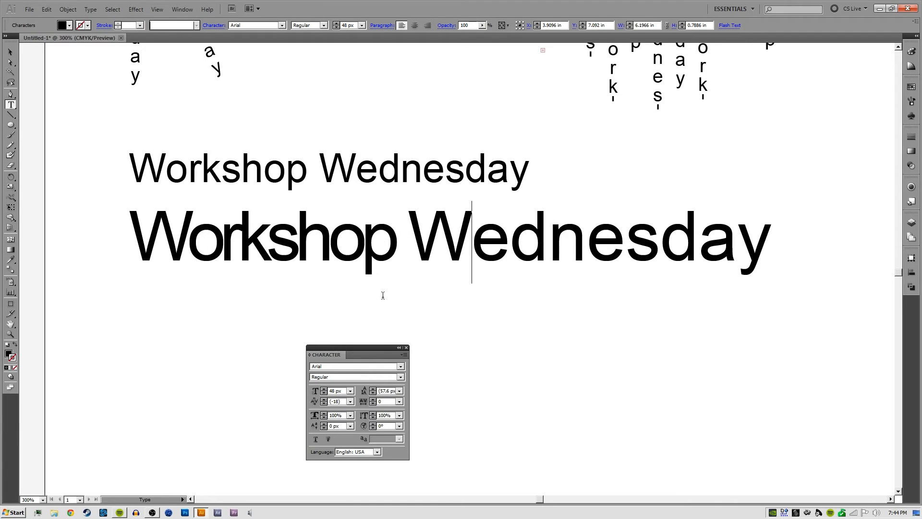
Examine the letter spacing around the r and k of Workshop in the 48 px line at close range
{"action": "left_click", "coordinate": [298, 237]}
{"action": "left_click", "coordinate": [238, 226]}
{"action": "key", "text": "ctrl+="}
{"action": "key", "text": "ctrl+="}
{"action": "left_click", "coordinate": [221, 321], "text": "ctrl"}
{"action": "left_click_drag", "start_coordinate": [192, 281], "coordinate": [404, 294]}
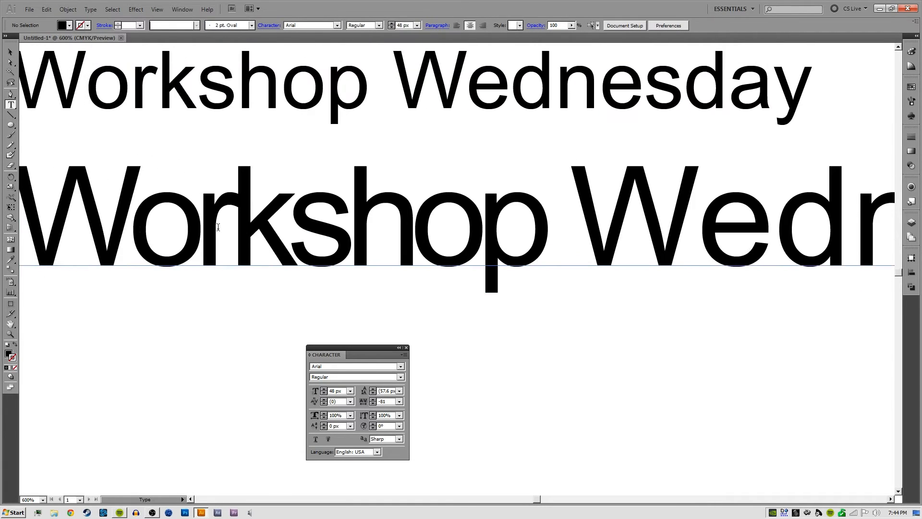
{"action": "left_click", "coordinate": [237, 211]}
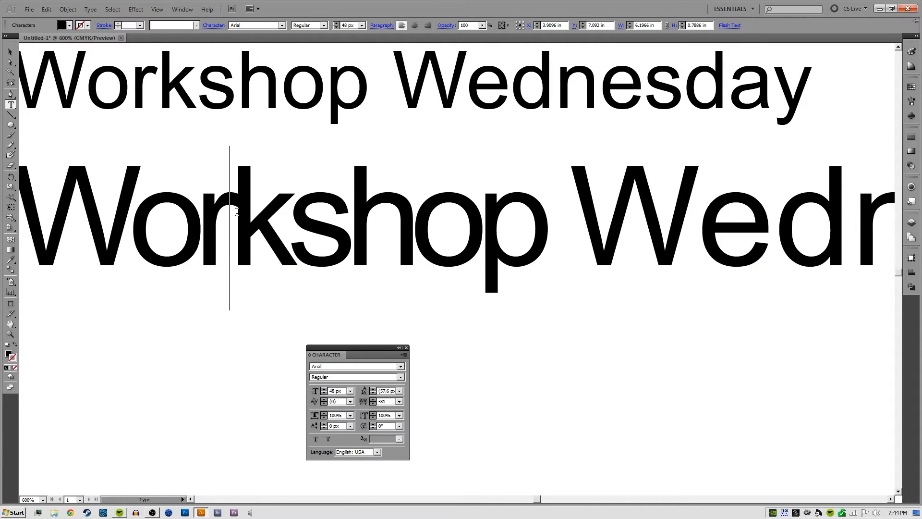
{"action": "left_click", "coordinate": [208, 215]}
{"action": "left_click", "coordinate": [228, 214]}
Select the whole 48 px line and set its kerning to Optical and its tracking to 0
{"action": "left_click", "coordinate": [351, 402]}
{"action": "left_click", "coordinate": [339, 408]}
{"action": "left_click", "coordinate": [264, 221]}
{"action": "key", "text": "ctrl+a"}
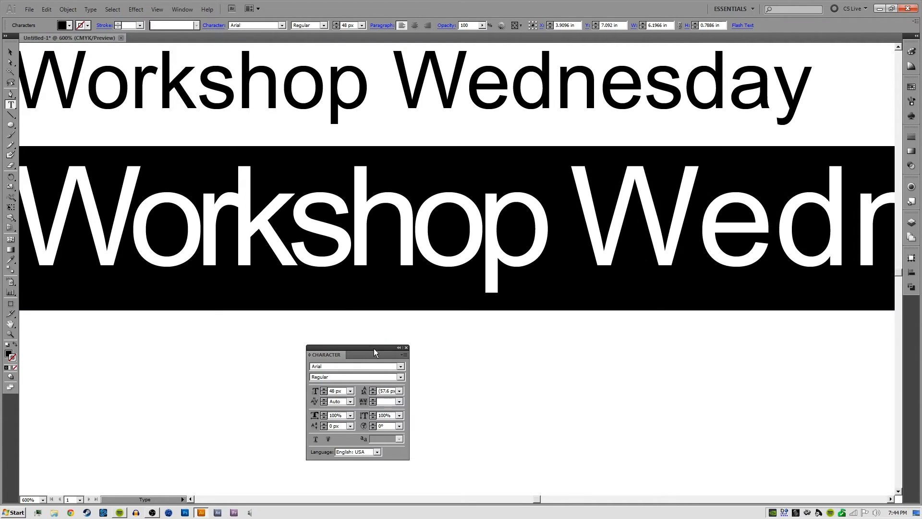
{"action": "left_click", "coordinate": [351, 402]}
{"action": "left_click", "coordinate": [345, 272]}
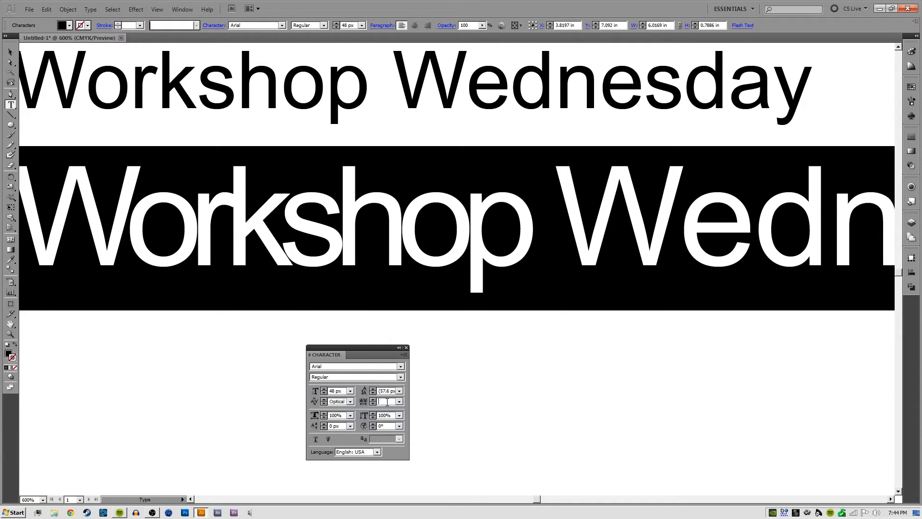
{"action": "type", "text": "0"}
{"action": "key", "text": "Return"}
{"action": "left_click", "coordinate": [279, 228]}
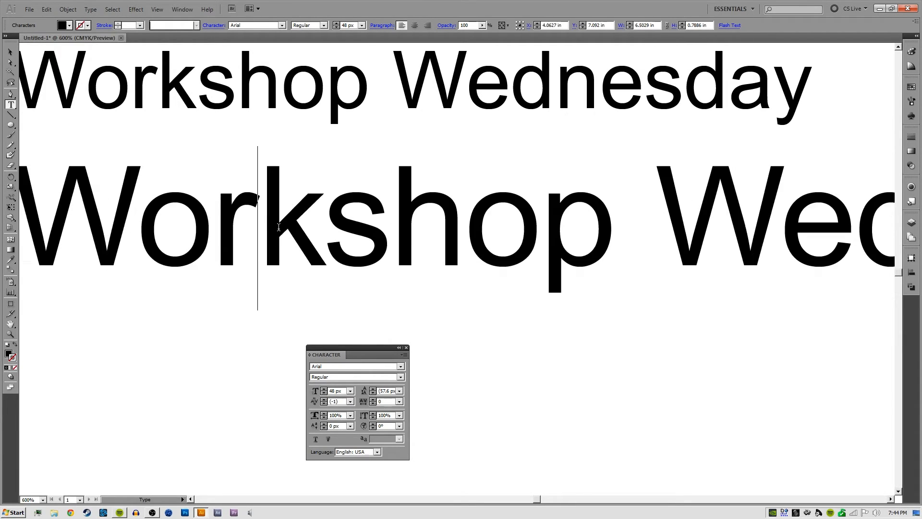
Select the whole 48 px line and vary its tracking, down to -100 and up to 120
{"action": "key", "text": "ctrl+a"}
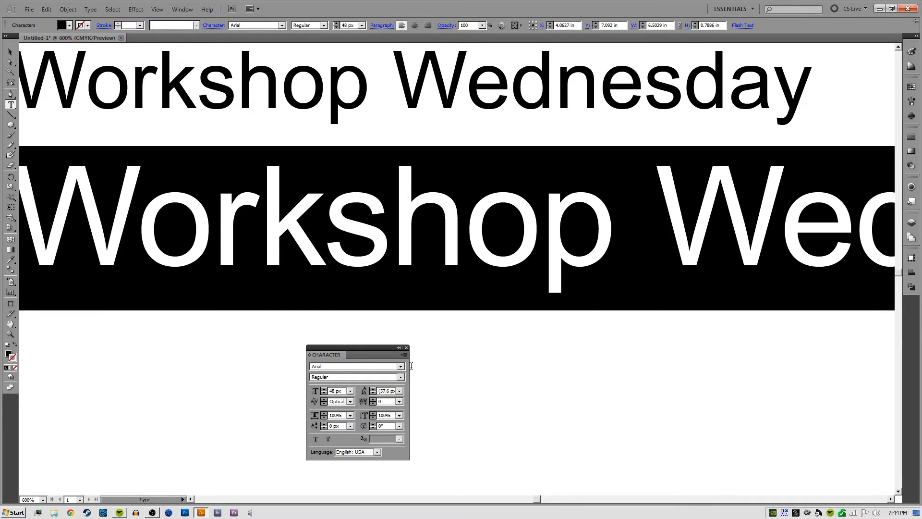
{"action": "key", "text": "alt+Left"}
{"action": "key", "text": "alt+Left"}
{"action": "key", "text": "alt+Left"}
{"action": "key", "text": "alt+Left"}
{"action": "key", "text": "alt+Left"}
{"action": "key", "text": "alt+Left"}
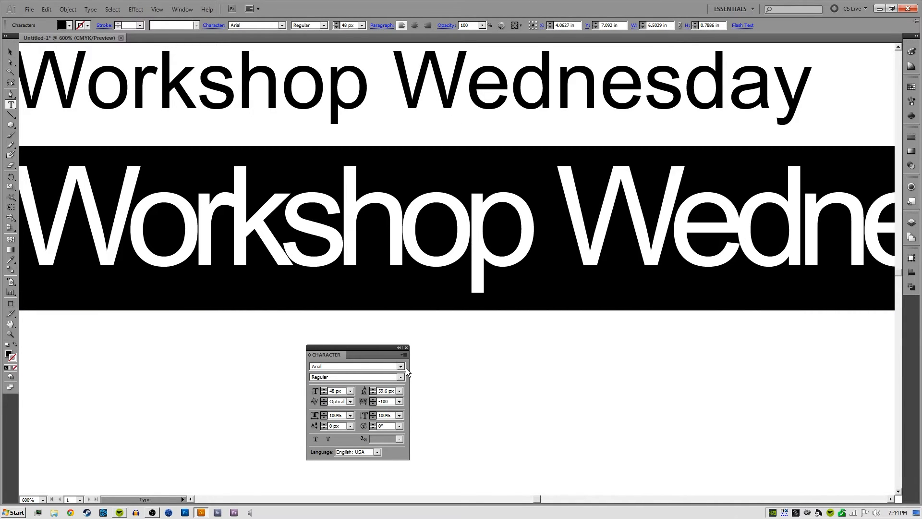
{"action": "key", "text": "alt+Right"}
{"action": "key", "text": "alt+Right"}
{"action": "key", "text": "alt+Right"}
{"action": "key", "text": "alt+Right"}
{"action": "key", "text": "alt+Right"}
{"action": "key", "text": "alt+Right"}
{"action": "key", "text": "alt+Right"}
{"action": "key", "text": "alt+Right"}
{"action": "key", "text": "alt+Right"}
{"action": "key", "text": "alt+Right"}
{"action": "key", "text": "alt+Right"}
{"action": "key", "text": "alt+Right"}
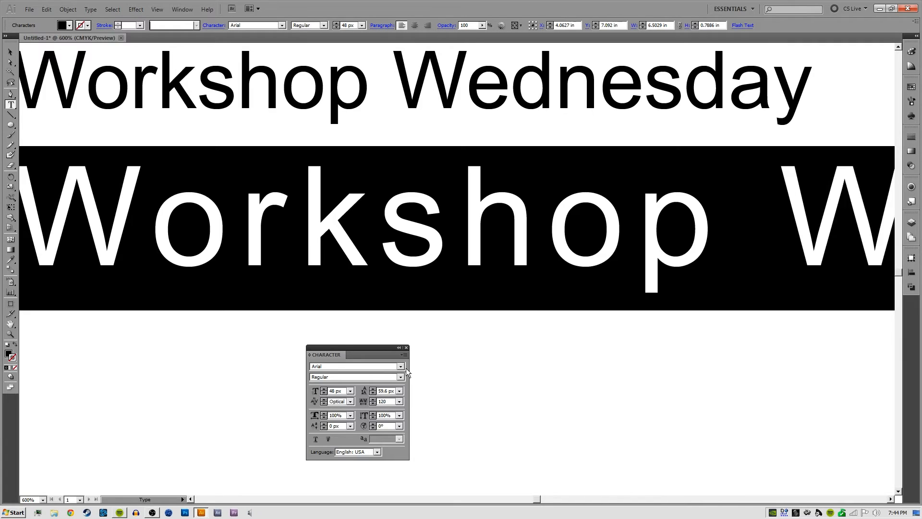
Tighten the selected line's tracking to -100, return it to 0 and end the text selection
{"action": "key", "text": "alt+Left"}
{"action": "key", "text": "alt+Left"}
{"action": "key", "text": "alt+Left"}
{"action": "key", "text": "alt+Left"}
{"action": "key", "text": "alt+Left"}
{"action": "key", "text": "alt+Left"}
{"action": "key", "text": "alt+Left"}
{"action": "key", "text": "alt+Left"}
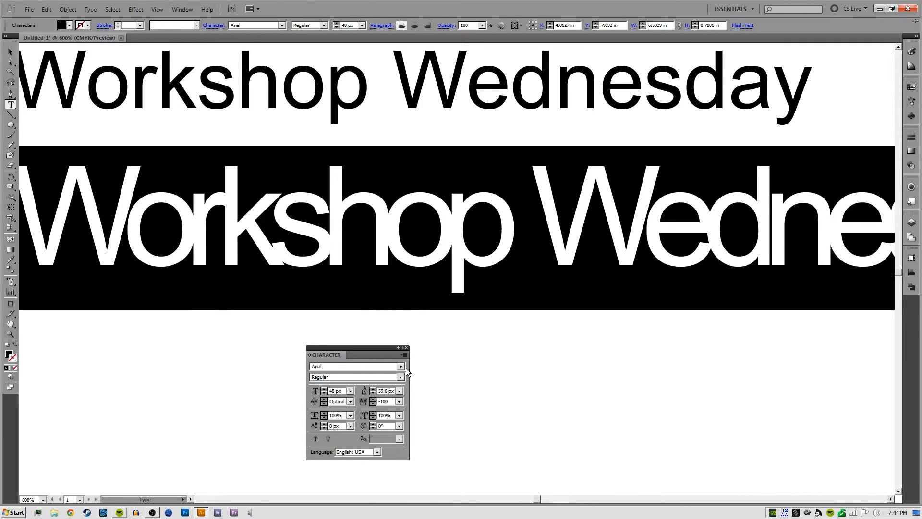
{"action": "key", "text": "alt+Right"}
{"action": "key", "text": "alt+Right"}
{"action": "key", "text": "alt+Right"}
{"action": "key", "text": "alt+Left"}
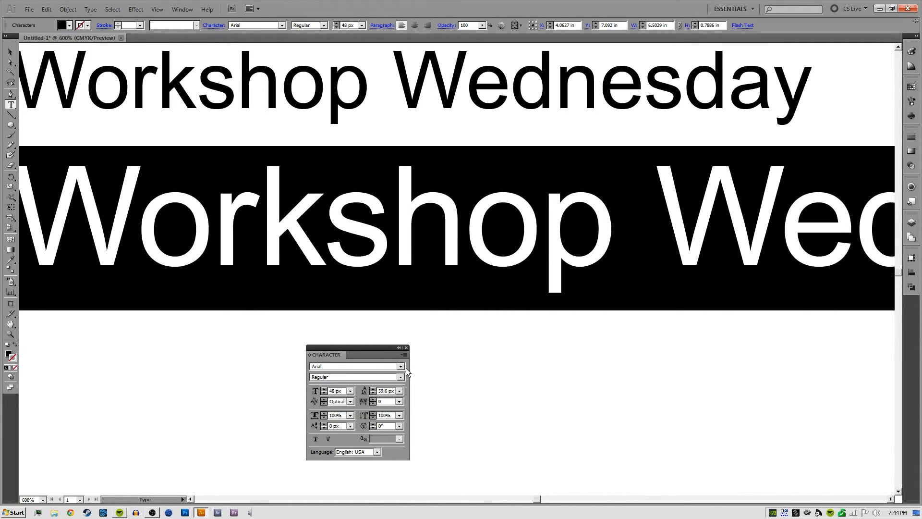
{"action": "left_click", "coordinate": [477, 344], "text": "ctrl"}
{"action": "left_click_drag", "start_coordinate": [478, 344], "coordinate": [359, 364]}
Select only the word Workshop in the 48 px line and reduce its tracking to -80
{"action": "key", "text": "ctrl+minus"}
{"action": "left_click_drag", "start_coordinate": [311, 291], "coordinate": [414, 262]}
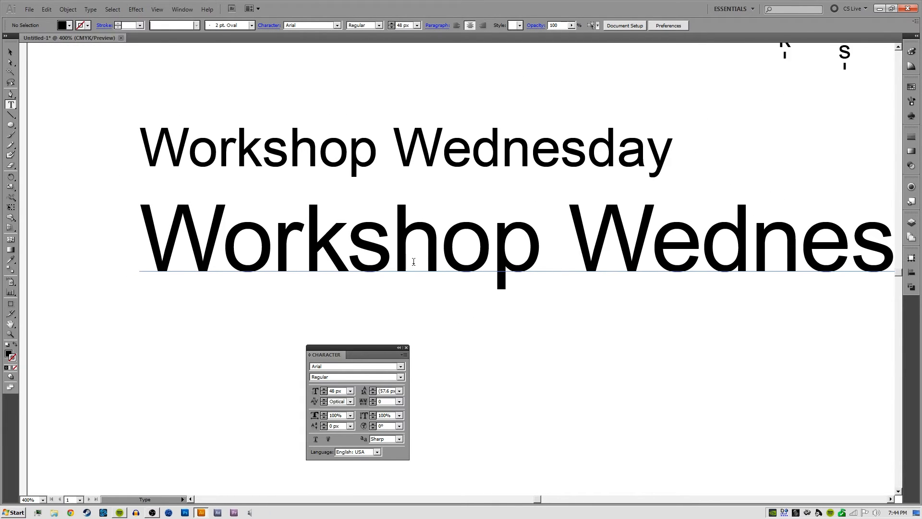
{"action": "double_click", "coordinate": [359, 256]}
{"action": "left_click", "coordinate": [346, 254]}
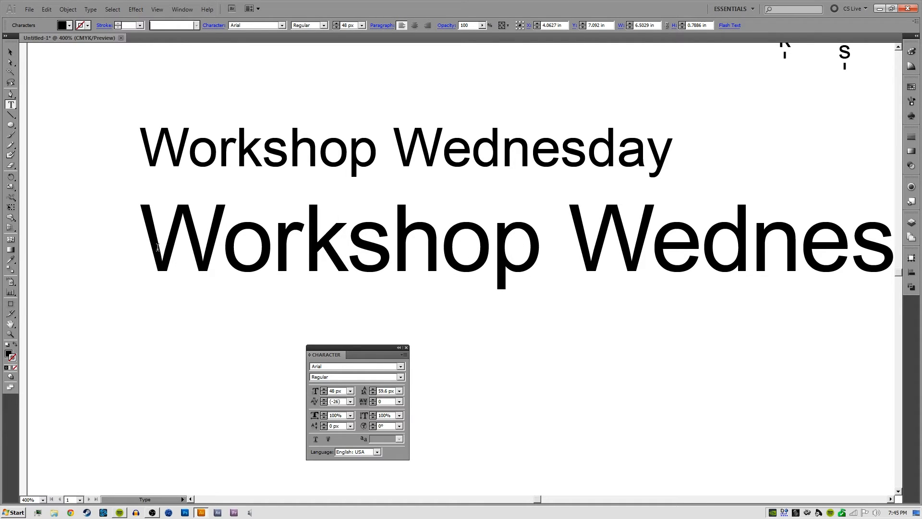
{"action": "left_click_drag", "start_coordinate": [140, 245], "coordinate": [542, 260]}
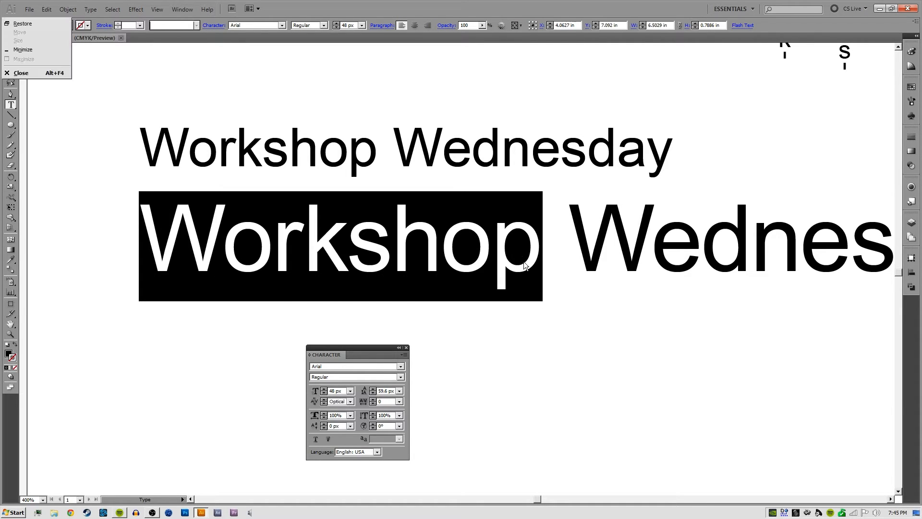
{"action": "left_click", "coordinate": [521, 260]}
{"action": "double_click", "coordinate": [488, 249]}
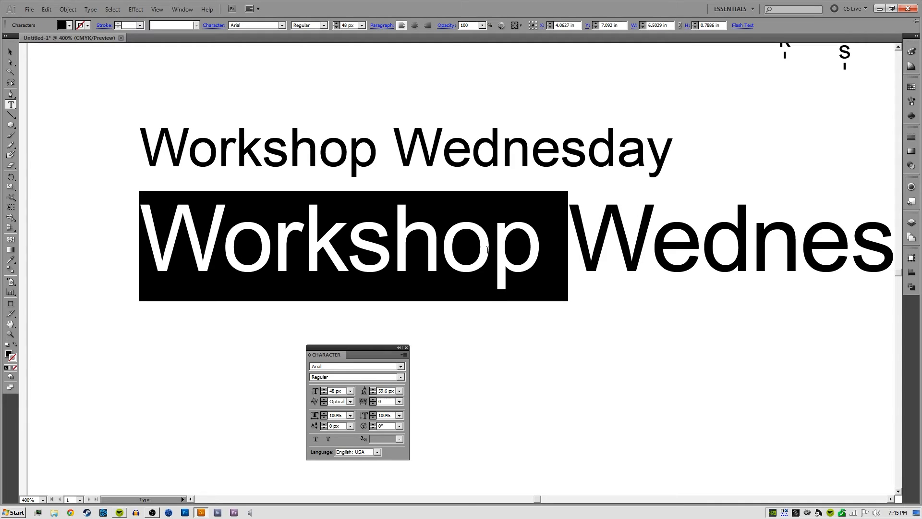
{"action": "key", "text": "alt+Left"}
{"action": "key", "text": "alt+Left"}
{"action": "key", "text": "alt+Left"}
{"action": "key", "text": "alt+Left"}
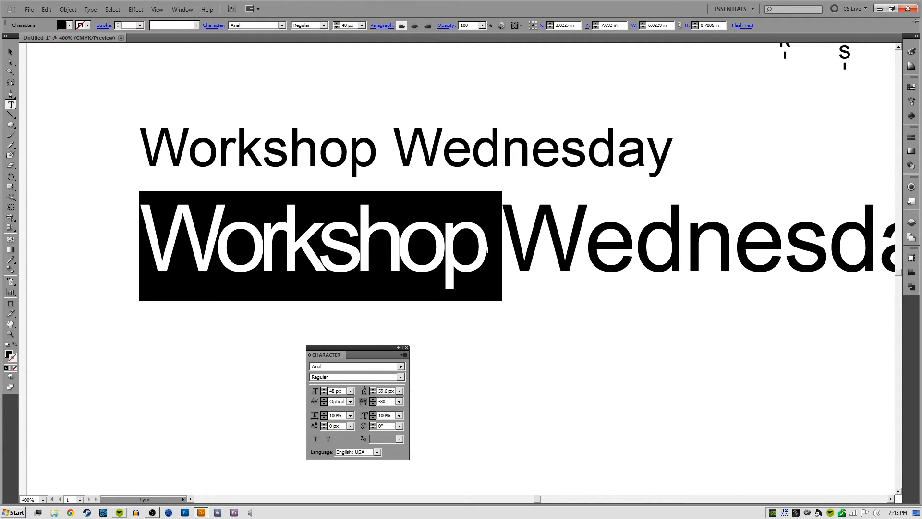
Widen the tracking of the word Workshop to 120, bring it back to 0 and deselect the text
{"action": "key", "text": "alt+Right"}
{"action": "key", "text": "alt+Right"}
{"action": "key", "text": "alt+Right"}
{"action": "key", "text": "alt+Right"}
{"action": "key", "text": "alt+Right"}
{"action": "key", "text": "alt+Right"}
{"action": "key", "text": "alt+Right"}
{"action": "key", "text": "alt+Right"}
{"action": "key", "text": "alt+Right"}
{"action": "key", "text": "alt+Right"}
{"action": "key", "text": "alt+Right"}
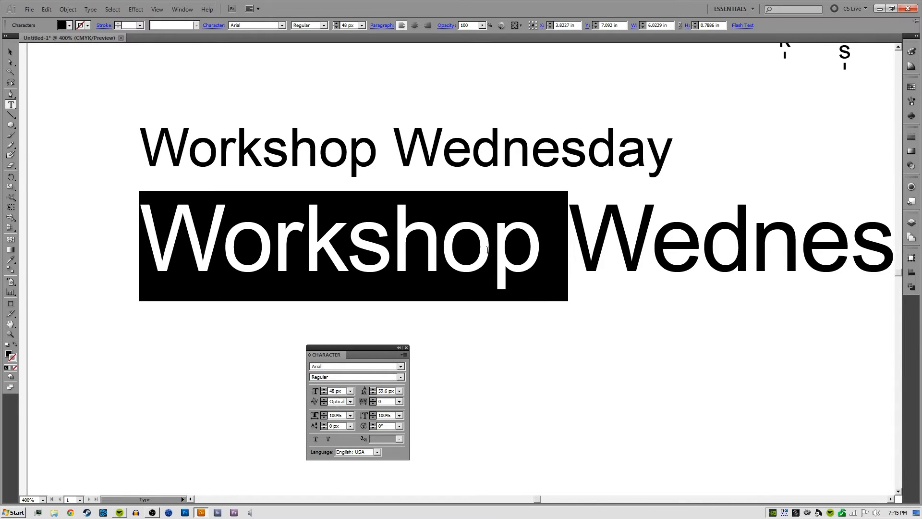
{"action": "key", "text": "alt+Left"}
{"action": "key", "text": "alt+Left"}
{"action": "key", "text": "alt+Left"}
{"action": "key", "text": "alt+Left"}
{"action": "key", "text": "alt+Left"}
{"action": "key", "text": "alt+Left"}
{"action": "key", "text": "alt+Left"}
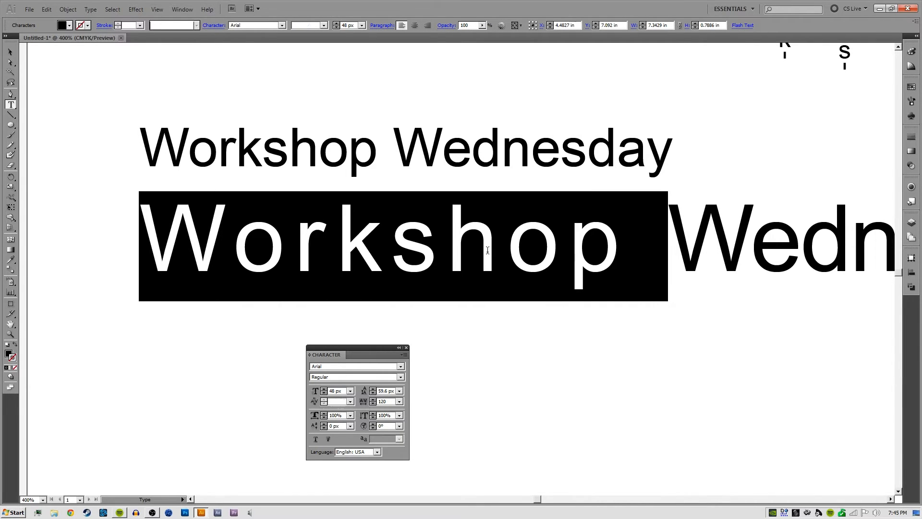
{"action": "left_click", "coordinate": [551, 352], "text": "ctrl"}
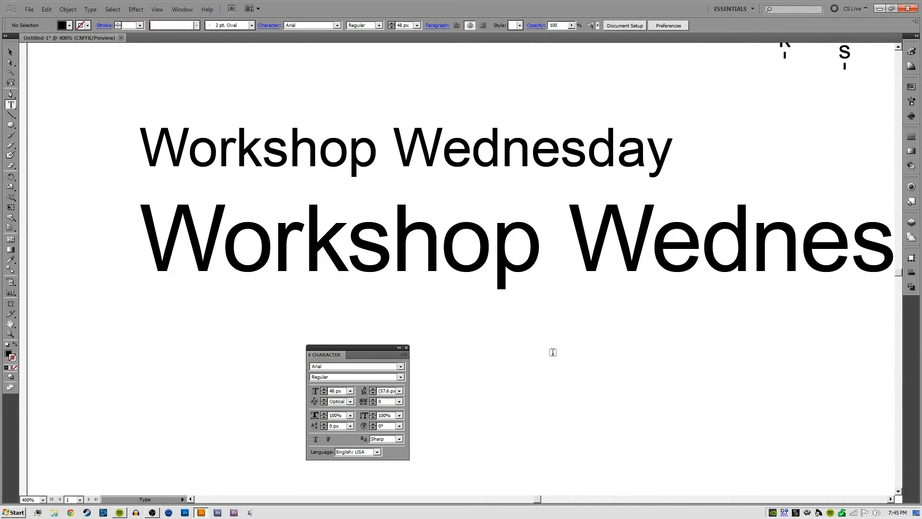
Select the 48 px line as a whole object and move it about 0.3 in to the left
{"action": "left_click_drag", "start_coordinate": [609, 338], "coordinate": [512, 364]}
{"action": "key", "text": "v"}
{"action": "left_click", "coordinate": [529, 291]}
{"action": "key", "text": "ctrl+minus"}
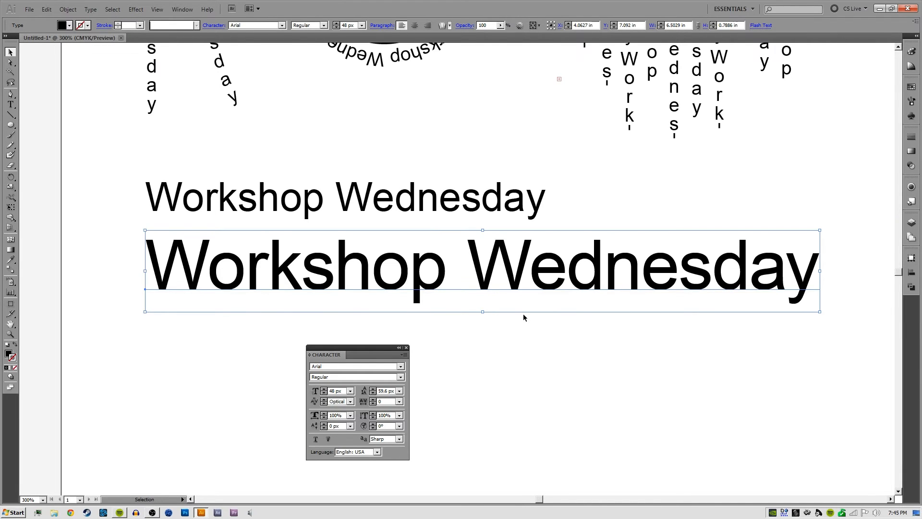
{"action": "left_click_drag", "start_coordinate": [557, 280], "coordinate": [534, 265]}
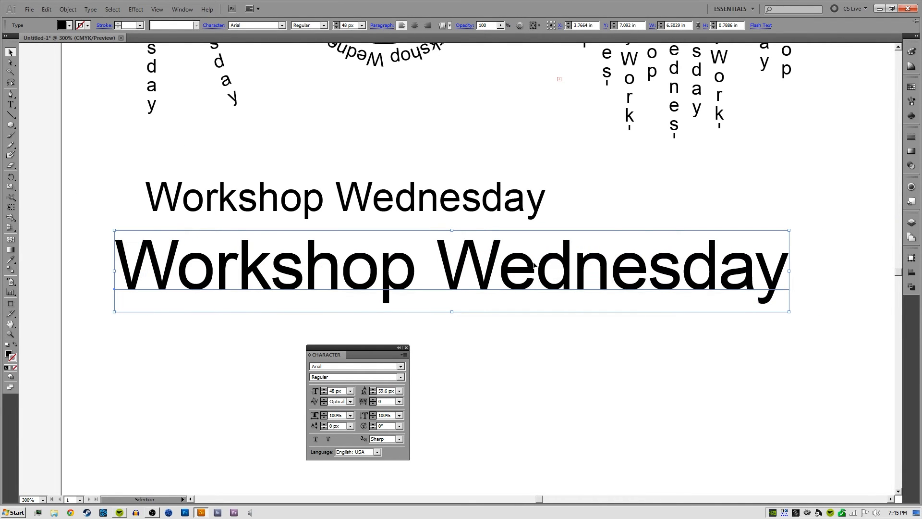
Vary the tracking of the selected 48 px text object, down to -80 and up to 20
{"action": "key", "text": "alt+Right"}
{"action": "key", "text": "alt+Right"}
{"action": "key", "text": "alt+Right"}
{"action": "key", "text": "alt+Left"}
{"action": "key", "text": "alt+Left"}
{"action": "key", "text": "alt+Left"}
{"action": "key", "text": "alt+Left"}
{"action": "key", "text": "alt+Left"}
{"action": "key", "text": "alt+Left"}
{"action": "key", "text": "alt+Left"}
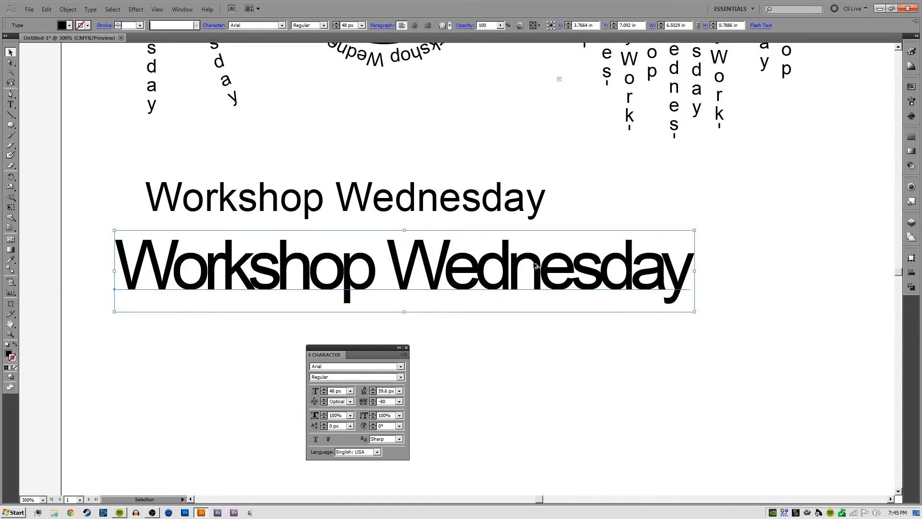
{"action": "key", "text": "alt+Right"}
{"action": "key", "text": "alt+Right"}
{"action": "key", "text": "alt+Right"}
{"action": "key", "text": "alt+Right"}
{"action": "key", "text": "alt+Right"}
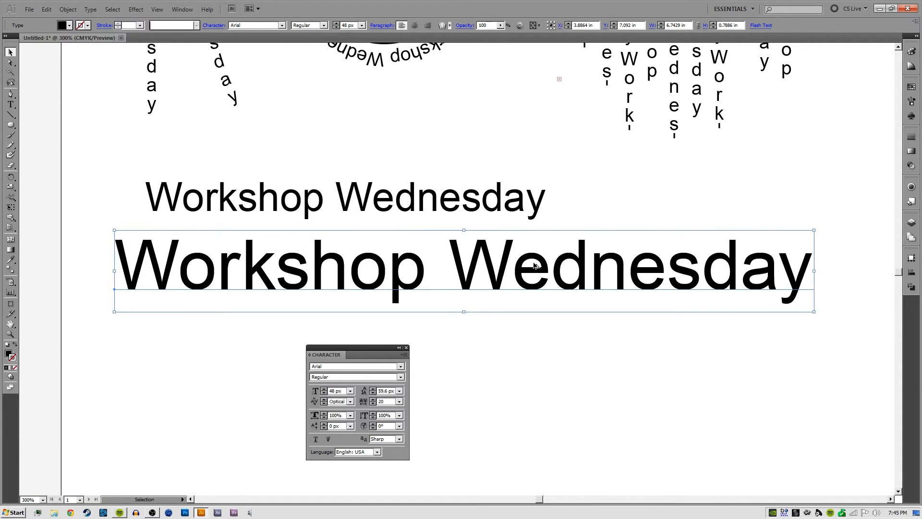
Tighten the 48 px text object's tracking to -100, and widen it again to 100
{"action": "key", "text": "alt+Left"}
{"action": "key", "text": "alt+Left"}
{"action": "key", "text": "alt+Left"}
{"action": "key", "text": "alt+Left"}
{"action": "key", "text": "alt+Left"}
{"action": "key", "text": "alt+Left"}
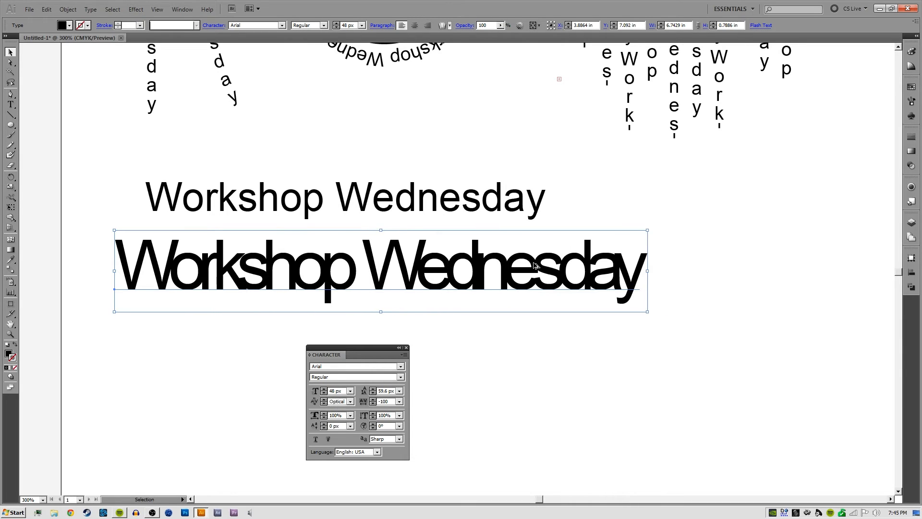
{"action": "key", "text": "alt+Right"}
{"action": "key", "text": "alt+Right"}
{"action": "key", "text": "alt+Right"}
{"action": "key", "text": "alt+Right"}
{"action": "key", "text": "alt+Right"}
{"action": "key", "text": "alt+Right"}
{"action": "key", "text": "alt+Right"}
{"action": "key", "text": "alt+Right"}
{"action": "key", "text": "alt+Right"}
{"action": "key", "text": "alt+Right"}
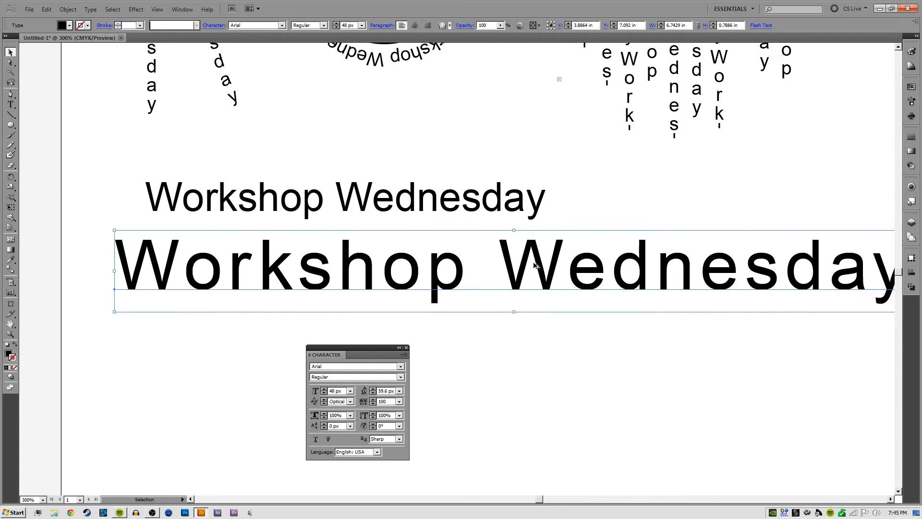
Reduce the tracking of the 48 px text object to -20
{"action": "key", "text": "alt+Left"}
{"action": "key", "text": "alt+Left"}
{"action": "key", "text": "alt+Left"}
{"action": "key", "text": "alt+Left"}
{"action": "key", "text": "alt+Left"}
{"action": "key", "text": "alt+Left"}
{"action": "key", "text": "alt+Left"}
{"action": "key", "text": "alt+Right"}
{"action": "key", "text": "alt+Right"}
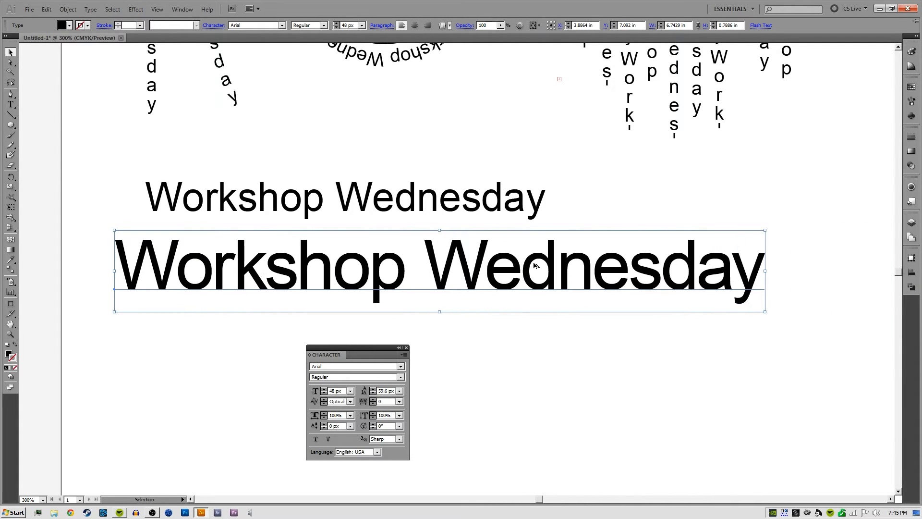
{"action": "key", "text": "alt+Right"}
{"action": "key", "text": "alt+Left"}
{"action": "key", "text": "alt+Left"}
Reselect the large Workshop Wednesday line and scale it down to a font size of about 45.34 px
{"action": "left_click", "coordinate": [620, 367]}
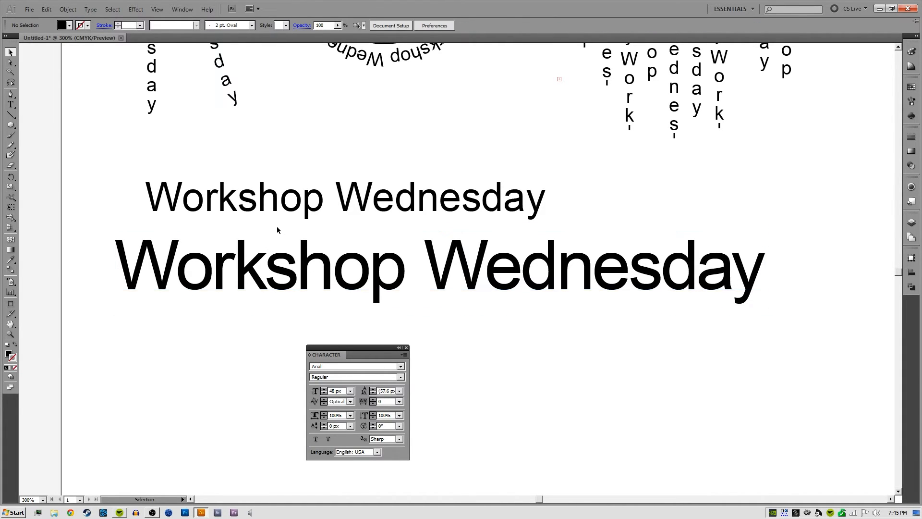
{"action": "left_click", "coordinate": [183, 262]}
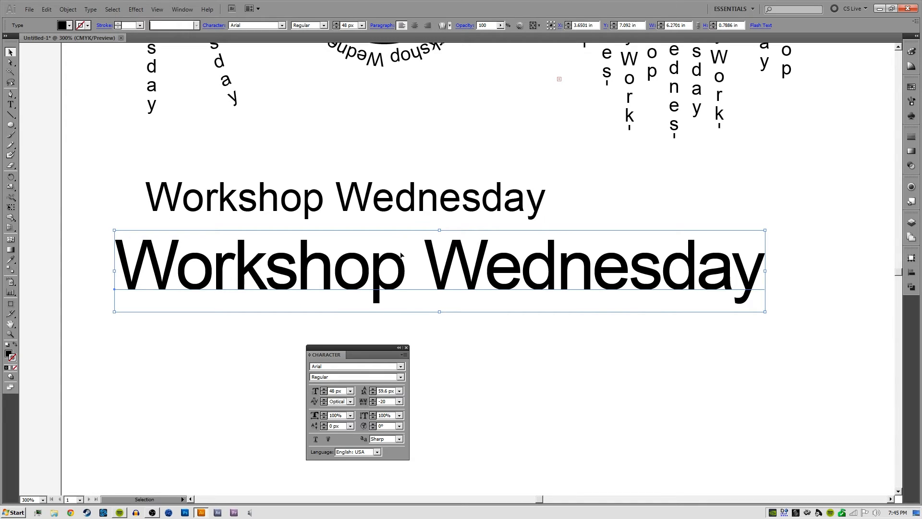
{"action": "left_click_drag", "start_coordinate": [766, 313], "coordinate": [673, 313]}
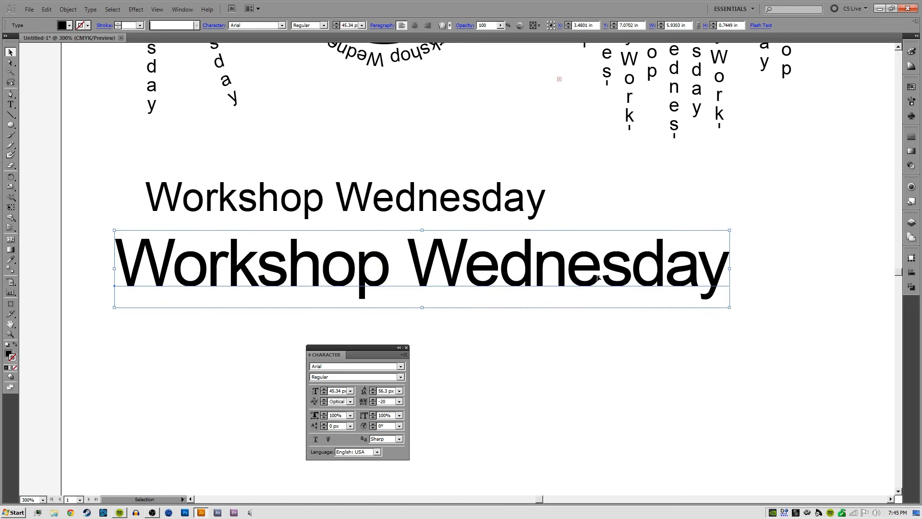
Try tracking values between 0 and -60 on the large line, settle on -40 and deselect it
{"action": "key", "text": "alt+Right"}
{"action": "key", "text": "alt+Right"}
{"action": "key", "text": "alt+Left"}
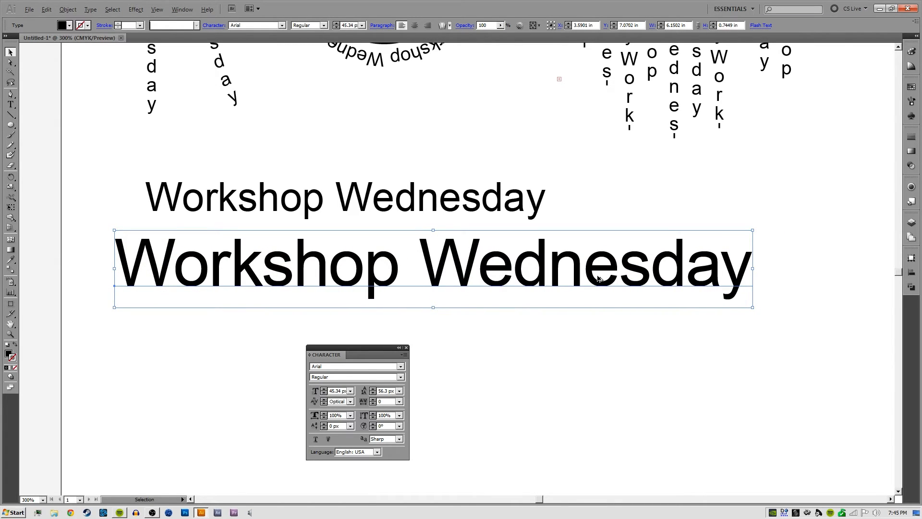
{"action": "key", "text": "alt+Left"}
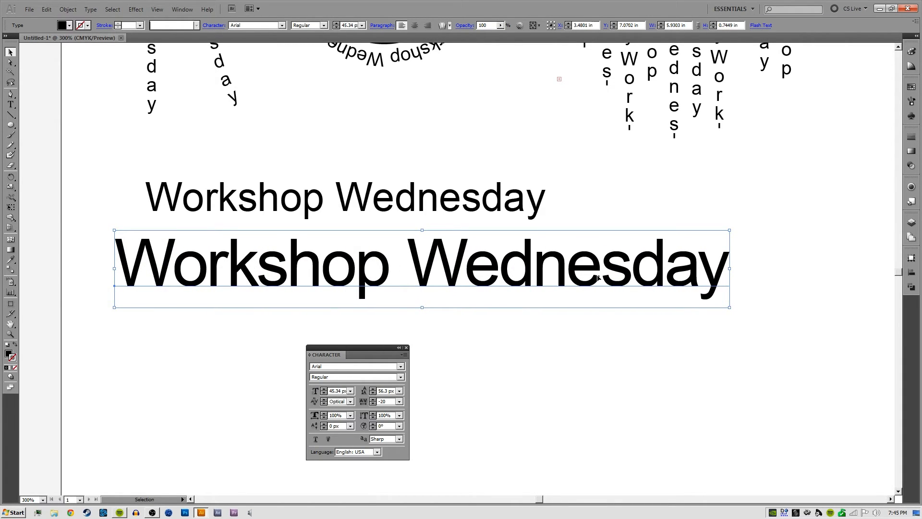
{"action": "key", "text": "alt+Left"}
{"action": "key", "text": "alt+Left"}
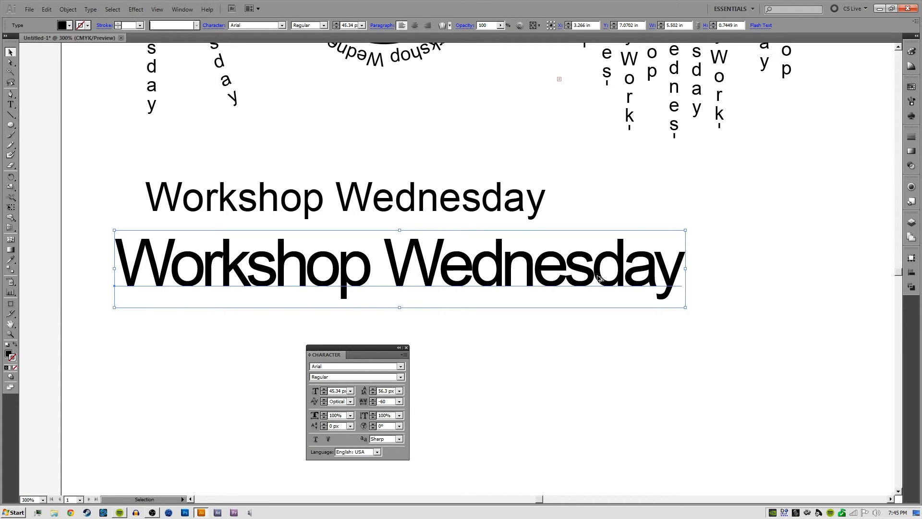
{"action": "key", "text": "alt+Right"}
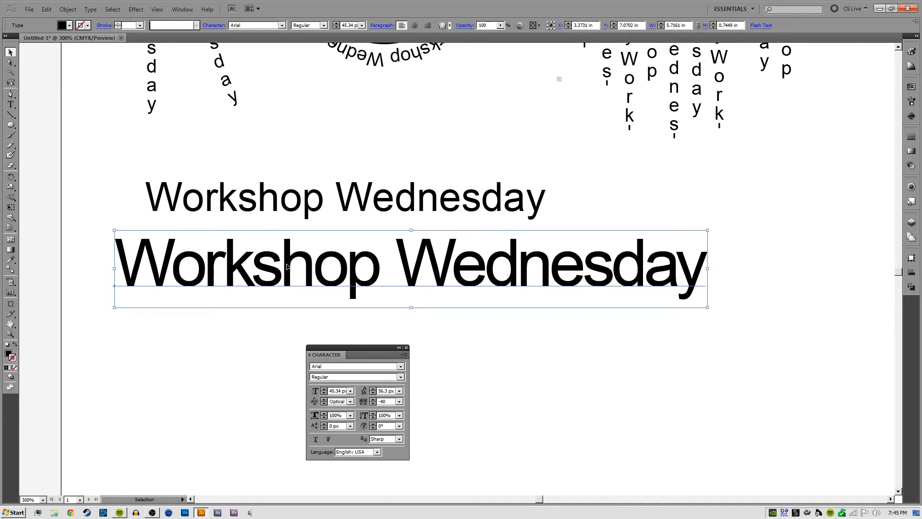
{"action": "left_click", "coordinate": [243, 338]}
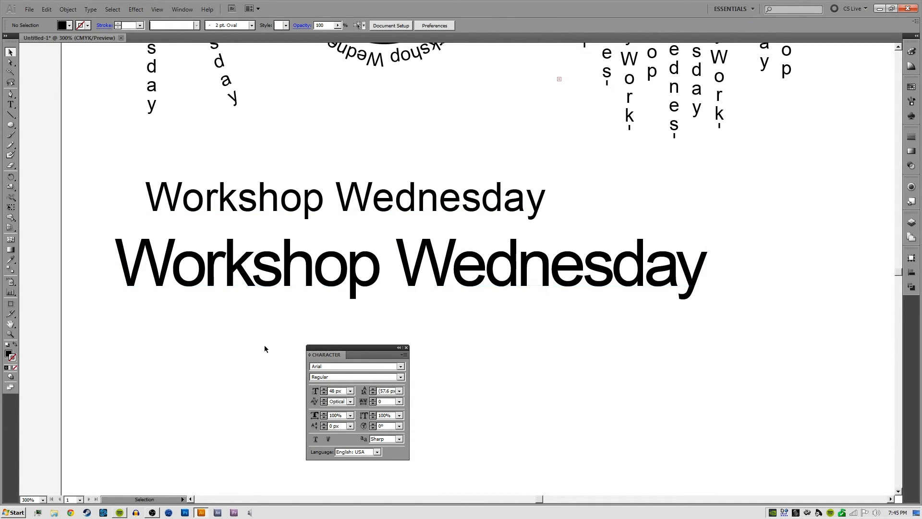
Select the large Workshop Wednesday line and set its tracking to 0
{"action": "left_click", "coordinate": [411, 286]}
{"action": "scroll", "coordinate": [447, 374], "scroll_direction": "down", "scroll_amount": 3}
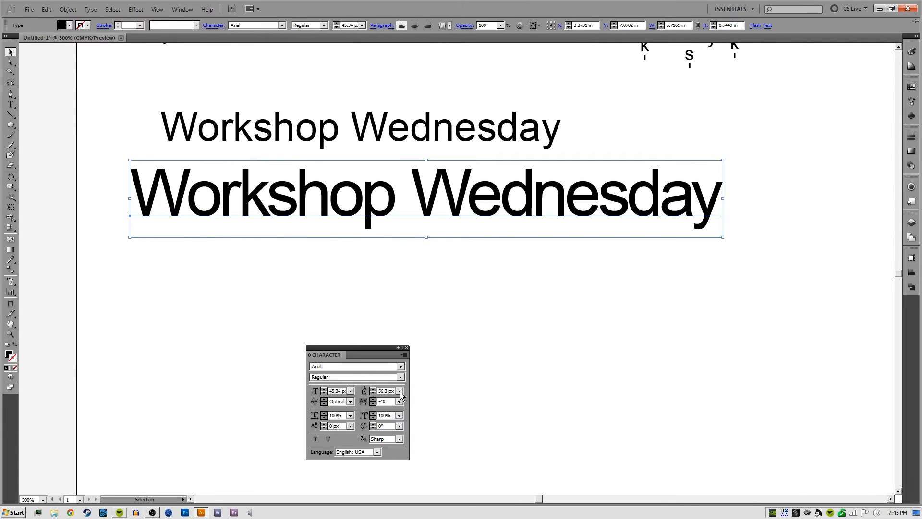
{"action": "left_click_drag", "start_coordinate": [388, 401], "coordinate": [351, 407]}
{"action": "type", "text": "0"}
{"action": "key", "text": "Return"}
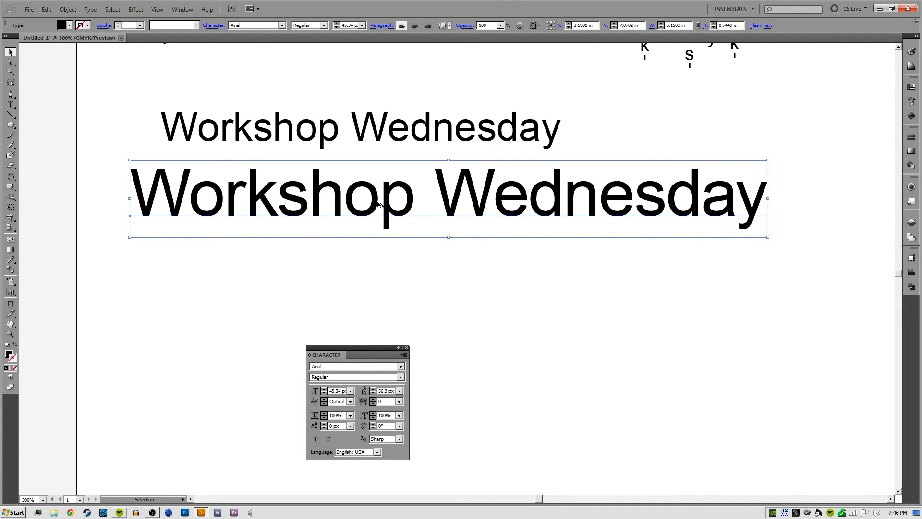
Duplicate the large Workshop Wednesday line straight below itself and squash the copy vertically to a height of about 0.42 in
{"action": "left_click_drag", "start_coordinate": [379, 204], "coordinate": [379, 305], "text": "alt+shift"}
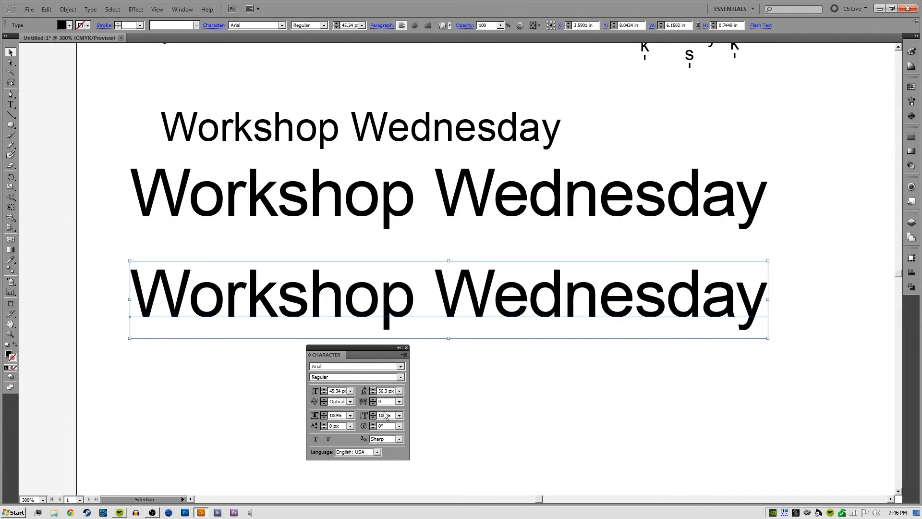
{"action": "left_click_drag", "start_coordinate": [344, 415], "coordinate": [329, 416]}
{"action": "left_click", "coordinate": [246, 356]}
{"action": "left_click_drag", "start_coordinate": [263, 371], "coordinate": [239, 328]}
{"action": "left_click", "coordinate": [261, 272]}
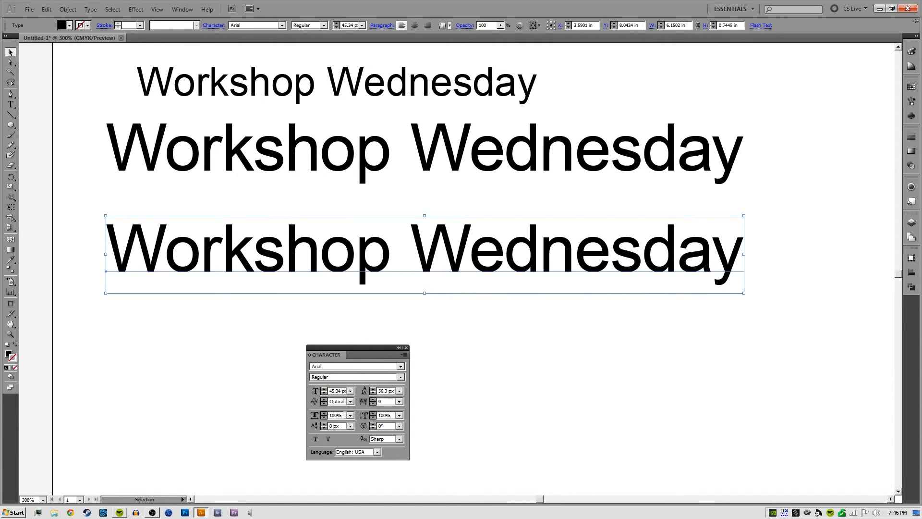
{"action": "left_click_drag", "start_coordinate": [425, 216], "coordinate": [425, 247]}
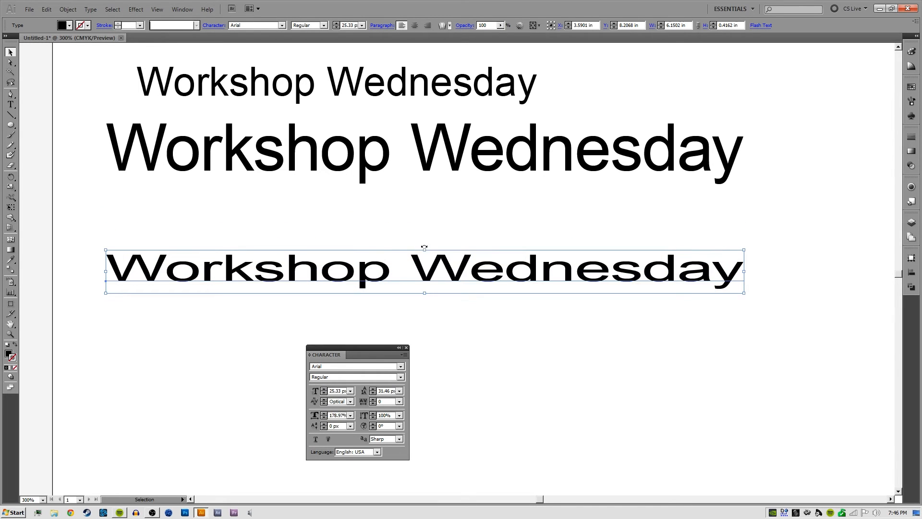
Reset the squashed copy's horizontal scale to 100% and deselect it
{"action": "left_click", "coordinate": [338, 415]}
{"action": "type", "text": "0"}
{"action": "left_click", "coordinate": [389, 416]}
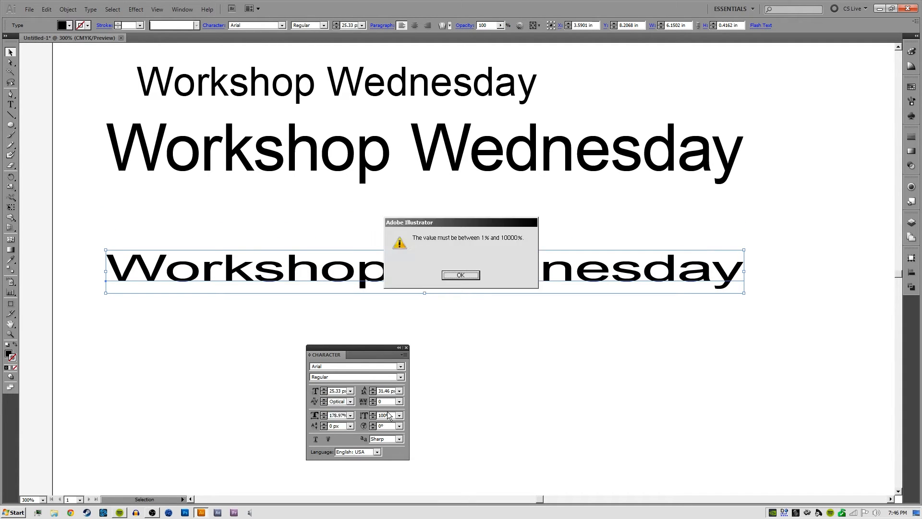
{"action": "key", "text": "Return"}
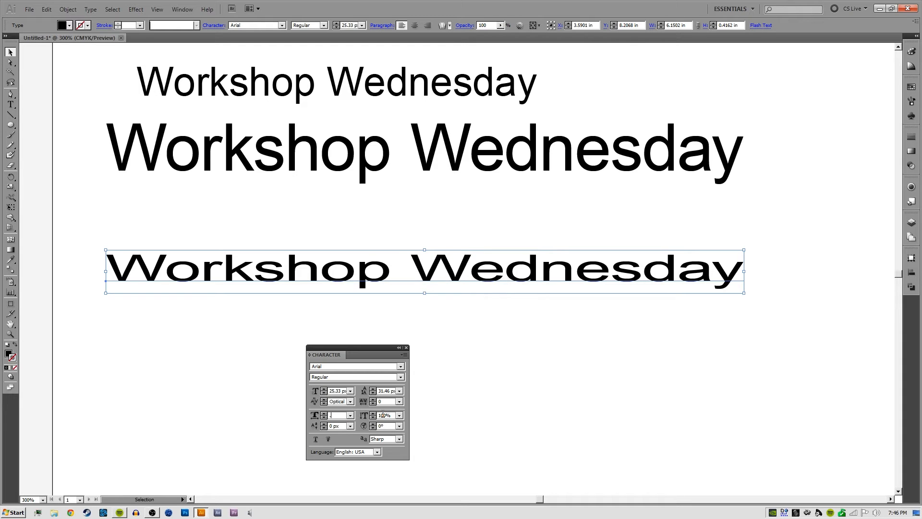
{"action": "type", "text": "100"}
{"action": "key", "text": "Return"}
{"action": "left_click", "coordinate": [405, 312]}
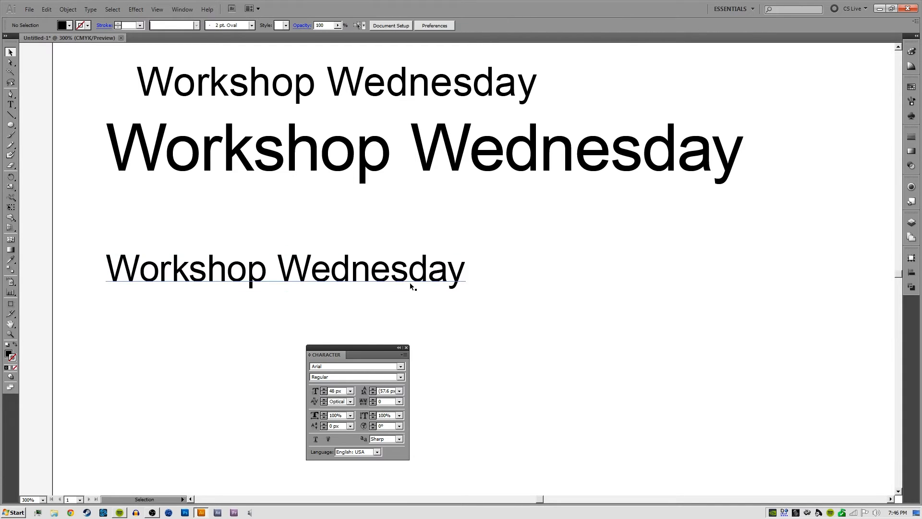
Move the copy up beneath the large line and enlarge it proportionally to a font size of about 35.31 px
{"action": "left_click_drag", "start_coordinate": [406, 282], "coordinate": [435, 234]}
{"action": "left_click", "coordinate": [504, 240]}
{"action": "left_click", "coordinate": [489, 231]}
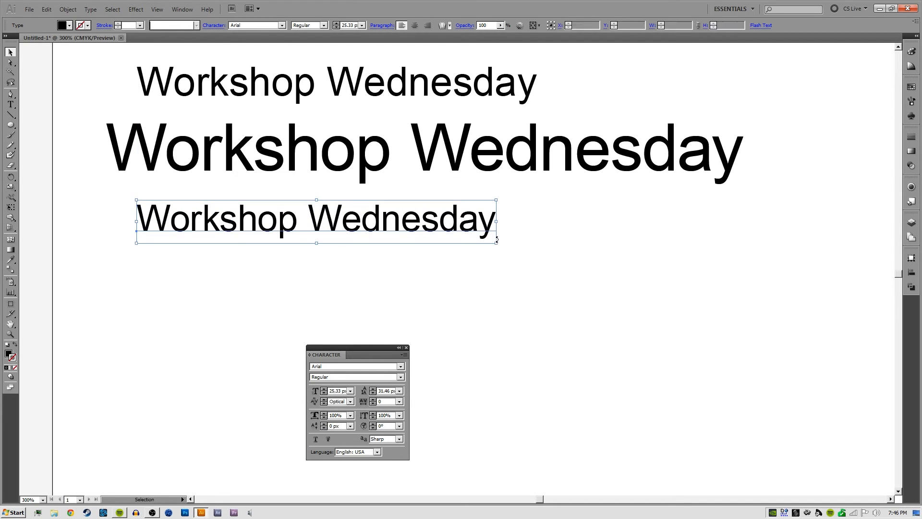
{"action": "left_click_drag", "start_coordinate": [497, 243], "coordinate": [633, 307]}
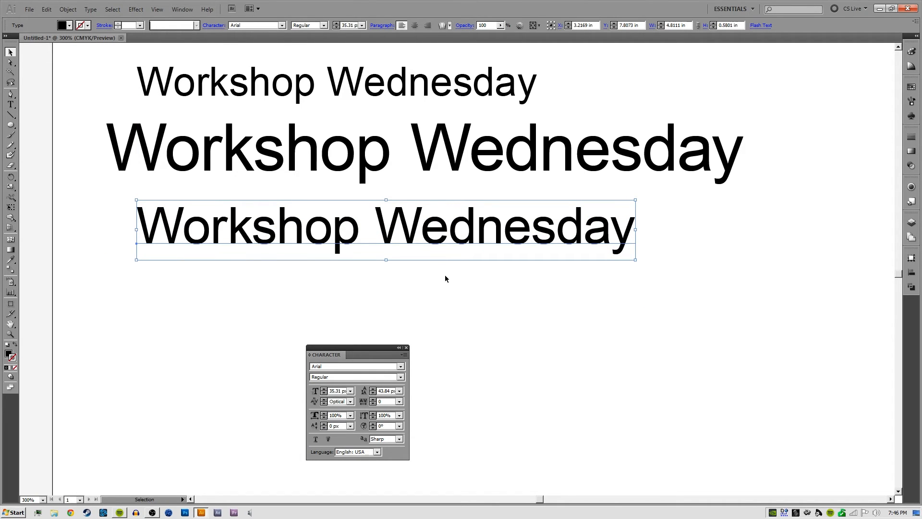
Select all characters of the lowest Workshop Wednesday line and set their horizontal scale to 50%
{"action": "key", "text": "t"}
{"action": "triple_click", "coordinate": [347, 226]}
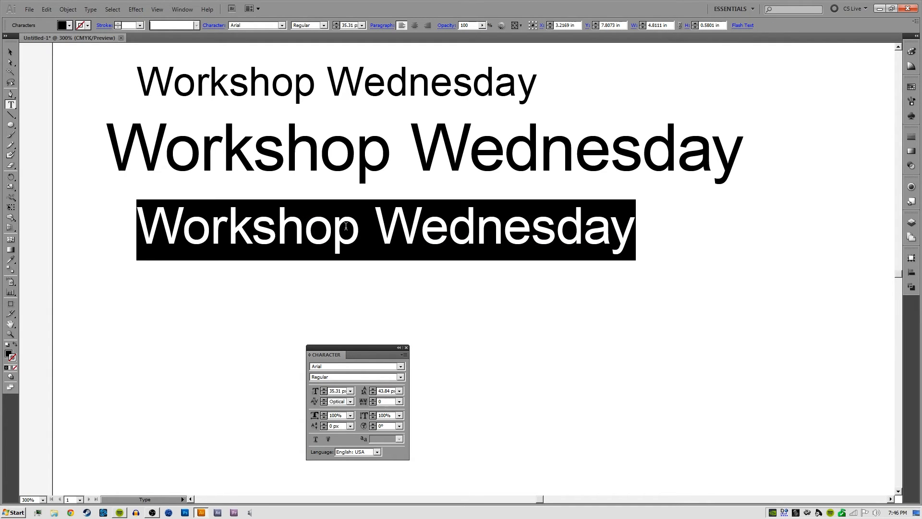
{"action": "left_click", "coordinate": [344, 415]}
{"action": "type", "text": "50"}
{"action": "key", "text": "Return"}
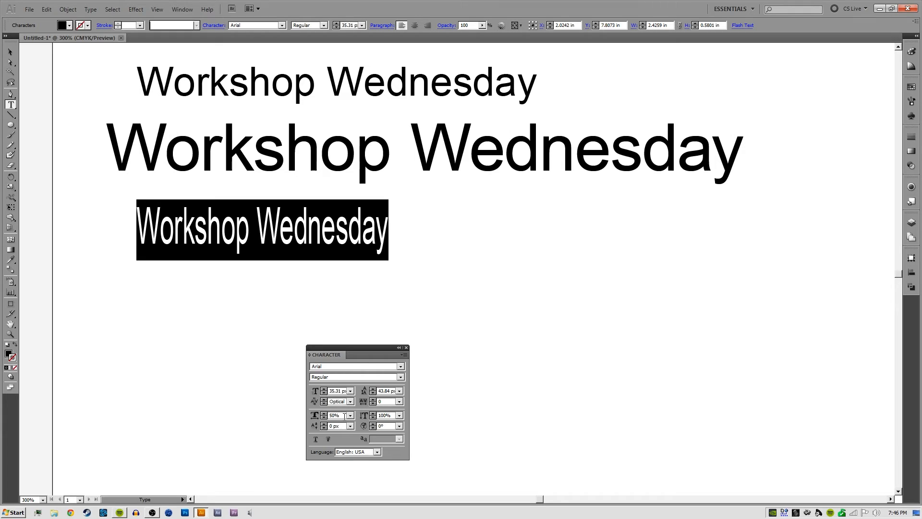
Set the vertical scale of the selected characters to 50% and deselect the text
{"action": "left_click", "coordinate": [389, 416]}
{"action": "type", "text": "50"}
{"action": "key", "text": "Return"}
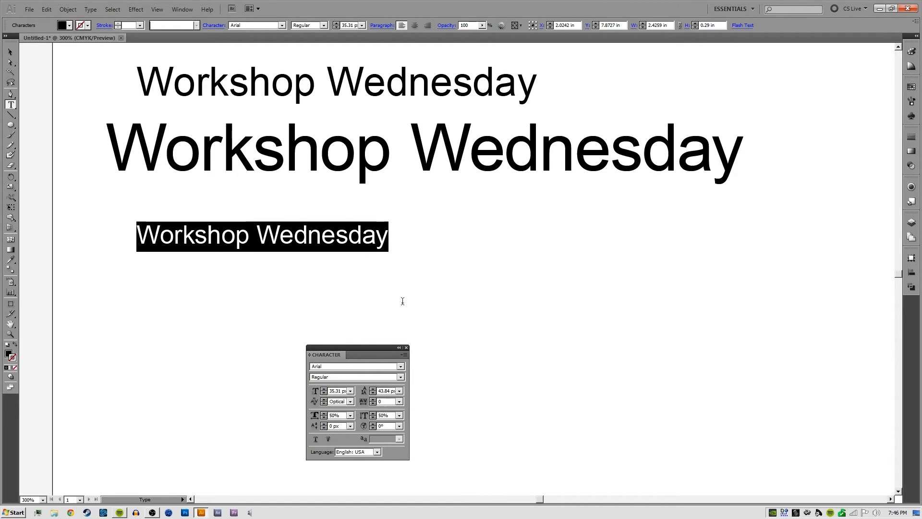
{"action": "left_click", "coordinate": [399, 301], "text": "ctrl"}
{"action": "key", "text": "v"}
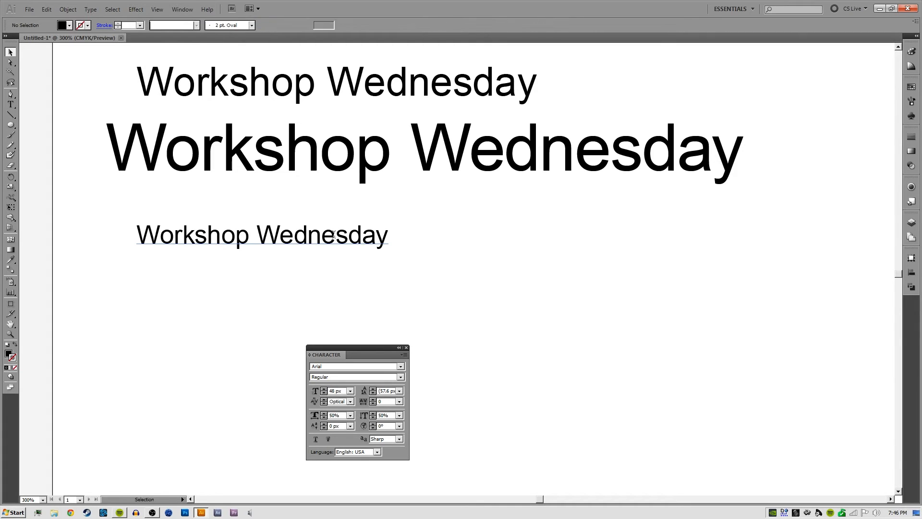
Stretch the lowest line disproportionately taller to a font size of about 94.8 px and move it slightly down
{"action": "left_click", "coordinate": [330, 246]}
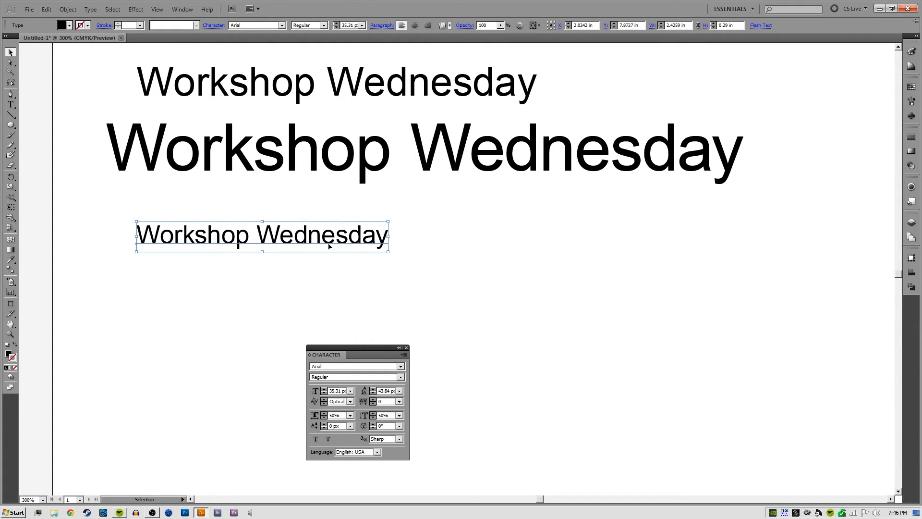
{"action": "left_click_drag", "start_coordinate": [387, 221], "coordinate": [427, 171]}
{"action": "left_click_drag", "start_coordinate": [334, 208], "coordinate": [335, 239]}
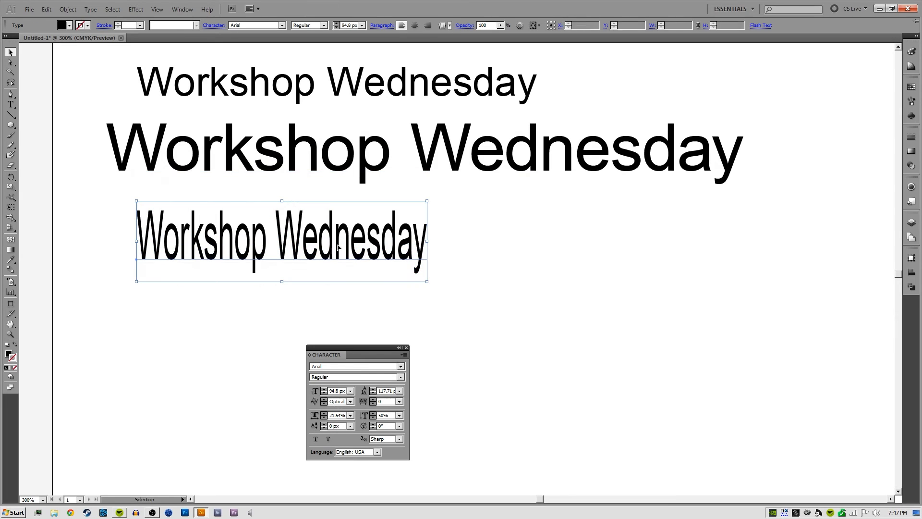
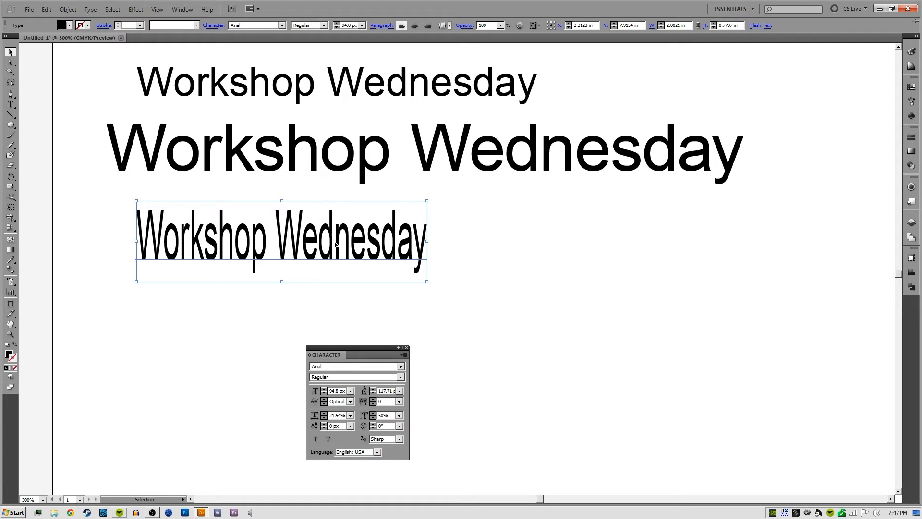
Widen the lowest Workshop Wednesday line and reset its horizontal and vertical scale to 100%
{"action": "left_click_drag", "start_coordinate": [425, 243], "coordinate": [551, 241]}
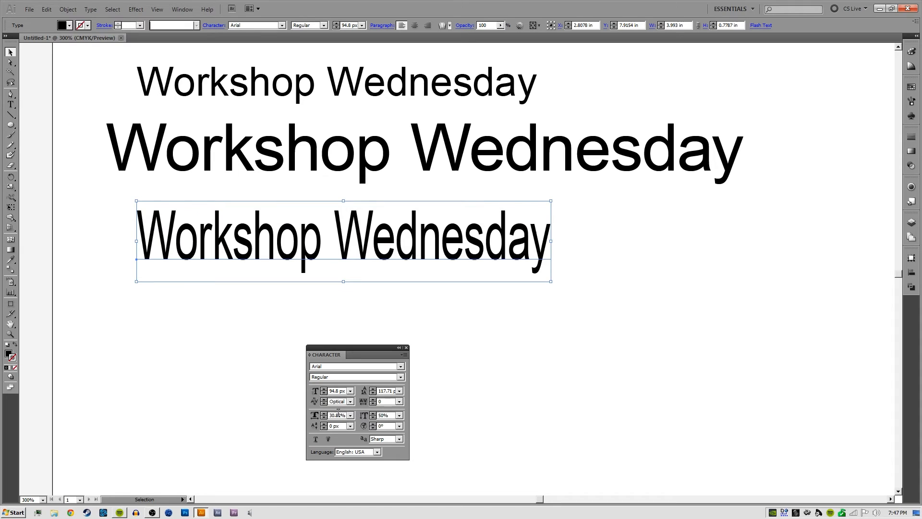
{"action": "left_click_drag", "start_coordinate": [330, 415], "coordinate": [395, 415]}
{"action": "type", "text": "5"}
{"action": "key", "text": "Tab"}
{"action": "type", "text": "100"}
{"action": "key", "text": "Return"}
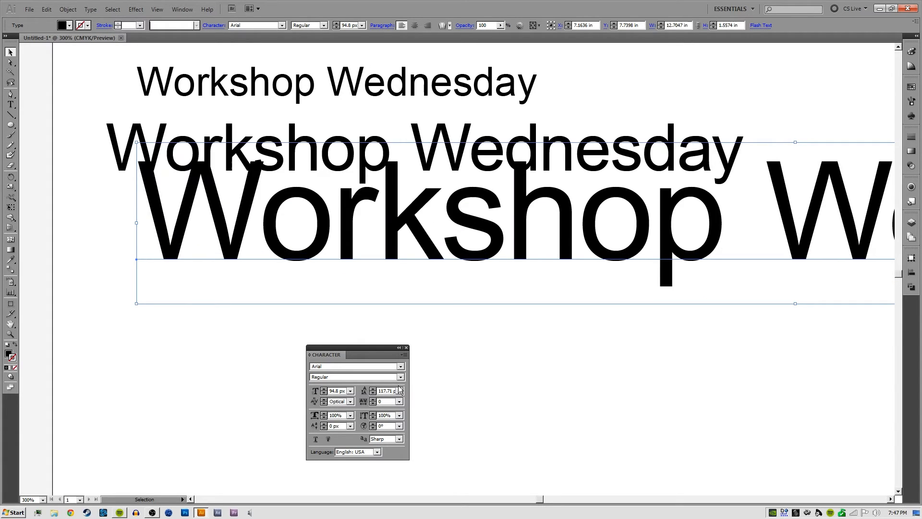
Try a font size of 100 px on the lowest line and replace it with 48 px
{"action": "double_click", "coordinate": [335, 390]}
{"action": "type", "text": "100"}
{"action": "key", "text": "Return"}
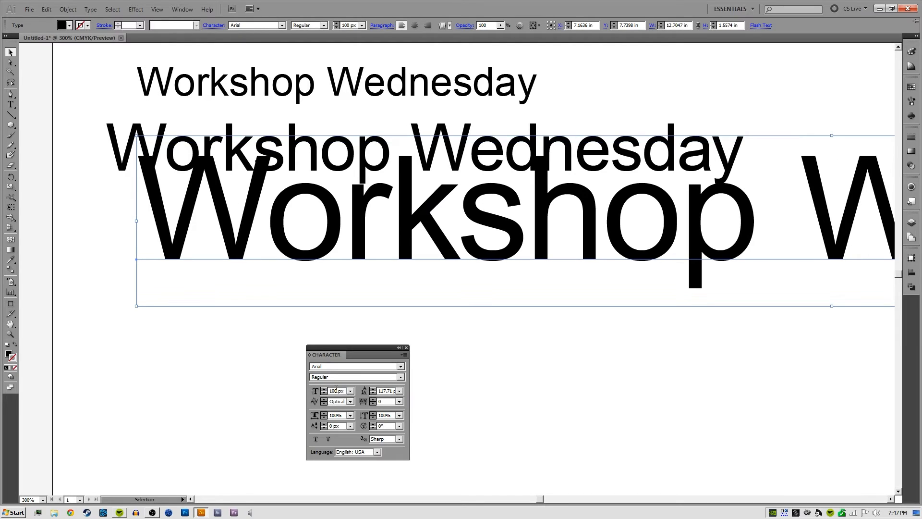
{"action": "double_click", "coordinate": [341, 389]}
{"action": "type", "text": "1"}
{"action": "key", "text": "BackSpace"}
{"action": "key", "text": "BackSpace"}
{"action": "type", "text": "48"}
{"action": "key", "text": "Return"}
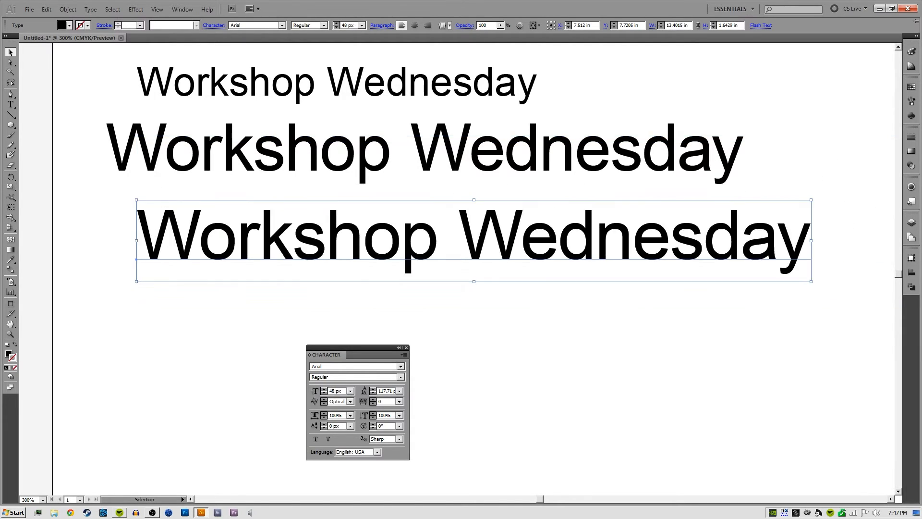
Shrink the lowest line proportionally to a font size of about 28.56 px and deselect it
{"action": "left_click", "coordinate": [563, 343]}
{"action": "left_click", "coordinate": [560, 254]}
{"action": "left_click_drag", "start_coordinate": [813, 281], "coordinate": [539, 263]}
{"action": "left_click", "coordinate": [612, 222]}
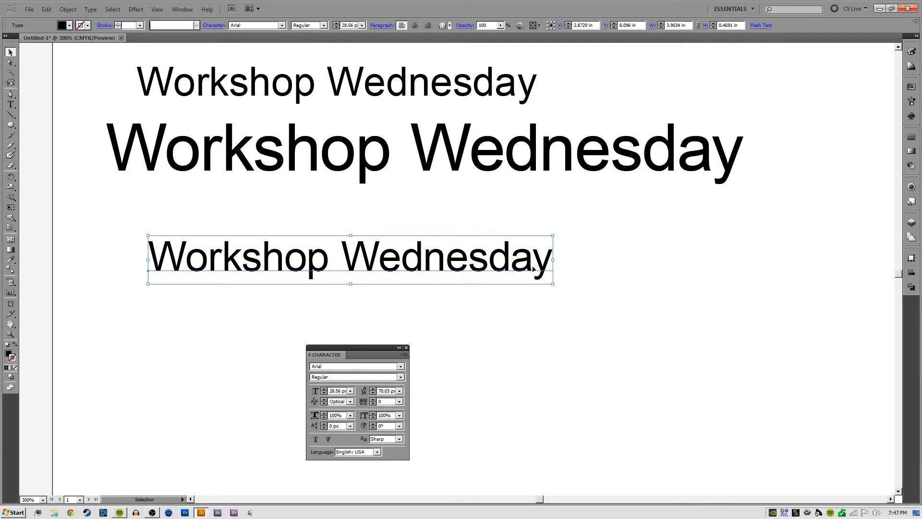
{"action": "left_click", "coordinate": [457, 357]}
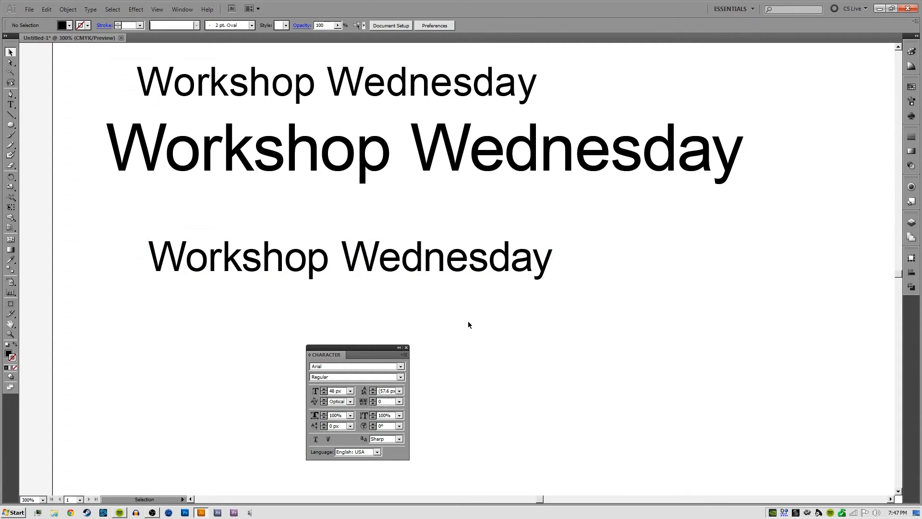
Move the lowest line slightly right and down, and deselect it
{"action": "left_click", "coordinate": [476, 263]}
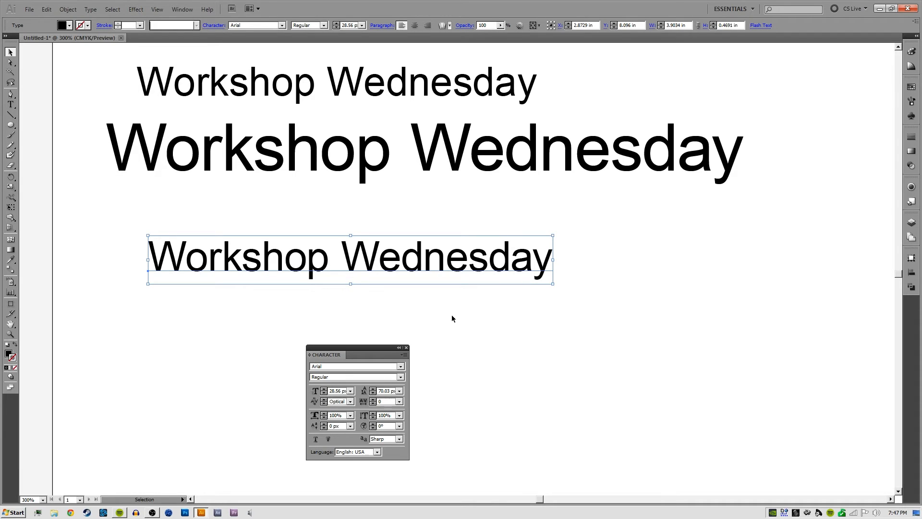
{"action": "left_click", "coordinate": [445, 354]}
{"action": "left_click_drag", "start_coordinate": [426, 258], "coordinate": [470, 262]}
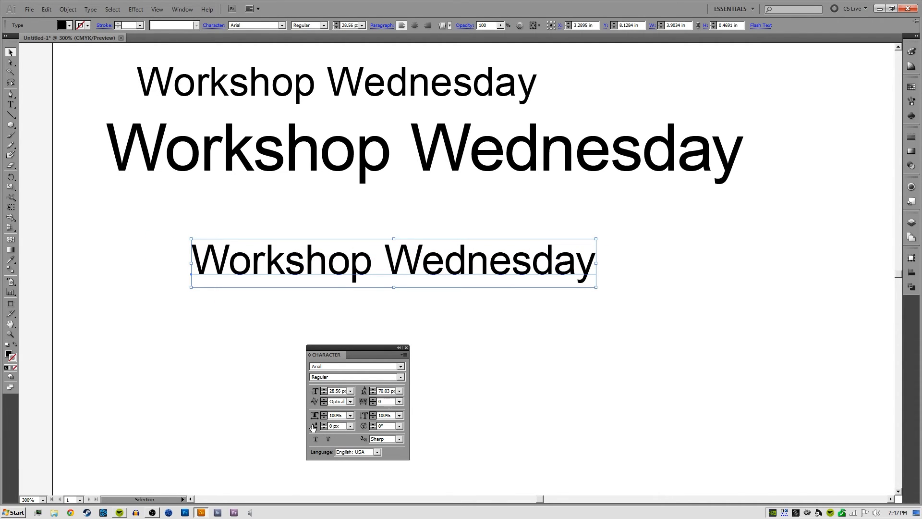
{"action": "left_click", "coordinate": [263, 294]}
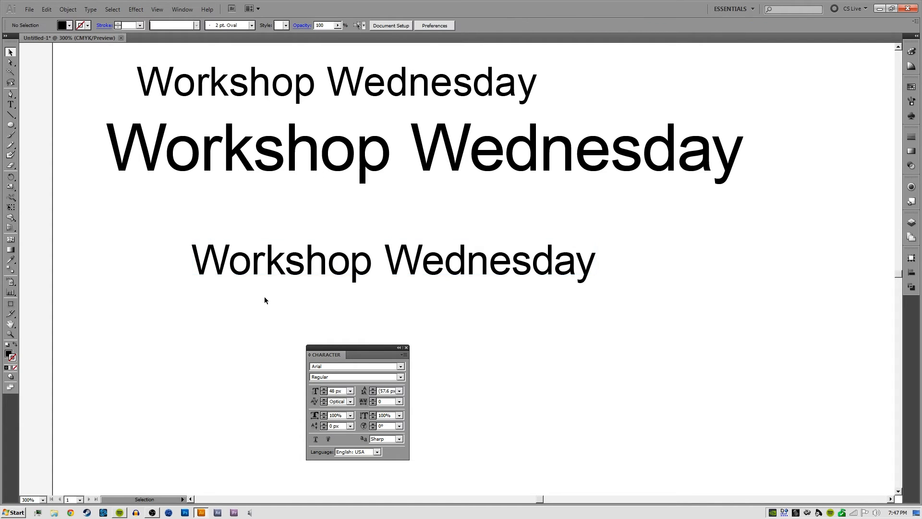
Examine the letters of the lowest line up close, briefly highlighting the first letter o
{"action": "key", "text": "ctrl+="}
{"action": "left_click_drag", "start_coordinate": [335, 287], "coordinate": [396, 289]}
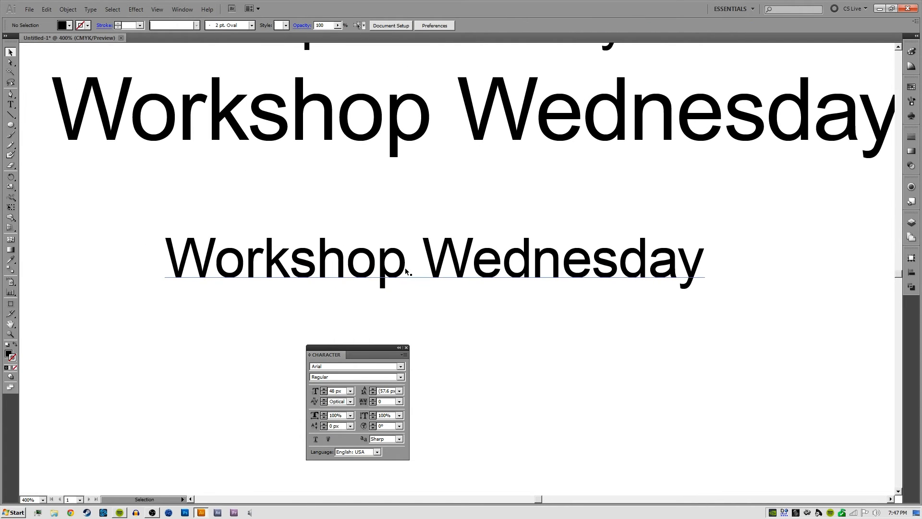
{"action": "key", "text": "t"}
{"action": "left_click_drag", "start_coordinate": [218, 263], "coordinate": [232, 263]}
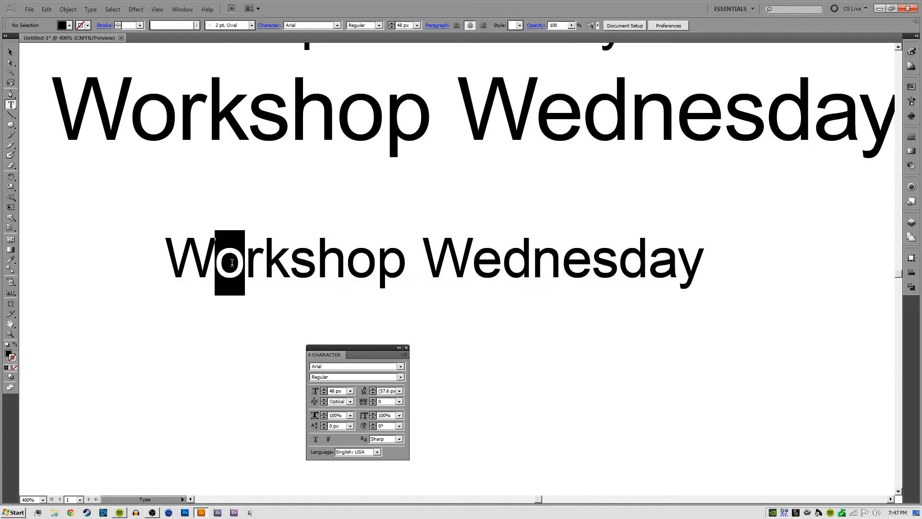
{"action": "left_click", "coordinate": [230, 318], "text": "ctrl"}
{"action": "key", "text": "ctrl+plus"}
{"action": "key", "text": "ctrl+plus"}
{"action": "left_click_drag", "start_coordinate": [166, 267], "coordinate": [440, 255]}
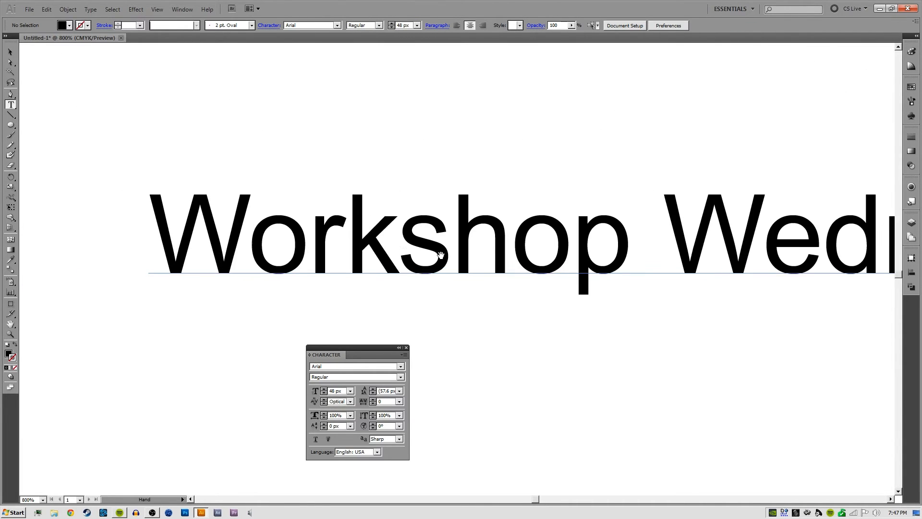
{"action": "left_click_drag", "start_coordinate": [348, 236], "coordinate": [253, 186]}
{"action": "left_click", "coordinate": [311, 318], "text": "ctrl"}
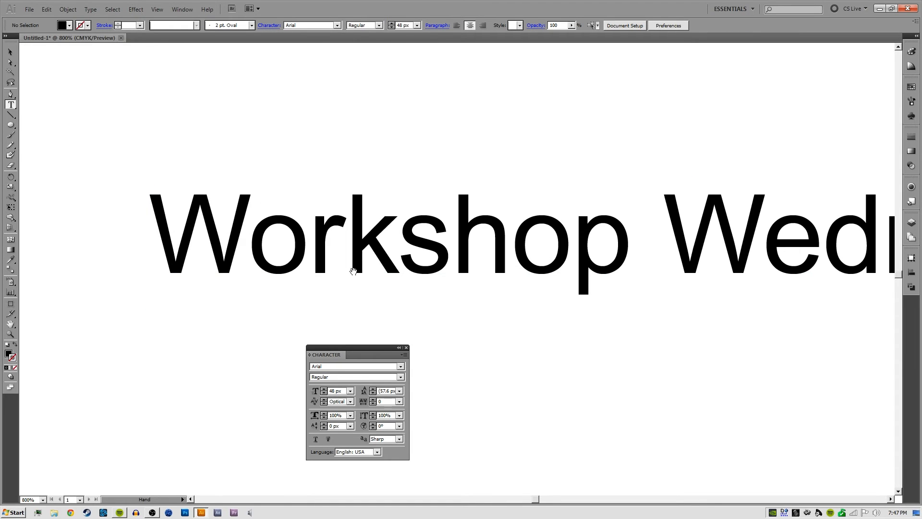
Move the lowest line slightly up and left beneath the large line
{"action": "left_click_drag", "start_coordinate": [353, 272], "coordinate": [418, 236]}
{"action": "key", "text": "v"}
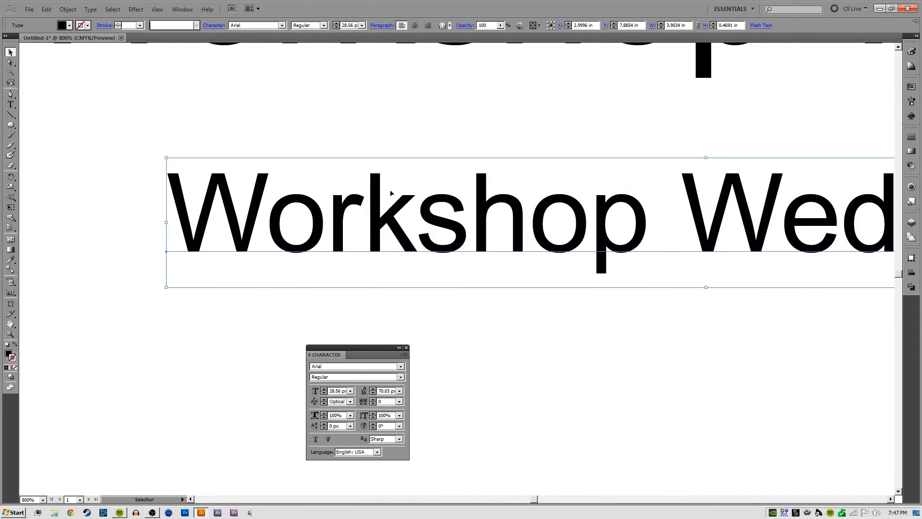
{"action": "left_click_drag", "start_coordinate": [391, 193], "coordinate": [294, 240]}
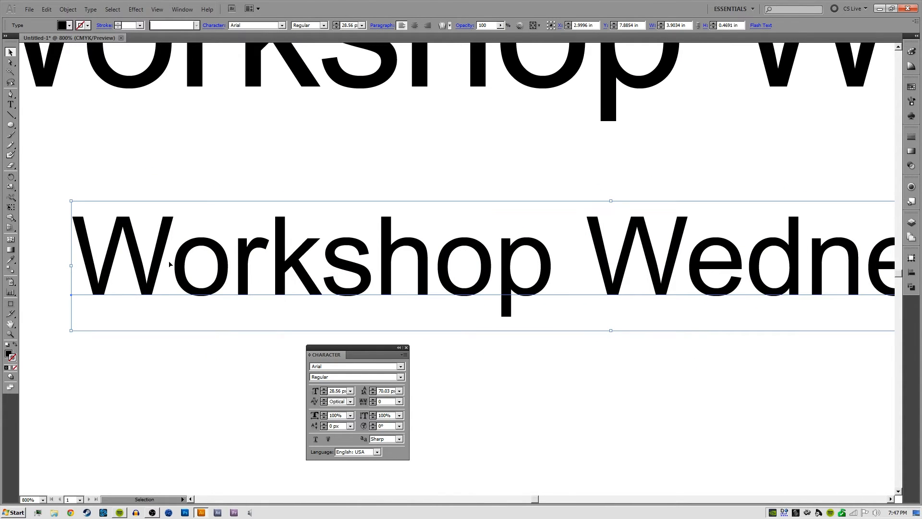
Raise the letters "orkshop" in the lowest line with a baseline shift of 2 px
{"action": "key", "text": "t"}
{"action": "left_click_drag", "start_coordinate": [232, 261], "coordinate": [545, 259]}
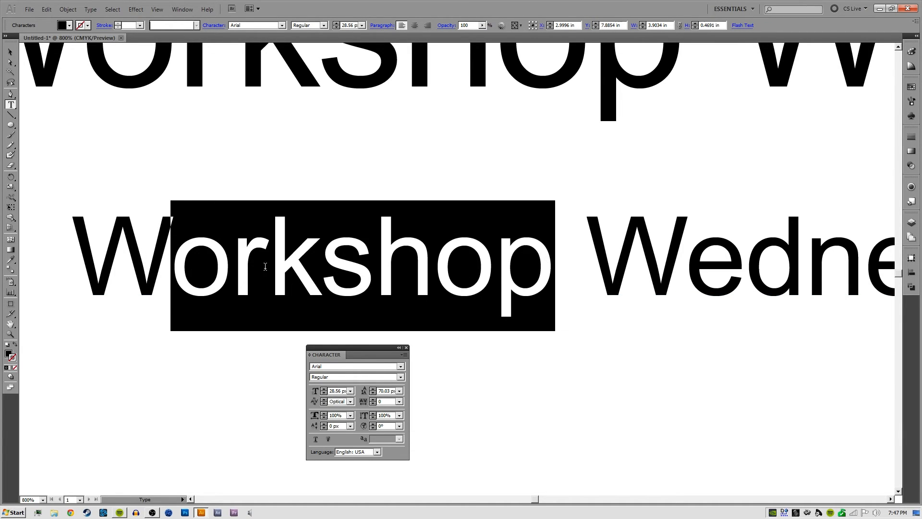
{"action": "left_click", "coordinate": [342, 425]}
{"action": "key", "text": "Up"}
{"action": "key", "text": "Up"}
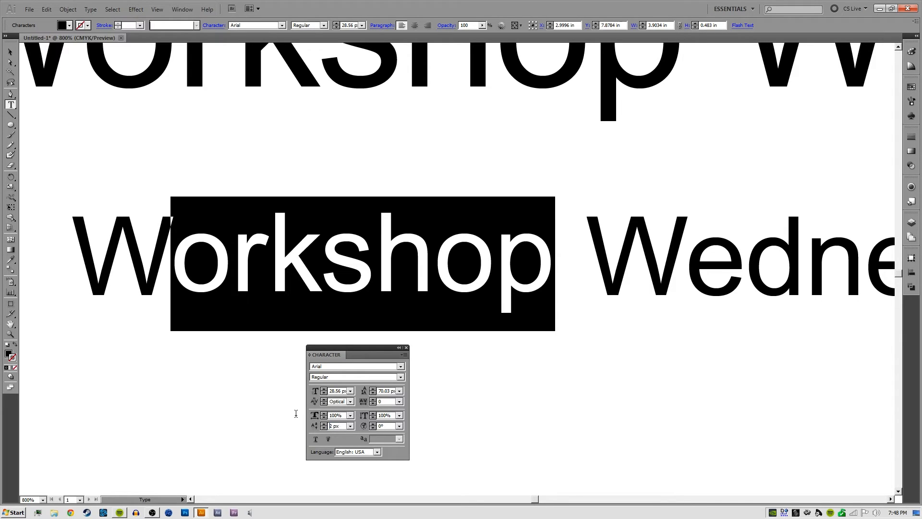
{"action": "key", "text": "Down"}
{"action": "key", "text": "Up"}
{"action": "left_click", "coordinate": [221, 378], "text": "ctrl"}
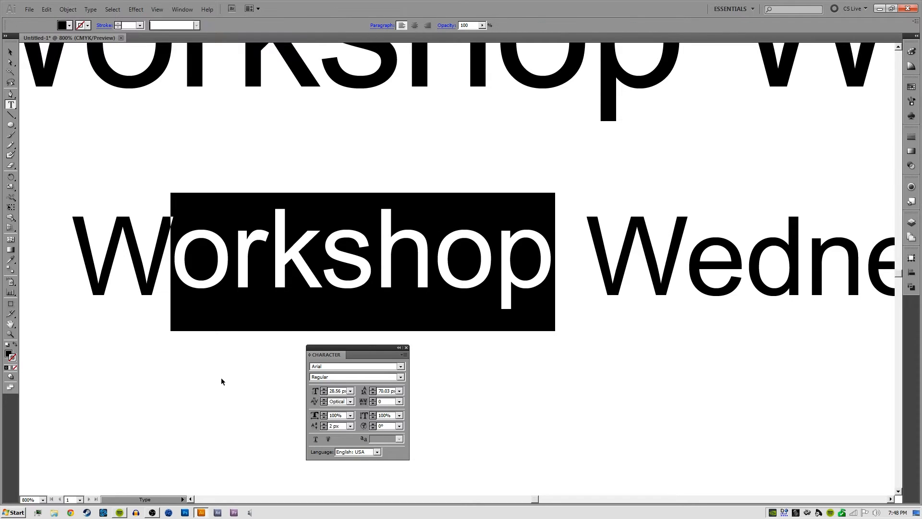
Examine the baseline offset between each capital W and the raised letters "orkshop" in the lowest line
{"action": "key", "text": "v"}
{"action": "key", "text": "ctrl+equal"}
{"action": "key", "text": "ctrl+equal"}
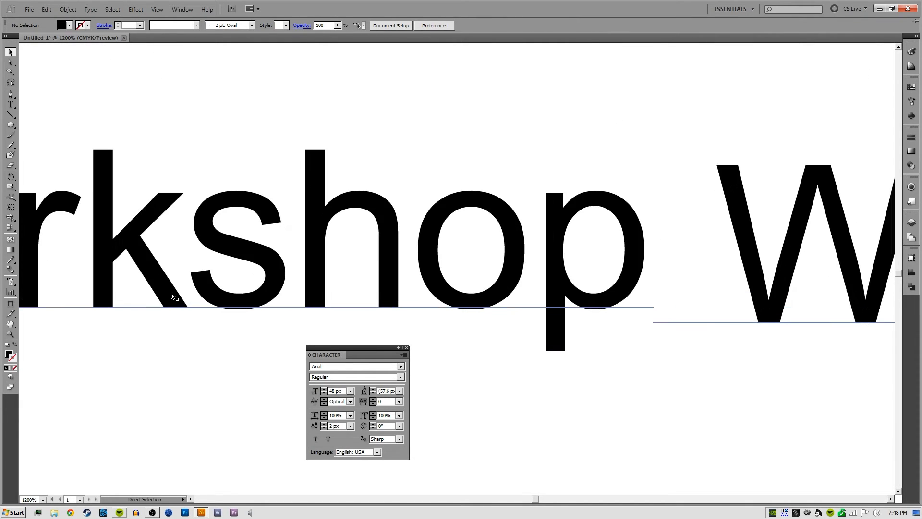
{"action": "scroll", "coordinate": [170, 289], "scroll_direction": "left", "scroll_amount": 3}
{"action": "left_click_drag", "start_coordinate": [125, 257], "coordinate": [285, 278]}
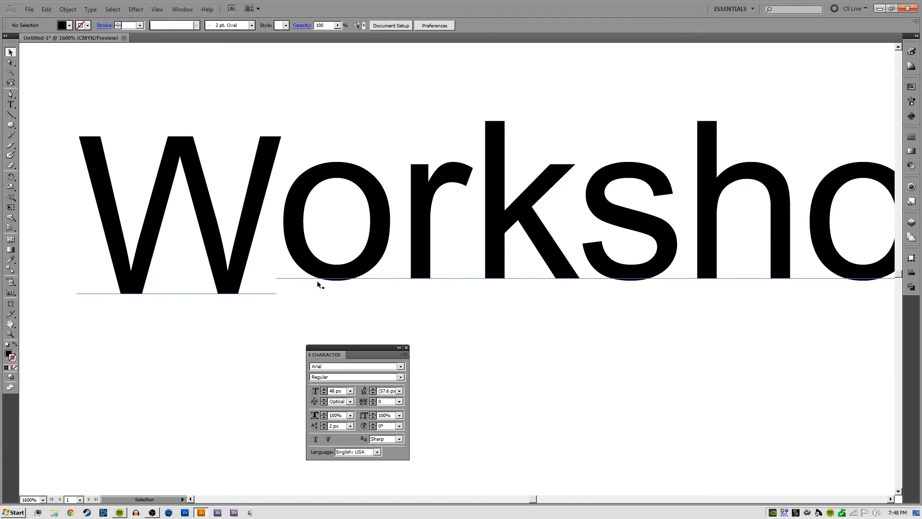
{"action": "left_click", "coordinate": [284, 270]}
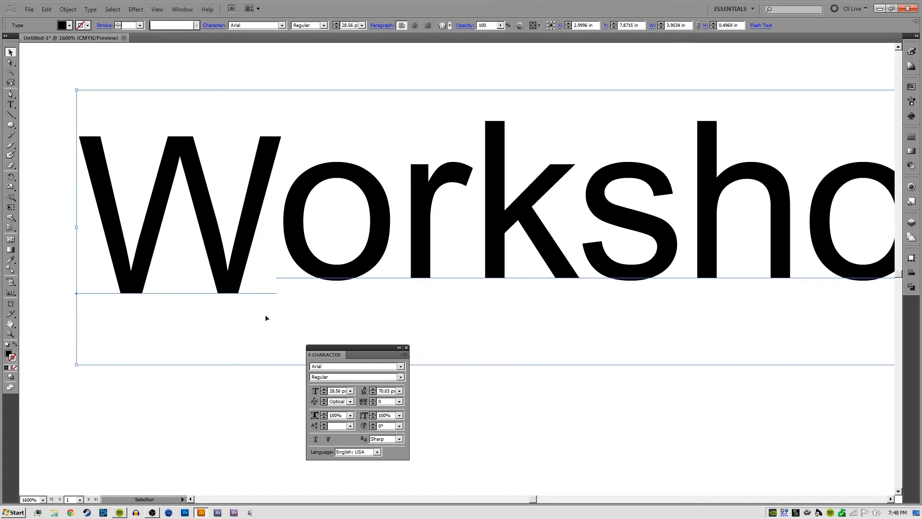
{"action": "key", "text": "space"}
{"action": "left_click_drag", "start_coordinate": [403, 221], "coordinate": [340, 244]}
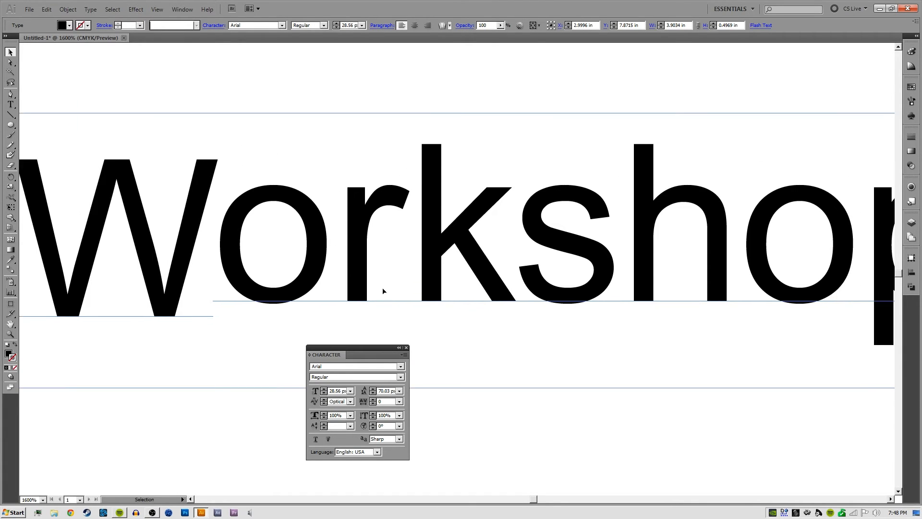
{"action": "key", "text": "space"}
{"action": "left_click_drag", "start_coordinate": [432, 253], "coordinate": [364, 241]}
{"action": "left_click_drag", "start_coordinate": [276, 245], "coordinate": [164, 224]}
{"action": "key", "text": "space"}
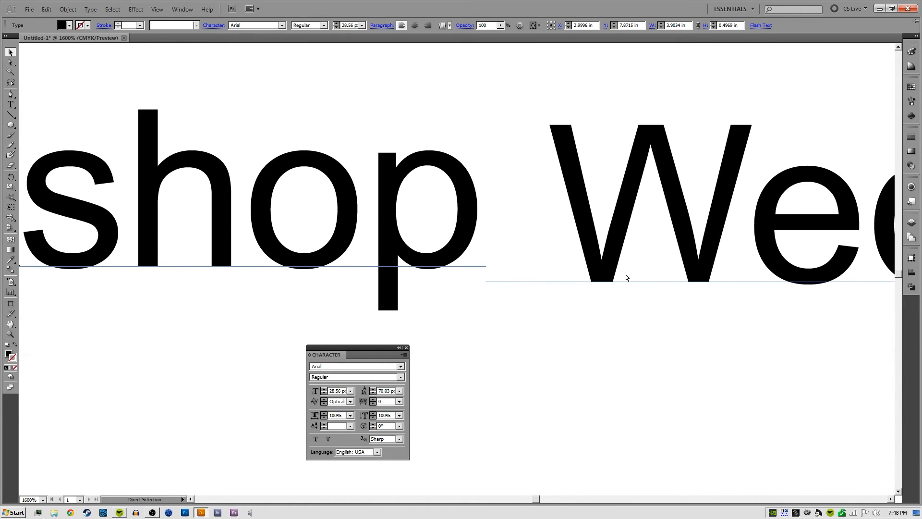
Raise the letters "ednesday" in the lowest line with a baseline shift of 2 px and finish editing the text
{"action": "key", "text": "ctrl+minus"}
{"action": "key", "text": "ctrl+minus"}
{"action": "key", "text": "ctrl+minus"}
{"action": "key", "text": "t"}
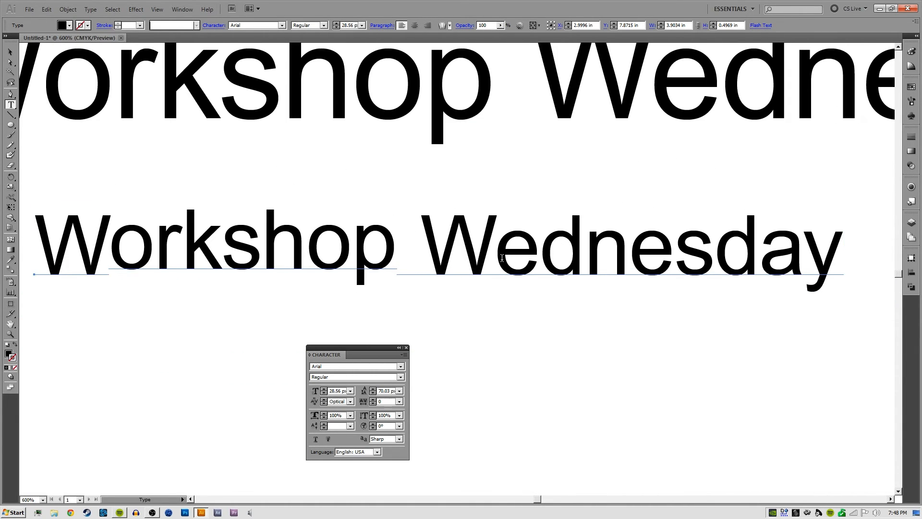
{"action": "left_click_drag", "start_coordinate": [495, 250], "coordinate": [856, 273]}
{"action": "double_click", "coordinate": [338, 426]}
{"action": "type", "text": "2"}
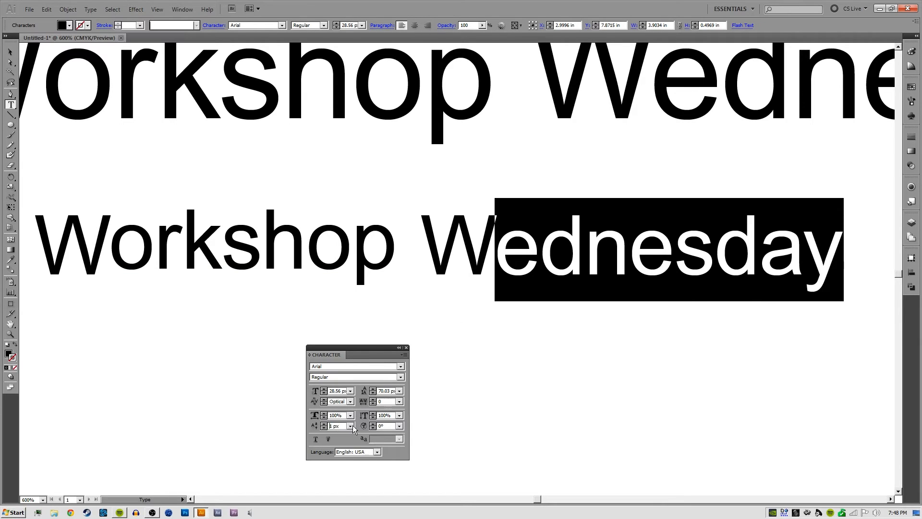
{"action": "key", "text": "Return"}
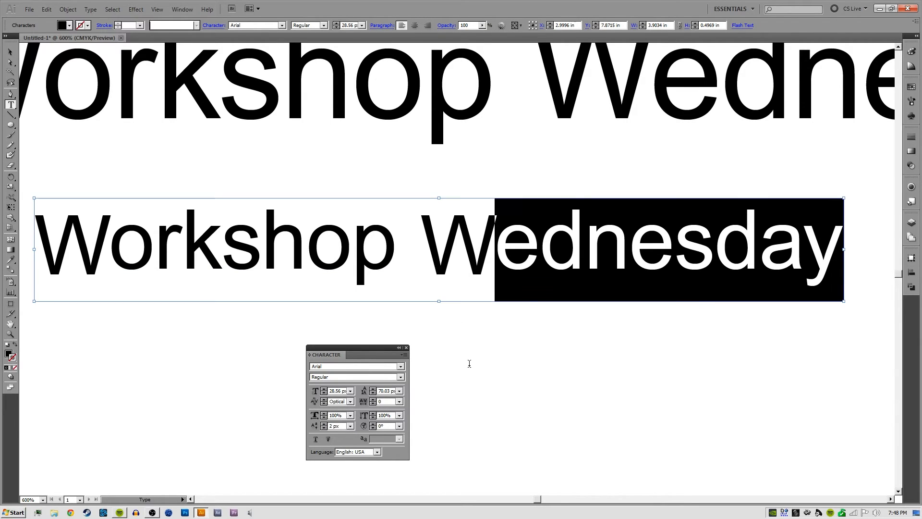
{"action": "left_click", "coordinate": [540, 249]}
{"action": "key", "text": "Escape"}
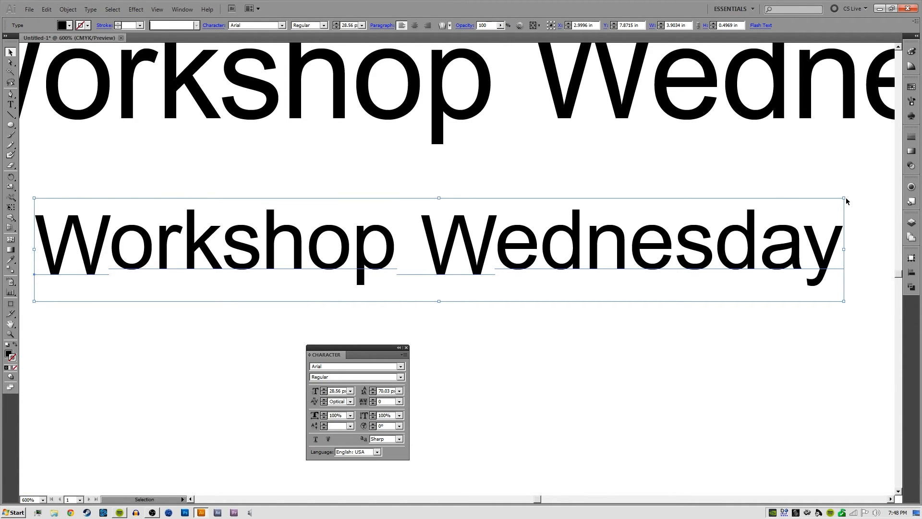
Shrink the lowest line proportionally to a font size of about 13.65 px, move it slightly right and up, and deselect it
{"action": "left_click_drag", "start_coordinate": [844, 197], "coordinate": [423, 222]}
{"action": "left_click", "coordinate": [470, 202]}
{"action": "left_click_drag", "start_coordinate": [291, 210], "coordinate": [377, 207]}
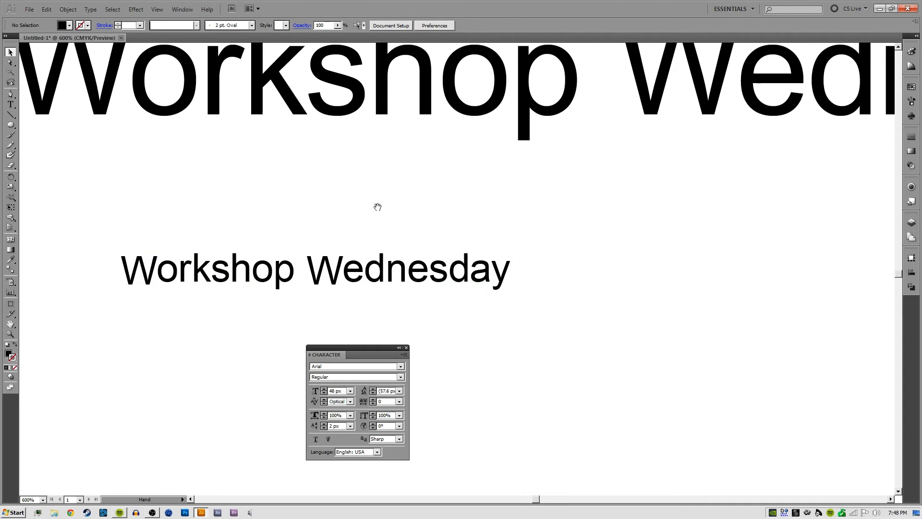
{"action": "left_click", "coordinate": [351, 270]}
{"action": "left_click_drag", "start_coordinate": [357, 280], "coordinate": [426, 248]}
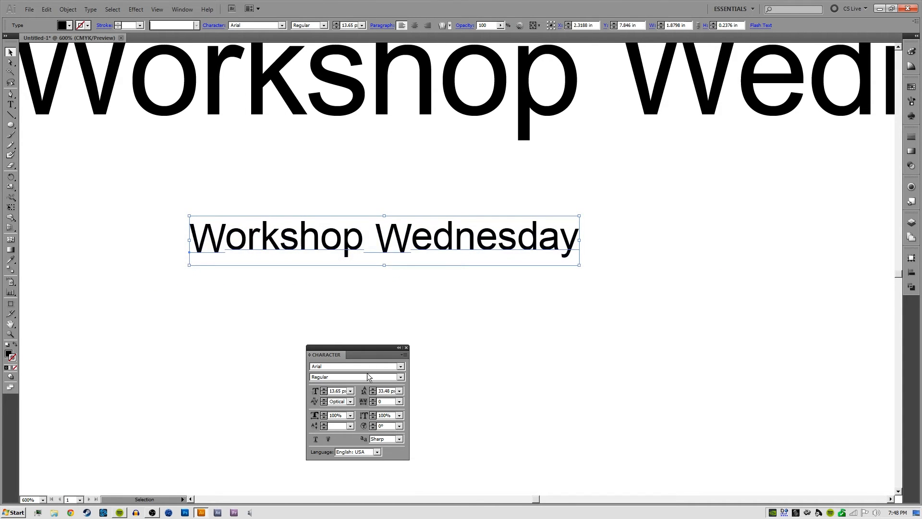
{"action": "left_click", "coordinate": [383, 311]}
{"action": "key", "text": "y"}
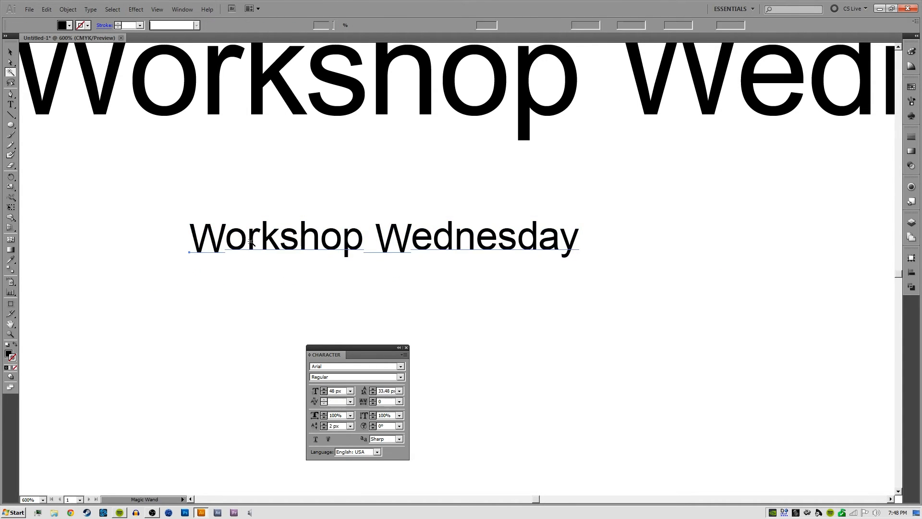
{"action": "left_click", "coordinate": [250, 242]}
{"action": "left_click", "coordinate": [268, 274]}
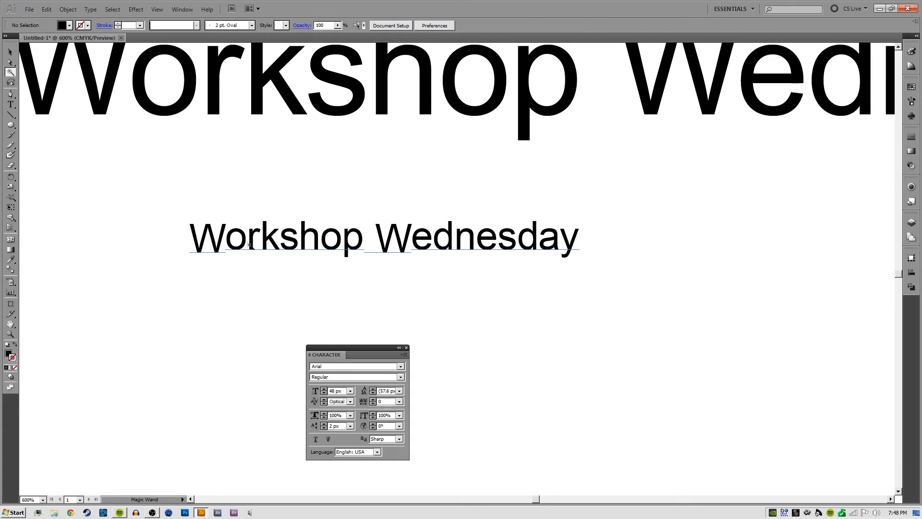
Select the letters "orkshop" in the small line and set their font size to 14 px
{"action": "key", "text": "t"}
{"action": "double_click", "coordinate": [250, 243]}
{"action": "left_click", "coordinate": [259, 244]}
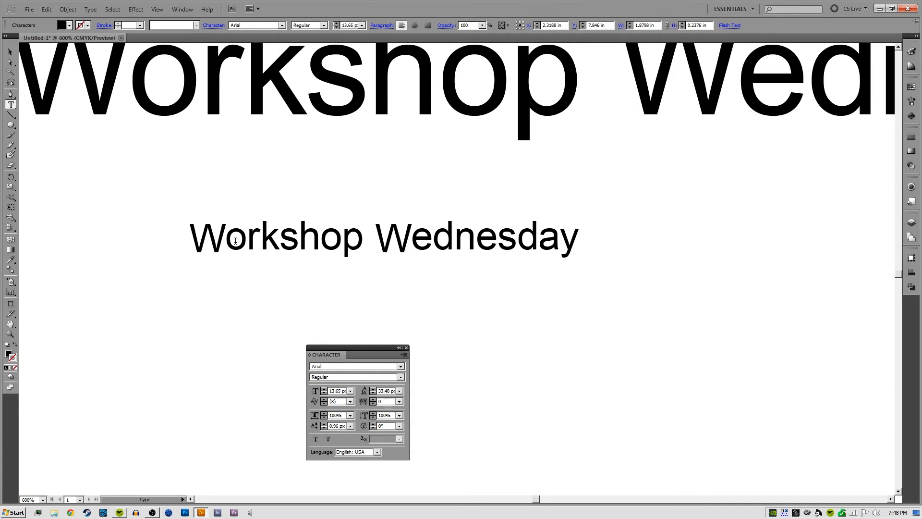
{"action": "left_click_drag", "start_coordinate": [222, 238], "coordinate": [360, 239]}
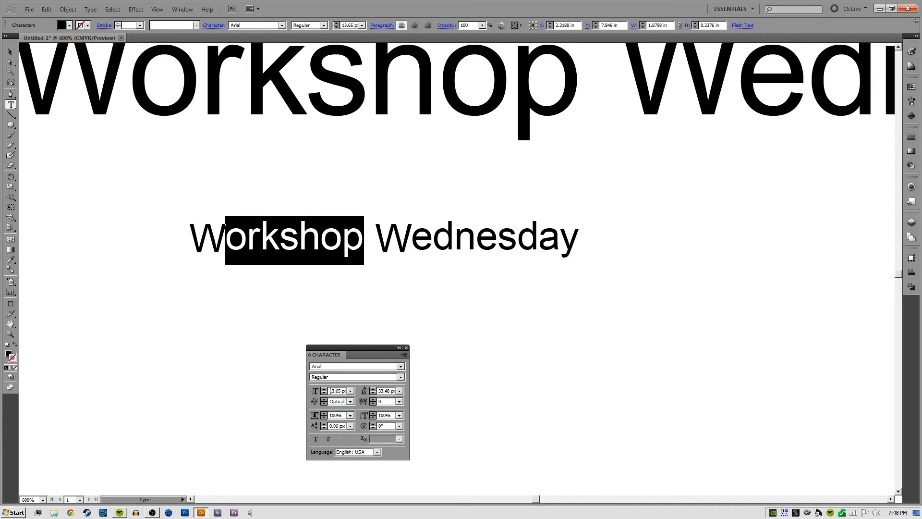
{"action": "double_click", "coordinate": [341, 390]}
{"action": "left_click", "coordinate": [332, 390]}
{"action": "left_click_drag", "start_coordinate": [338, 390], "coordinate": [292, 386]}
{"action": "type", "text": "14"}
{"action": "key", "text": "Return"}
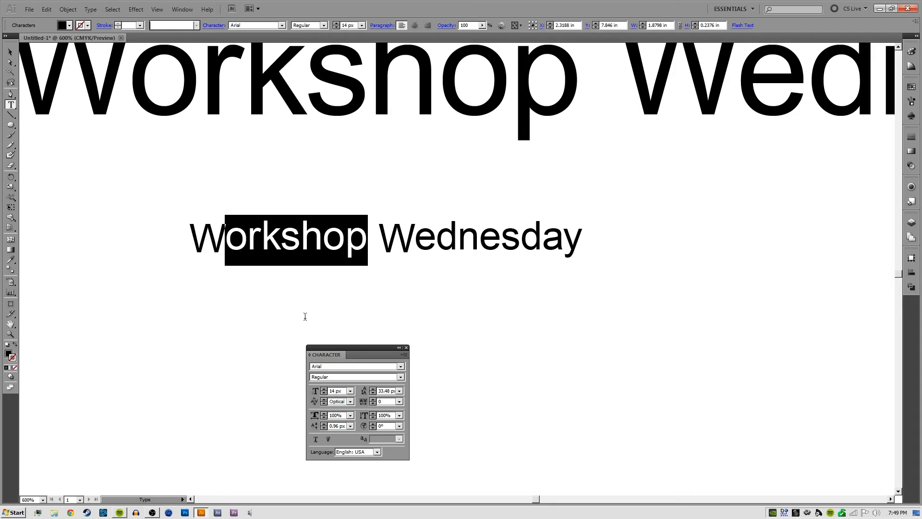
Reselect the letters "orkshop" in the small line and set their baseline shift to 2 px
{"action": "left_click", "coordinate": [294, 264]}
{"action": "left_click", "coordinate": [262, 230]}
{"action": "left_click_drag", "start_coordinate": [229, 234], "coordinate": [367, 235]}
{"action": "double_click", "coordinate": [336, 427]}
{"action": "left_click", "coordinate": [339, 426]}
{"action": "left_click_drag", "start_coordinate": [340, 426], "coordinate": [314, 427]}
{"action": "left_click", "coordinate": [336, 426]}
{"action": "type", "text": "2"}
{"action": "key", "text": "Return"}
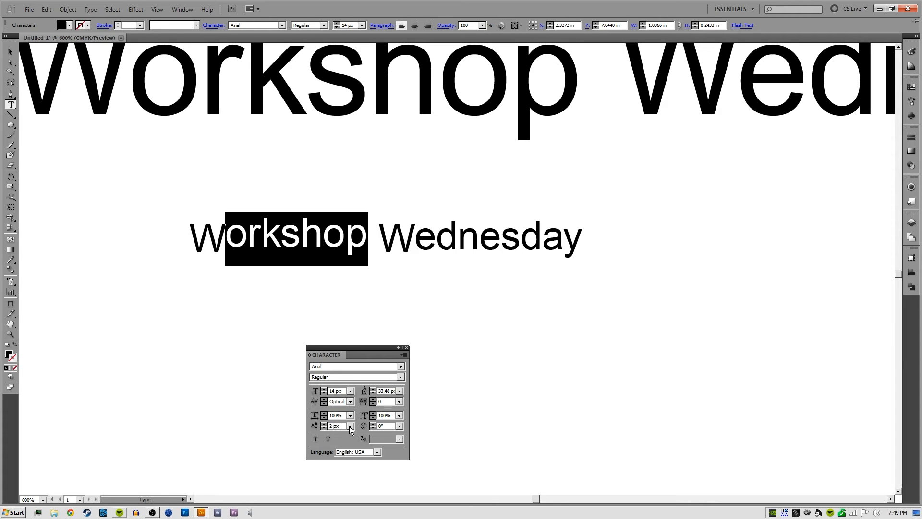
Finish editing the small line, enlarge it proportionally to about 4.67 in wide and place it just below the large line
{"action": "key", "text": "Escape"}
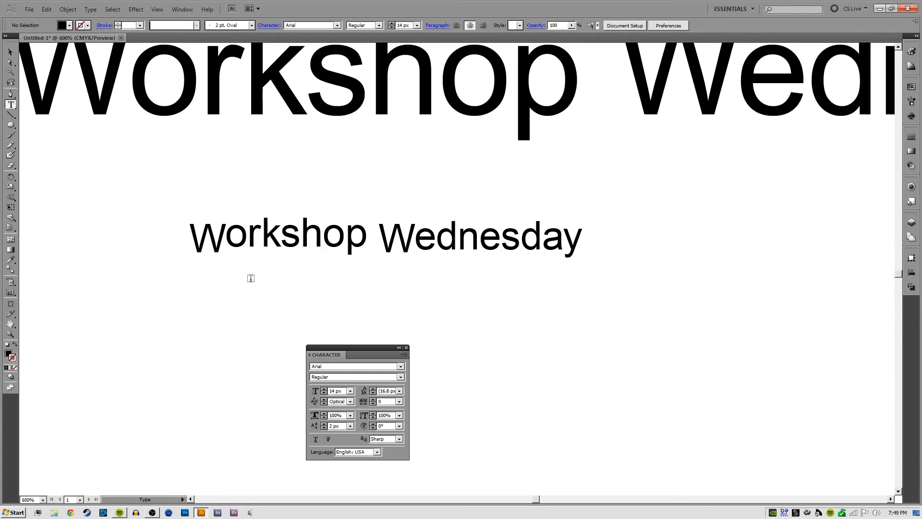
{"action": "left_click", "coordinate": [245, 248]}
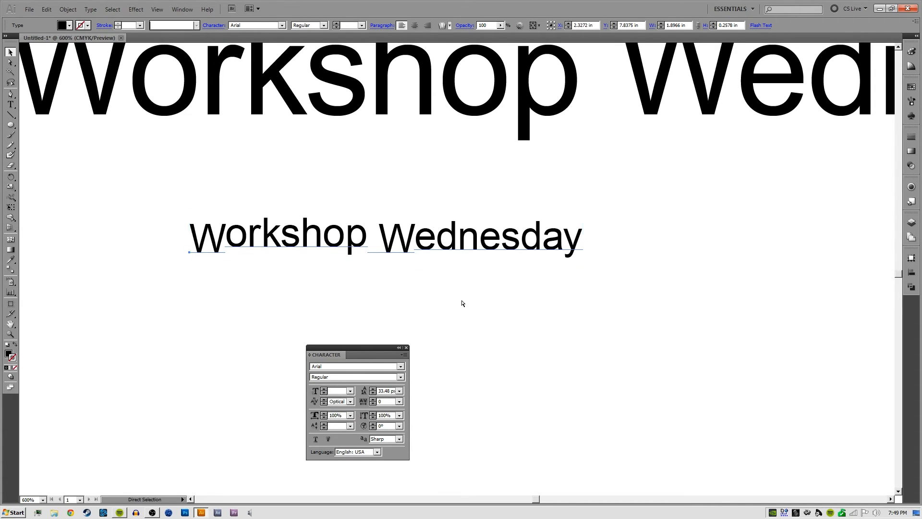
{"action": "scroll", "coordinate": [462, 303], "scroll_direction": "down", "scroll_amount": 3}
{"action": "scroll", "coordinate": [462, 305], "scroll_direction": "right", "scroll_amount": 3}
{"action": "left_click_drag", "start_coordinate": [392, 264], "coordinate": [587, 288]}
{"action": "left_click_drag", "start_coordinate": [469, 272], "coordinate": [435, 258]}
Set the baseline shift of all the text in the lowest "Workshop Wednesday" line to 0 px
{"action": "left_click", "coordinate": [416, 259], "text": "shift"}
{"action": "double_click", "coordinate": [421, 257]}
{"action": "key", "text": "ctrl+a"}
{"action": "key", "text": "ctrl+c"}
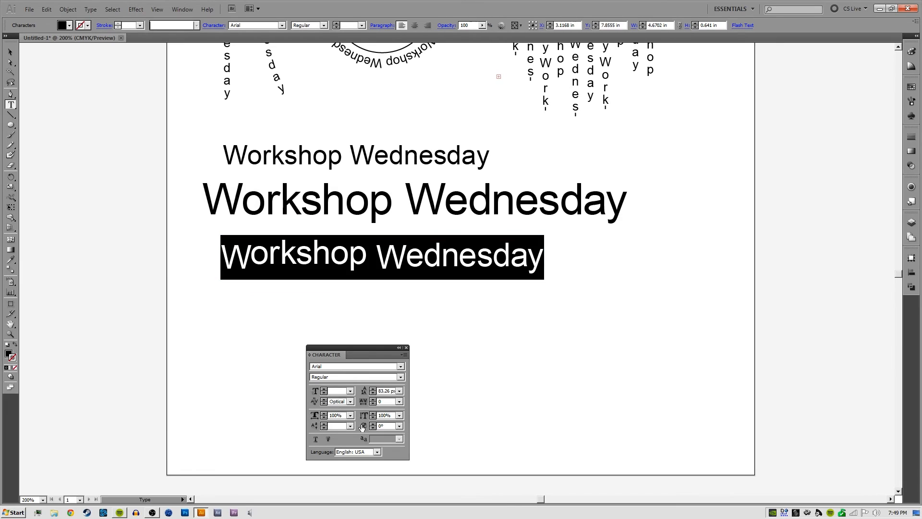
{"action": "type", "text": "0"}
{"action": "key", "text": "Return"}
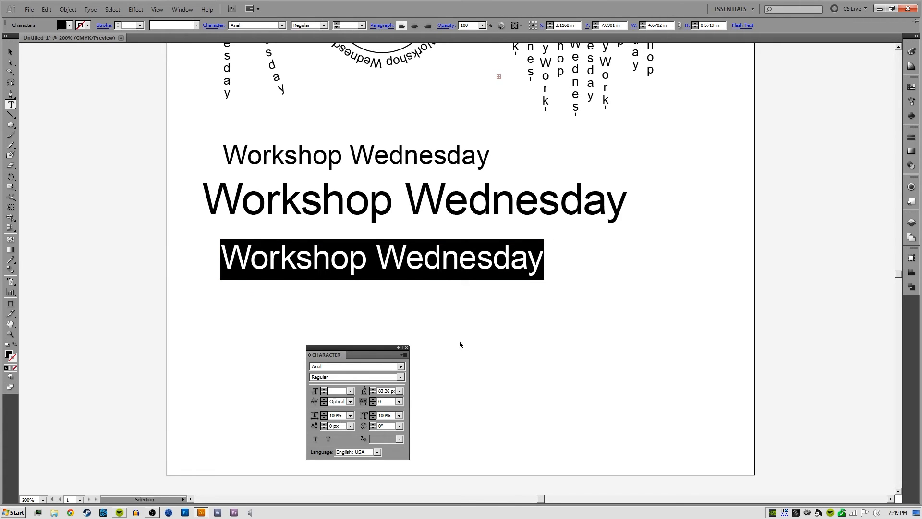
Align the left edges of the three horizontal "Workshop Wednesday" lines and adjust their vertical spacing
{"action": "left_click", "coordinate": [459, 341], "text": "ctrl"}
{"action": "left_click_drag", "start_coordinate": [389, 266], "coordinate": [370, 244]}
{"action": "left_click", "coordinate": [469, 267]}
{"action": "left_click_drag", "start_coordinate": [468, 267], "coordinate": [310, 297]}
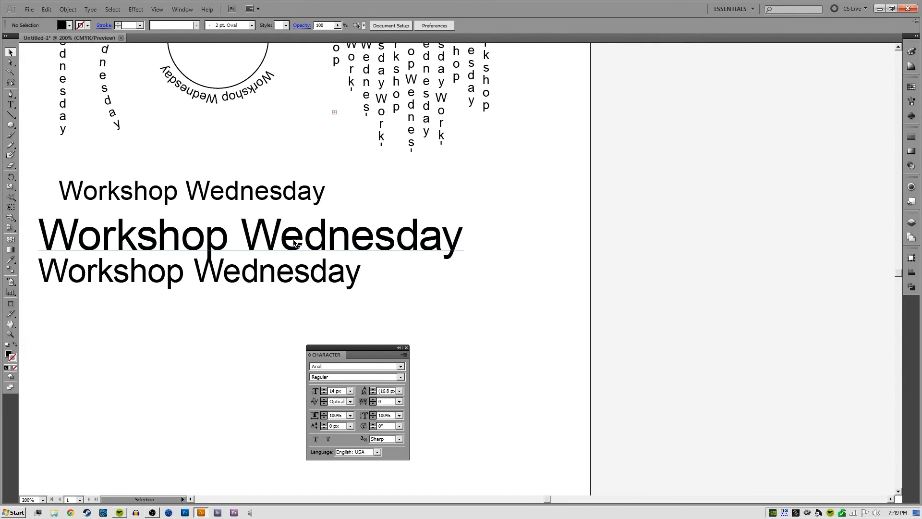
{"action": "left_click_drag", "start_coordinate": [294, 242], "coordinate": [294, 232]}
{"action": "left_click_drag", "start_coordinate": [233, 294], "coordinate": [307, 268]}
{"action": "left_click", "coordinate": [304, 285]}
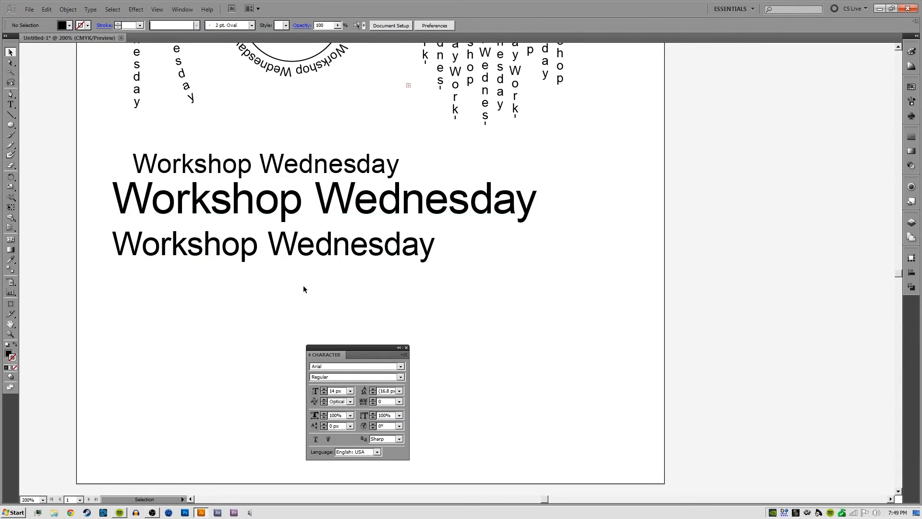
{"action": "left_click_drag", "start_coordinate": [294, 167], "coordinate": [273, 157]}
{"action": "left_click", "coordinate": [282, 305]}
{"action": "scroll", "coordinate": [302, 313], "scroll_direction": "right", "scroll_amount": 2}
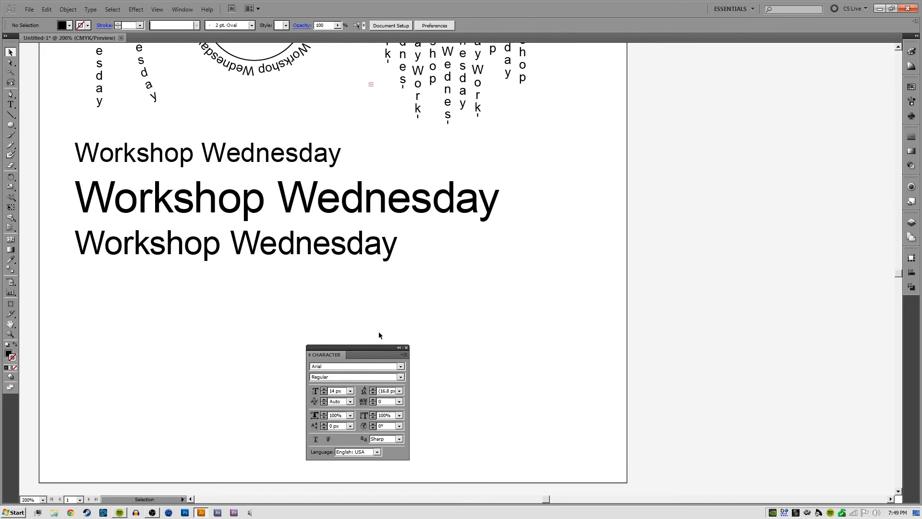
{"action": "left_click_drag", "start_coordinate": [395, 312], "coordinate": [383, 264]}
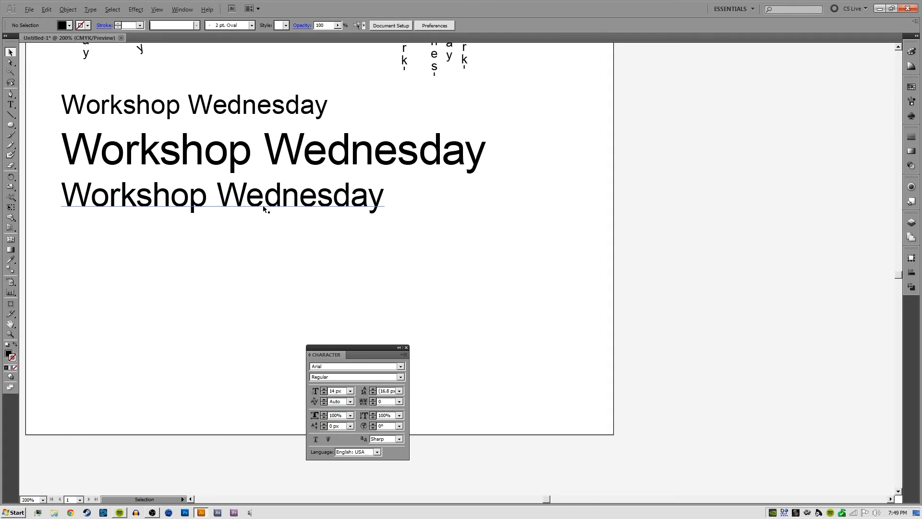
Duplicate the lowest line straight below itself and repeat its text on two more lines within the copy
{"action": "left_click_drag", "start_coordinate": [263, 206], "coordinate": [264, 272], "text": "alt"}
{"action": "left_click_drag", "start_coordinate": [315, 295], "coordinate": [363, 267]}
{"action": "key", "text": "t"}
{"action": "left_click", "coordinate": [325, 238]}
{"action": "key", "text": "ctrl+a"}
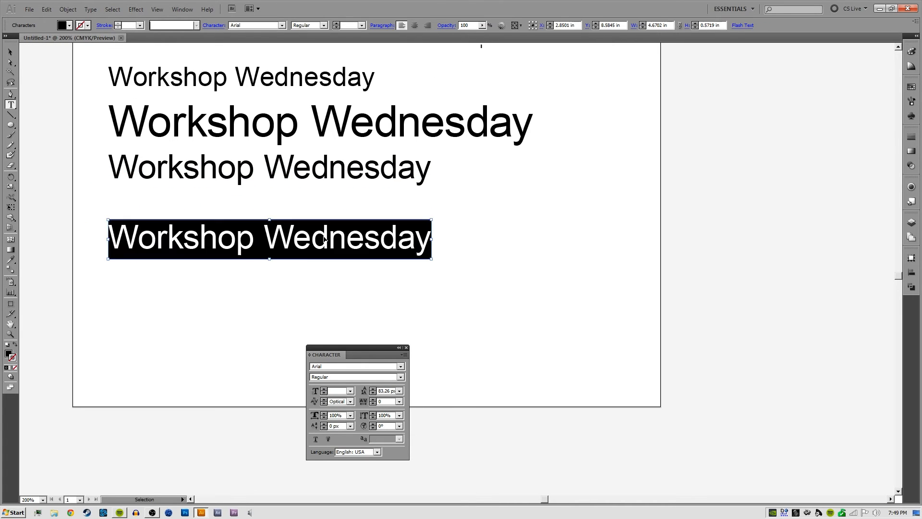
{"action": "key", "text": "ctrl+v"}
{"action": "key", "text": "ctrl+z"}
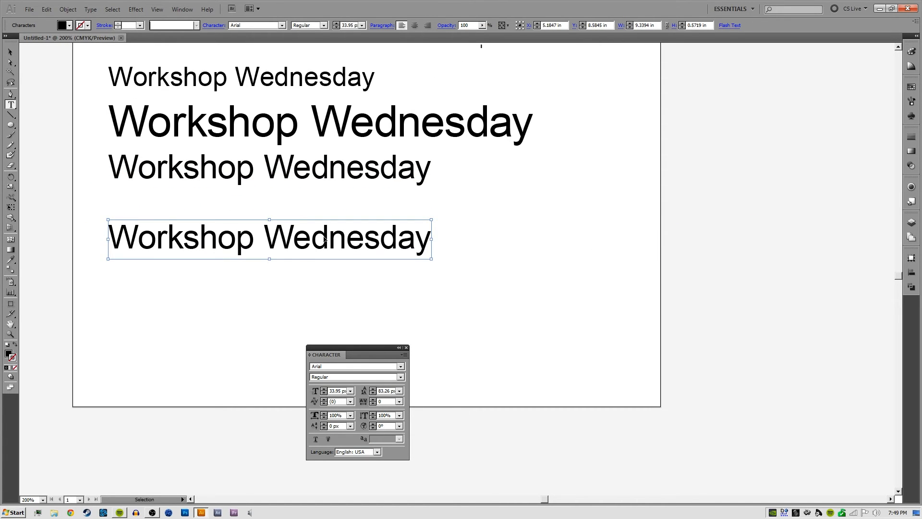
{"action": "key", "text": "Return"}
{"action": "key", "text": "Return"}
{"action": "key", "text": "ctrl+v"}
{"action": "key", "text": "Return"}
{"action": "key", "text": "Return"}
{"action": "key", "text": "ctrl+v"}
Set the leading of all three lines in the new text block to Auto and deselect it
{"action": "key", "text": "ctrl+a"}
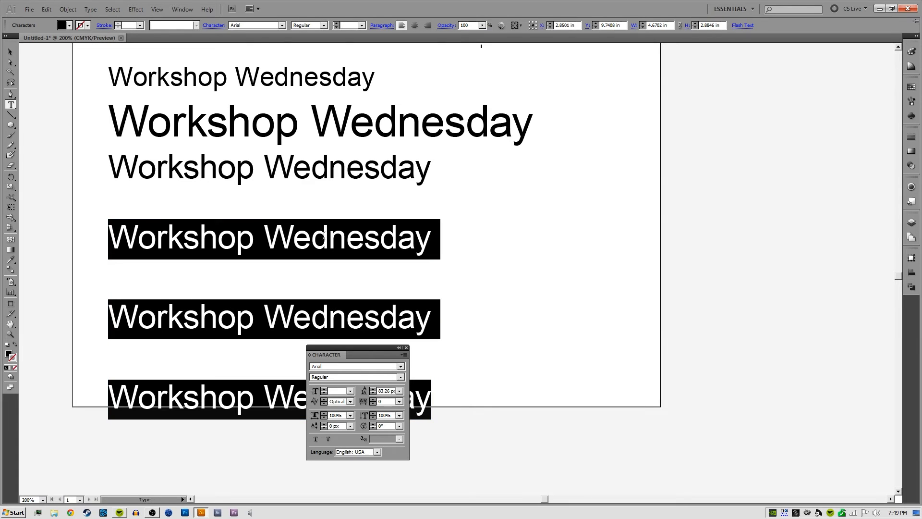
{"action": "left_click", "coordinate": [399, 390]}
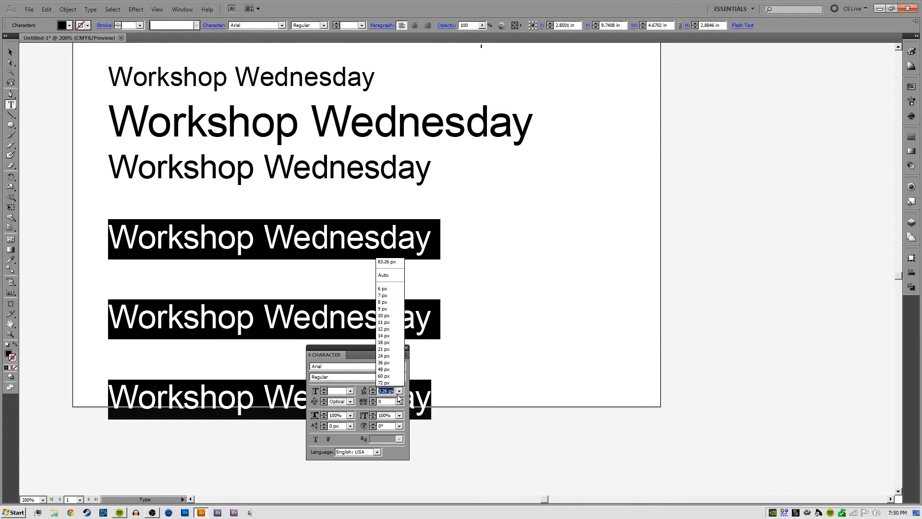
{"action": "left_click", "coordinate": [388, 278]}
{"action": "left_click", "coordinate": [473, 311], "text": "ctrl"}
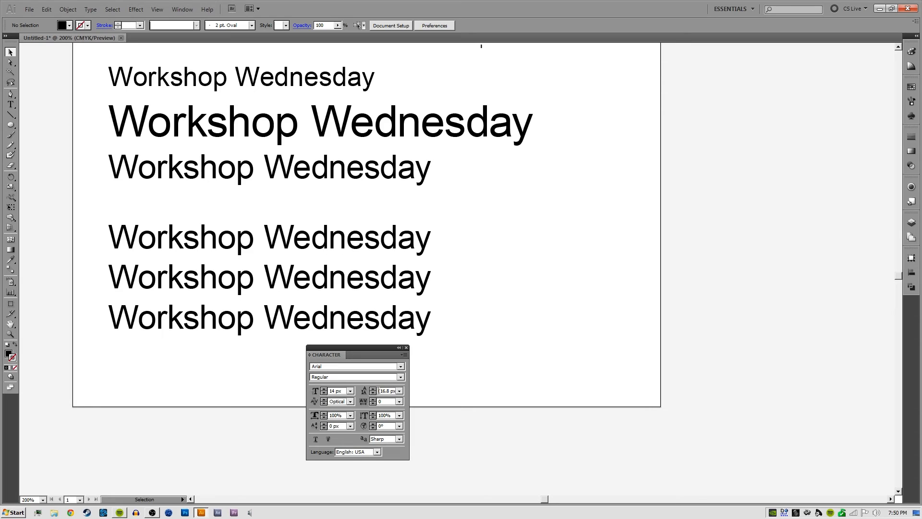
Set the font size of the three-line text block to 40 px and deselect it
{"action": "left_click", "coordinate": [265, 298]}
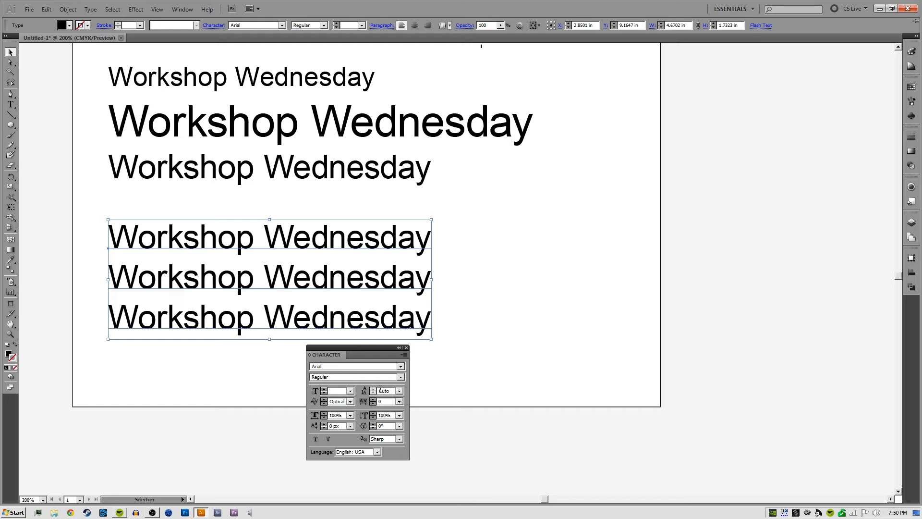
{"action": "key", "text": "Return"}
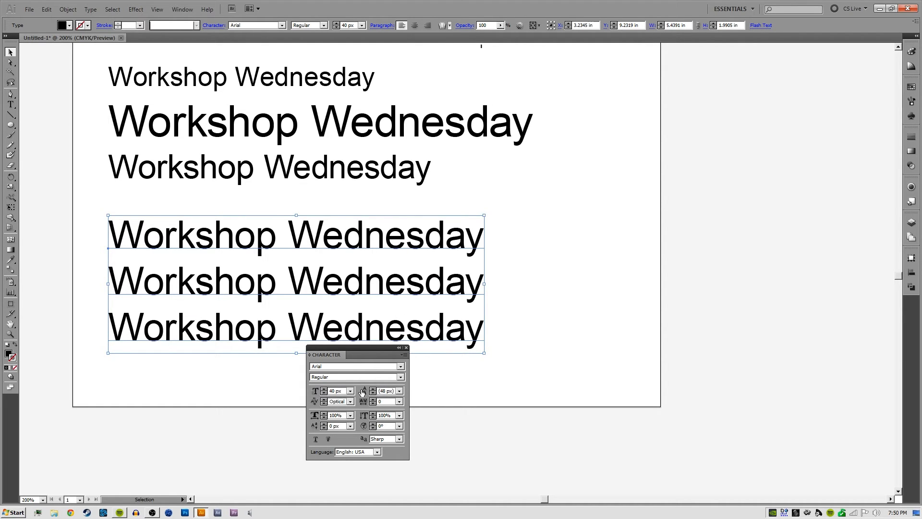
{"action": "double_click", "coordinate": [382, 391]}
{"action": "left_click", "coordinate": [386, 390]}
{"action": "left_click", "coordinate": [504, 308]}
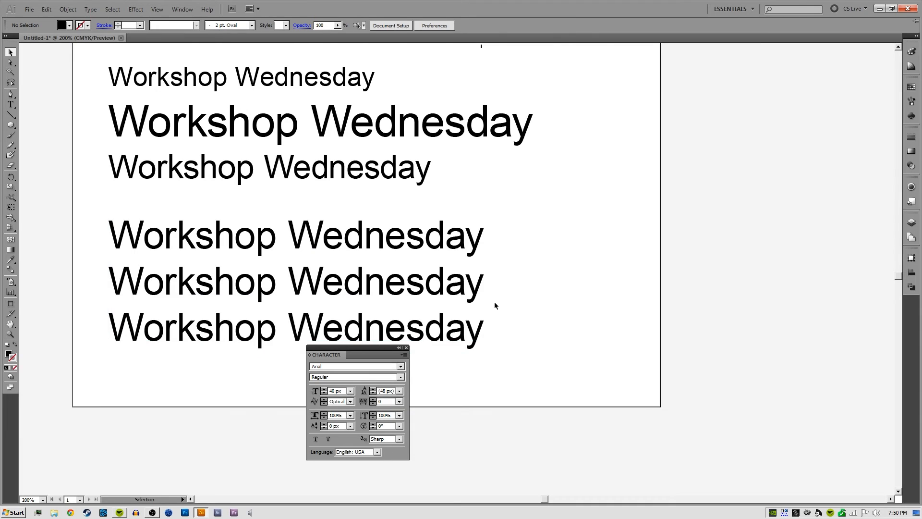
Create a 48 px by 48 px square beside the start of the text block's last line
{"action": "key", "text": "ctrl+plus"}
{"action": "key", "text": "ctrl+plus"}
{"action": "key", "text": "space"}
{"action": "left_click_drag", "start_coordinate": [273, 299], "coordinate": [717, 153]}
{"action": "left_click", "coordinate": [11, 124]}
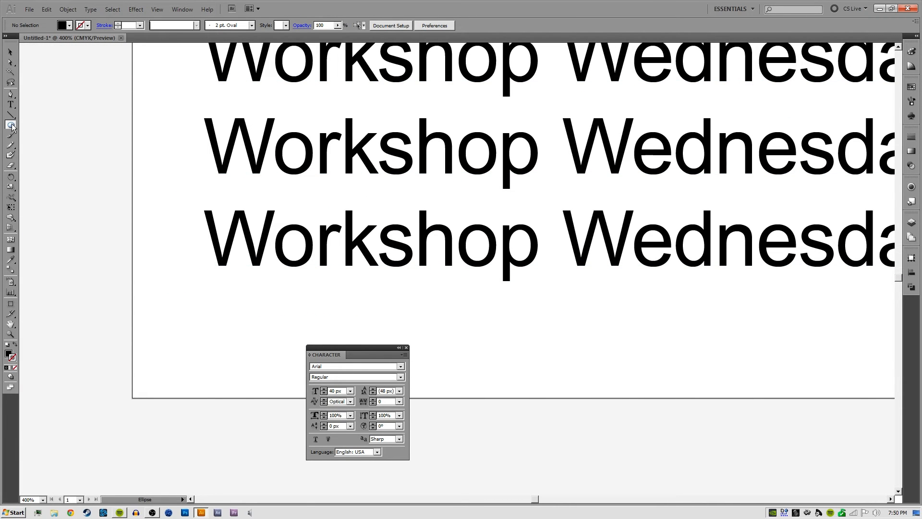
{"action": "left_click_drag", "start_coordinate": [12, 126], "coordinate": [38, 127]}
{"action": "left_click", "coordinate": [101, 177]}
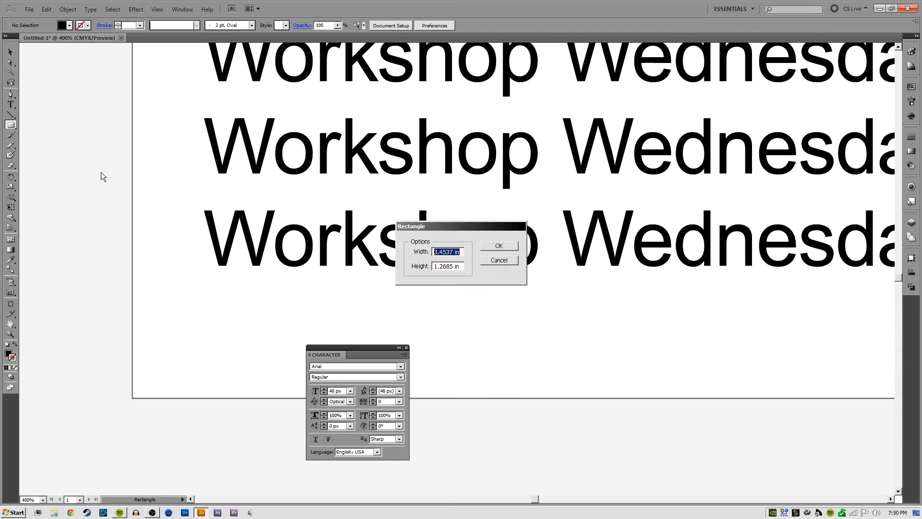
{"action": "type", "text": "48"}
{"action": "key", "text": "Tab"}
{"action": "type", "text": "48"}
{"action": "key", "text": "shift+Tab"}
{"action": "type", "text": "48px"}
{"action": "key", "text": "Tab"}
{"action": "type", "text": "48"}
{"action": "key", "text": "Return"}
{"action": "key", "text": "v"}
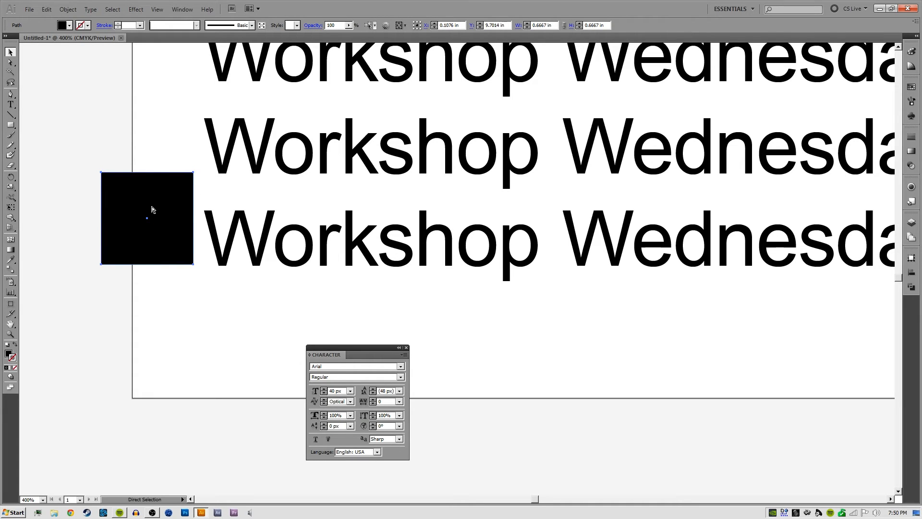
Fit the square exactly between the baselines of the text block's last two lines to check the leading
{"action": "left_click_drag", "start_coordinate": [168, 200], "coordinate": [257, 231]}
{"action": "left_click", "coordinate": [310, 226]}
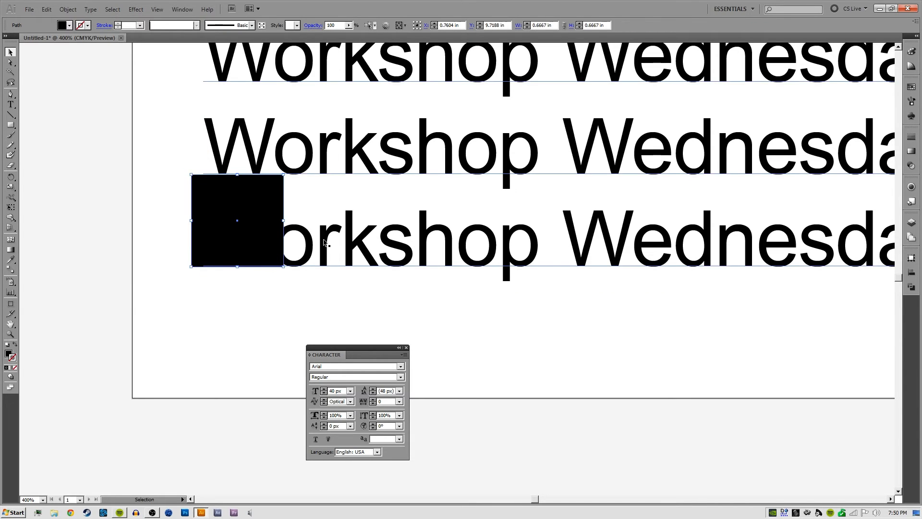
{"action": "left_click", "coordinate": [98, 204]}
{"action": "key", "text": "ctrl+equal"}
{"action": "key", "text": "ctrl+equal"}
{"action": "left_click_drag", "start_coordinate": [145, 159], "coordinate": [355, 206]}
{"action": "left_click", "coordinate": [347, 189]}
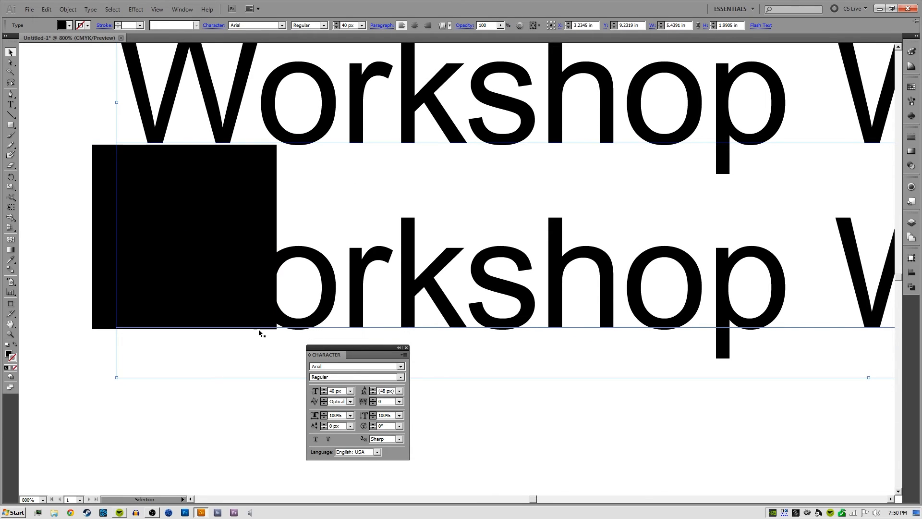
{"action": "left_click_drag", "start_coordinate": [252, 183], "coordinate": [253, 181]}
{"action": "left_click", "coordinate": [290, 301]}
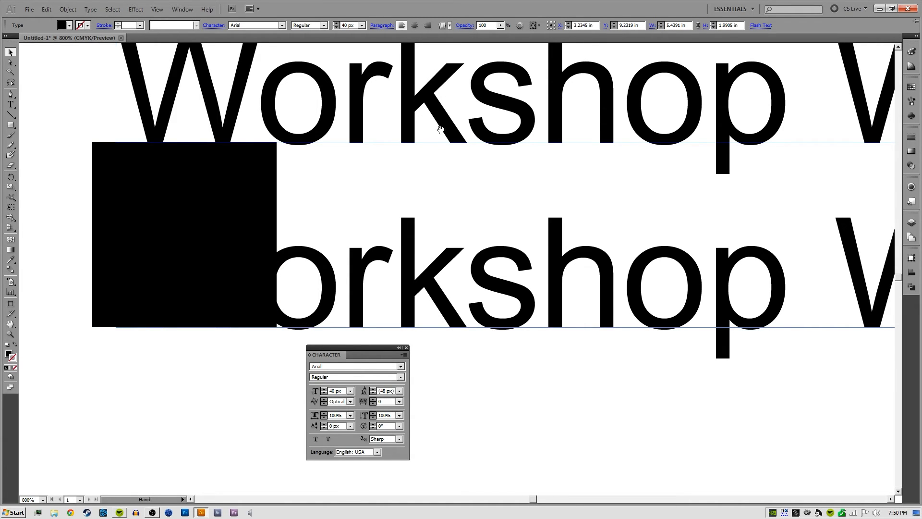
Delete the square covering the start of the text block's last line
{"action": "left_click_drag", "start_coordinate": [442, 128], "coordinate": [388, 177]}
{"action": "left_click", "coordinate": [185, 262]}
{"action": "key", "text": "Delete"}
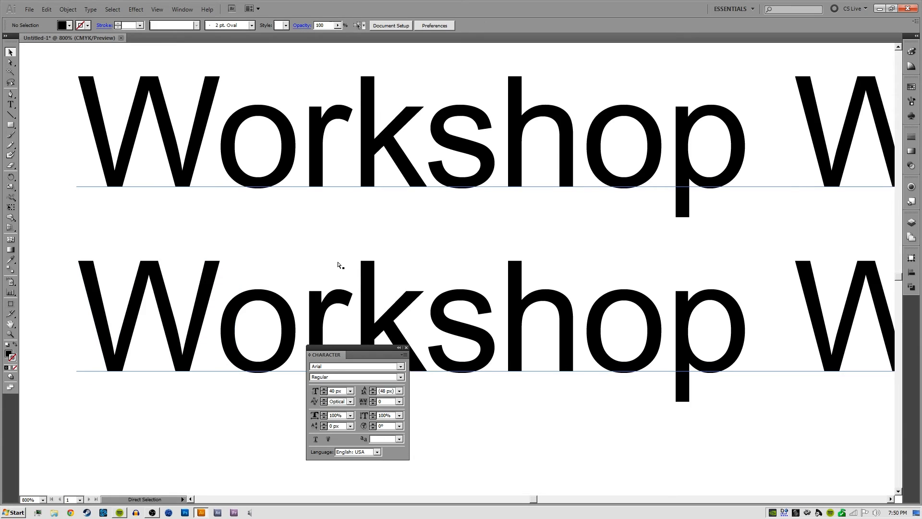
Highlight the bottom line's text and after it all three lines of the block to examine their line heights
{"action": "key", "text": "ctrl+minus"}
{"action": "left_click_drag", "start_coordinate": [476, 282], "coordinate": [314, 264]}
{"action": "key", "text": "ctrl+minus"}
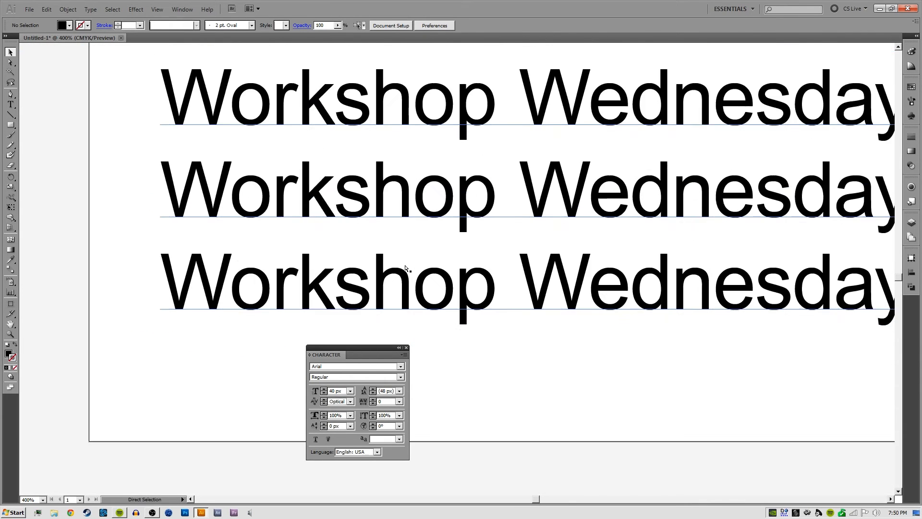
{"action": "key", "text": "ctrl+minus"}
{"action": "key", "text": "t"}
{"action": "scroll", "coordinate": [405, 268], "scroll_direction": "right", "scroll_amount": 3}
{"action": "triple_click", "coordinate": [397, 271]}
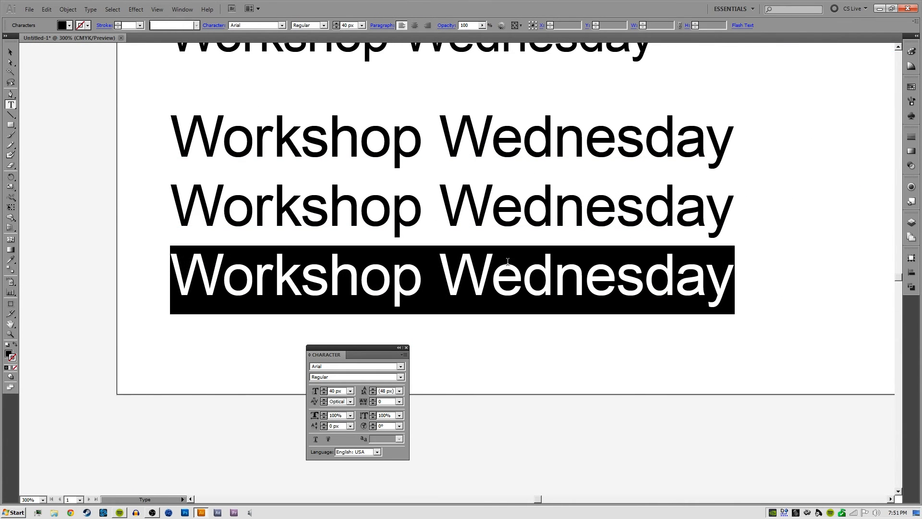
{"action": "left_click", "coordinate": [470, 202]}
{"action": "key", "text": "ctrl+a"}
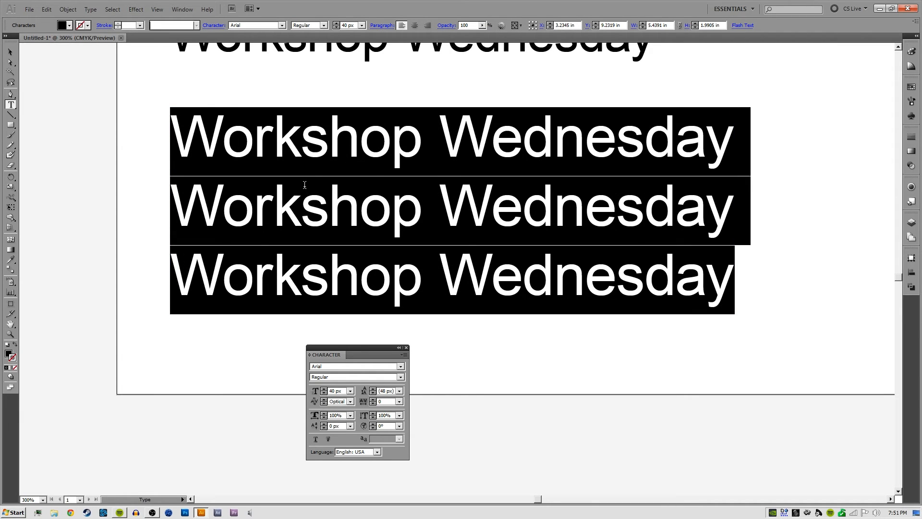
Show the rulers and place horizontal guides at the first line's descenders and at the tops of the second line's capitals
{"action": "key", "text": "ctrl+r"}
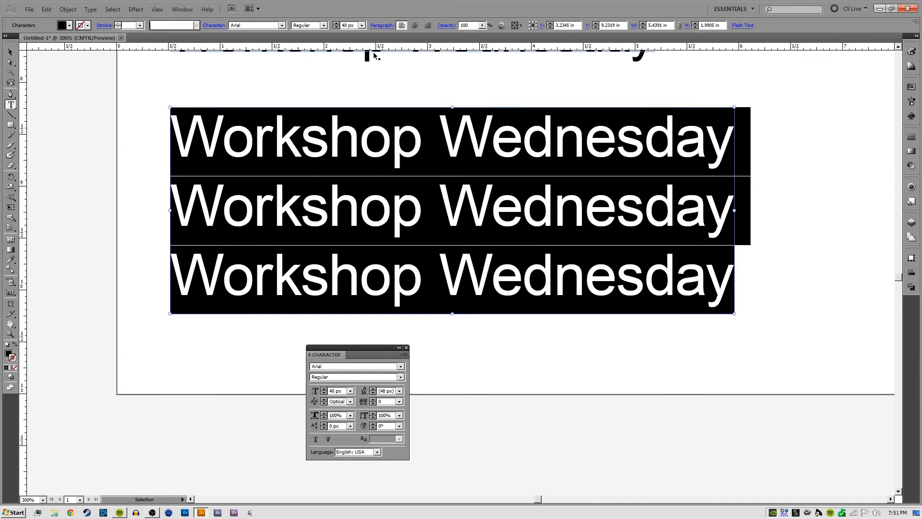
{"action": "left_click_drag", "start_coordinate": [377, 48], "coordinate": [404, 169]}
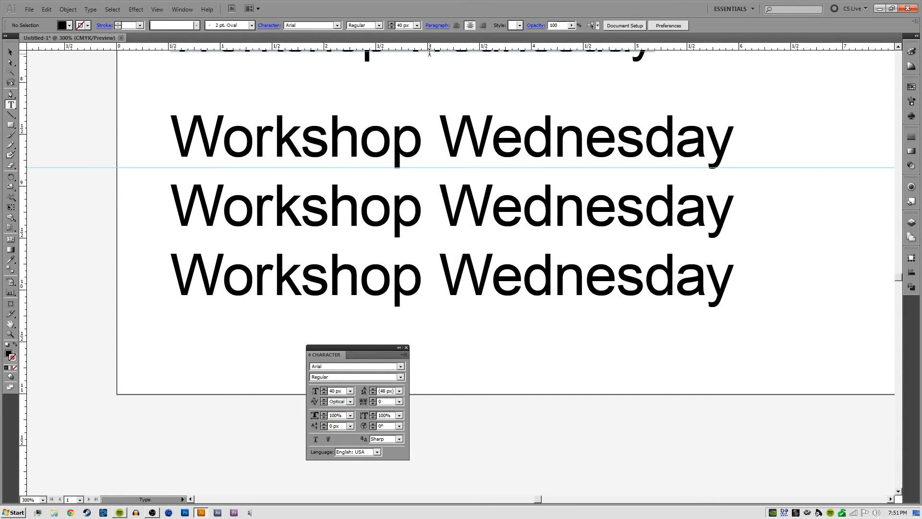
{"action": "left_click_drag", "start_coordinate": [422, 47], "coordinate": [424, 185]}
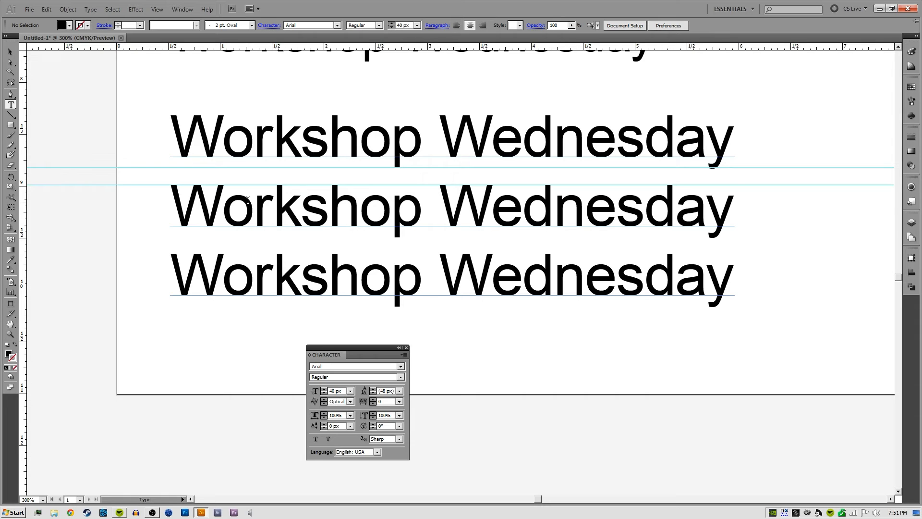
Set the leading of the second and third lines in the text block to 36 px and deselect the text
{"action": "left_click_drag", "start_coordinate": [173, 269], "coordinate": [520, 260]}
{"action": "left_click_drag", "start_coordinate": [729, 264], "coordinate": [153, 231]}
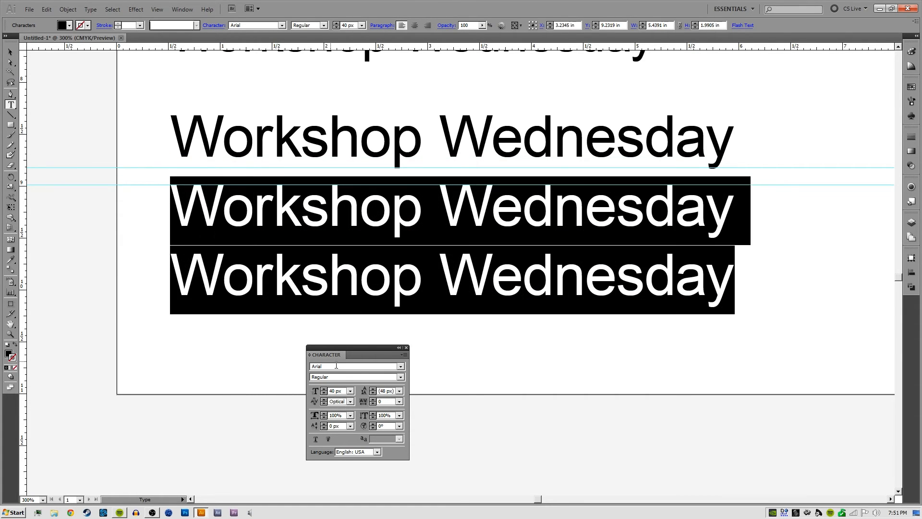
{"action": "left_click", "coordinate": [399, 390]}
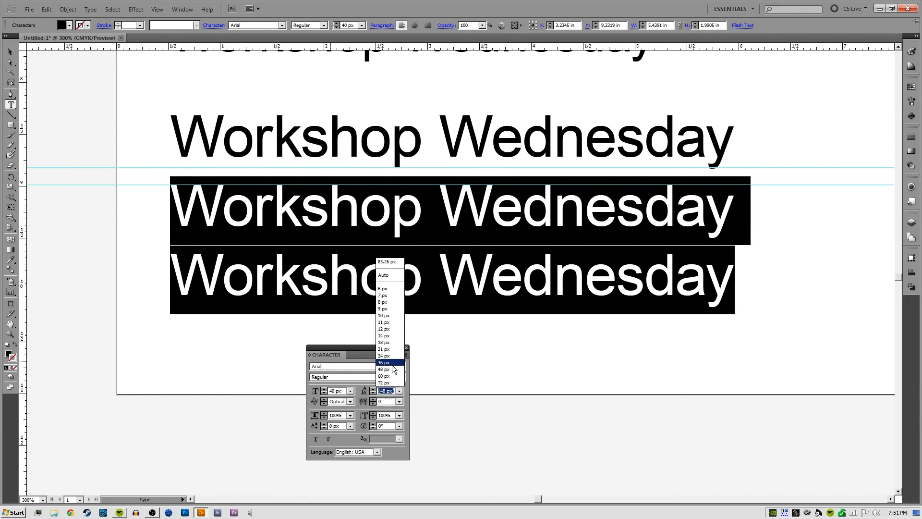
{"action": "left_click", "coordinate": [393, 366]}
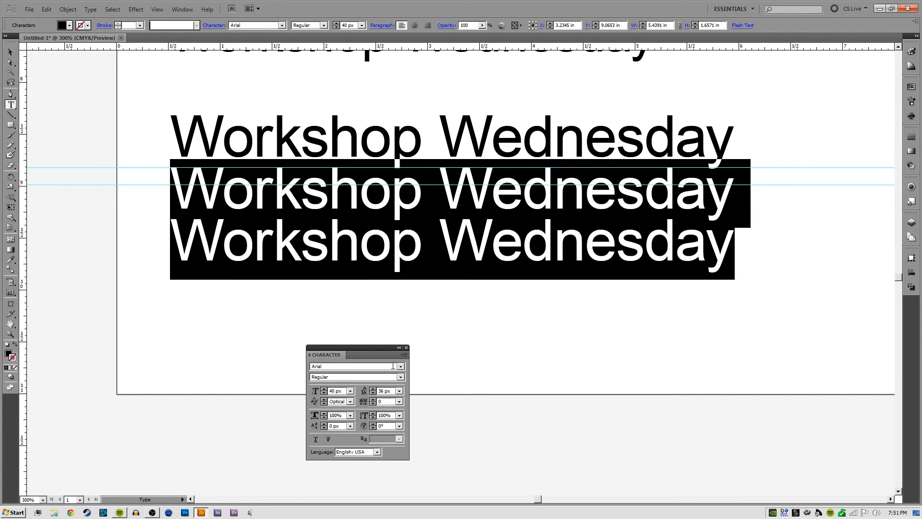
{"action": "left_click", "coordinate": [445, 296], "text": "ctrl"}
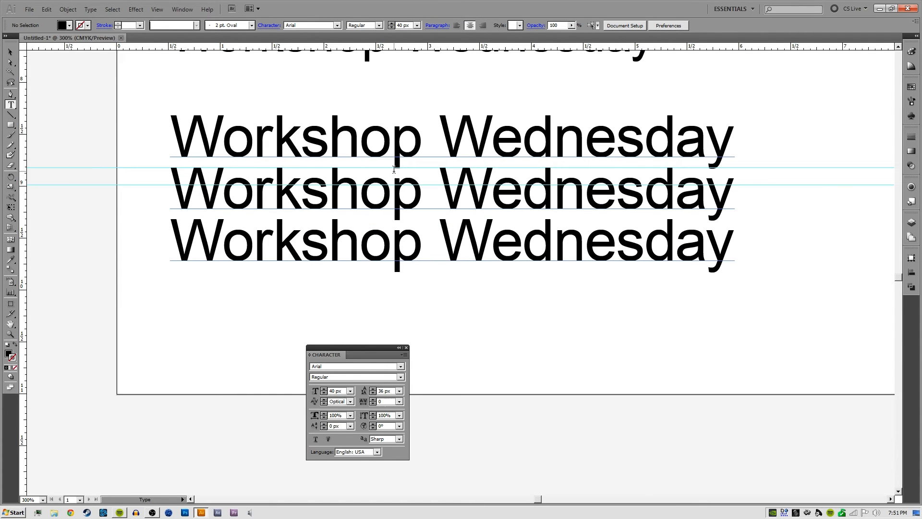
Examine up close how the first line's descenders meet the second line's capitals at the upper guide
{"action": "key", "text": "ctrl+plus"}
{"action": "key", "text": "ctrl+plus"}
{"action": "left_click_drag", "start_coordinate": [361, 131], "coordinate": [467, 270]}
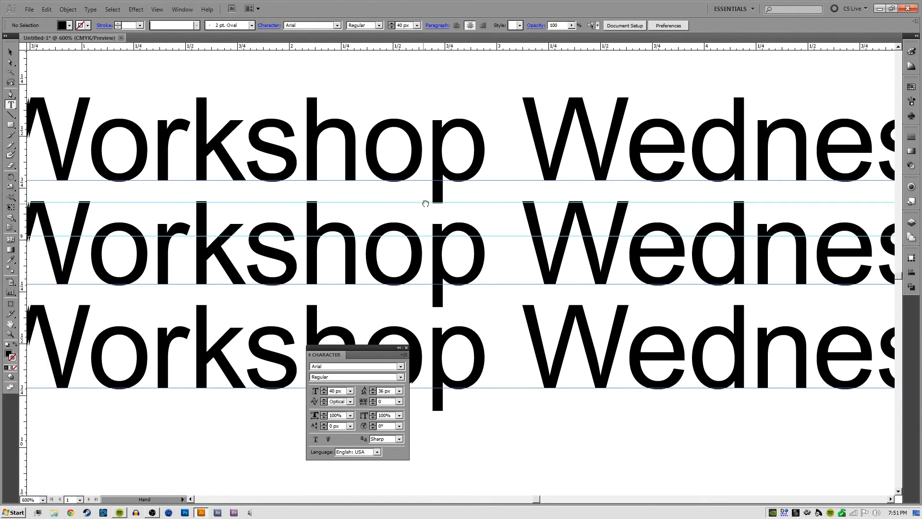
{"action": "left_click_drag", "start_coordinate": [425, 203], "coordinate": [458, 203]}
{"action": "left_click_drag", "start_coordinate": [345, 202], "coordinate": [396, 195]}
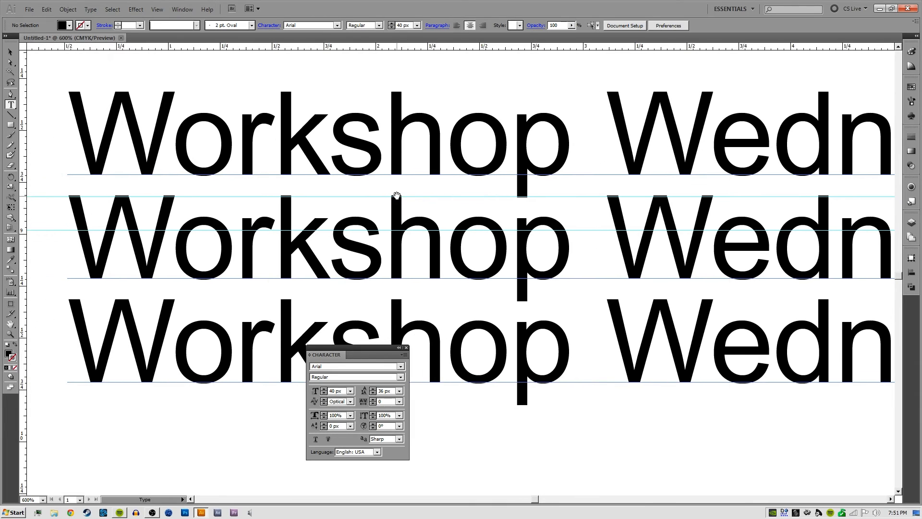
Zoom out to 300% to view the whole three-line text block and leave it deselected
{"action": "left_click", "coordinate": [426, 190], "text": "ctrl"}
{"action": "key", "text": "v"}
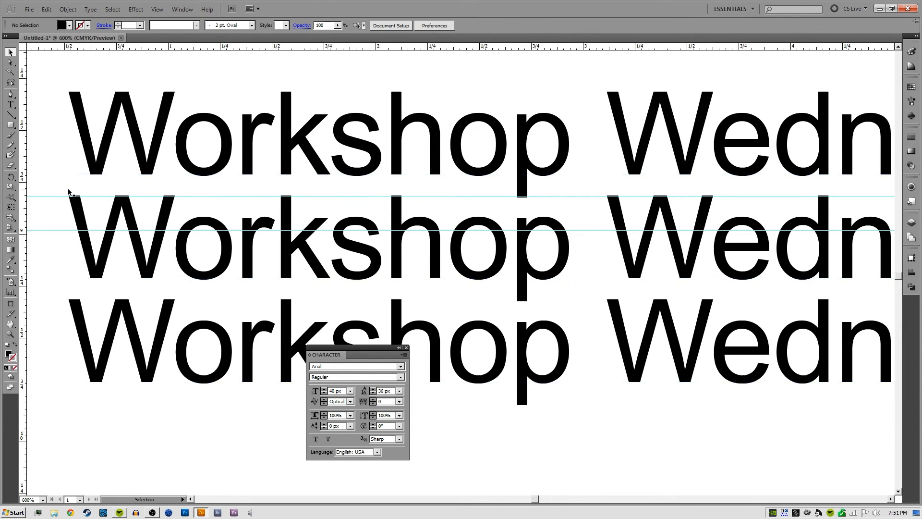
{"action": "left_click_drag", "start_coordinate": [72, 196], "coordinate": [107, 172]}
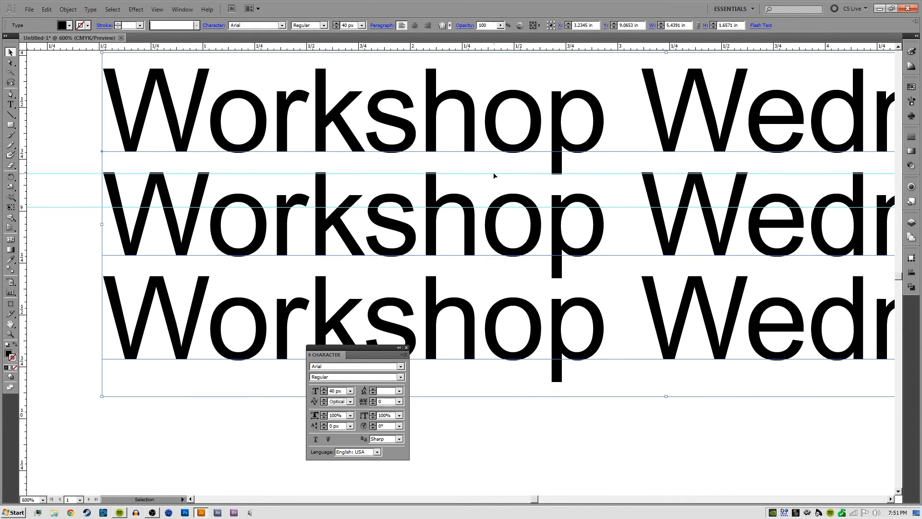
{"action": "key", "text": "ctrl+minus"}
{"action": "key", "text": "ctrl+minus"}
{"action": "left_click_drag", "start_coordinate": [572, 218], "coordinate": [443, 176]}
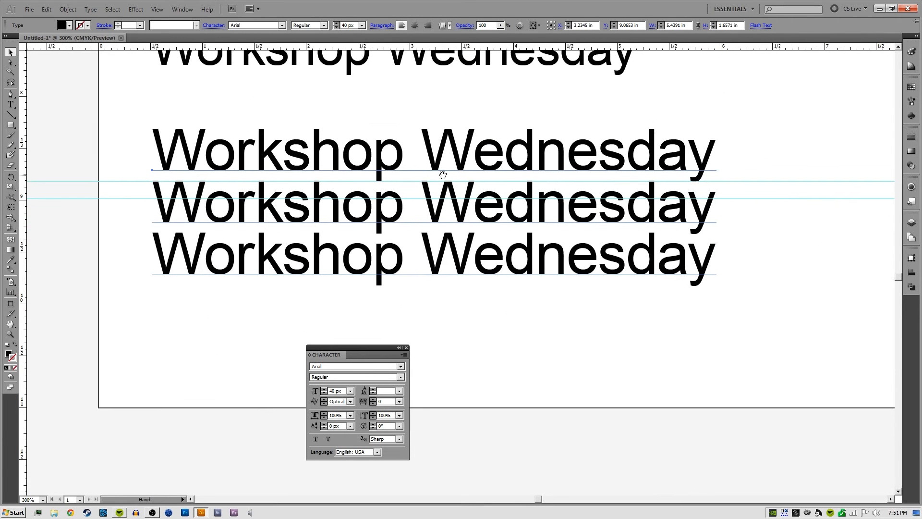
{"action": "left_click", "coordinate": [787, 270]}
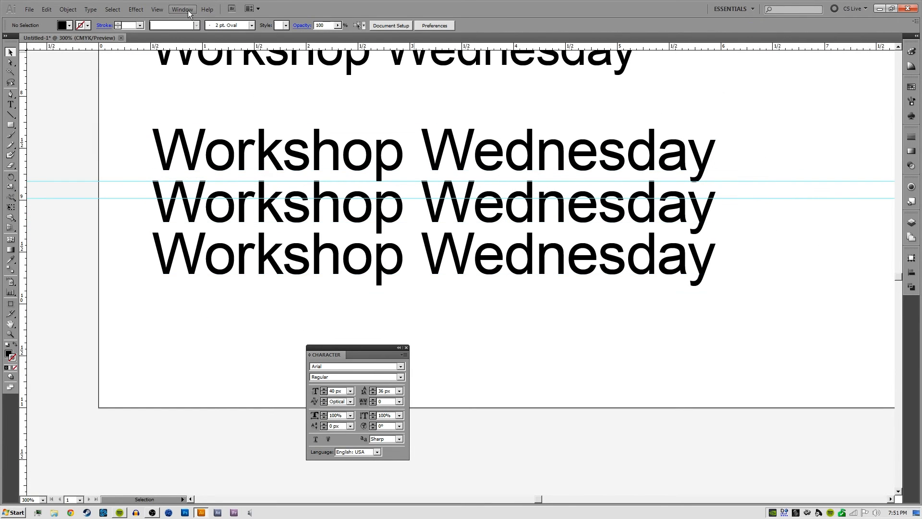
Undo and redo the leading change repeatedly to compare both line spacings, ending with the 36 px leading, and deselect the text
{"action": "key", "text": "ctrl+z"}
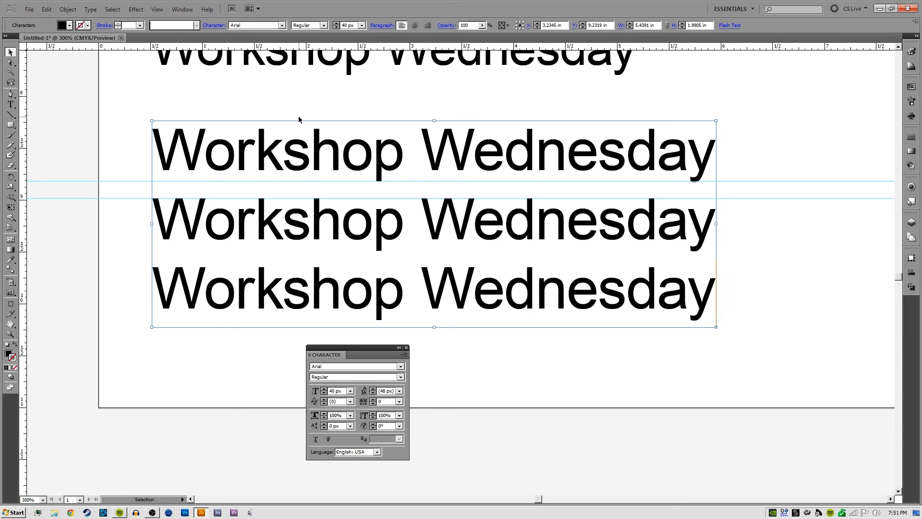
{"action": "key", "text": "ctrl+shift+z"}
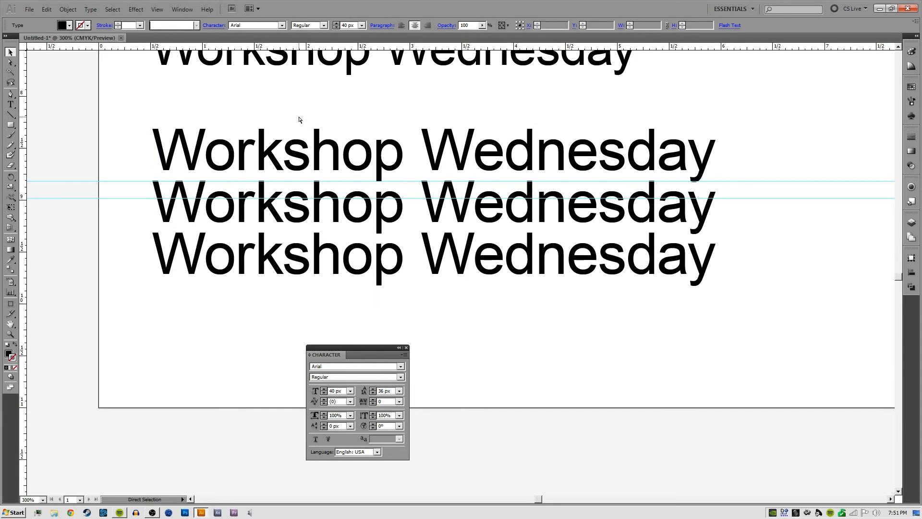
{"action": "key", "text": "ctrl+z"}
{"action": "key", "text": "ctrl+shift+z"}
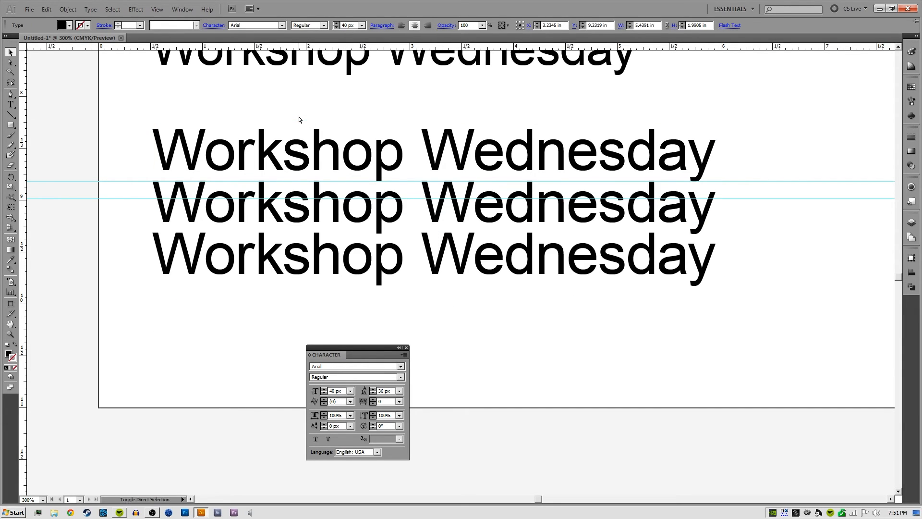
{"action": "key", "text": "ctrl+z"}
{"action": "key", "text": "ctrl+shift+z"}
{"action": "key", "text": "ctrl+z"}
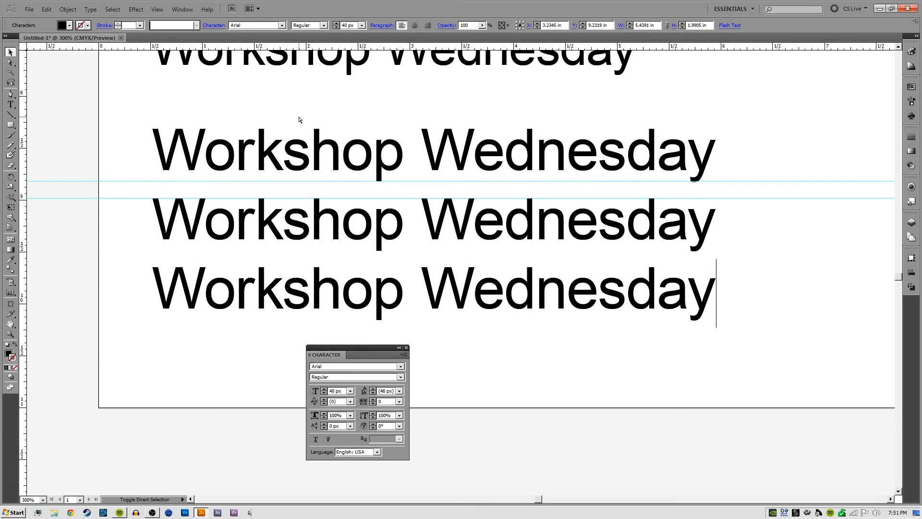
{"action": "key", "text": "ctrl+shift+z"}
{"action": "key", "text": "ctrl+z"}
{"action": "key", "text": "ctrl+shift+z"}
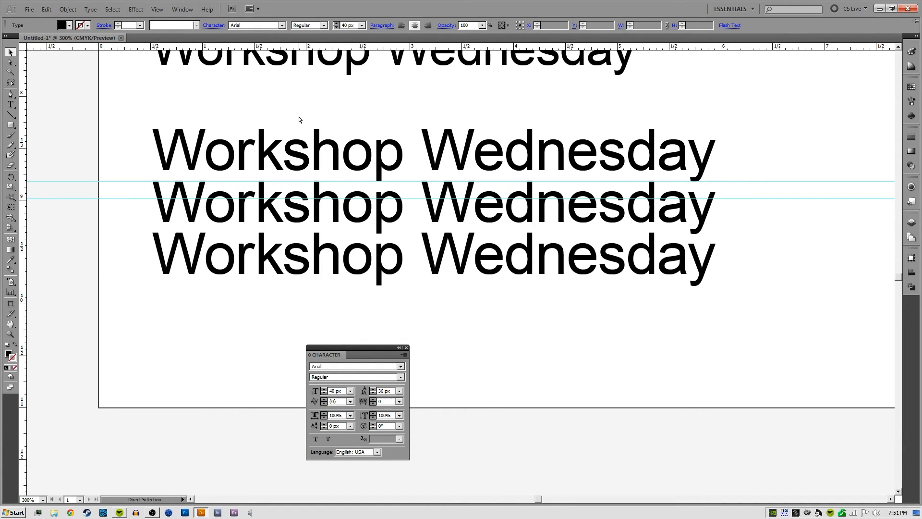
{"action": "key", "text": "ctrl+z"}
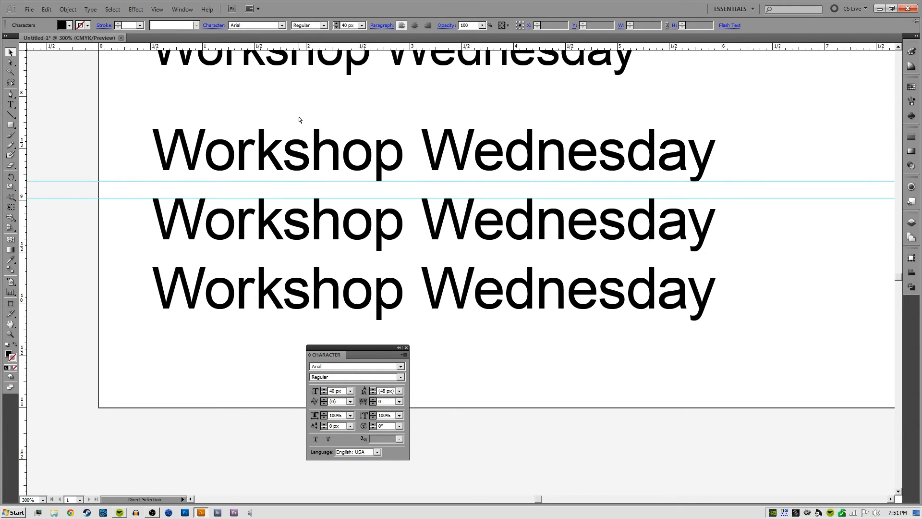
{"action": "key", "text": "ctrl+shift+z"}
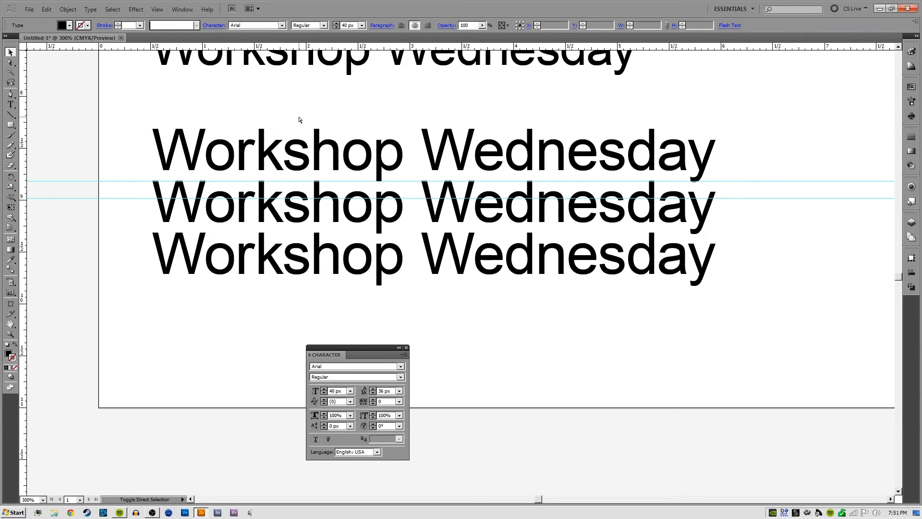
{"action": "key", "text": "ctrl+z"}
{"action": "key", "text": "v"}
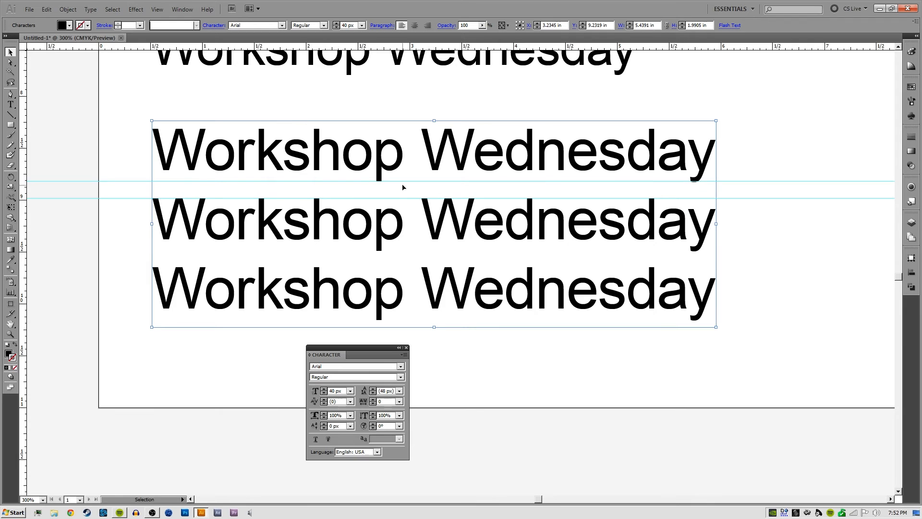
{"action": "key", "text": "ctrl+shift+z"}
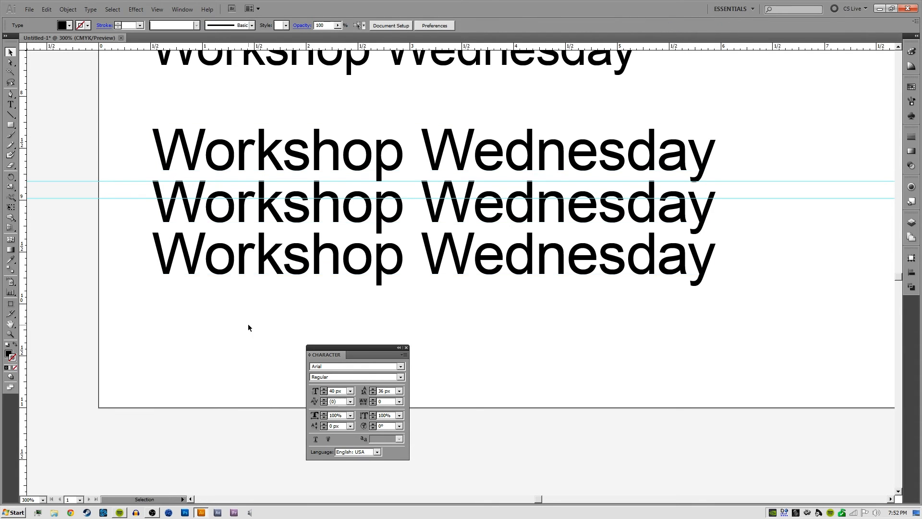
{"action": "left_click", "coordinate": [249, 325]}
Raise the leading of "Wednesday" in the bottom line to 47 px and reselect the line and the word to check it
{"action": "left_click_drag", "start_coordinate": [366, 283], "coordinate": [337, 286]}
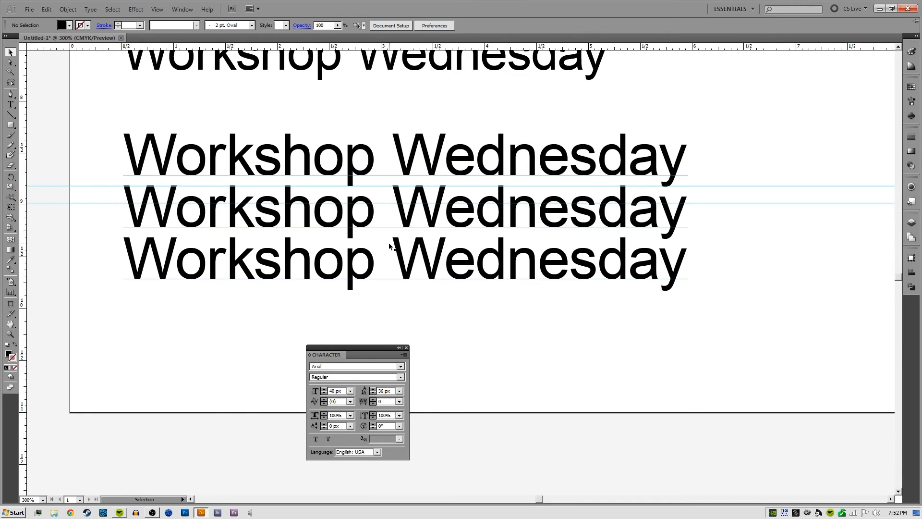
{"action": "double_click", "coordinate": [417, 267]}
{"action": "left_click_drag", "start_coordinate": [393, 262], "coordinate": [713, 255]}
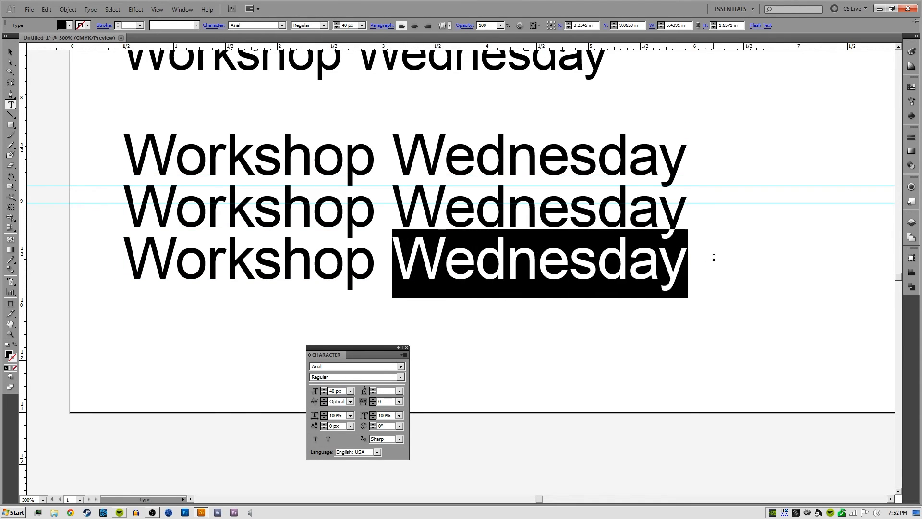
{"action": "left_click", "coordinate": [363, 391]}
{"action": "key", "text": "Up"}
{"action": "key", "text": "Up"}
{"action": "key", "text": "Up"}
{"action": "key", "text": "Up"}
{"action": "key", "text": "Up"}
{"action": "key", "text": "Up"}
{"action": "key", "text": "Up"}
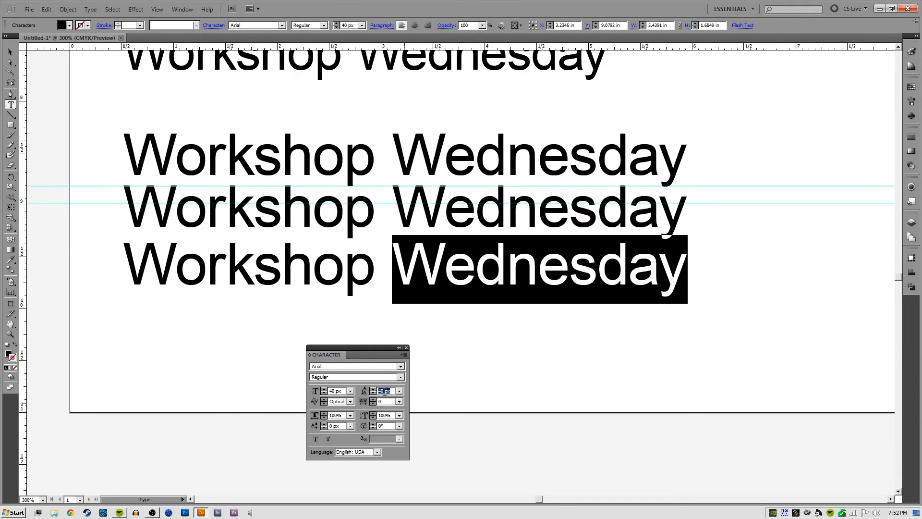
{"action": "key", "text": "Up"}
{"action": "key", "text": "Up"}
{"action": "key", "text": "Up"}
{"action": "triple_click", "coordinate": [379, 283]}
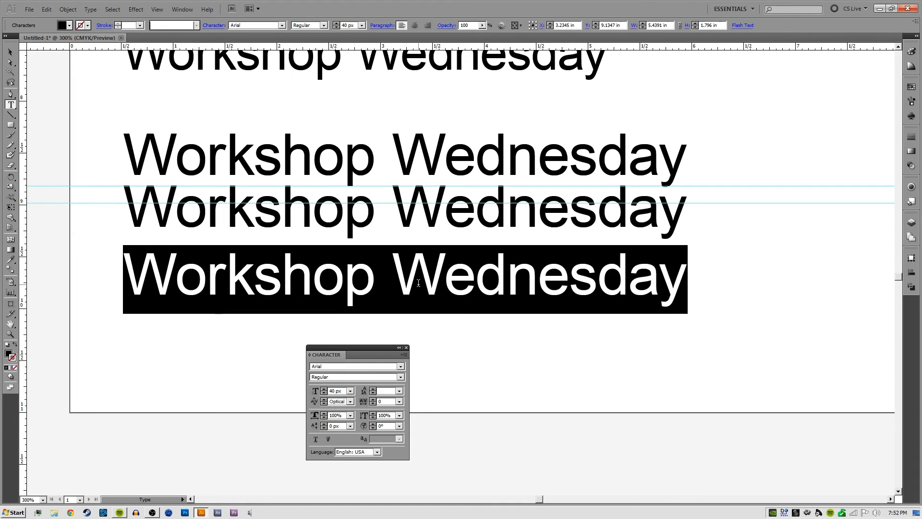
{"action": "double_click", "coordinate": [529, 280]}
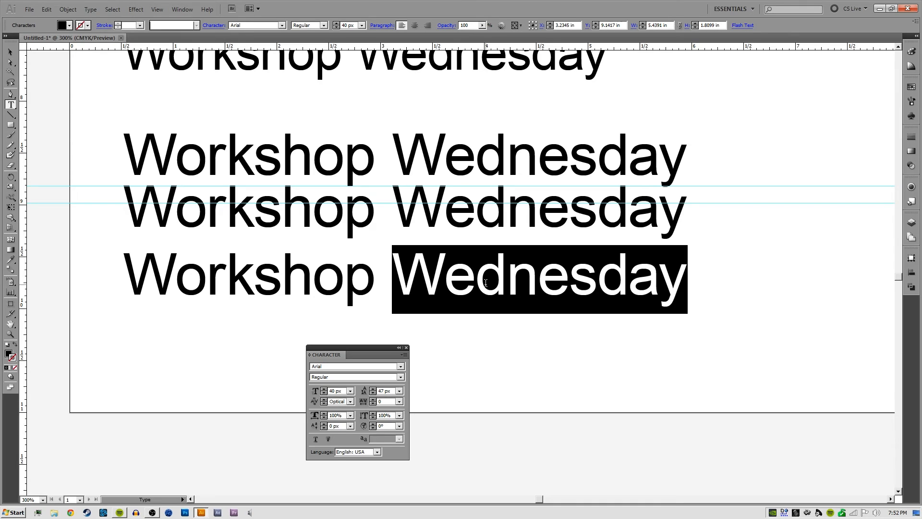
{"action": "triple_click", "coordinate": [419, 281]}
Raise the letter "o" of "Workshop" in the bottom line above its neighbours with a positive baseline shift
{"action": "left_click", "coordinate": [194, 275]}
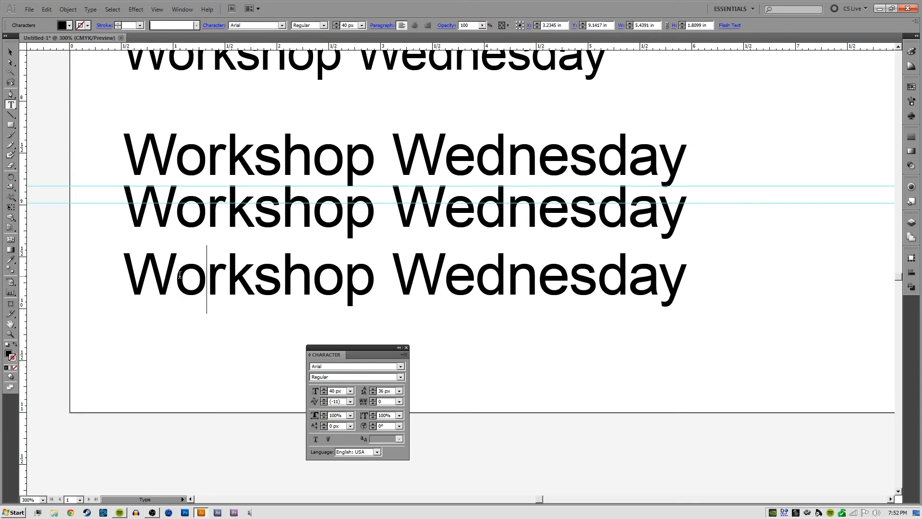
{"action": "key", "text": "shift+Left"}
{"action": "double_click", "coordinate": [334, 426]}
{"action": "key", "text": "Up"}
{"action": "key", "text": "Up"}
{"action": "key", "text": "Up"}
{"action": "key", "text": "Up"}
{"action": "key", "text": "Up"}
{"action": "key", "text": "Up"}
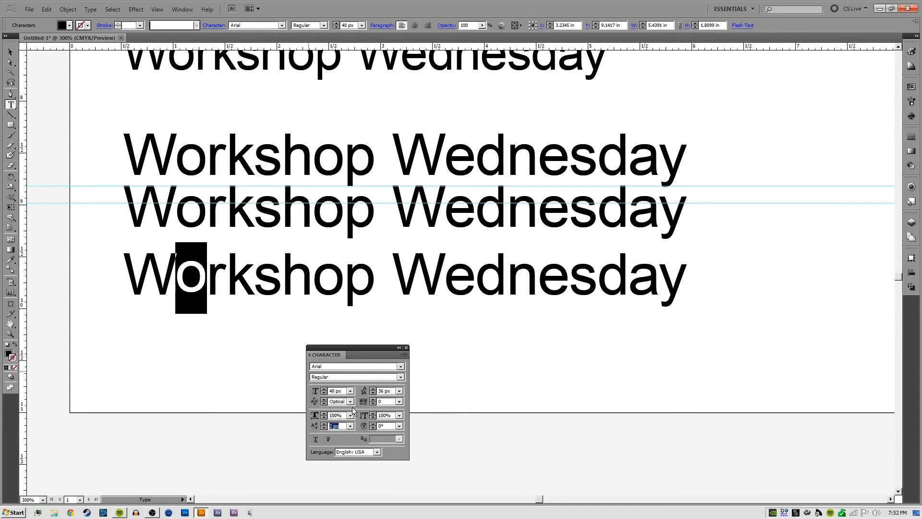
{"action": "key", "text": "Up"}
{"action": "key", "text": "Up"}
Lower the letter "s" of "Workshop" in the bottom line with a baseline shift of -10 px
{"action": "left_click_drag", "start_coordinate": [255, 273], "coordinate": [282, 274]}
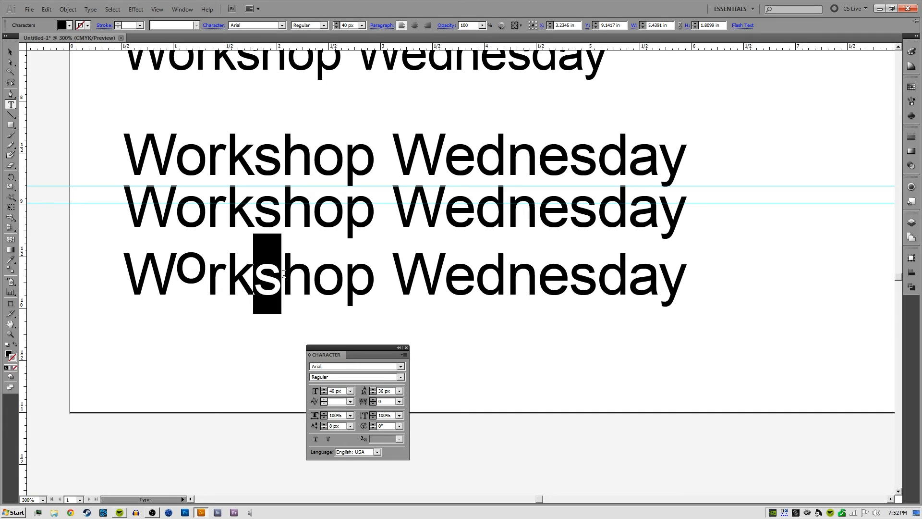
{"action": "double_click", "coordinate": [338, 427]}
{"action": "key", "text": "Down"}
{"action": "key", "text": "Down"}
{"action": "key", "text": "Down"}
{"action": "key", "text": "Down"}
{"action": "key", "text": "Down"}
{"action": "key", "text": "Down"}
{"action": "key", "text": "Down"}
{"action": "key", "text": "Down"}
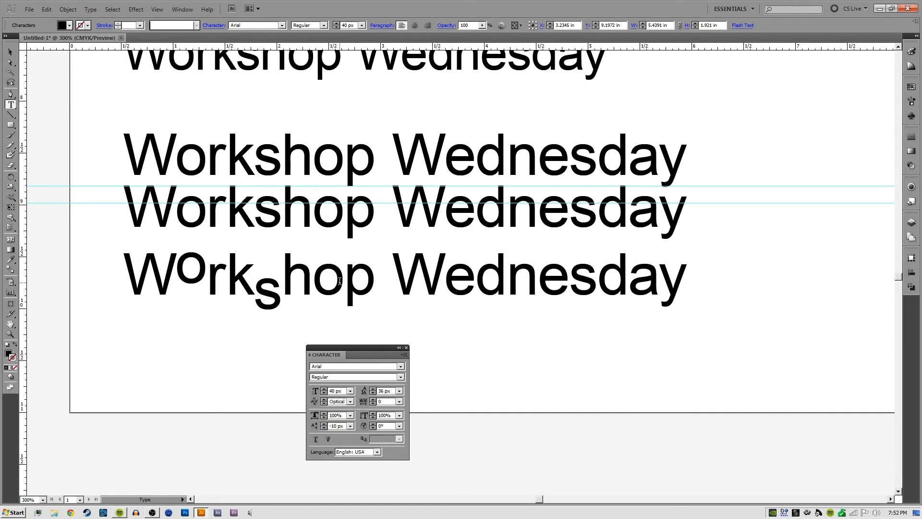
Vary the leading of "Wednesday" in the bottom line up and down, ending at 40 px
{"action": "triple_click", "coordinate": [340, 281]}
{"action": "double_click", "coordinate": [466, 277]}
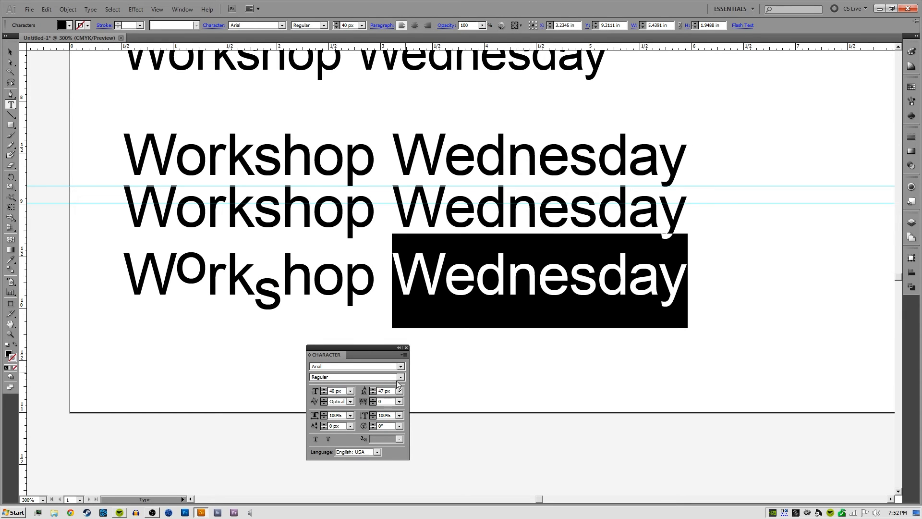
{"action": "double_click", "coordinate": [385, 390]}
{"action": "key", "text": "Up"}
{"action": "key", "text": "Down"}
{"action": "key", "text": "Down"}
{"action": "key", "text": "Down"}
{"action": "key", "text": "Down"}
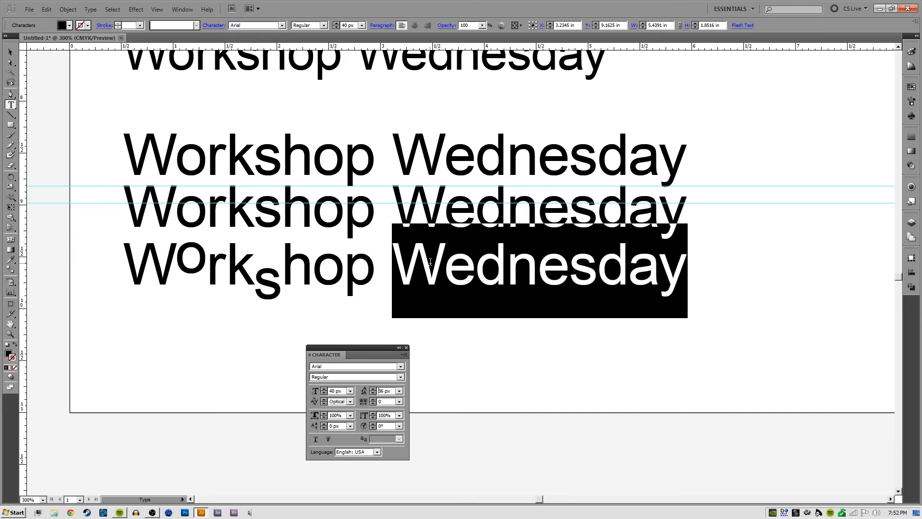
{"action": "key", "text": "Down"}
{"action": "key", "text": "Down"}
{"action": "key", "text": "Down"}
{"action": "key", "text": "Down"}
{"action": "key", "text": "Up"}
{"action": "key", "text": "Up"}
{"action": "key", "text": "Up"}
{"action": "key", "text": "Up"}
{"action": "key", "text": "Up"}
{"action": "key", "text": "Up"}
{"action": "key", "text": "Up"}
{"action": "key", "text": "Up"}
{"action": "key", "text": "Down"}
{"action": "key", "text": "Down"}
{"action": "key", "text": "Down"}
{"action": "key", "text": "Down"}
{"action": "key", "text": "Up"}
{"action": "key", "text": "Up"}
{"action": "key", "text": "Up"}
{"action": "key", "text": "Up"}
{"action": "key", "text": "Up"}
{"action": "key", "text": "Up"}
{"action": "key", "text": "Up"}
{"action": "key", "text": "Up"}
{"action": "key", "text": "Up"}
{"action": "key", "text": "Up"}
{"action": "key", "text": "Up"}
{"action": "key", "text": "Up"}
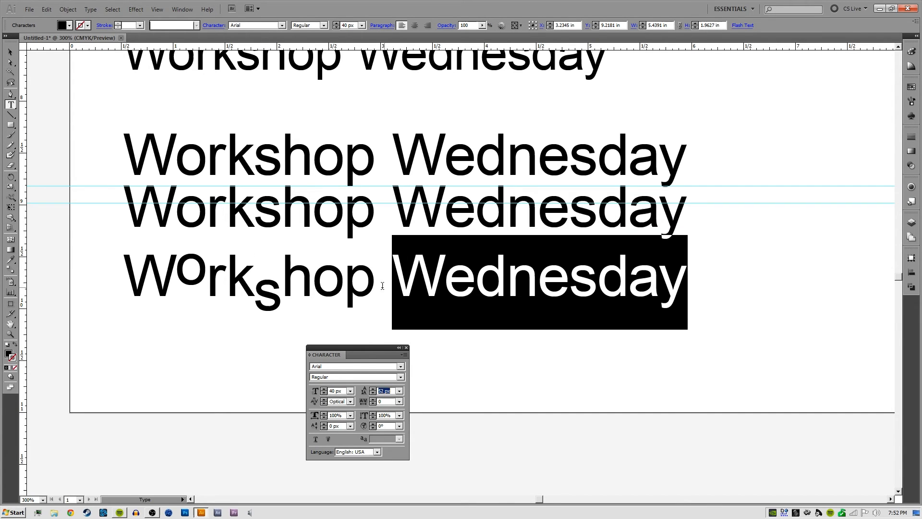
{"action": "key", "text": "Up"}
{"action": "key", "text": "Up"}
{"action": "key", "text": "Up"}
{"action": "key", "text": "Up"}
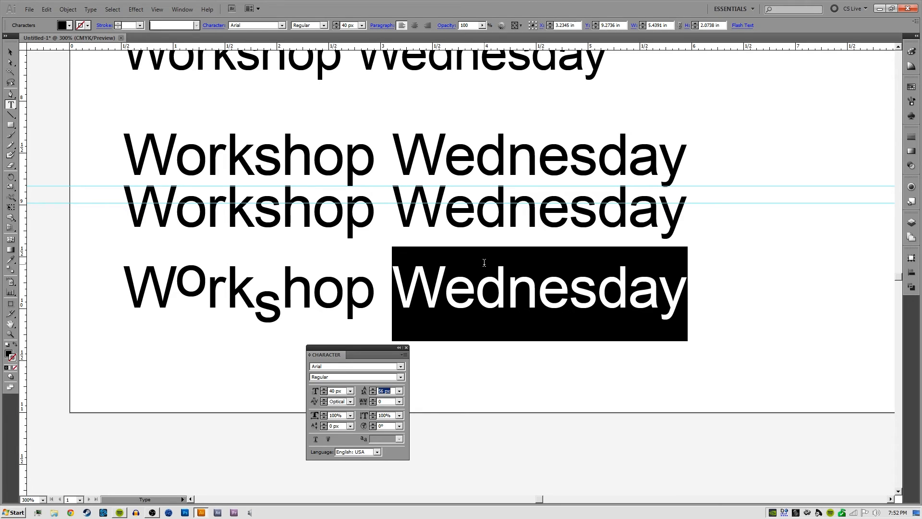
{"action": "key", "text": "Down"}
{"action": "key", "text": "Down"}
{"action": "key", "text": "Down"}
{"action": "key", "text": "Down"}
{"action": "key", "text": "Down"}
{"action": "key", "text": "Down"}
{"action": "key", "text": "Down"}
{"action": "key", "text": "Down"}
{"action": "key", "text": "Down"}
{"action": "key", "text": "Down"}
{"action": "key", "text": "Down"}
{"action": "key", "text": "Down"}
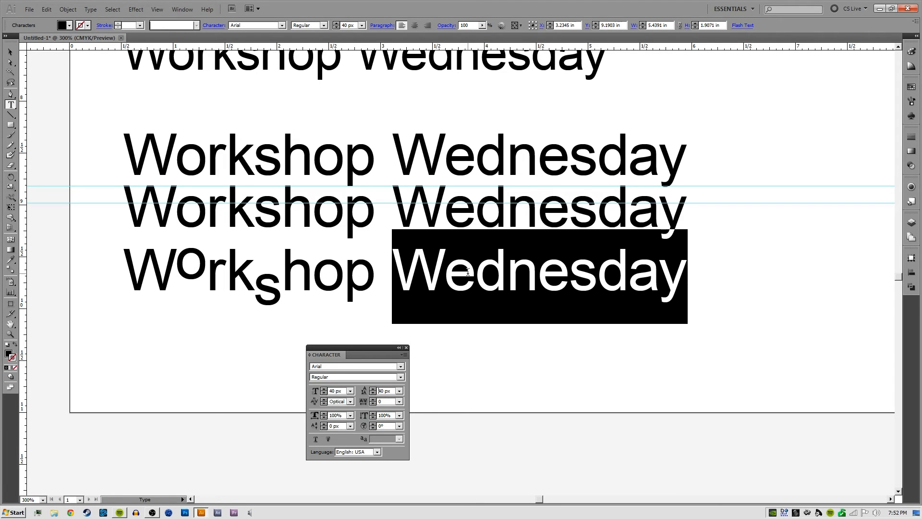
{"action": "key", "text": "Return"}
Highlight the baseline-shifted letters, "Wednesday" and "hop" in the bottom line to compare how they sit on the baseline
{"action": "left_click_drag", "start_coordinate": [176, 251], "coordinate": [282, 255]}
{"action": "left_click", "coordinate": [476, 264]}
{"action": "left_click_drag", "start_coordinate": [399, 260], "coordinate": [678, 263]}
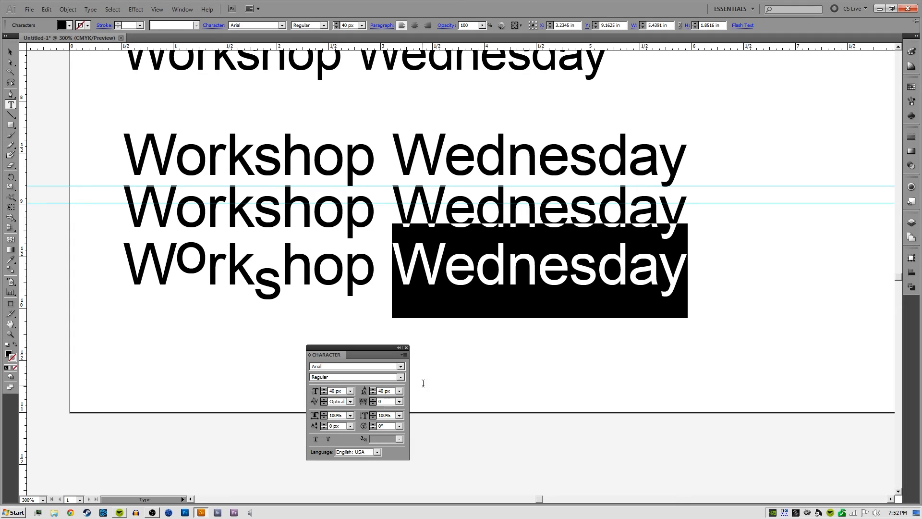
{"action": "left_click", "coordinate": [345, 264]}
{"action": "left_click_drag", "start_coordinate": [282, 264], "coordinate": [377, 264]}
Set the baseline shift of the letters "orkshop" in the bottom line to 3 px and deselect them
{"action": "left_click", "coordinate": [184, 262]}
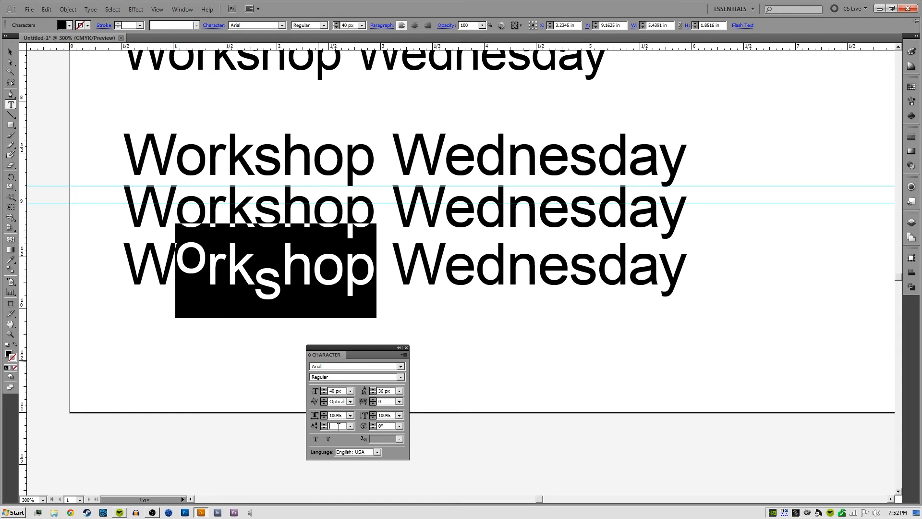
{"action": "left_click", "coordinate": [370, 423]}
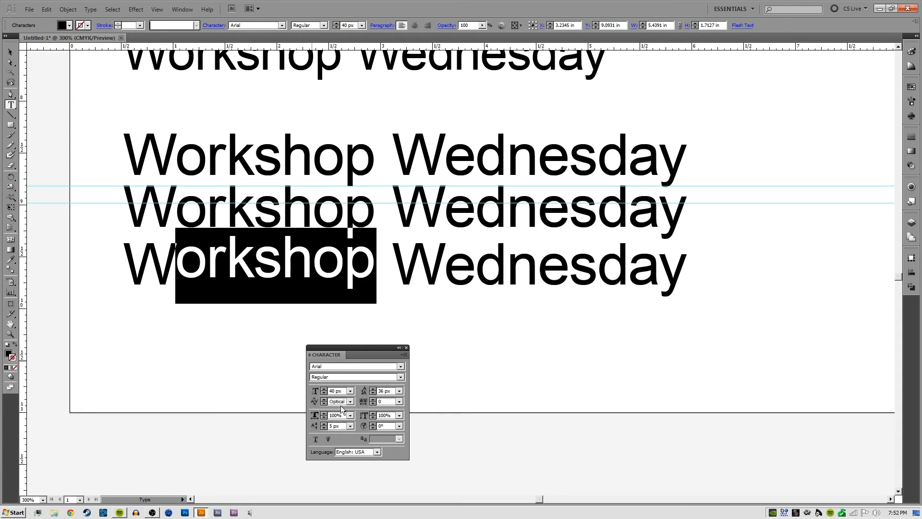
{"action": "type", "text": "3"}
{"action": "key", "text": "Return"}
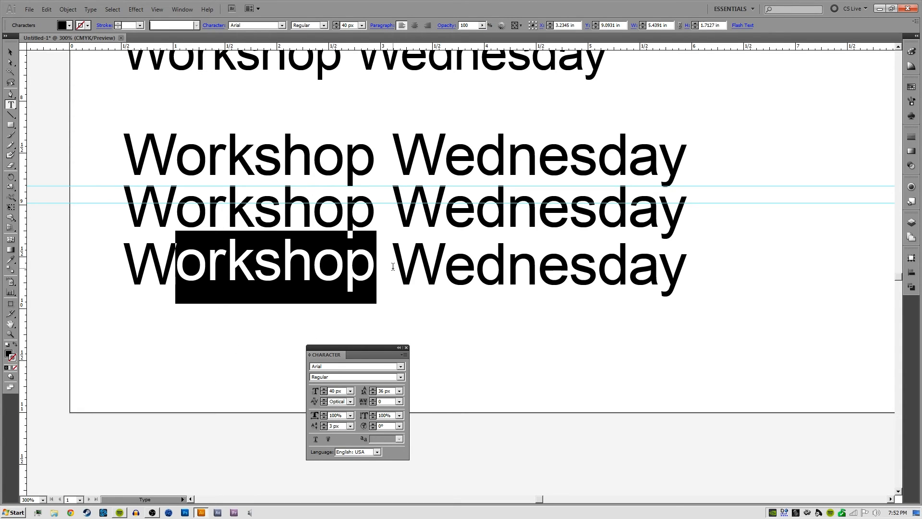
{"action": "left_click", "coordinate": [444, 264]}
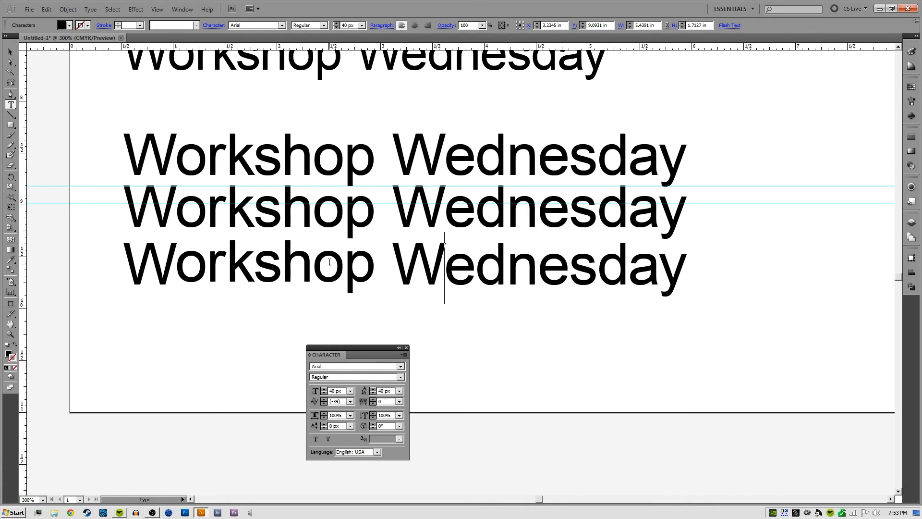
Set the leading of the entire bottom line to 39 px and increase it stepwise to 42 px
{"action": "triple_click", "coordinate": [329, 263]}
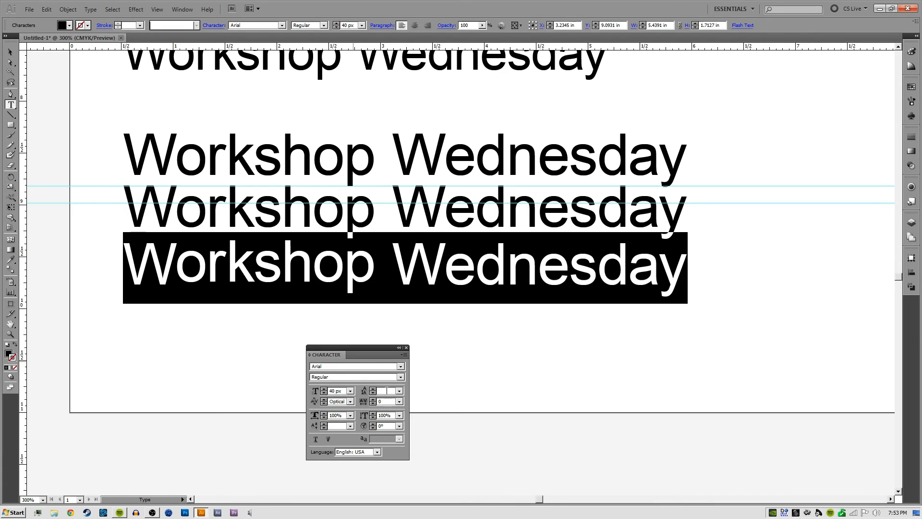
{"action": "left_click", "coordinate": [387, 390]}
{"action": "type", "text": "39"}
{"action": "key", "text": "Return"}
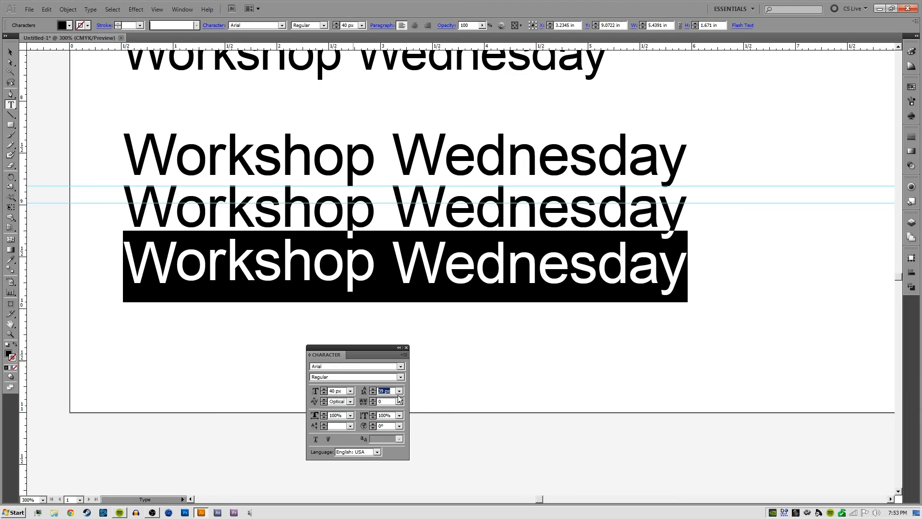
{"action": "key", "text": "Up"}
{"action": "key", "text": "Up"}
{"action": "key", "text": "Up"}
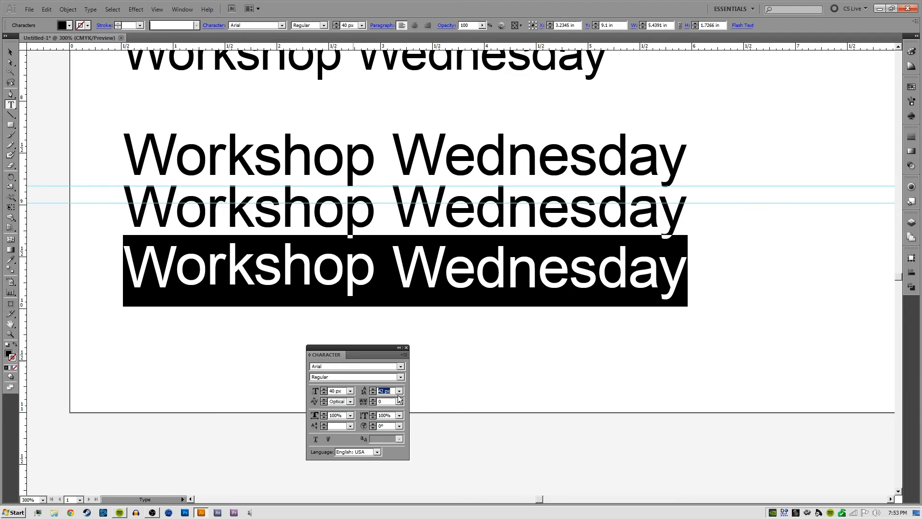
Raise the leading of the bottom line to 43 px and deselect the text
{"action": "key", "text": "Up"}
{"action": "left_click", "coordinate": [482, 342]}
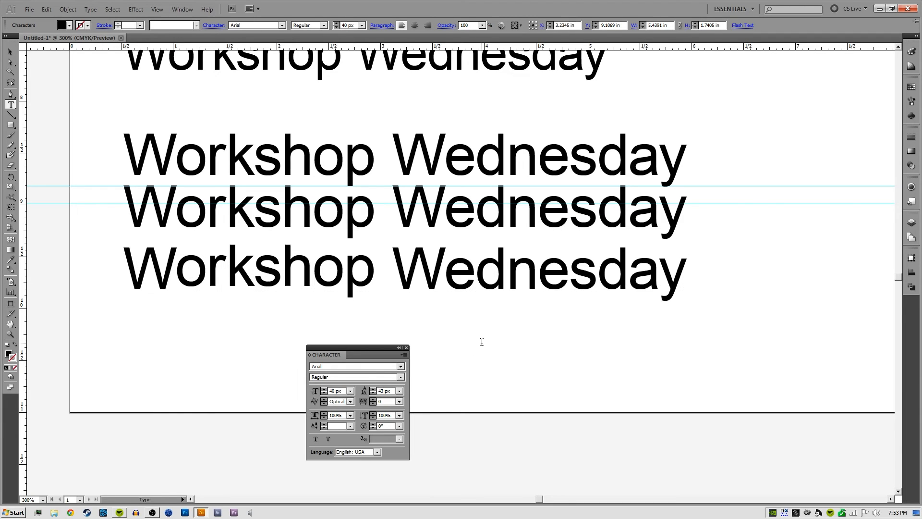
Select the entire bottom line and increase its character rotation stepwise to 12°
{"action": "double_click", "coordinate": [433, 279]}
{"action": "left_click", "coordinate": [433, 278]}
{"action": "double_click", "coordinate": [432, 278]}
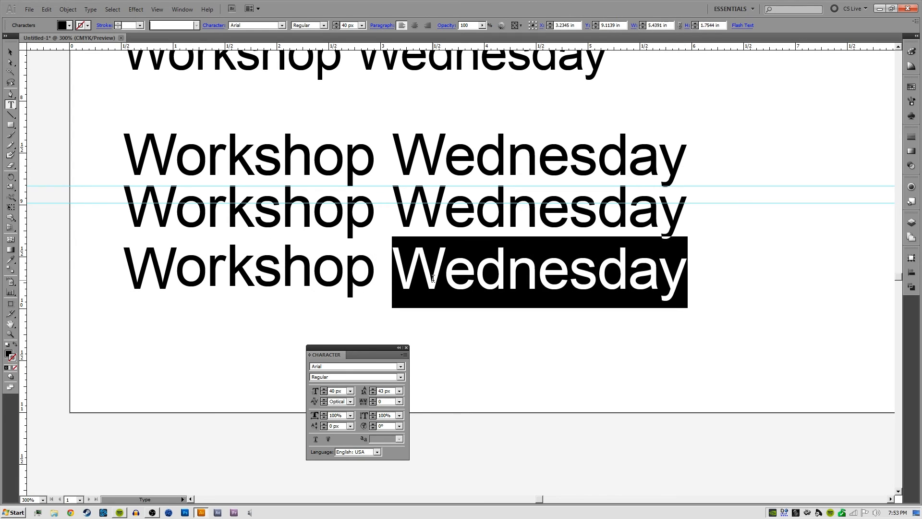
{"action": "triple_click", "coordinate": [433, 279]}
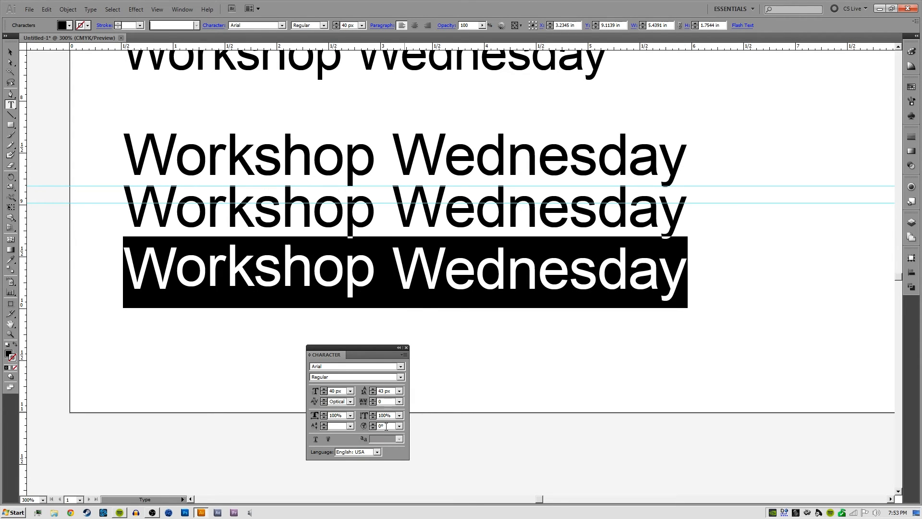
{"action": "key", "text": "Up"}
{"action": "key", "text": "Up"}
{"action": "key", "text": "Up"}
{"action": "key", "text": "Up"}
{"action": "key", "text": "Up"}
{"action": "key", "text": "Up"}
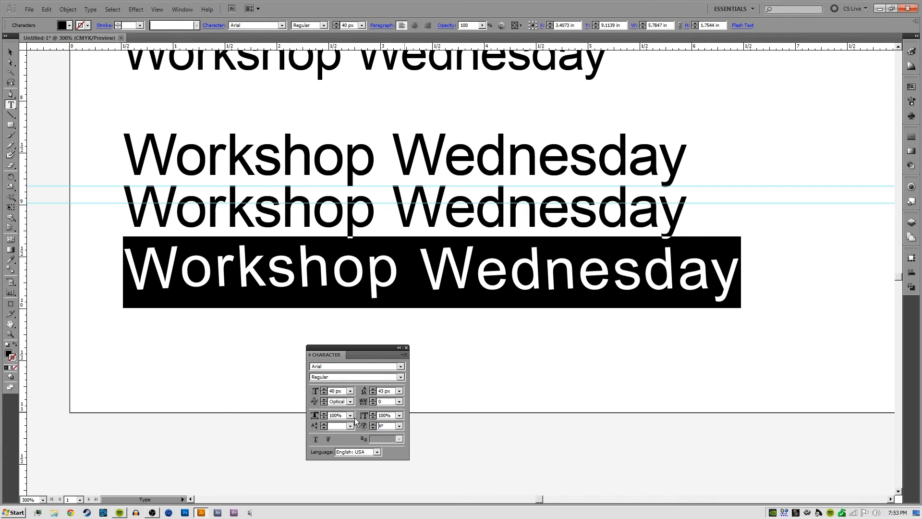
{"action": "key", "text": "Up"}
{"action": "key", "text": "Up"}
{"action": "key", "text": "Up"}
{"action": "key", "text": "Up"}
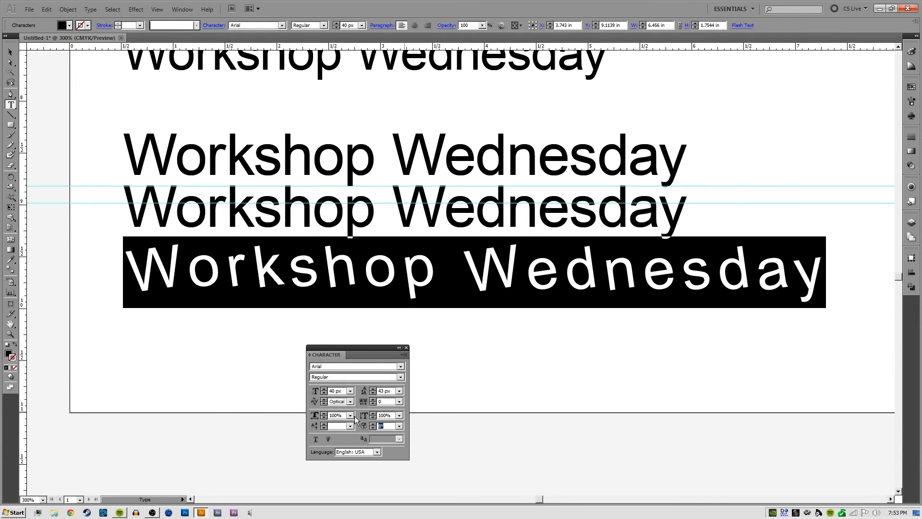
{"action": "key", "text": "Up"}
{"action": "key", "text": "Up"}
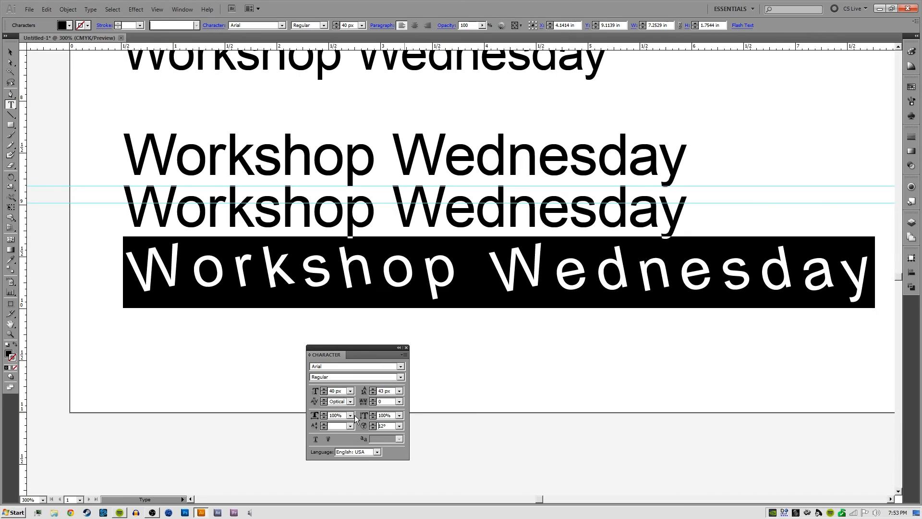
Lower the character rotation of the bottom line stepwise through 0° into negative angles, down to -220°
{"action": "key", "text": "Down"}
{"action": "key", "text": "Down"}
{"action": "key", "text": "Down"}
{"action": "key", "text": "Down"}
{"action": "key", "text": "Down"}
{"action": "key", "text": "Down"}
{"action": "key", "text": "Down"}
{"action": "key", "text": "Down"}
{"action": "key", "text": "Down"}
{"action": "key", "text": "Down"}
{"action": "key", "text": "Down"}
{"action": "key", "text": "Down"}
{"action": "key", "text": "Down"}
{"action": "key", "text": "Down"}
{"action": "key", "text": "Down"}
{"action": "key", "text": "Down"}
{"action": "key", "text": "Down"}
{"action": "key", "text": "Down"}
{"action": "key", "text": "Down"}
{"action": "key", "text": "Down"}
{"action": "key", "text": "Down"}
{"action": "key", "text": "Down"}
{"action": "key", "text": "Down"}
{"action": "key", "text": "Down"}
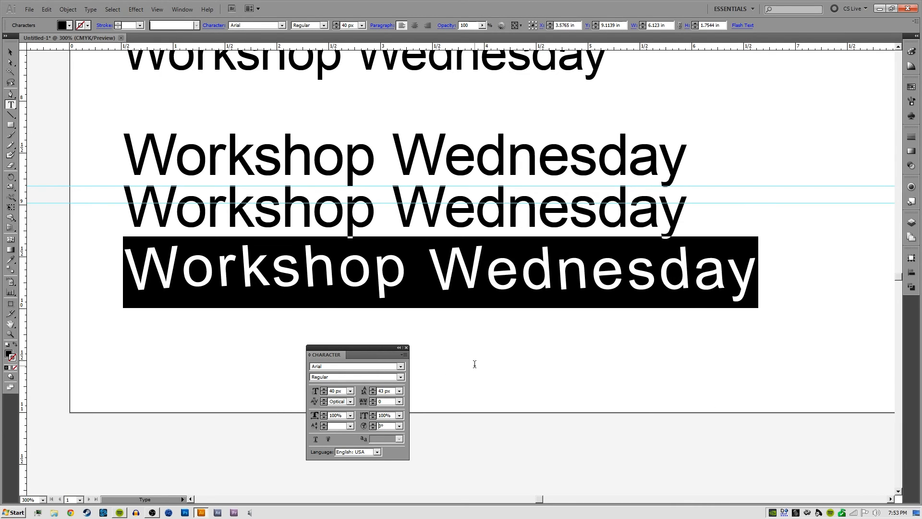
{"action": "key", "text": "Down"}
{"action": "key", "text": "Down"}
{"action": "key", "text": "Down"}
{"action": "key", "text": "Down"}
{"action": "key", "text": "Down"}
{"action": "key", "text": "Down"}
{"action": "key", "text": "Down"}
{"action": "key", "text": "Down"}
{"action": "key", "text": "Down"}
{"action": "key", "text": "Down"}
{"action": "key", "text": "Down"}
{"action": "key", "text": "Down"}
{"action": "key", "text": "Down"}
{"action": "key", "text": "Down"}
{"action": "key", "text": "Down"}
{"action": "key", "text": "Down"}
{"action": "key", "text": "Down"}
{"action": "key", "text": "Down"}
{"action": "key", "text": "Down"}
{"action": "key", "text": "Down"}
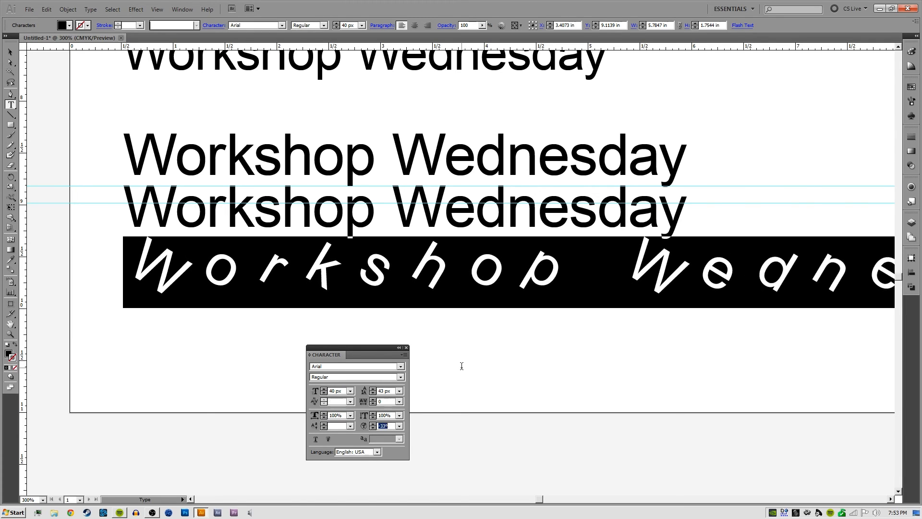
{"action": "key", "text": "Down"}
{"action": "key", "text": "Down"}
{"action": "key", "text": "Down"}
{"action": "key", "text": "Down"}
{"action": "key", "text": "Down"}
{"action": "key", "text": "Down"}
{"action": "key", "text": "Down"}
{"action": "key", "text": "Down"}
{"action": "key", "text": "Down"}
{"action": "key", "text": "Down"}
{"action": "key", "text": "Down"}
{"action": "key", "text": "Down"}
{"action": "key", "text": "Down"}
{"action": "key", "text": "Down"}
{"action": "key", "text": "Down"}
{"action": "key", "text": "Down"}
{"action": "key", "text": "Down"}
{"action": "key", "text": "Down"}
{"action": "key", "text": "Down"}
{"action": "key", "text": "Down"}
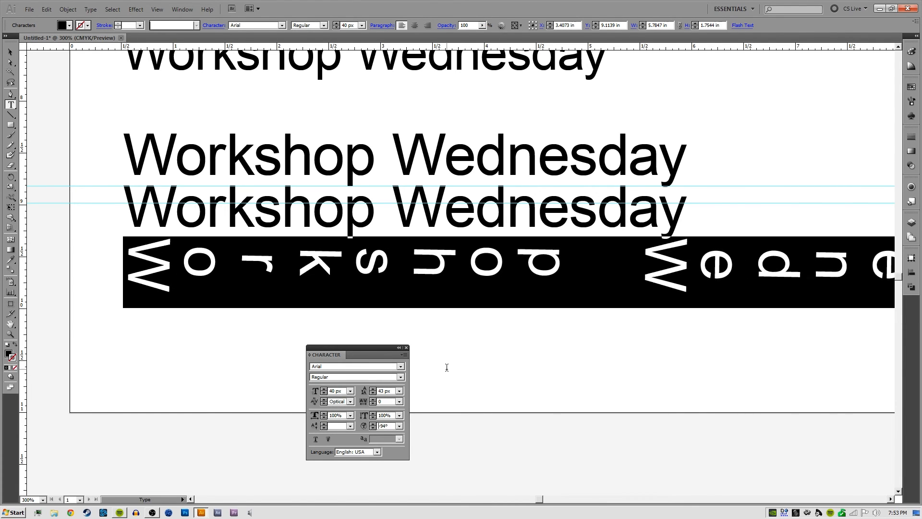
{"action": "key", "text": "Down"}
{"action": "key", "text": "Down"}
{"action": "key", "text": "Down"}
{"action": "key", "text": "Down"}
{"action": "key", "text": "Down"}
{"action": "key", "text": "Down"}
{"action": "key", "text": "Down"}
{"action": "key", "text": "Down"}
{"action": "key", "text": "Down"}
{"action": "key", "text": "Down"}
{"action": "key", "text": "Down"}
{"action": "key", "text": "Down"}
{"action": "key", "text": "Down"}
{"action": "key", "text": "Down"}
{"action": "key", "text": "Down"}
{"action": "key", "text": "Down"}
{"action": "key", "text": "Down"}
{"action": "key", "text": "Down"}
{"action": "key", "text": "Down"}
{"action": "key", "text": "Down"}
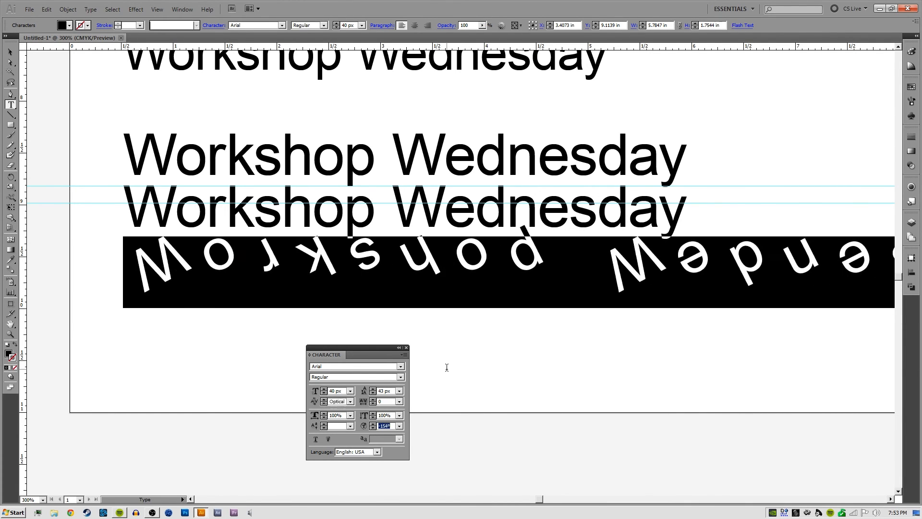
{"action": "key", "text": "Down"}
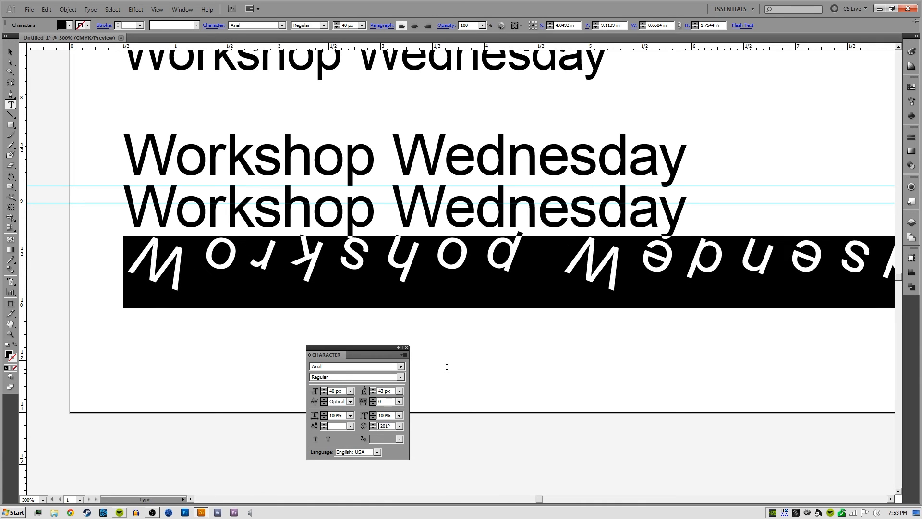
{"action": "key", "text": "Down"}
{"action": "key", "text": "Down"}
{"action": "key", "text": "Down"}
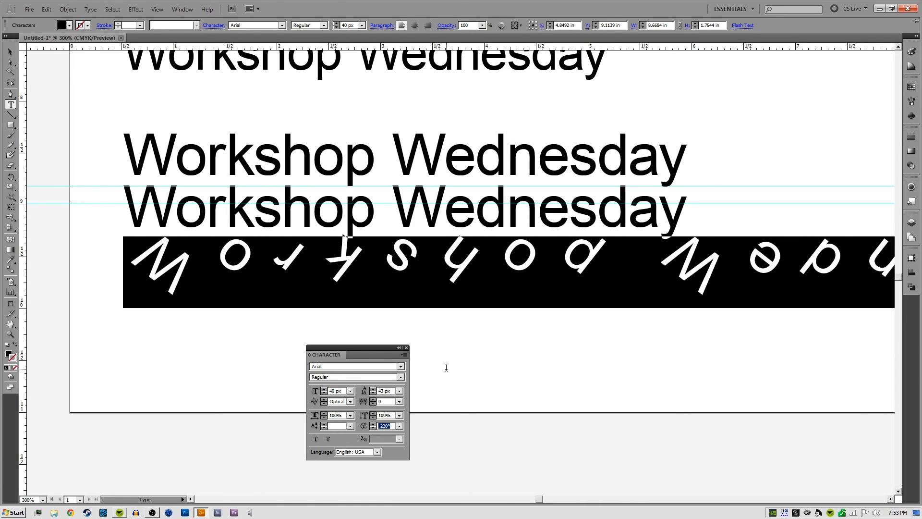
Bring the character rotation of the bottom line to -180° so its letters stand upside down
{"action": "key", "text": "Up"}
{"action": "key", "text": "Up"}
{"action": "key", "text": "Up"}
{"action": "key", "text": "Up"}
{"action": "key", "text": "Up"}
{"action": "key", "text": "Up"}
{"action": "key", "text": "Up"}
{"action": "key", "text": "Up"}
{"action": "key", "text": "Up"}
{"action": "key", "text": "Up"}
{"action": "key", "text": "Up"}
{"action": "key", "text": "Up"}
{"action": "key", "text": "Up"}
{"action": "key", "text": "Up"}
{"action": "key", "text": "Up"}
{"action": "key", "text": "Up"}
{"action": "key", "text": "Up"}
{"action": "key", "text": "Up"}
{"action": "key", "text": "Up"}
{"action": "key", "text": "Up"}
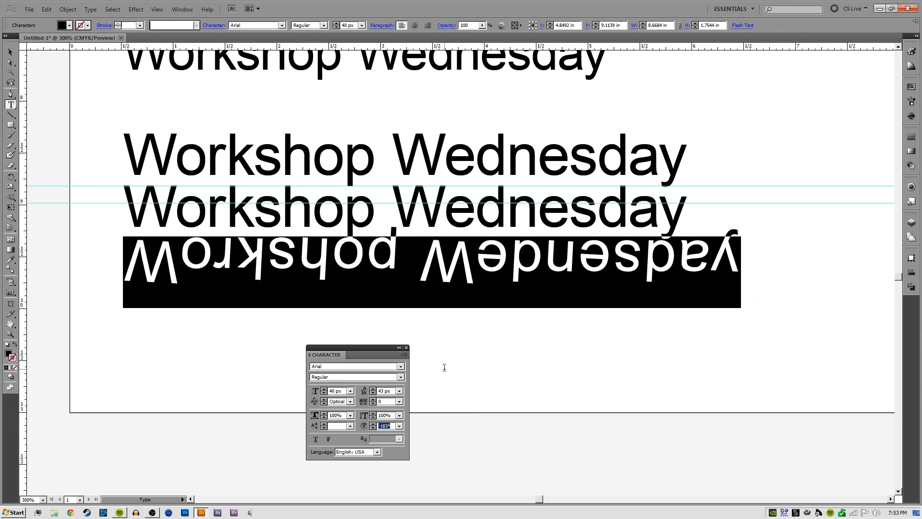
{"action": "key", "text": "Return"}
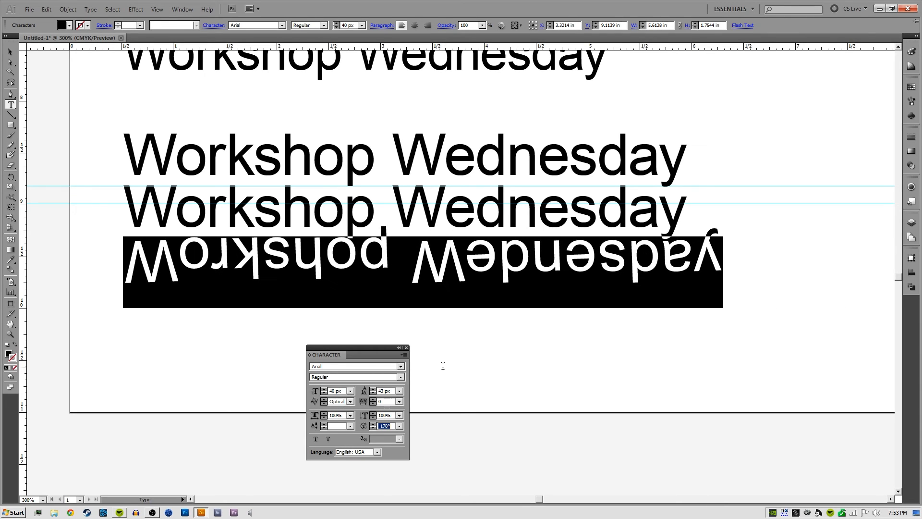
{"action": "key", "text": "Return"}
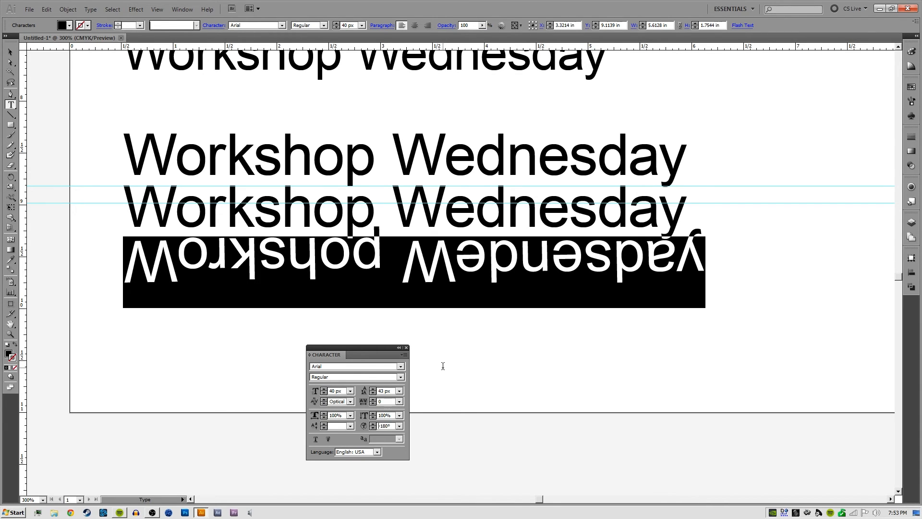
{"action": "key", "text": "Return"}
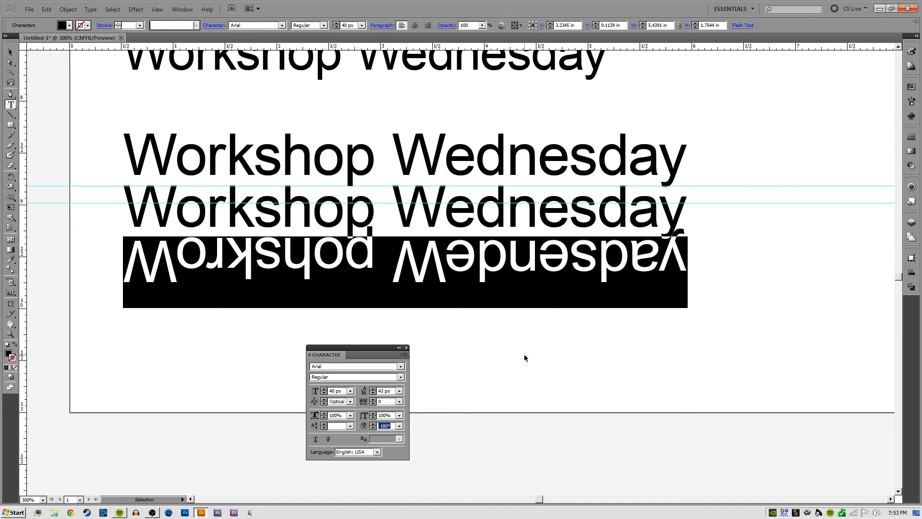
Move the three-line text block about 0.05 in left and 0.2 in down, and deselect it
{"action": "left_click", "coordinate": [524, 355], "text": "ctrl"}
{"action": "key", "text": "v"}
{"action": "left_click_drag", "start_coordinate": [550, 271], "coordinate": [545, 282]}
{"action": "left_click", "coordinate": [556, 331]}
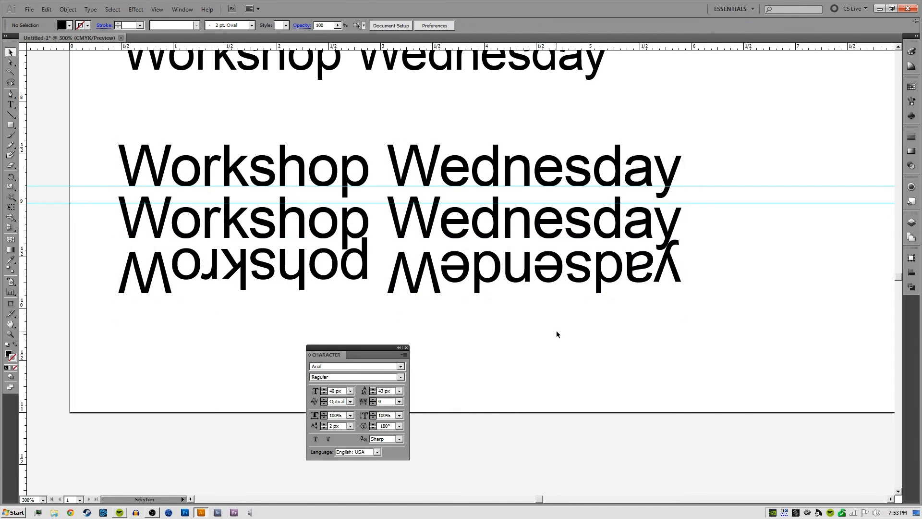
{"action": "key", "text": "a"}
{"action": "left_click_drag", "start_coordinate": [480, 282], "coordinate": [480, 292]}
{"action": "key", "text": "space"}
{"action": "left_click_drag", "start_coordinate": [512, 341], "coordinate": [491, 346]}
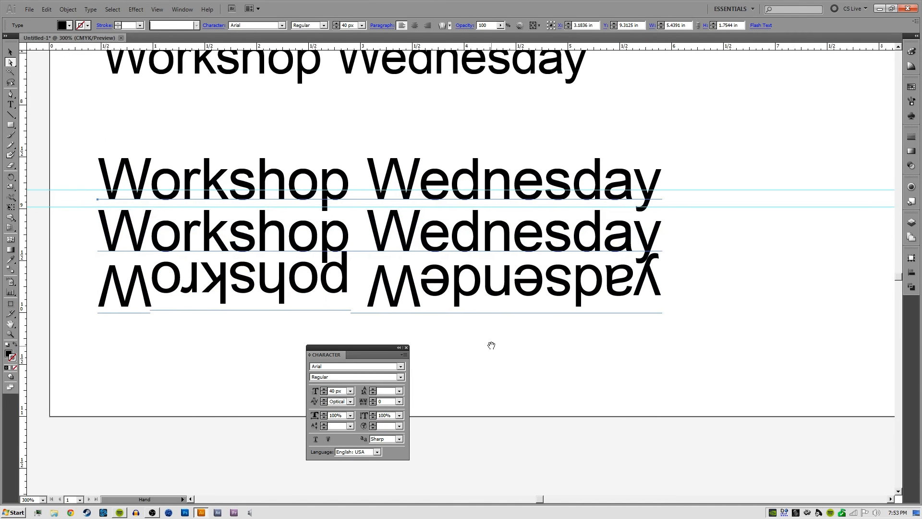
{"action": "left_click", "coordinate": [515, 370]}
{"action": "left_click", "coordinate": [453, 308]}
{"action": "left_click", "coordinate": [483, 343]}
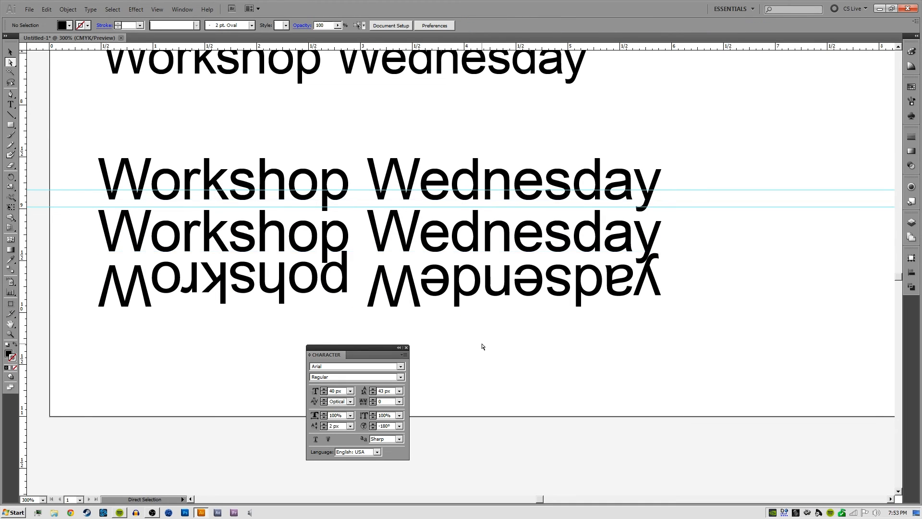
{"action": "key", "text": "v"}
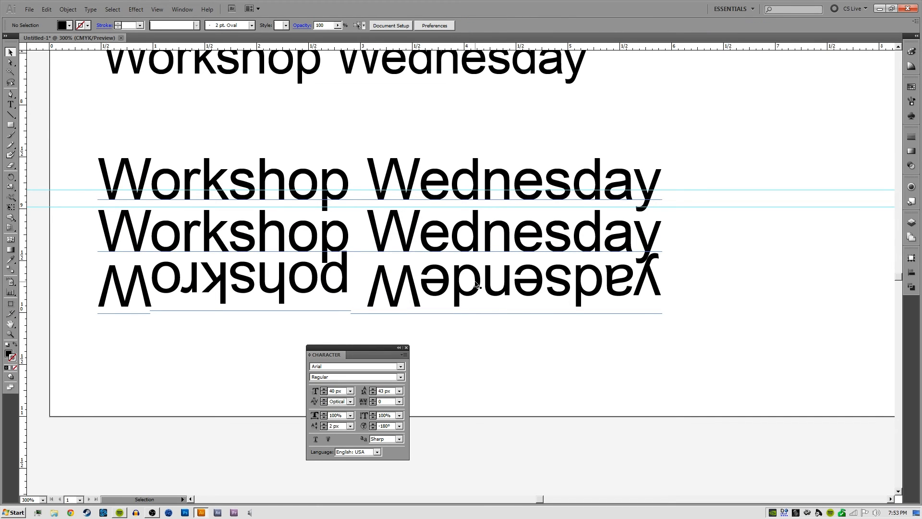
Highlight the text from the W of the inverted "Wednesday" back to the "p" of the top line's "Workshop", and end text editing
{"action": "scroll", "coordinate": [475, 284], "scroll_direction": "left", "scroll_amount": 2}
{"action": "scroll", "coordinate": [499, 285], "scroll_direction": "down", "scroll_amount": 2}
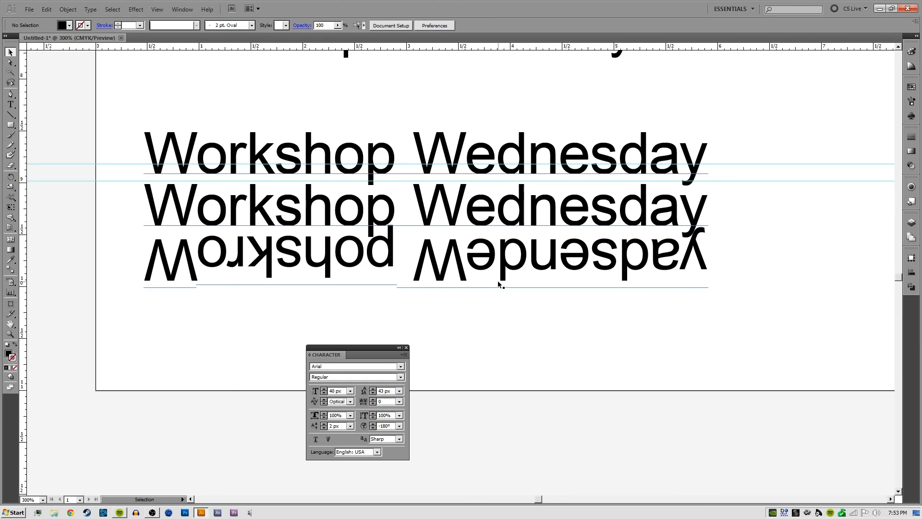
{"action": "key", "text": "t"}
{"action": "triple_click", "coordinate": [439, 283]}
{"action": "left_click", "coordinate": [429, 288]}
{"action": "left_click_drag", "start_coordinate": [454, 295], "coordinate": [364, 122]}
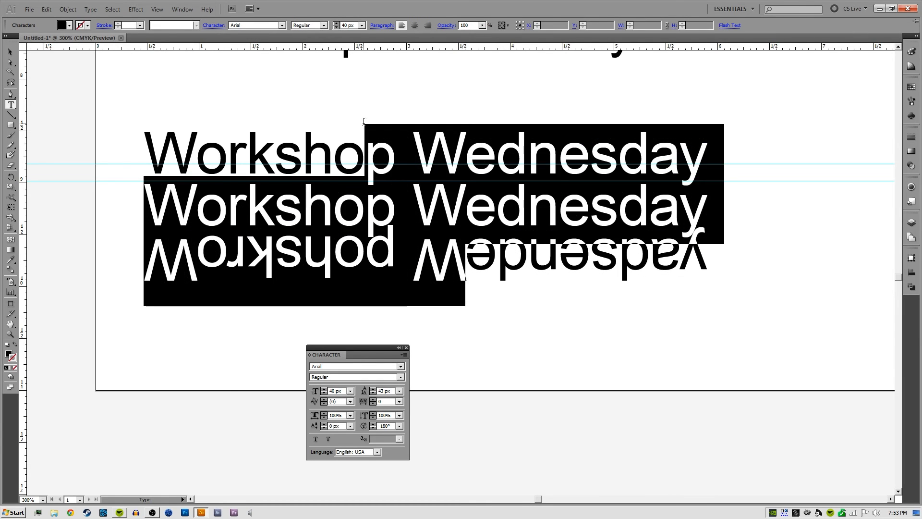
{"action": "left_click", "coordinate": [397, 208]}
{"action": "triple_click", "coordinate": [226, 157]}
{"action": "key", "text": "ctrl+c"}
{"action": "key", "text": "Escape"}
{"action": "left_click_drag", "start_coordinate": [460, 239], "coordinate": [417, 156]}
Paste a "Workshop Wednesday" line as a new text object below the inverted line
{"action": "key", "text": "t"}
{"action": "left_click", "coordinate": [292, 230]}
{"action": "key", "text": "ctrl+v"}
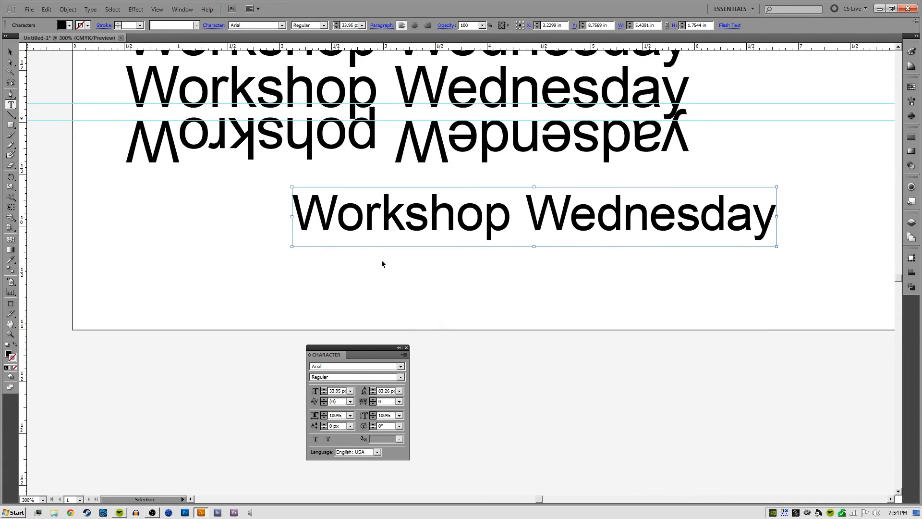
{"action": "left_click_drag", "start_coordinate": [505, 289], "coordinate": [462, 312]}
{"action": "left_click_drag", "start_coordinate": [441, 245], "coordinate": [467, 246]}
{"action": "key", "text": "ctrl+z"}
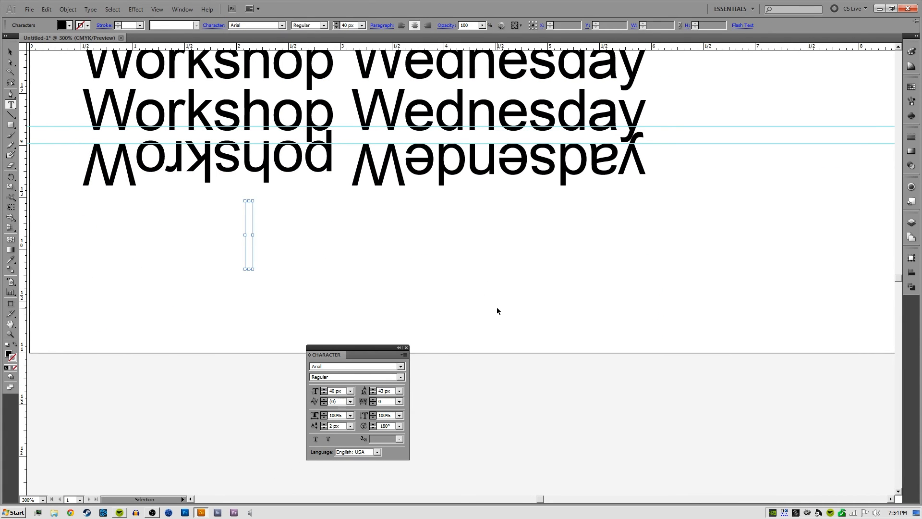
{"action": "key", "text": "ctrl+shift+z"}
Move the pasted "Workshop Wednesday" line left so it sits beneath the three-line text block
{"action": "key", "text": "v"}
{"action": "left_click", "coordinate": [505, 294]}
{"action": "left_click_drag", "start_coordinate": [500, 254], "coordinate": [405, 257]}
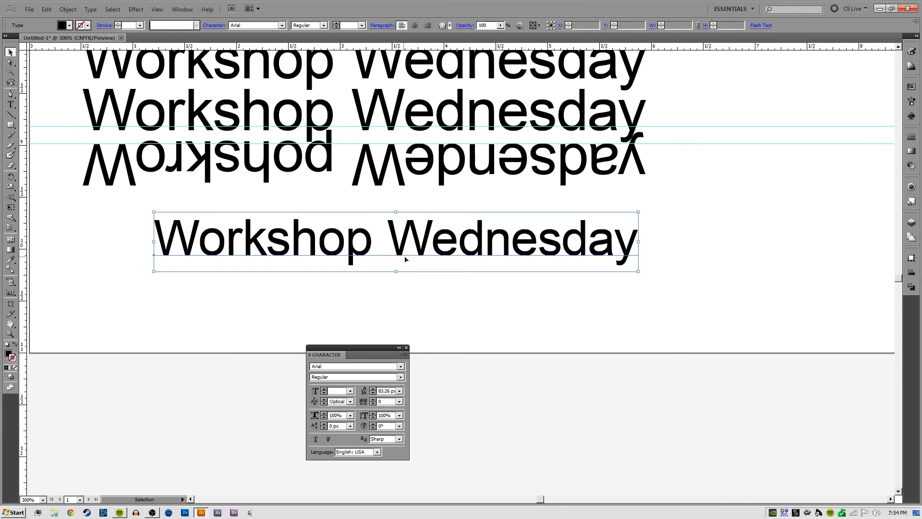
{"action": "left_click_drag", "start_coordinate": [477, 311], "coordinate": [510, 291]}
{"action": "double_click", "coordinate": [482, 223]}
{"action": "key", "text": "Escape"}
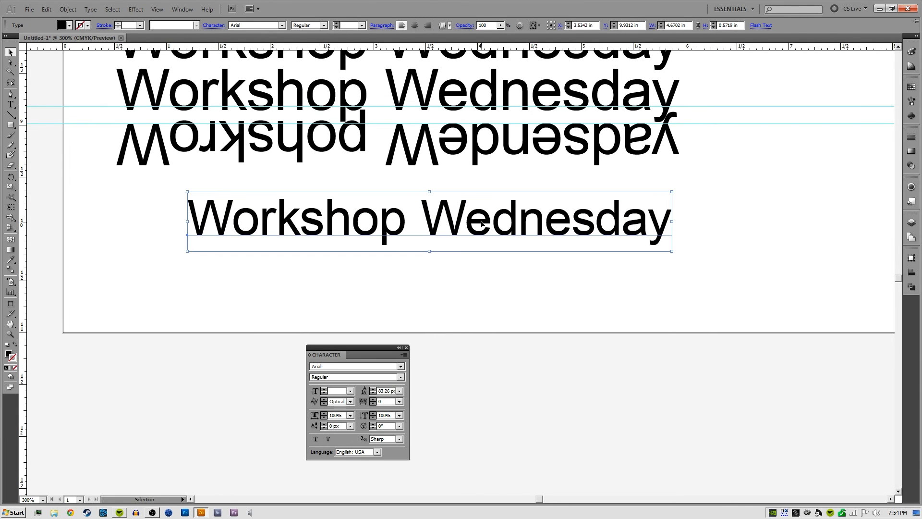
Add a new line of text reading "THESE ARE UPSIDE DOWN" below the pasted "Workshop Wednesday" line
{"action": "key", "text": "t"}
{"action": "left_click", "coordinate": [277, 306]}
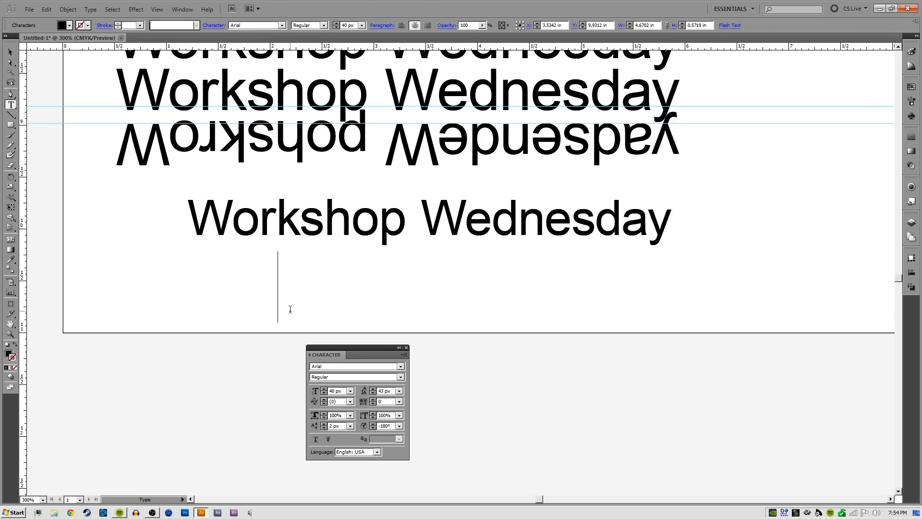
{"action": "type", "text": "THE"}
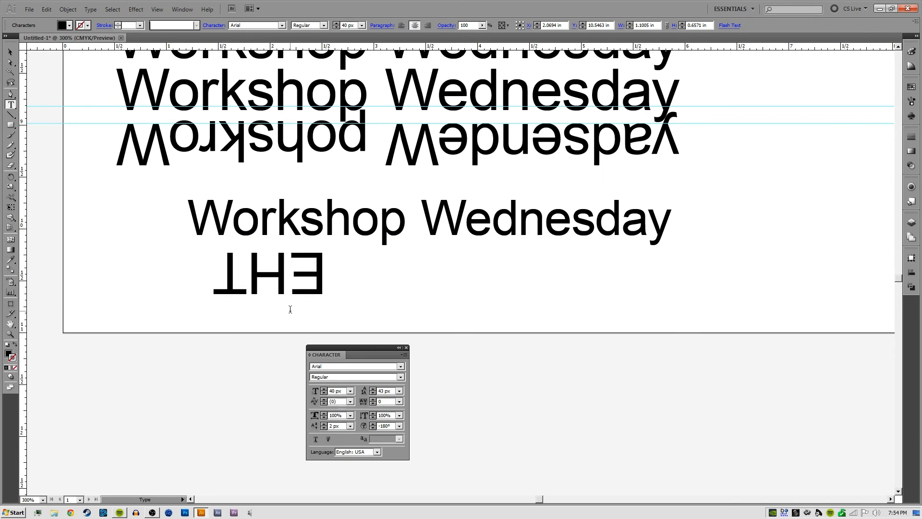
{"action": "key", "text": "BackSpace"}
{"action": "key", "text": "BackSpace"}
{"action": "key", "text": "BackSpace"}
{"action": "key", "text": "BackSpace"}
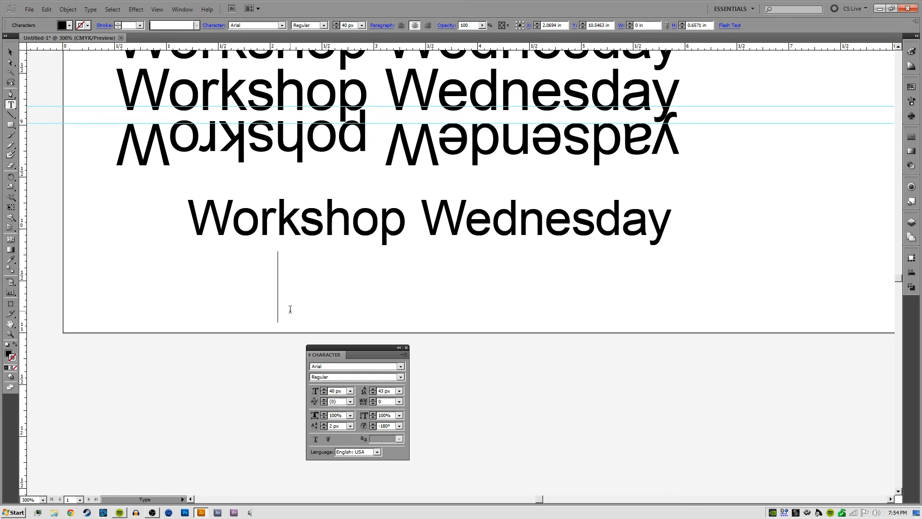
{"action": "type", "text": "THESE"}
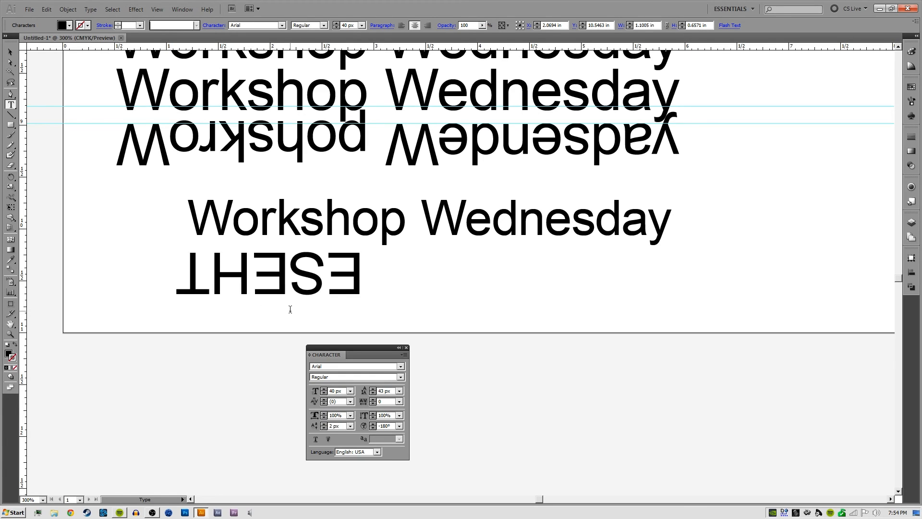
{"action": "type", "text": " ARE UPSIDEDOWN"}
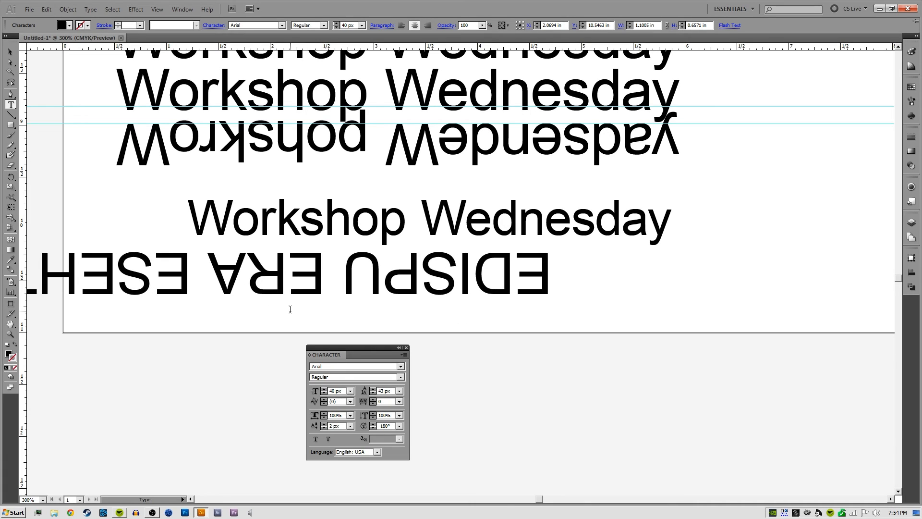
{"action": "key", "text": "Left"}
{"action": "key", "text": "Left"}
{"action": "key", "text": "Left"}
{"action": "key", "text": "Left"}
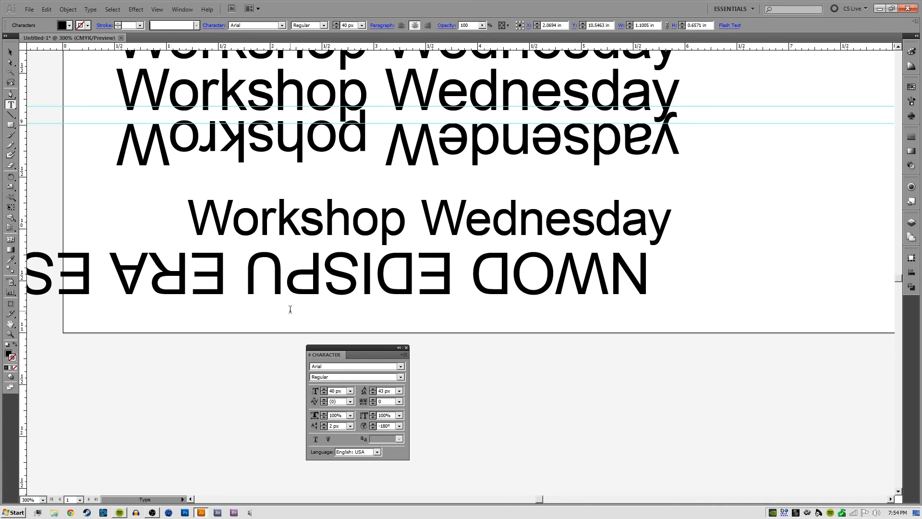
Set the character rotation of the whole "THESE ARE UPSIDE DOWN" line to 0° and end text editing
{"action": "triple_click", "coordinate": [304, 276]}
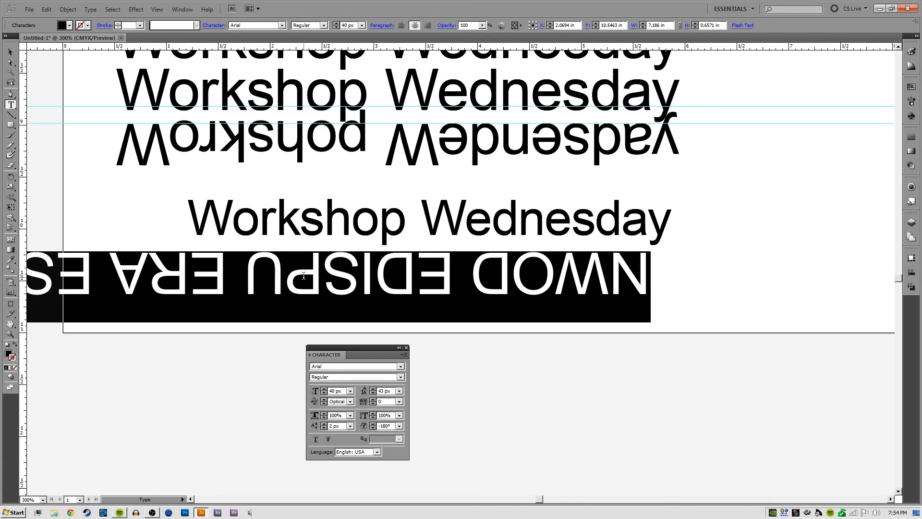
{"action": "left_click", "coordinate": [392, 426]}
{"action": "type", "text": "0"}
{"action": "key", "text": "Return"}
{"action": "key", "text": "Escape"}
{"action": "left_click", "coordinate": [425, 300]}
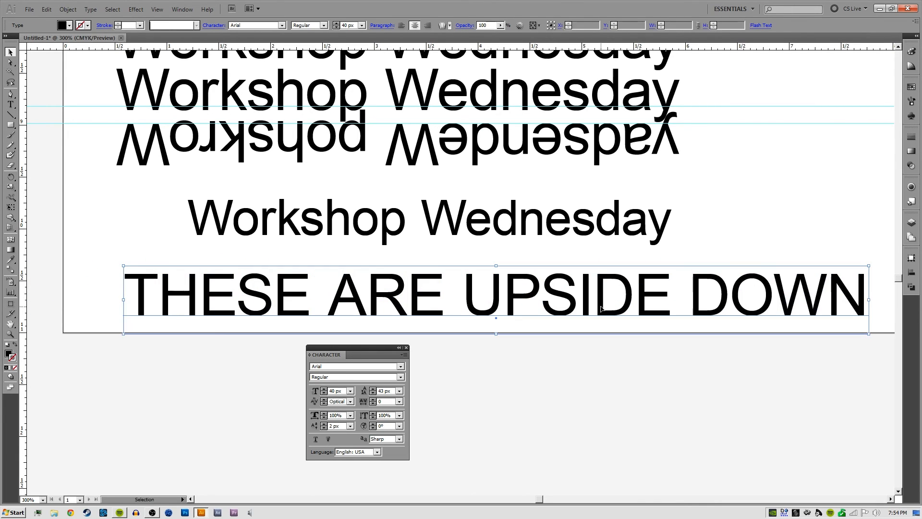
{"action": "scroll", "coordinate": [548, 317], "scroll_direction": "right", "scroll_amount": 4}
{"action": "left_click_drag", "start_coordinate": [439, 325], "coordinate": [513, 294]}
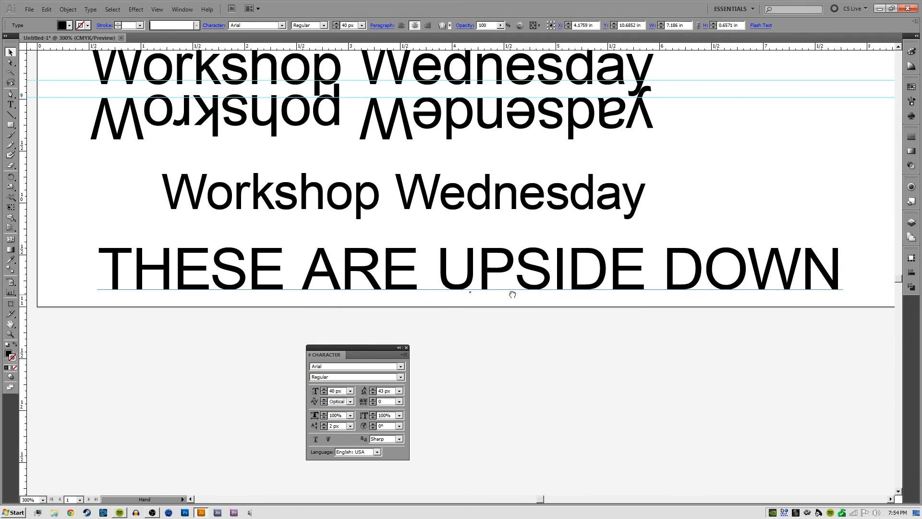
Delete the "THESE ARE UPSIDE DOWN" line and place a copy of the standalone "Workshop Wednesday" line directly beneath the original
{"action": "key", "text": "Delete"}
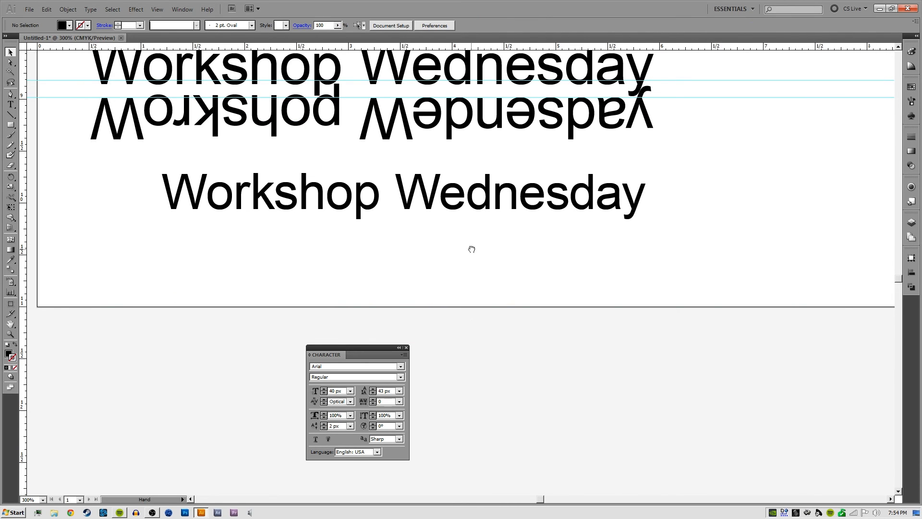
{"action": "left_click_drag", "start_coordinate": [471, 250], "coordinate": [497, 290]}
{"action": "left_click_drag", "start_coordinate": [484, 234], "coordinate": [497, 288]}
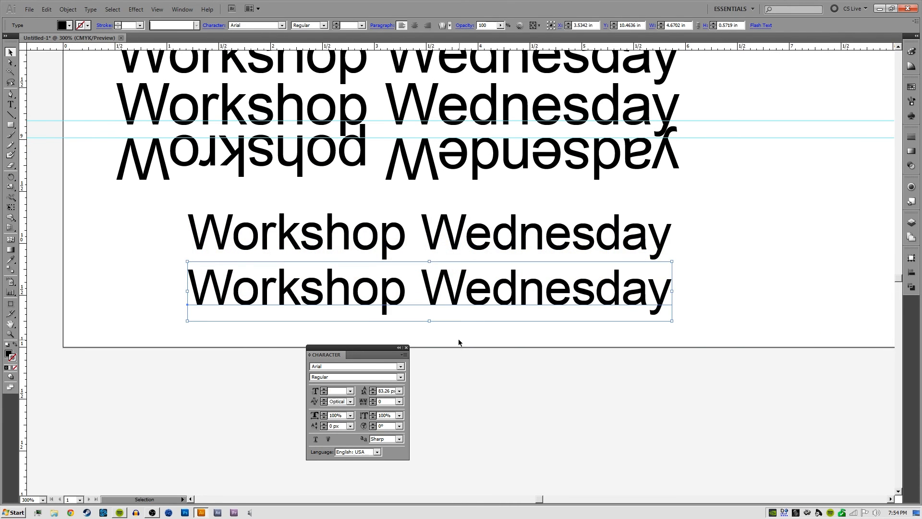
{"action": "left_click_drag", "start_coordinate": [462, 323], "coordinate": [490, 309]}
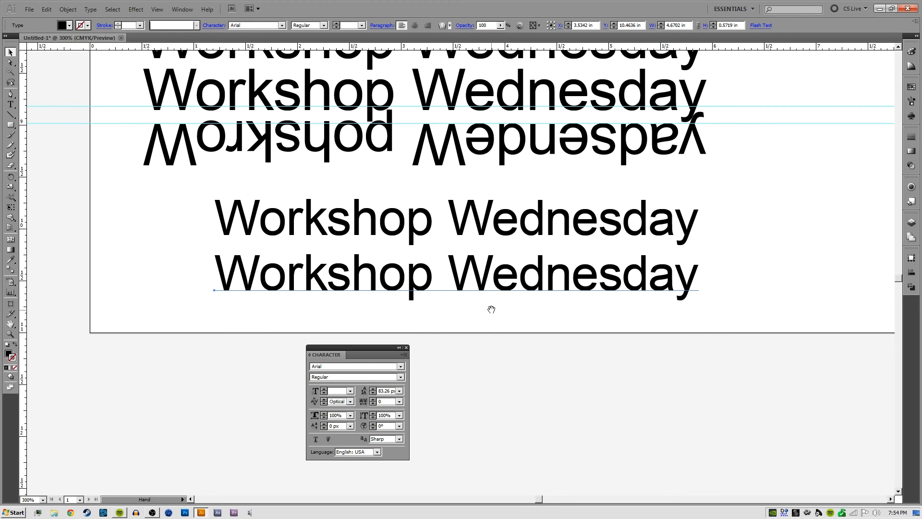
Apply All Caps to the whole copied "Workshop Wednesday" line
{"action": "left_click", "coordinate": [404, 355]}
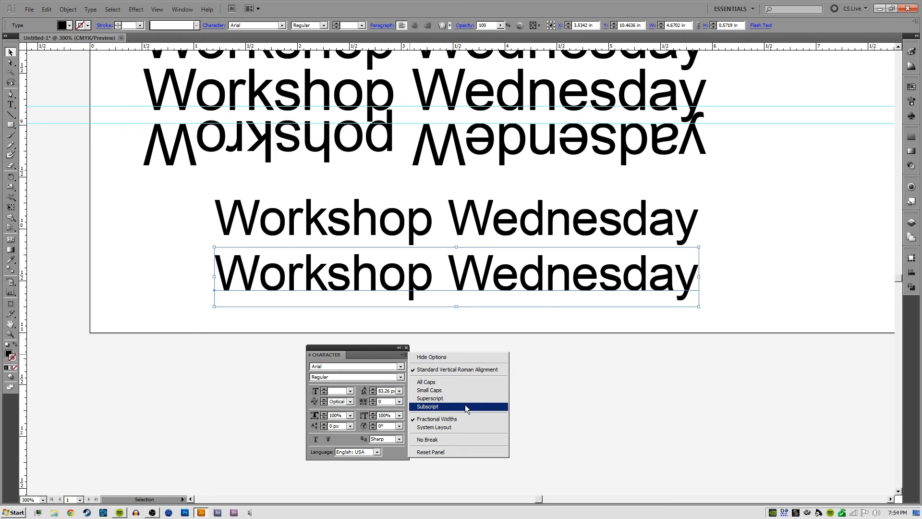
{"action": "left_click", "coordinate": [552, 309]}
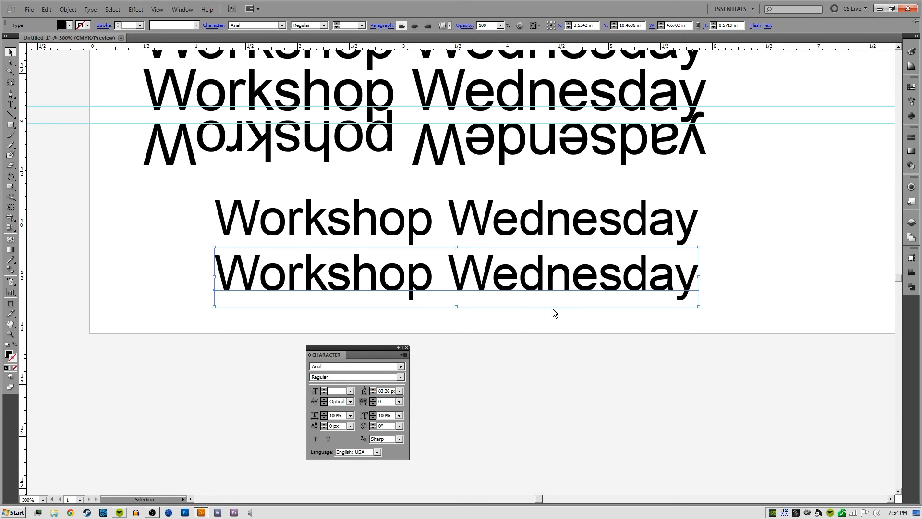
{"action": "double_click", "coordinate": [286, 294]}
{"action": "key", "text": "ctrl+a"}
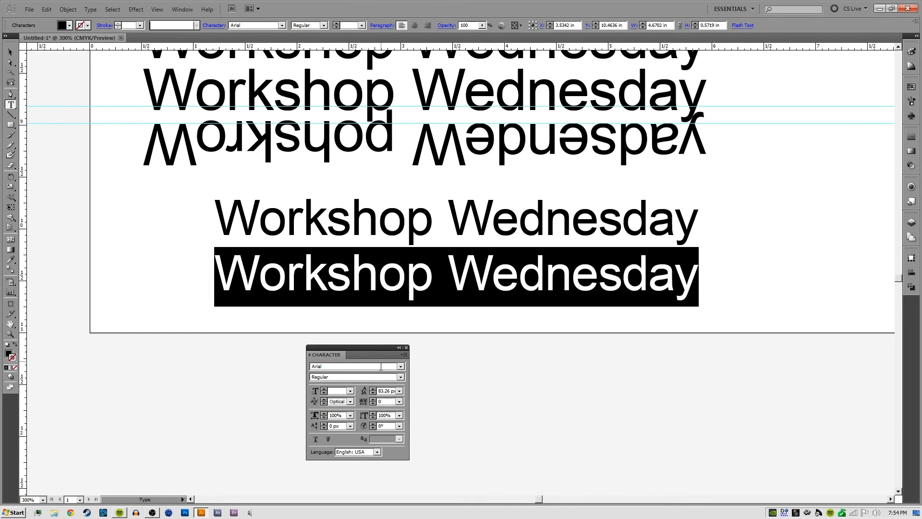
{"action": "left_click", "coordinate": [403, 356]}
{"action": "left_click", "coordinate": [433, 379]}
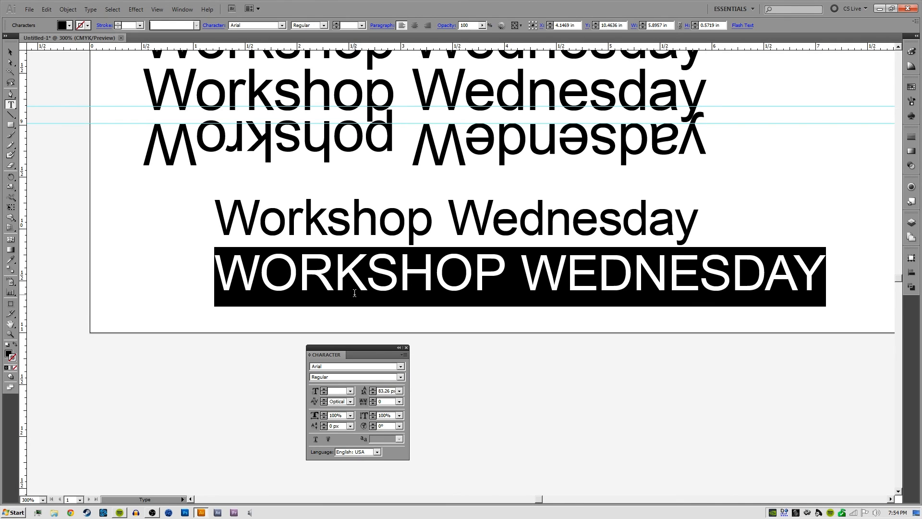
Overwrite the all-caps line with random test characters, clear it, and enter "capital letters" instead
{"action": "type", "text": "as;ldkjf;lkjdsaf;lkj"}
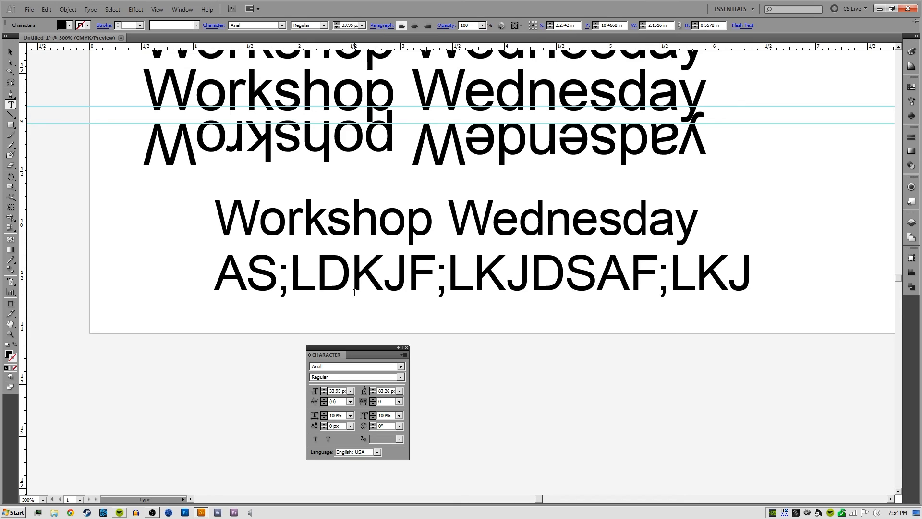
{"action": "key", "text": "ctrl+a"}
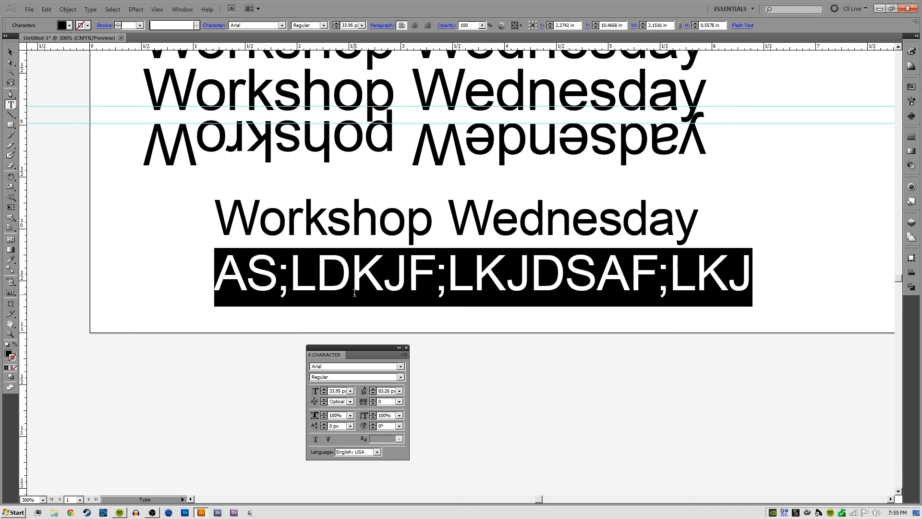
{"action": "key", "text": "BackSpace"}
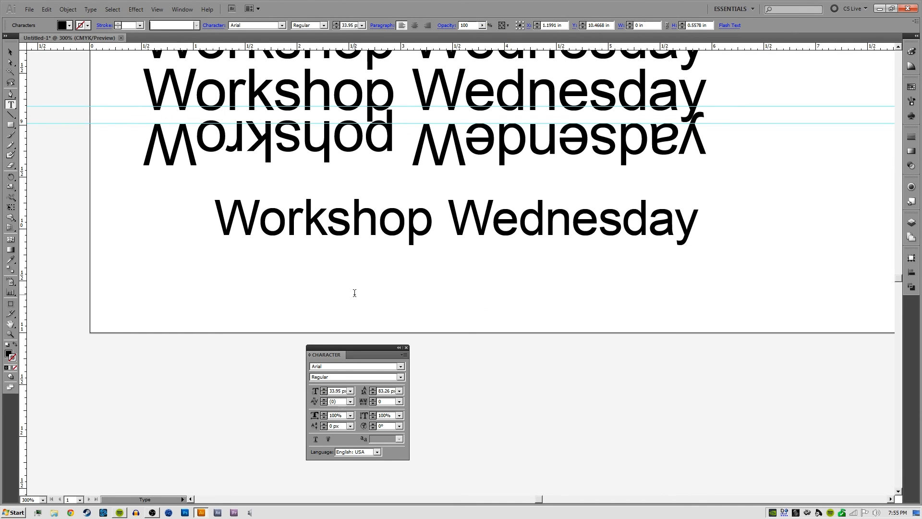
{"action": "type", "text": "capital let "}
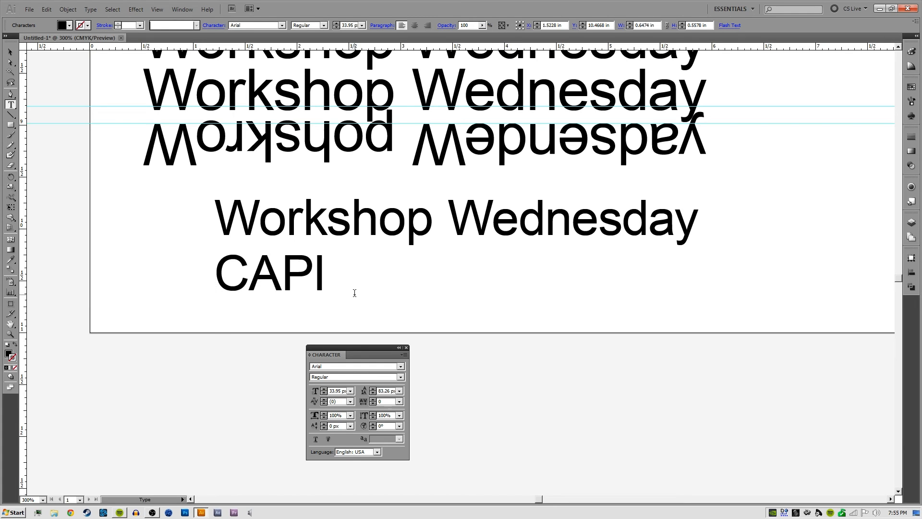
{"action": "type", "text": "ers"}
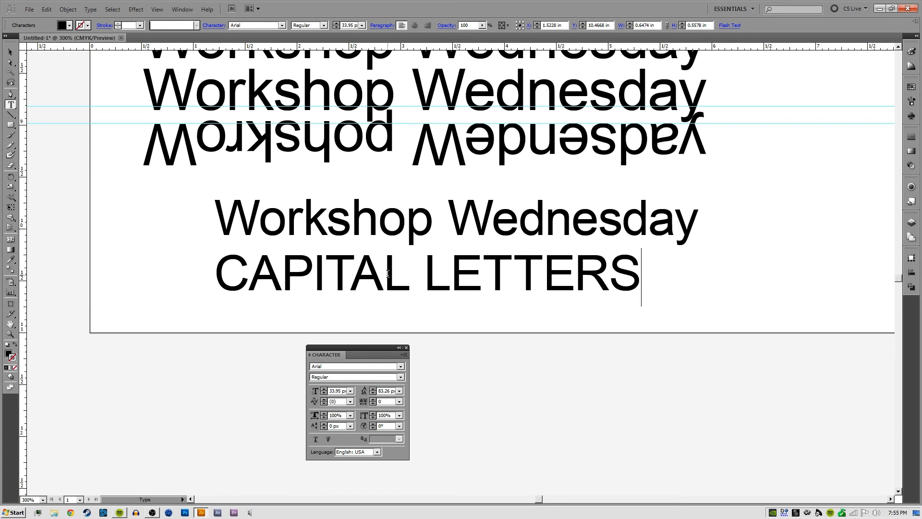
Apply Small Caps to the whole "CAPITAL LETTERS" line
{"action": "double_click", "coordinate": [354, 288]}
{"action": "left_click_drag", "start_coordinate": [354, 288], "coordinate": [449, 305]}
{"action": "left_click", "coordinate": [404, 354]}
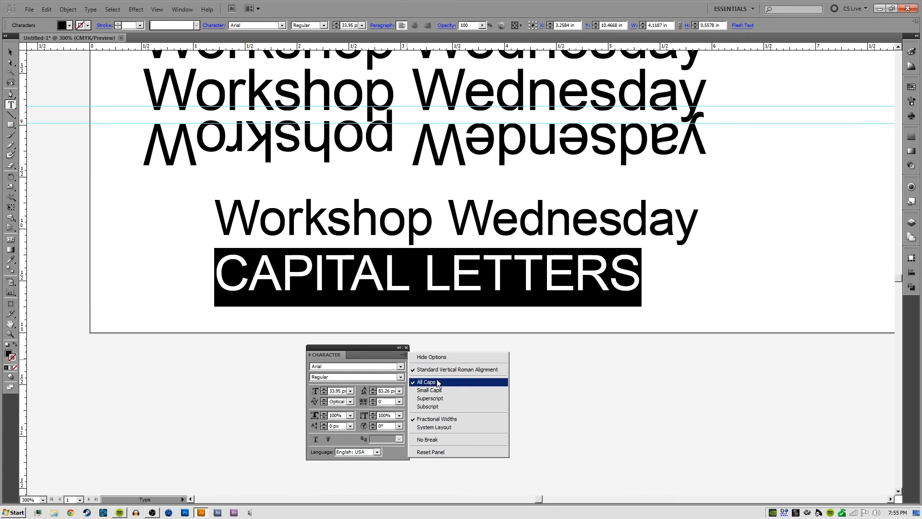
{"action": "left_click", "coordinate": [440, 393]}
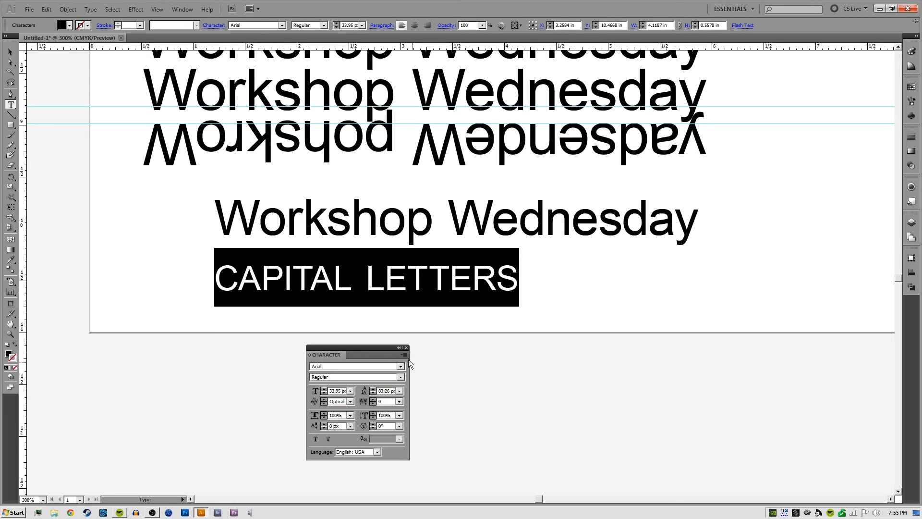
Replace the first letters of both small-caps words with uppercase "C" and "L", and shift the line slightly right
{"action": "left_click_drag", "start_coordinate": [239, 274], "coordinate": [203, 274]}
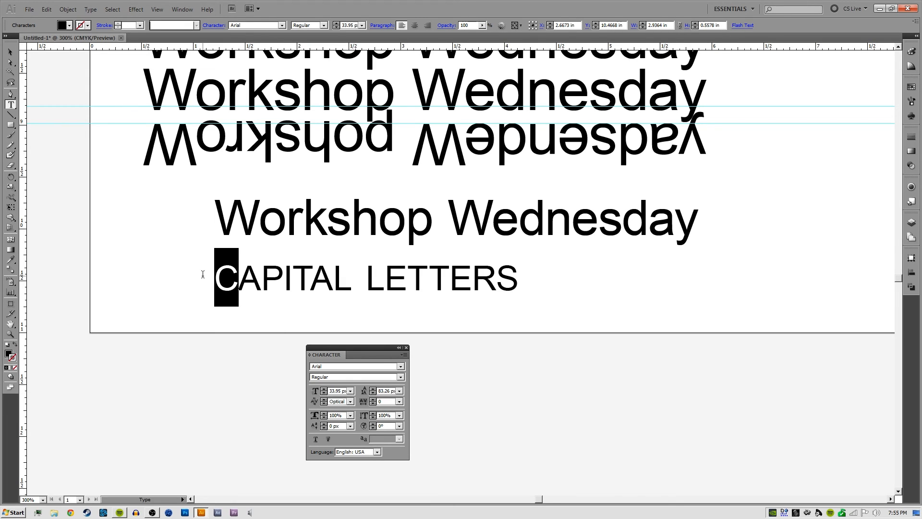
{"action": "type", "text": "C"}
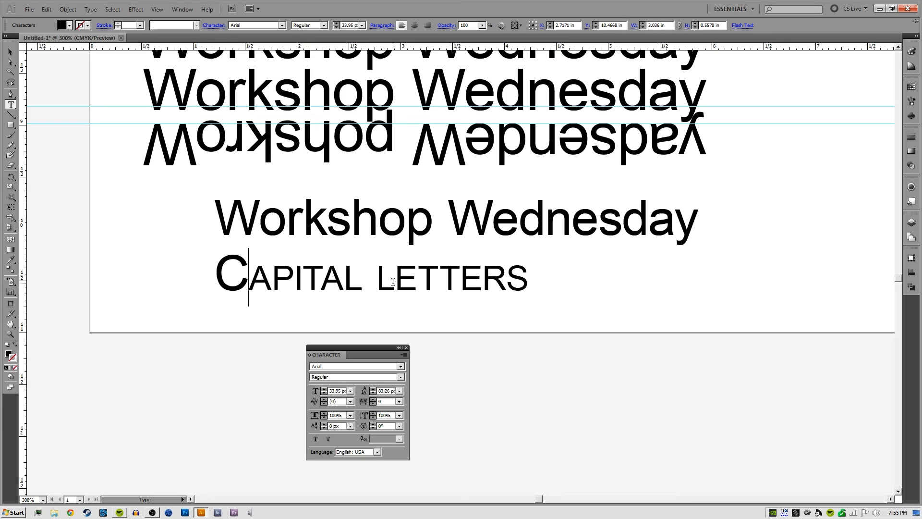
{"action": "left_click_drag", "start_coordinate": [393, 282], "coordinate": [380, 283]}
{"action": "type", "text": "L"}
{"action": "key", "text": "Escape"}
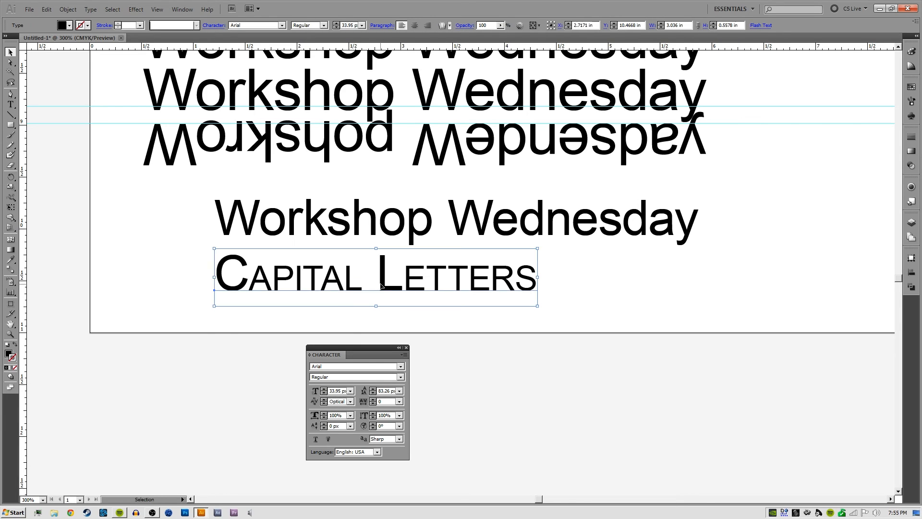
{"action": "key", "text": "ctrl+shift+a"}
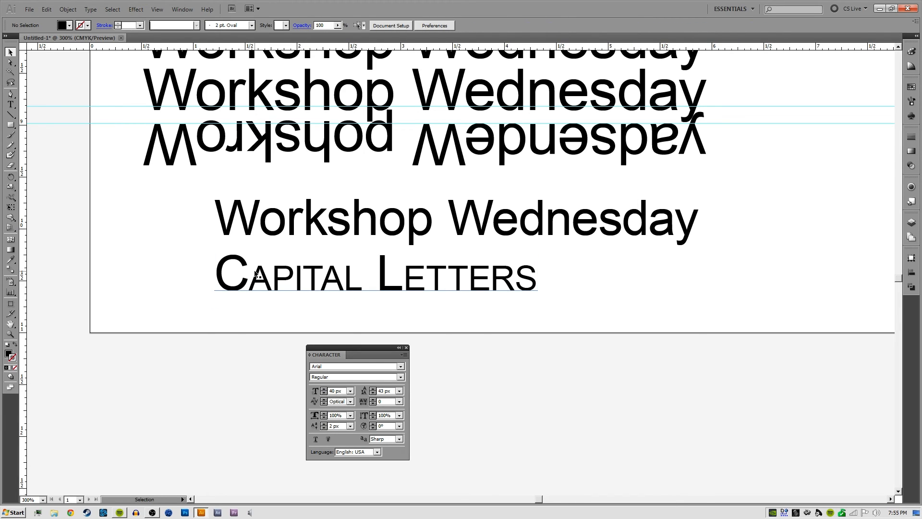
{"action": "left_click_drag", "start_coordinate": [425, 278], "coordinate": [450, 278]}
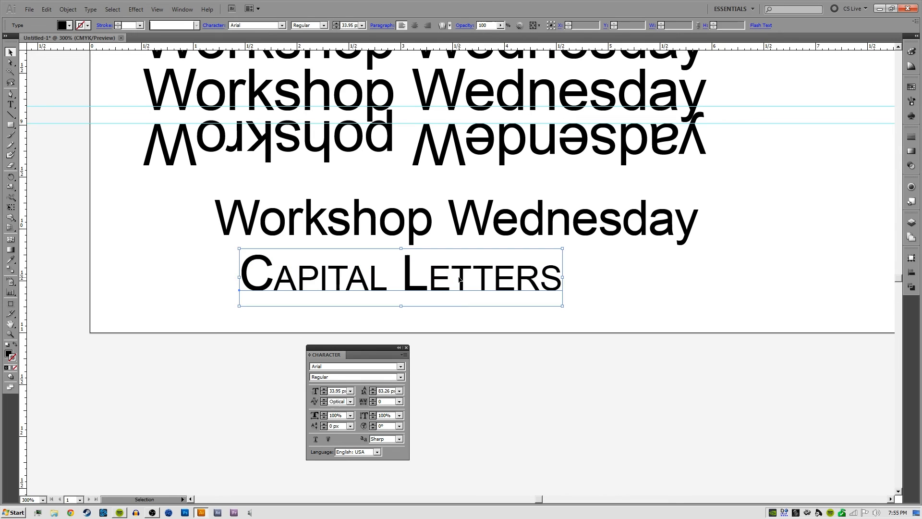
Turn Small Caps off for the "Capital Letters" line and apply it again
{"action": "double_click", "coordinate": [451, 278]}
{"action": "key", "text": "ctrl+a"}
{"action": "left_click", "coordinate": [405, 354]}
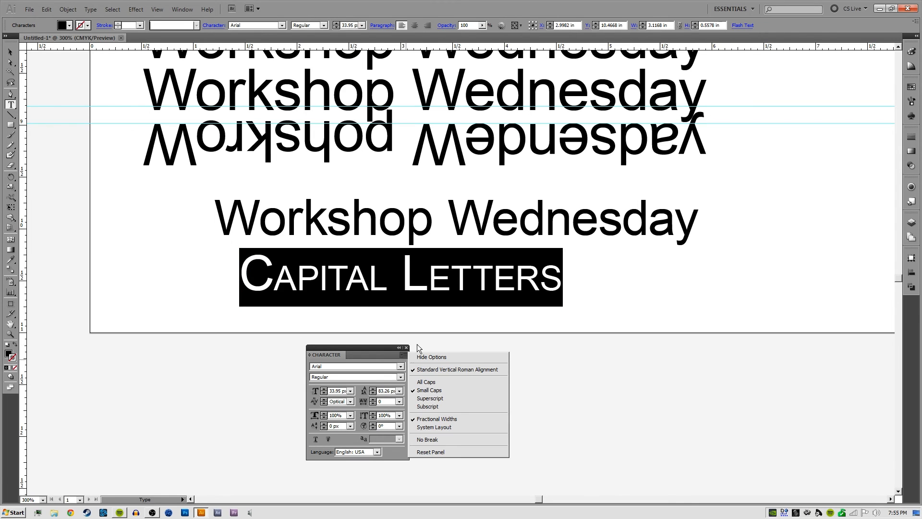
{"action": "left_click", "coordinate": [425, 390]}
{"action": "key", "text": "Escape"}
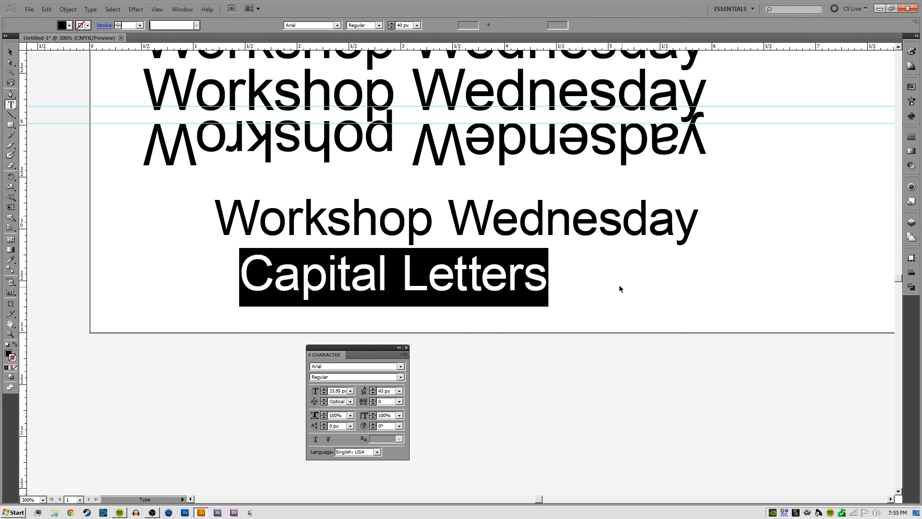
{"action": "left_click", "coordinate": [404, 355]}
{"action": "left_click", "coordinate": [426, 390]}
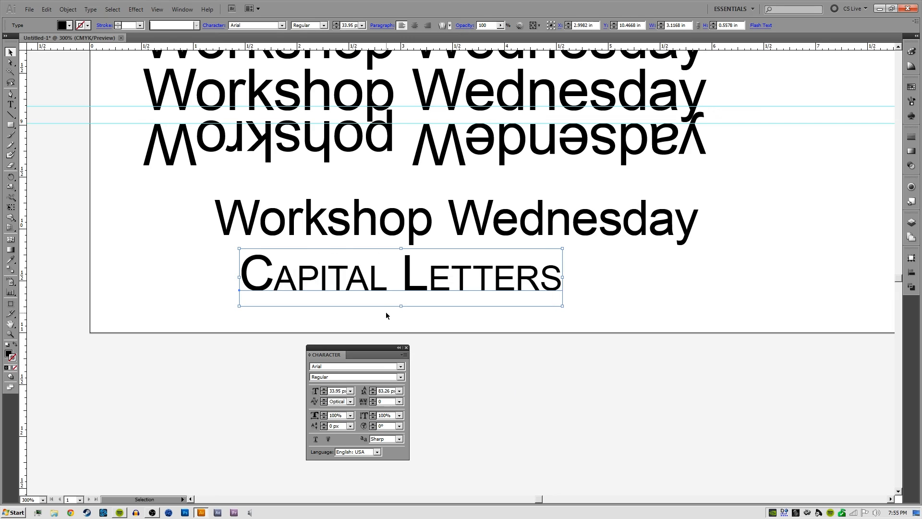
Turn off Small Caps for the "Capital Letters" text object
{"action": "left_click", "coordinate": [405, 355]}
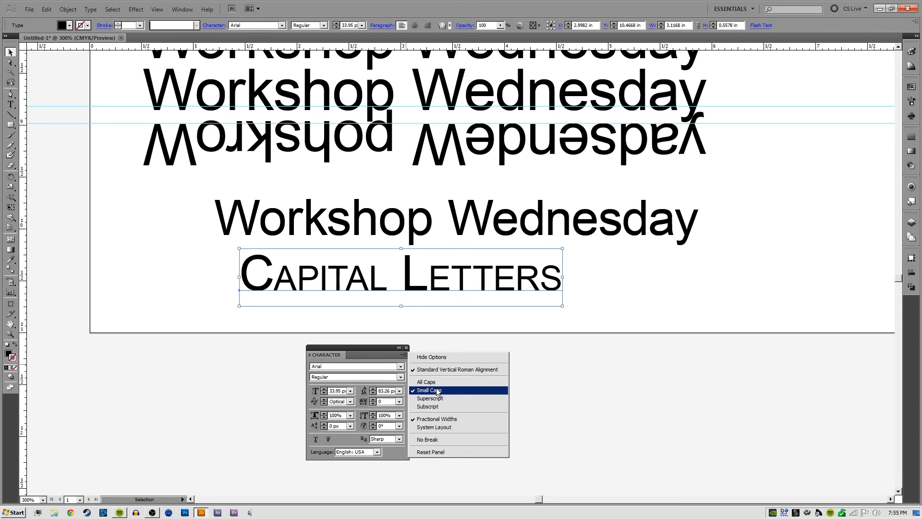
{"action": "left_click", "coordinate": [311, 313]}
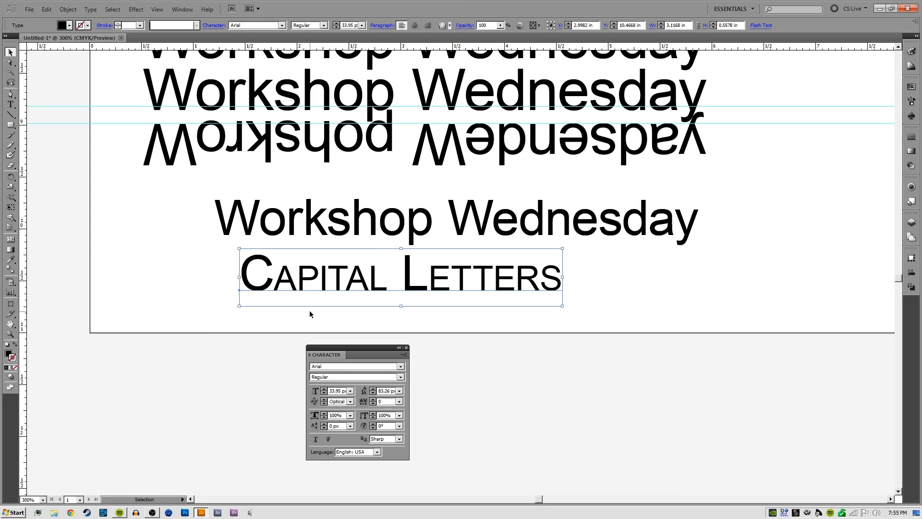
{"action": "left_click", "coordinate": [310, 313]}
{"action": "left_click", "coordinate": [285, 278]}
{"action": "left_click", "coordinate": [404, 356]}
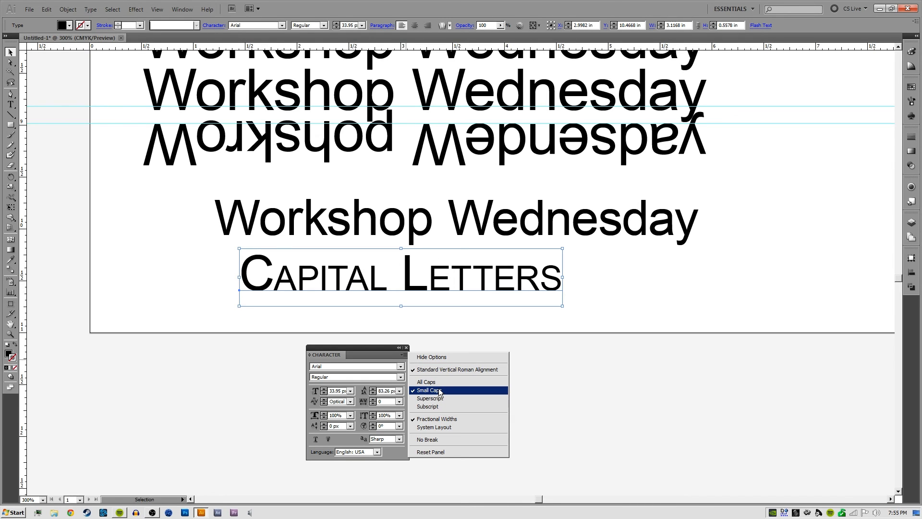
{"action": "left_click", "coordinate": [439, 391]}
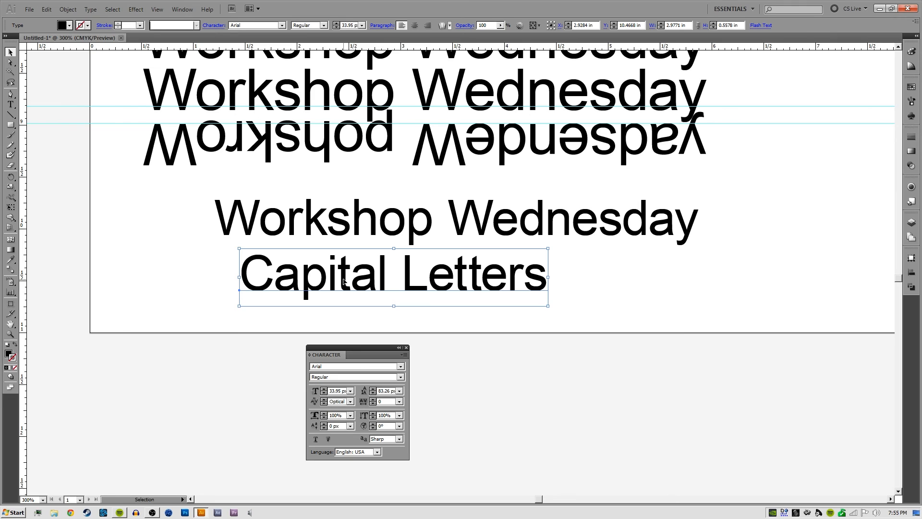
Add a "2" at the end of the "Capital Letters" line
{"action": "key", "text": "space"}
{"action": "left_click_drag", "start_coordinate": [456, 287], "coordinate": [360, 286]}
{"action": "key", "text": "t"}
{"action": "left_click", "coordinate": [446, 268]}
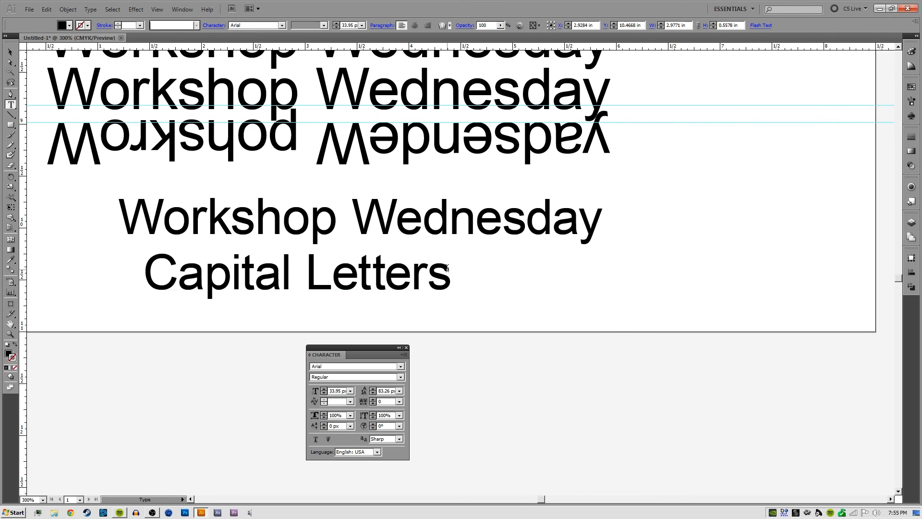
{"action": "type", "text": "2"}
Format the "2" after "Capital Letters" as superscript and end text editing
{"action": "key", "text": "shift+Left"}
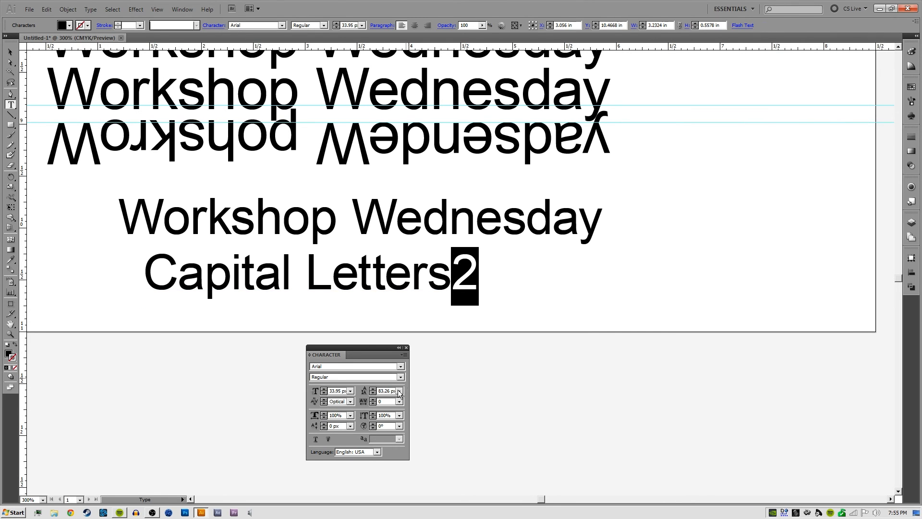
{"action": "left_click", "coordinate": [404, 355]}
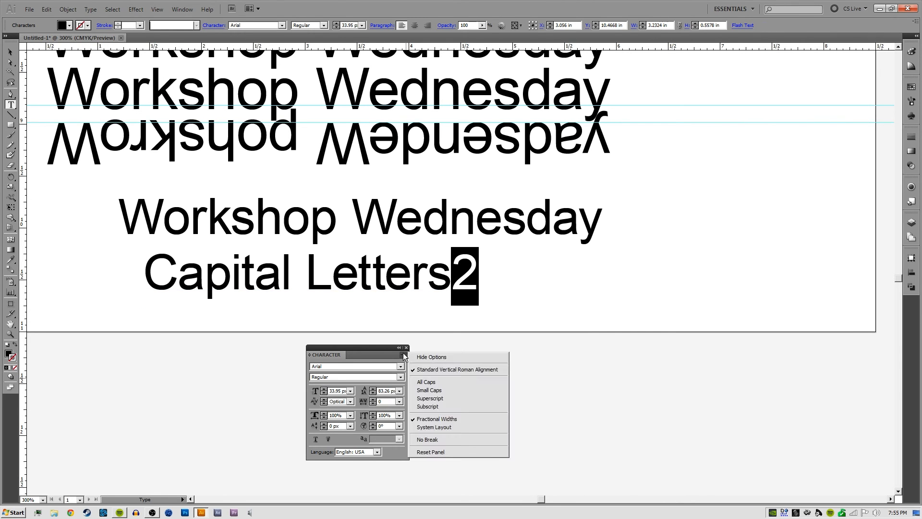
{"action": "left_click", "coordinate": [442, 398]}
{"action": "left_click", "coordinate": [518, 286], "text": "ctrl"}
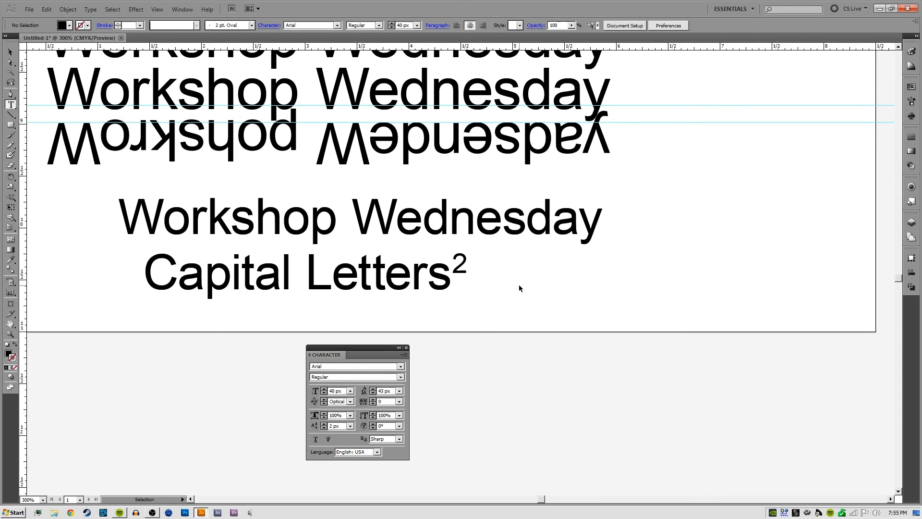
Change the "2" after "Capital Letters" to subscript and deselect the text
{"action": "left_click_drag", "start_coordinate": [452, 266], "coordinate": [509, 260]}
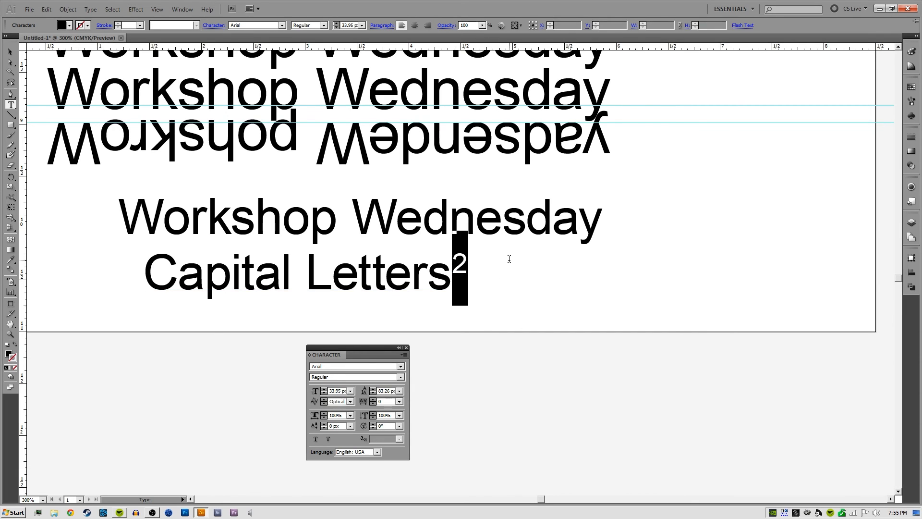
{"action": "left_click", "coordinate": [469, 264]}
{"action": "left_click_drag", "start_coordinate": [451, 265], "coordinate": [444, 356]}
{"action": "left_click", "coordinate": [491, 266]}
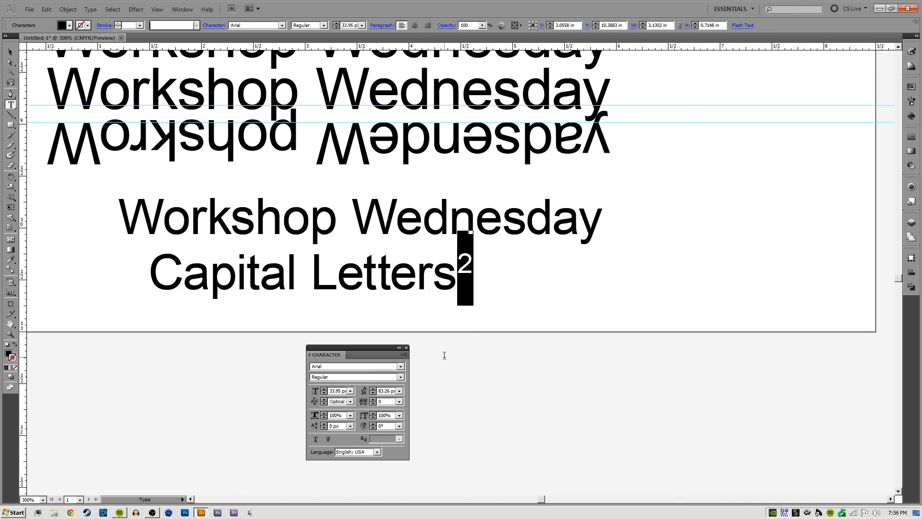
{"action": "left_click", "coordinate": [405, 354]}
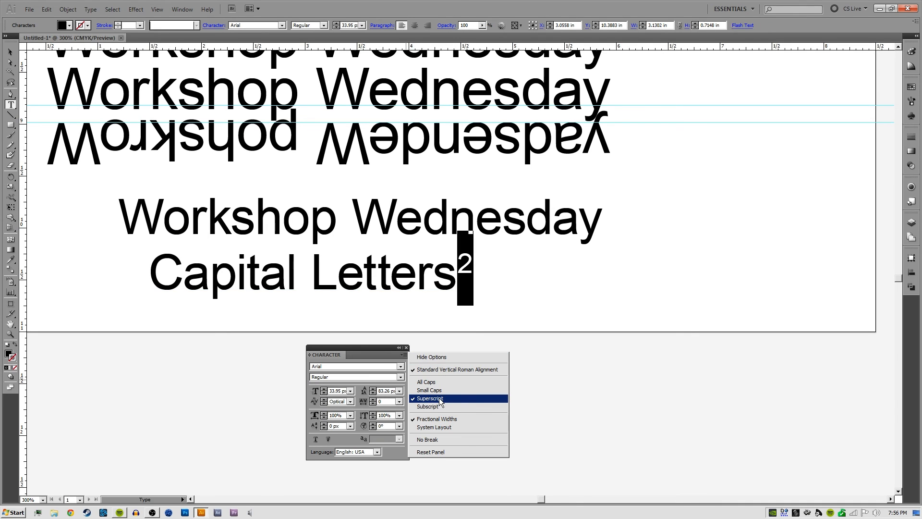
{"action": "left_click", "coordinate": [440, 406]}
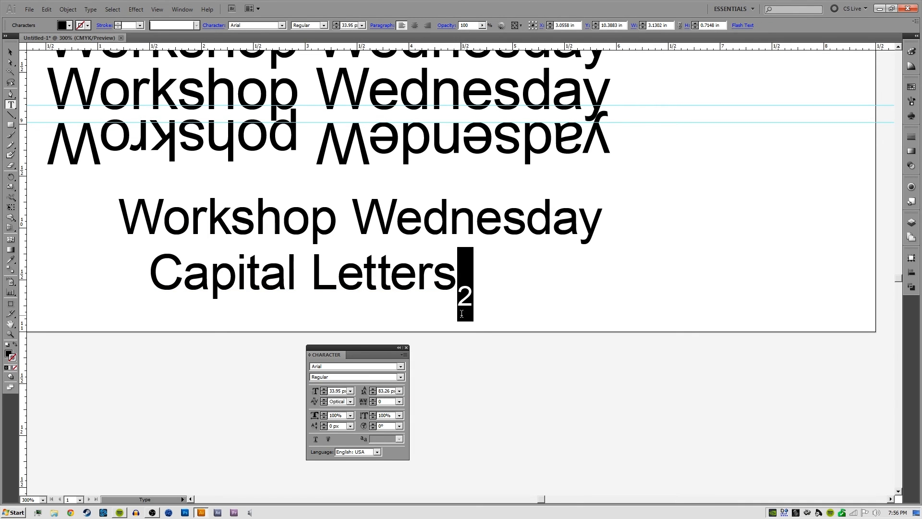
{"action": "left_click", "coordinate": [516, 303], "text": "ctrl"}
{"action": "left_click", "coordinate": [485, 293]}
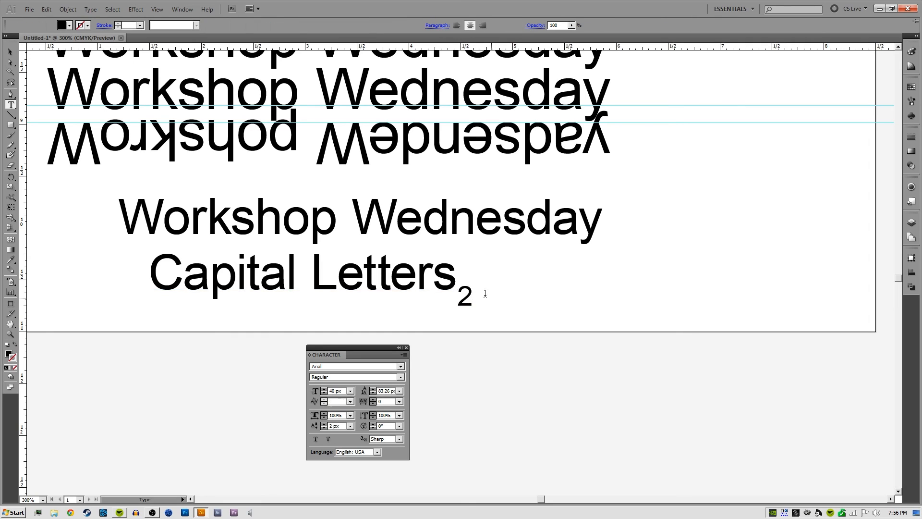
Replace the subscript "2" after "Capital Letters" with a "1" and end text editing
{"action": "left_click_drag", "start_coordinate": [485, 294], "coordinate": [455, 293]}
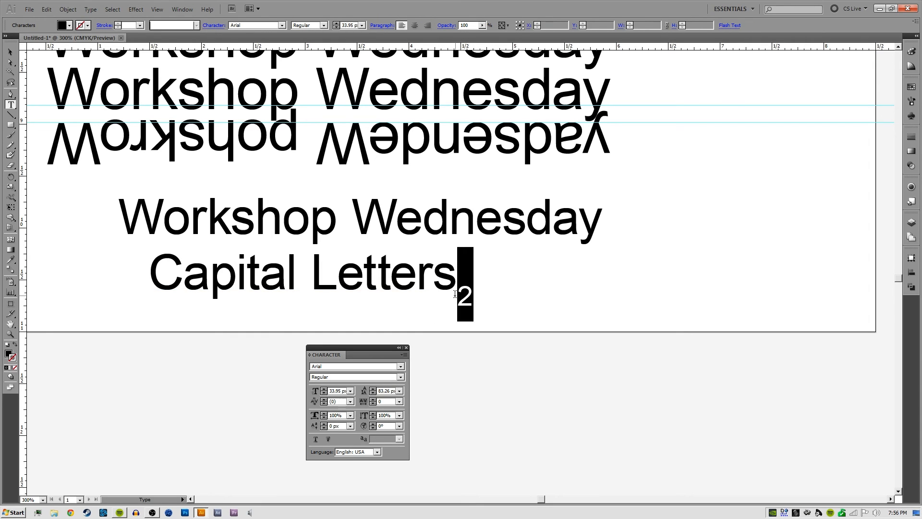
{"action": "type", "text": "1"}
{"action": "left_click", "coordinate": [488, 300], "text": "ctrl"}
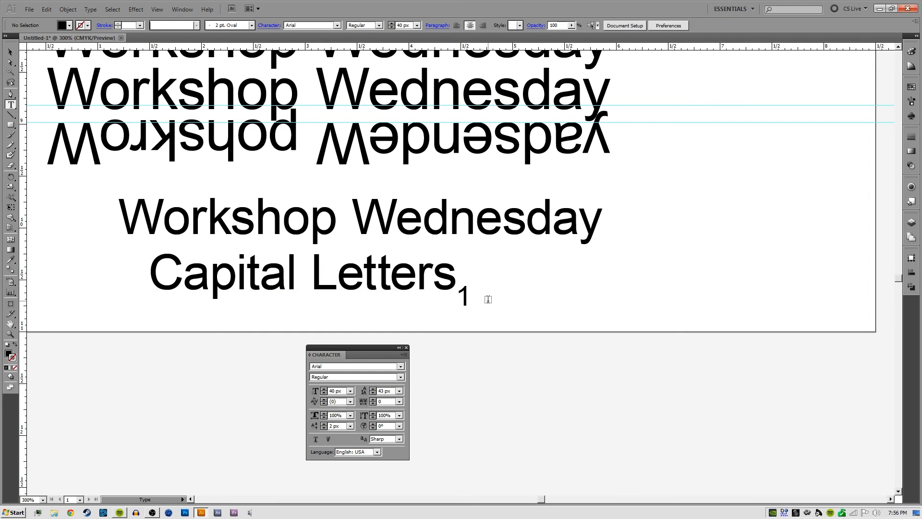
{"action": "key", "text": "v"}
{"action": "left_click_drag", "start_coordinate": [479, 274], "coordinate": [552, 300]}
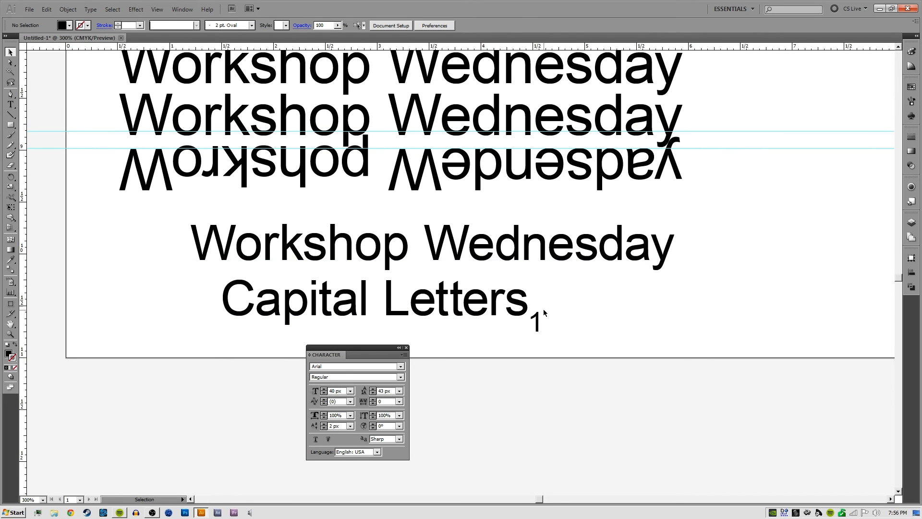
Move the "Capital Letters" text slightly to the left beneath the lower "Workshop Wednesday" line
{"action": "double_click", "coordinate": [534, 327]}
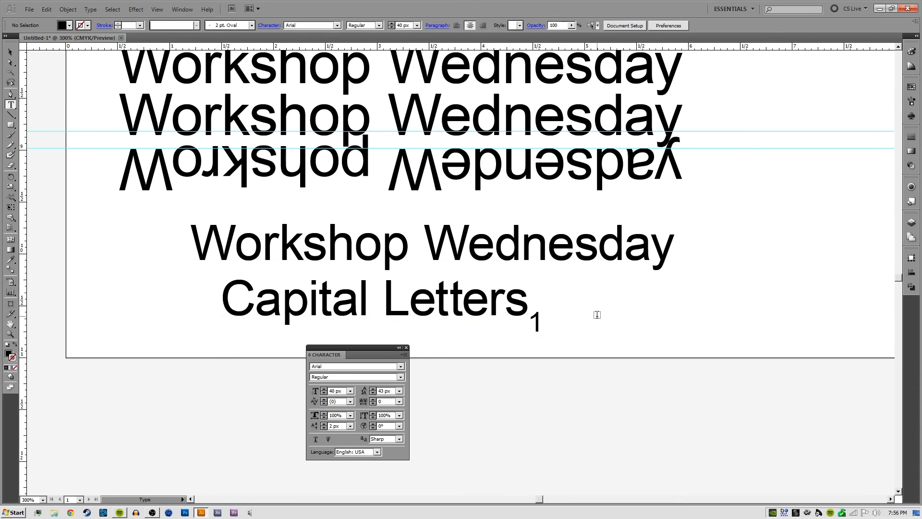
{"action": "left_click_drag", "start_coordinate": [598, 320], "coordinate": [566, 284]}
{"action": "key", "text": "v"}
{"action": "left_click_drag", "start_coordinate": [488, 269], "coordinate": [443, 274]}
Try underline and strikethrough on the whole "Capital Letters" text and turn both off again
{"action": "key", "text": "t"}
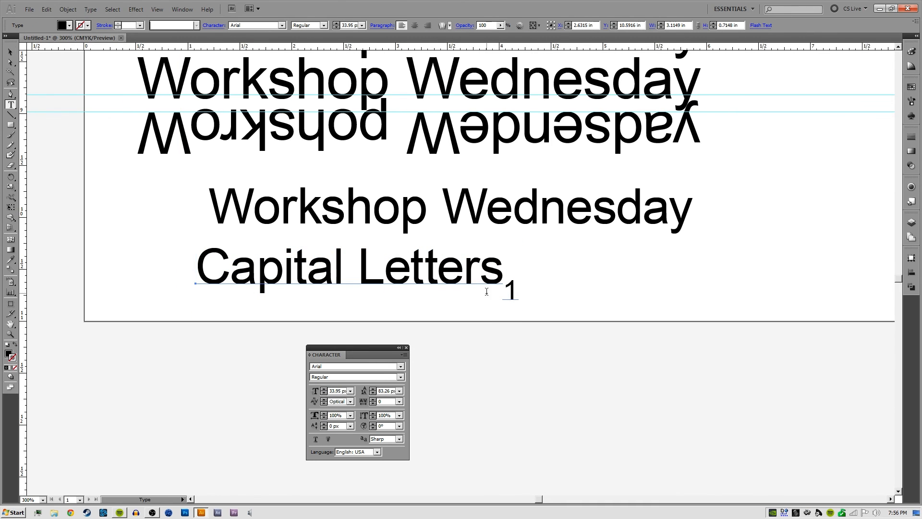
{"action": "left_click", "coordinate": [404, 355]}
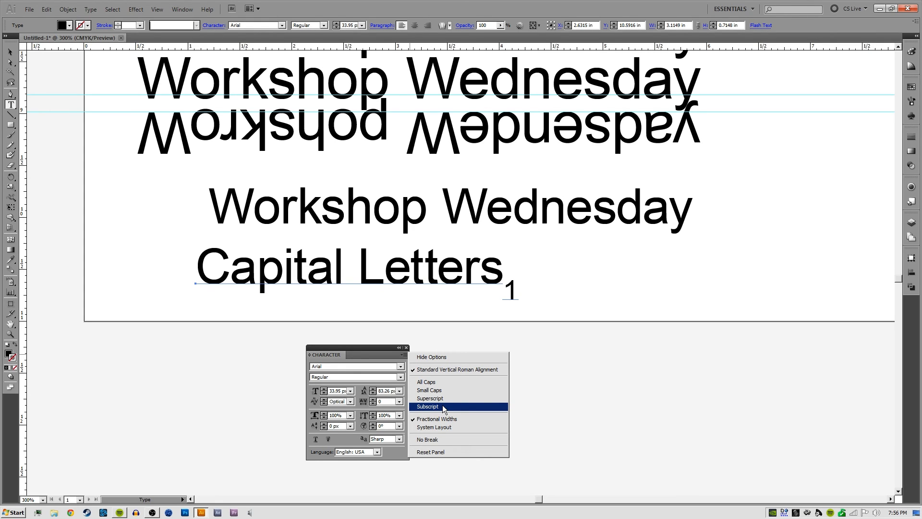
{"action": "left_click", "coordinate": [446, 370]}
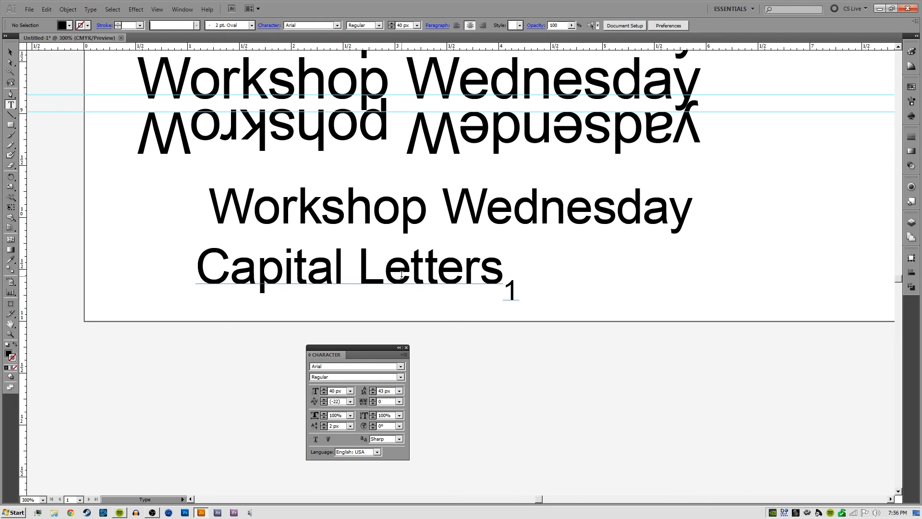
{"action": "key", "text": "ctrl+a"}
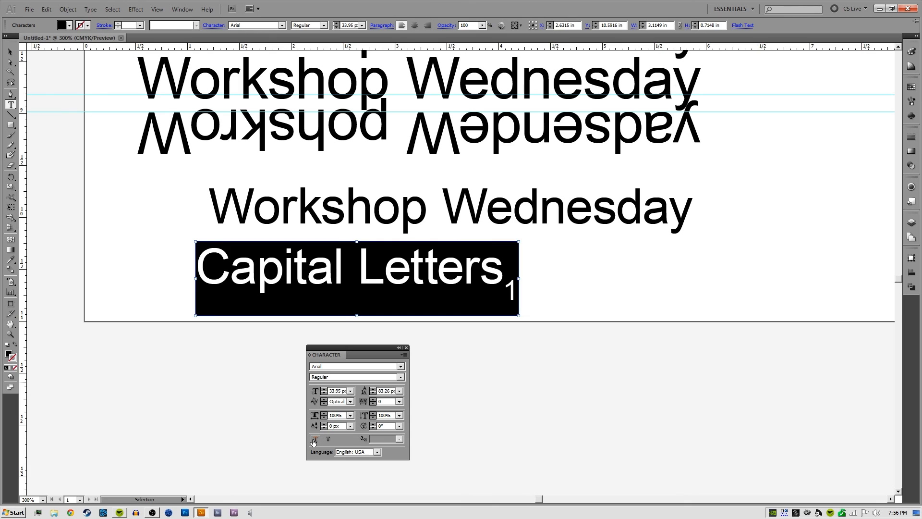
{"action": "left_click", "coordinate": [315, 439]}
{"action": "left_click", "coordinate": [328, 440]}
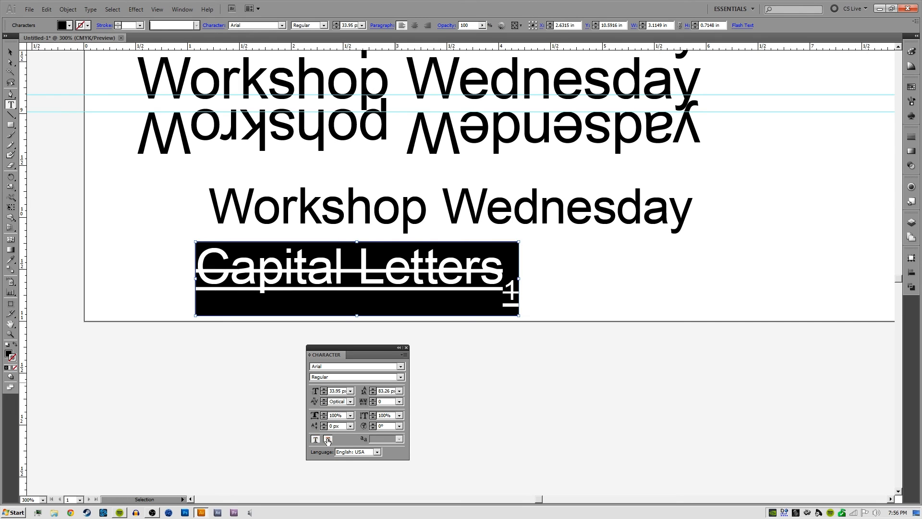
{"action": "left_click", "coordinate": [313, 441]}
{"action": "left_click", "coordinate": [328, 440]}
{"action": "left_click", "coordinate": [315, 441]}
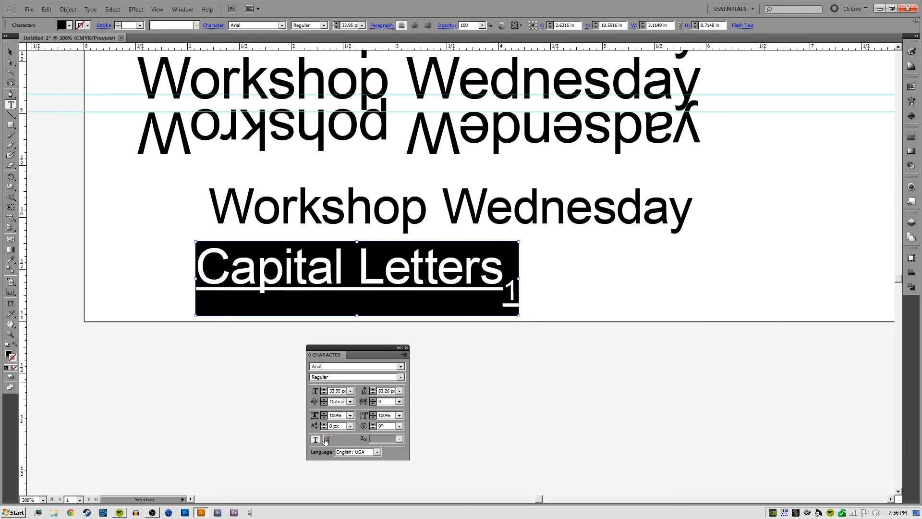
{"action": "left_click", "coordinate": [327, 440]}
{"action": "left_click", "coordinate": [314, 440]}
{"action": "left_click", "coordinate": [328, 441]}
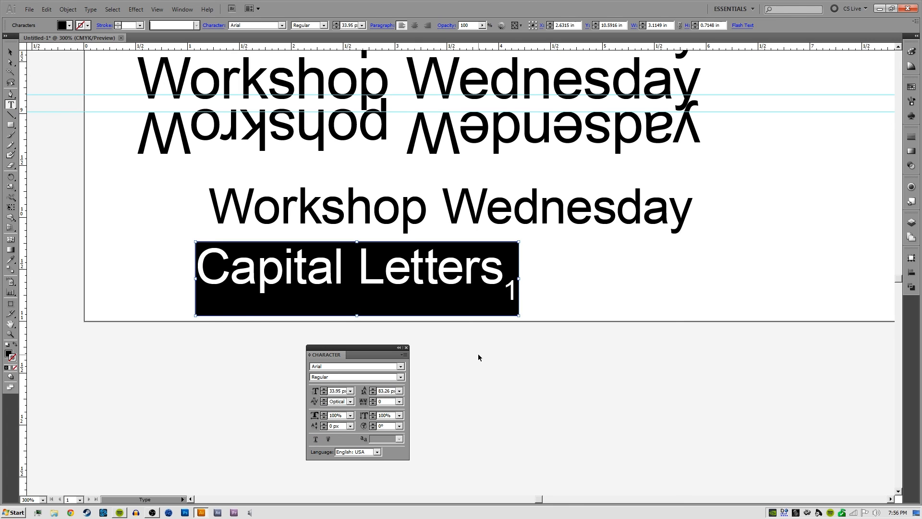
{"action": "key", "text": "Escape"}
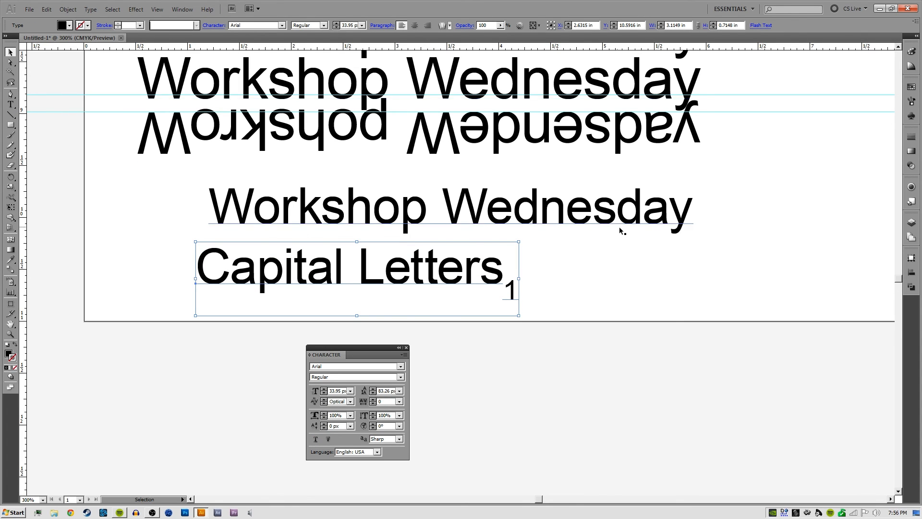
Delete the subscript "1" from the end of the "Capital Letters" line and end text editing
{"action": "left_click", "coordinate": [633, 239]}
{"action": "left_click_drag", "start_coordinate": [601, 217], "coordinate": [607, 252]}
{"action": "double_click", "coordinate": [511, 321]}
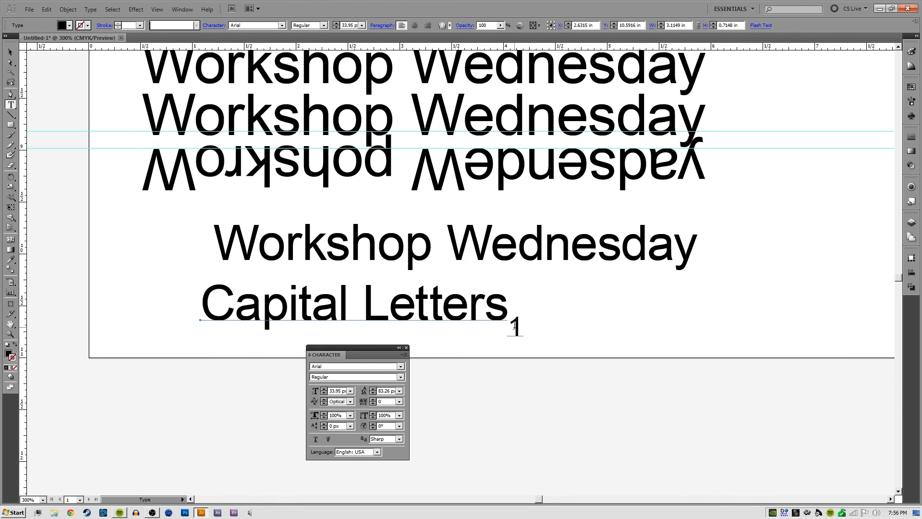
{"action": "left_click_drag", "start_coordinate": [510, 321], "coordinate": [534, 322]}
{"action": "key", "text": "BackSpace"}
{"action": "key", "text": "Escape"}
Move the "Capital Letters" text off the artboard to the empty canvas just below it
{"action": "left_click_drag", "start_coordinate": [545, 289], "coordinate": [483, 299]}
{"action": "left_click_drag", "start_coordinate": [418, 326], "coordinate": [437, 319]}
{"action": "left_click_drag", "start_coordinate": [527, 301], "coordinate": [505, 283]}
{"action": "left_click_drag", "start_coordinate": [501, 329], "coordinate": [578, 235]}
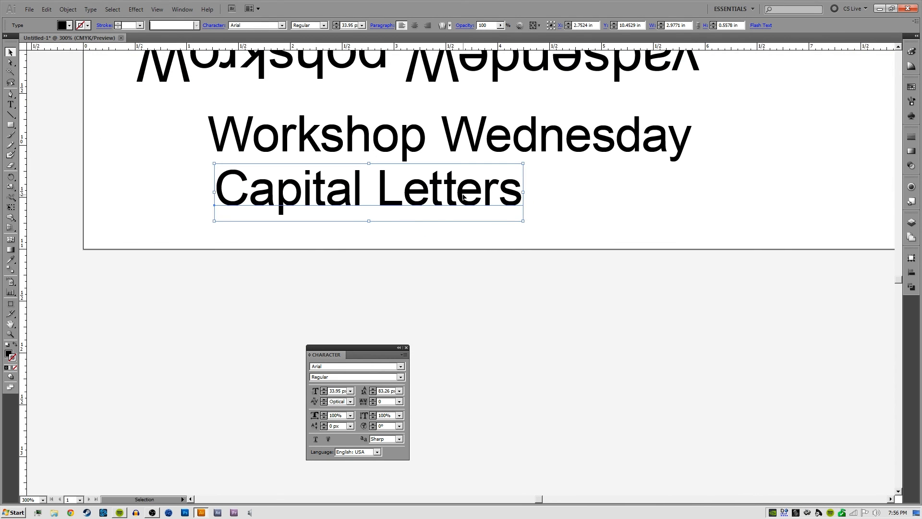
{"action": "left_click_drag", "start_coordinate": [506, 188], "coordinate": [467, 206]}
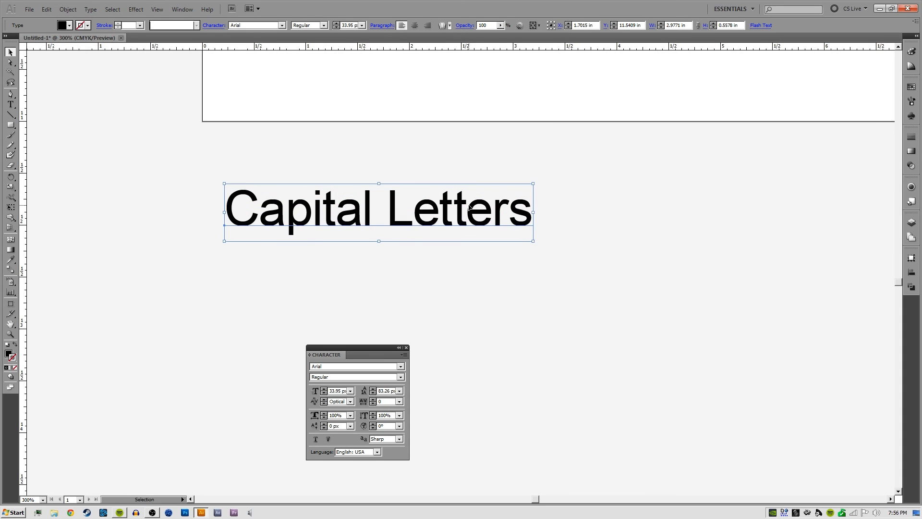
Replace the "Capital Letters" text below the artboard with "WORKSHOP WEDNESDAY"
{"action": "key", "text": "t"}
{"action": "triple_click", "coordinate": [469, 204]}
{"action": "type", "text": "WORKS"}
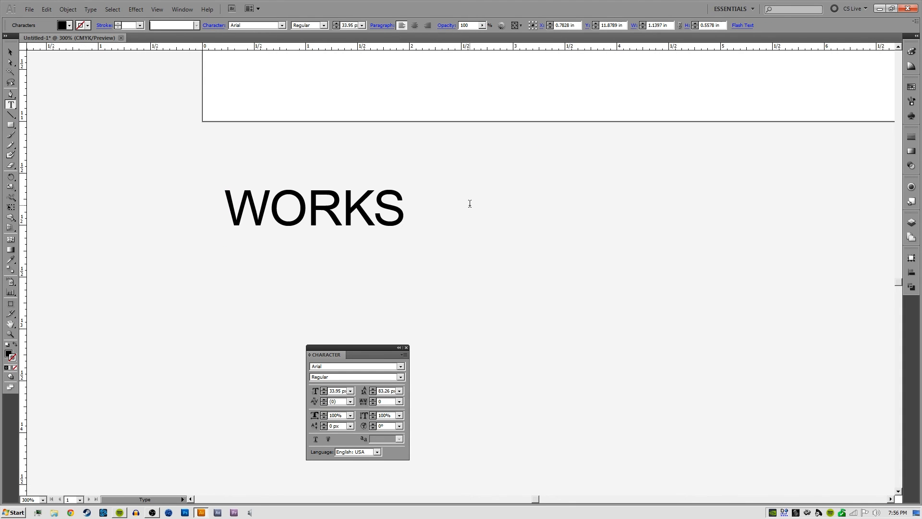
{"action": "type", "text": "HOP WEDNESDAY"}
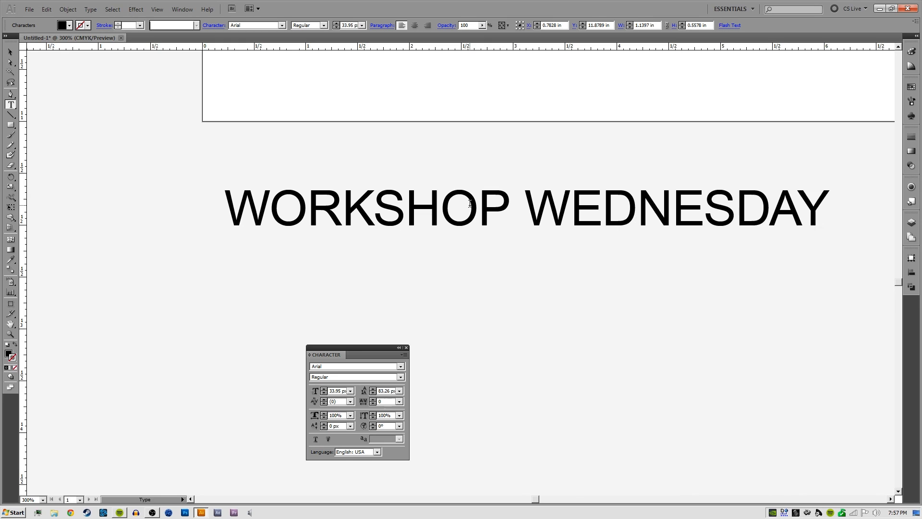
{"action": "key", "text": "Escape"}
Take "WEDNESDAY" out of the line and place it as a separate text object directly beneath "WORKSHOP"
{"action": "left_click_drag", "start_coordinate": [525, 201], "coordinate": [845, 206]}
{"action": "key", "text": "ctrl+c"}
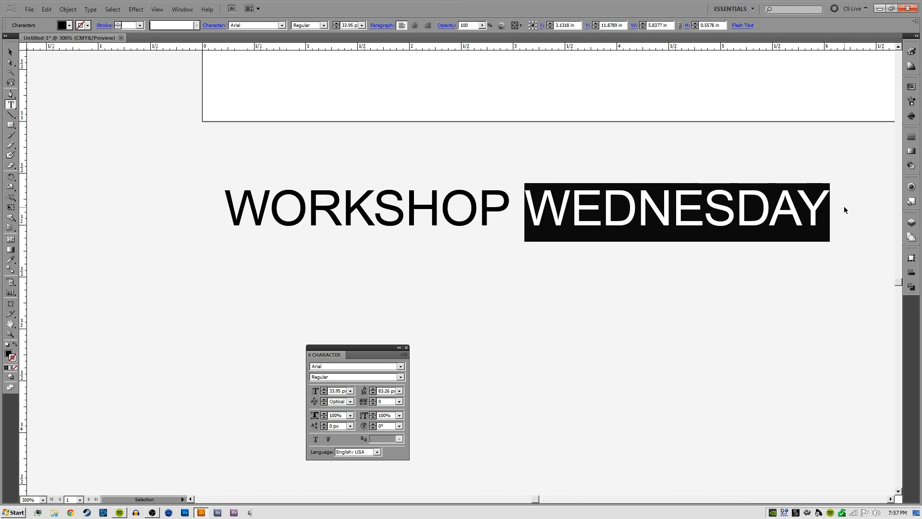
{"action": "key", "text": "BackSpace"}
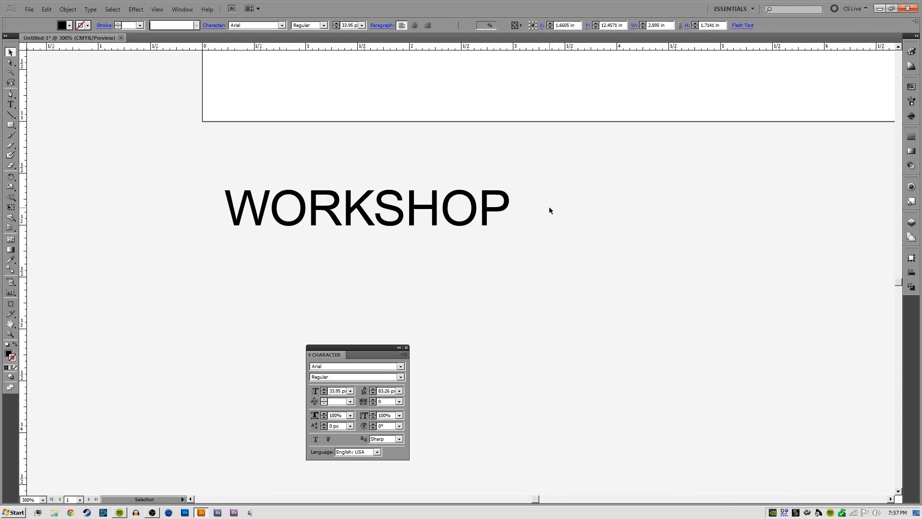
{"action": "left_click_drag", "start_coordinate": [480, 214], "coordinate": [458, 275]}
{"action": "double_click", "coordinate": [457, 275]}
{"action": "key", "text": "ctrl+v"}
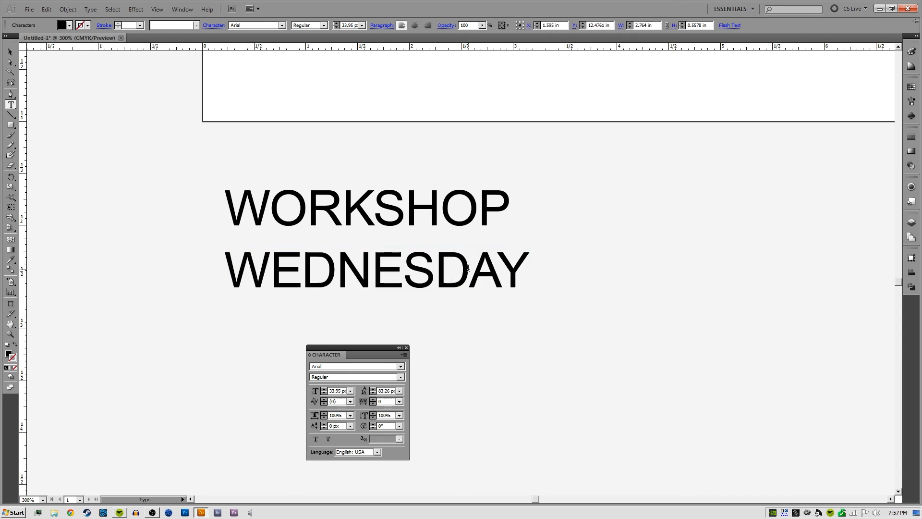
{"action": "key", "text": "Escape"}
Scale "WEDNESDAY" down to about 13.4 px and widen its tracking to 600
{"action": "left_click", "coordinate": [548, 256]}
{"action": "left_click", "coordinate": [516, 276]}
{"action": "left_click_drag", "start_coordinate": [529, 301], "coordinate": [431, 269]}
{"action": "key", "text": "alt+Right"}
{"action": "key", "text": "alt+Right"}
{"action": "key", "text": "alt+Right"}
{"action": "key", "text": "alt+Right"}
{"action": "key", "text": "alt+Right"}
{"action": "key", "text": "alt+Right"}
{"action": "key", "text": "alt+Right"}
{"action": "key", "text": "alt+Right"}
{"action": "key", "text": "alt+Right"}
{"action": "key", "text": "alt+Right"}
{"action": "key", "text": "alt+Right"}
{"action": "key", "text": "alt+Right"}
{"action": "key", "text": "alt+Right"}
{"action": "key", "text": "alt+Right"}
{"action": "key", "text": "alt+Right"}
{"action": "key", "text": "alt+Right"}
{"action": "key", "text": "alt+Right"}
{"action": "key", "text": "alt+Right"}
{"action": "key", "text": "alt+Right"}
{"action": "key", "text": "alt+Right"}
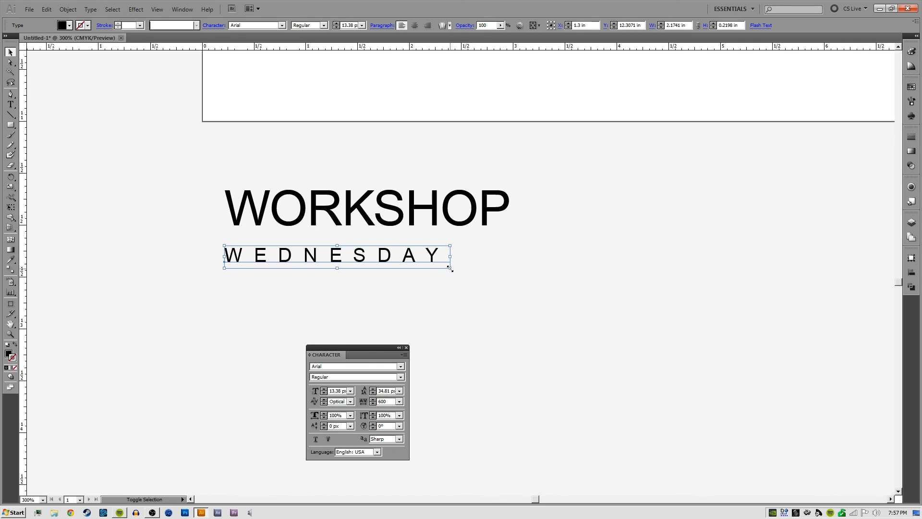
Enlarge "WEDNESDAY" to about 18.2 px and set its tracking to 580 so its letters span the width of "WORKSHOP"
{"action": "left_click_drag", "start_coordinate": [450, 272], "coordinate": [454, 245]}
{"action": "key", "text": "alt+Left"}
{"action": "key", "text": "alt+Left"}
{"action": "key", "text": "alt+Left"}
{"action": "key", "text": "alt+Left"}
{"action": "key", "text": "alt+Right"}
{"action": "key", "text": "alt+Right"}
{"action": "key", "text": "alt+Right"}
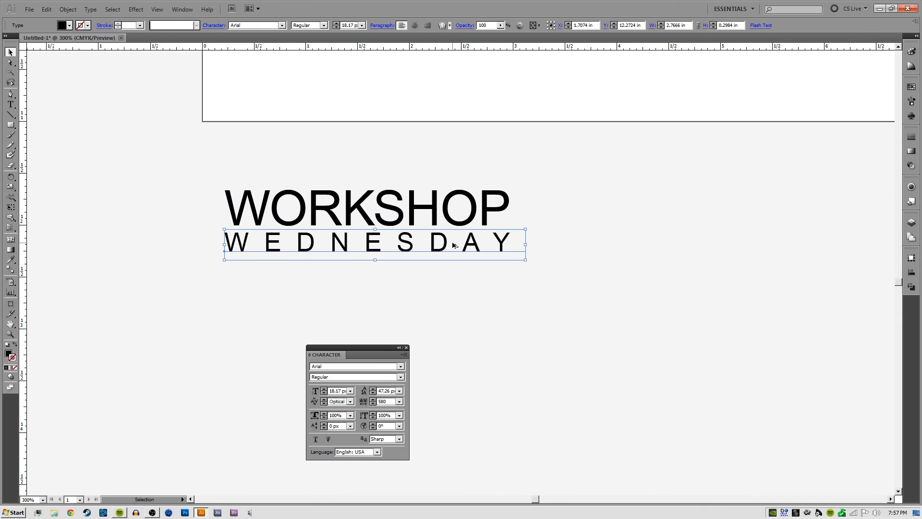
Move "WEDNESDAY" slightly down to widen the gap below "WORKSHOP" and deselect it
{"action": "left_click", "coordinate": [624, 203]}
{"action": "left_click_drag", "start_coordinate": [503, 238], "coordinate": [502, 242]}
{"action": "left_click", "coordinate": [514, 192]}
{"action": "left_click_drag", "start_coordinate": [512, 191], "coordinate": [589, 213]}
{"action": "key", "text": "t"}
{"action": "left_click", "coordinate": [214, 243]}
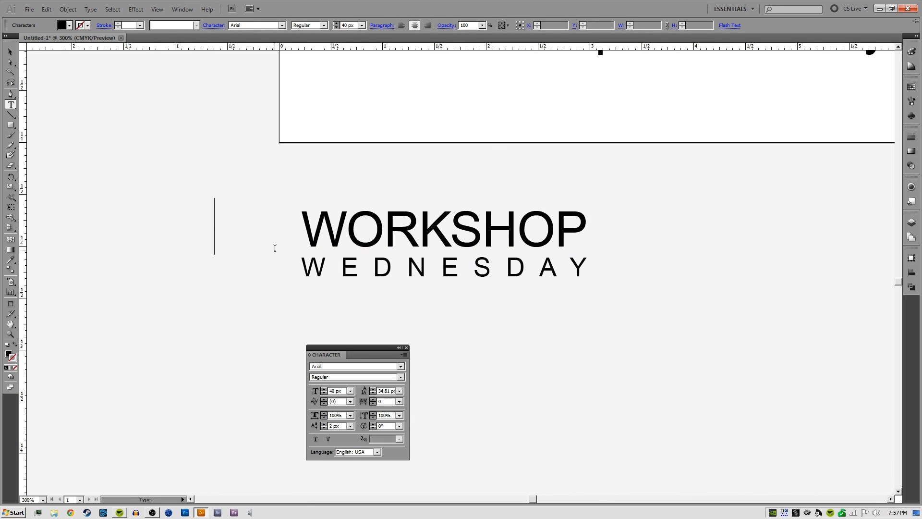
{"action": "key", "text": "Delete"}
Draw a black square about 0.65 in wide beside the two words, matching their combined height, with a gap before the text
{"action": "left_click", "coordinate": [11, 125]}
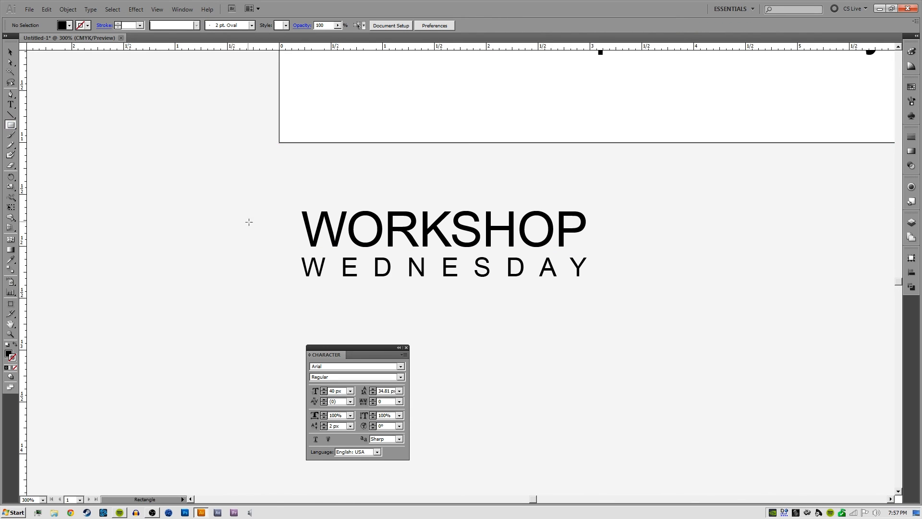
{"action": "left_click_drag", "start_coordinate": [303, 212], "coordinate": [234, 279]}
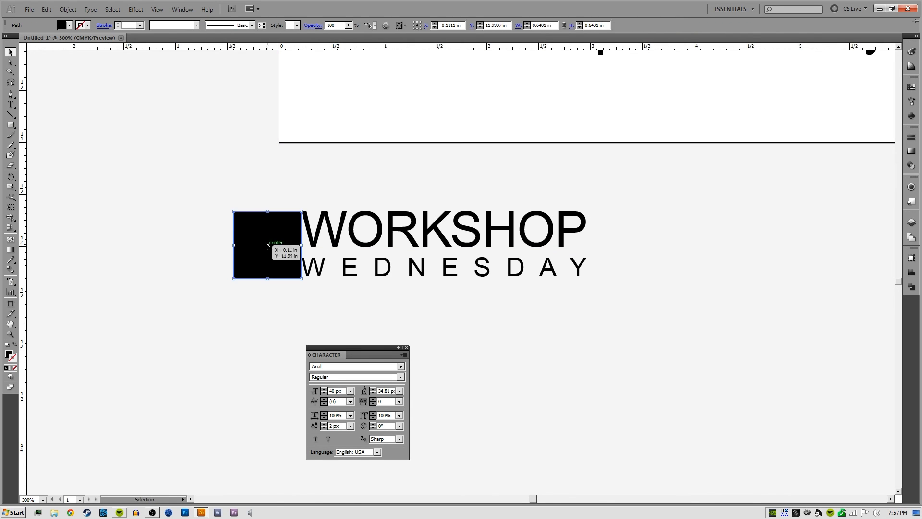
{"action": "left_click_drag", "start_coordinate": [274, 248], "coordinate": [231, 248]}
Add a separate letter "W" below the black square and give it a white fill with no stroke
{"action": "key", "text": "t"}
{"action": "left_click", "coordinate": [234, 323]}
{"action": "type", "text": "W"}
{"action": "key", "text": "Escape"}
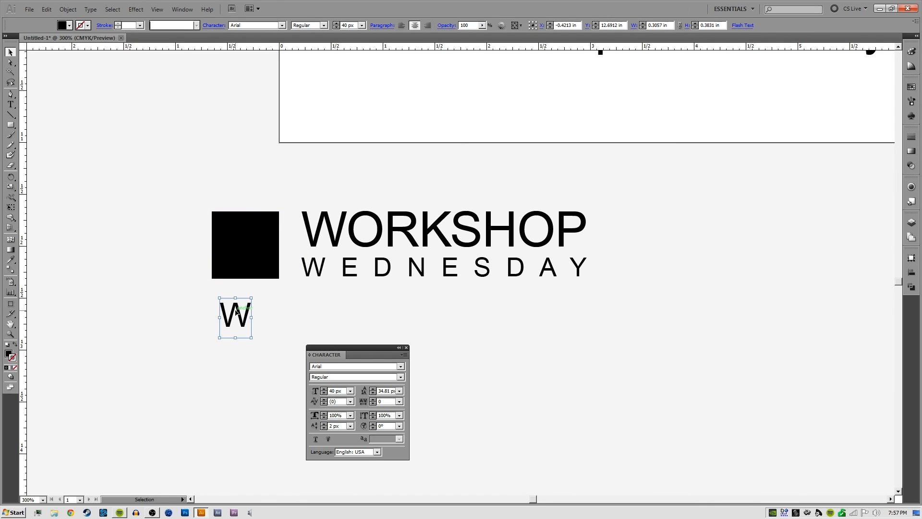
{"action": "key", "text": "d"}
{"action": "key", "text": "slash"}
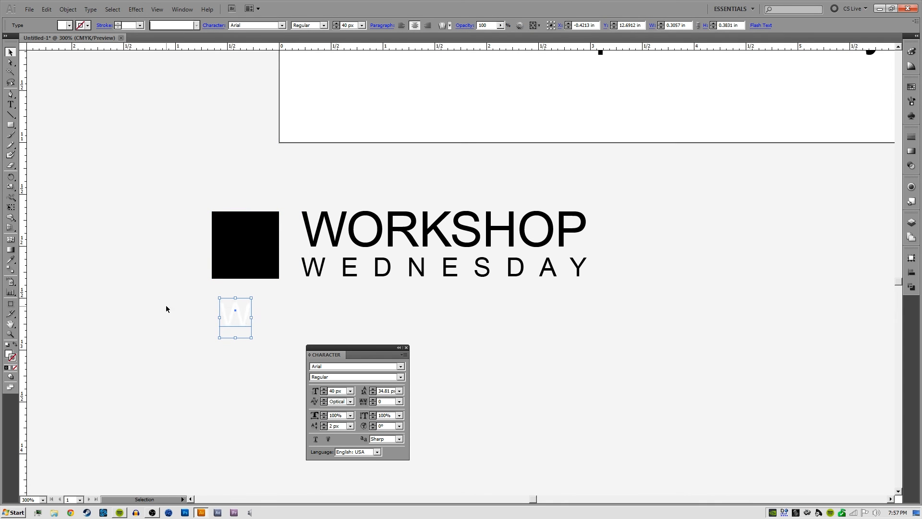
Enlarge the white "W" inside the black square and bring the square closer to the two words
{"action": "left_click_drag", "start_coordinate": [234, 312], "coordinate": [278, 216]}
{"action": "left_click", "coordinate": [246, 169]}
{"action": "left_click_drag", "start_coordinate": [284, 185], "coordinate": [180, 268]}
{"action": "left_click", "coordinate": [215, 331]}
{"action": "left_click_drag", "start_coordinate": [250, 325], "coordinate": [249, 299]}
{"action": "left_click_drag", "start_coordinate": [236, 237], "coordinate": [251, 253]}
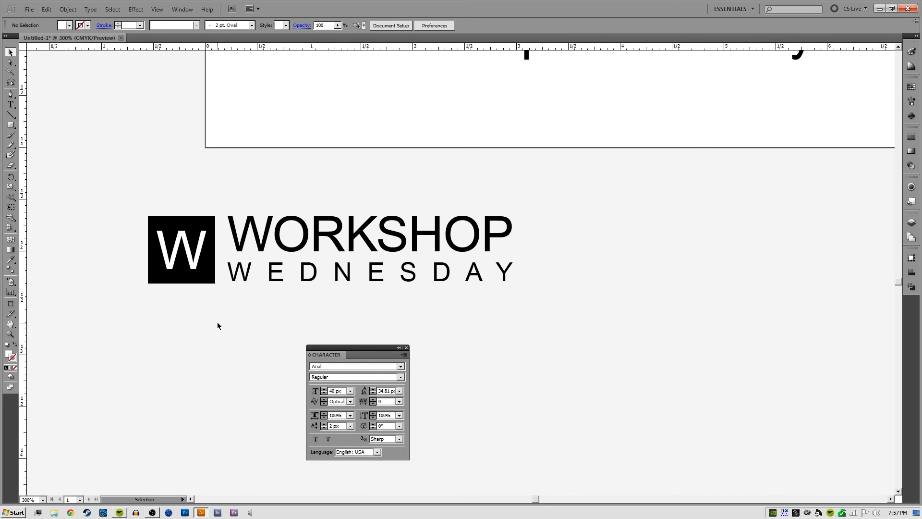
Try swapping fill and stroke on "WORKSHOP" and "WEDNESDAY", and swap them back to a solid black fill
{"action": "left_click_drag", "start_coordinate": [225, 336], "coordinate": [191, 330]}
{"action": "left_click_drag", "start_coordinate": [271, 184], "coordinate": [292, 303]}
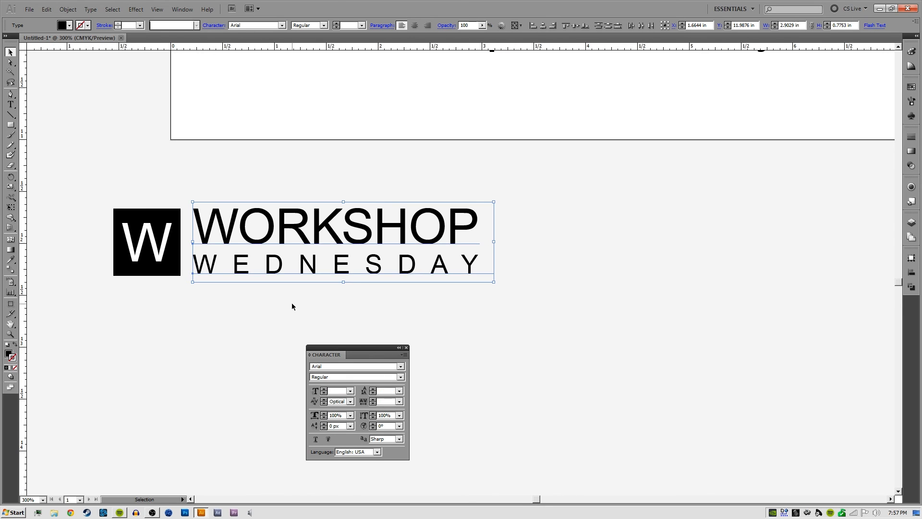
{"action": "key", "text": "shift+x"}
{"action": "left_click", "coordinate": [278, 310]}
{"action": "left_click", "coordinate": [264, 273]}
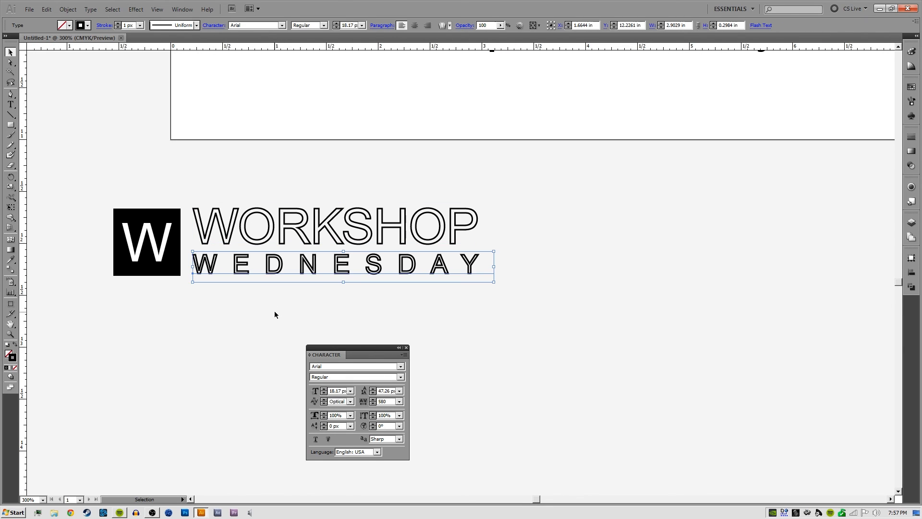
{"action": "left_click_drag", "start_coordinate": [234, 182], "coordinate": [283, 302]}
{"action": "key", "text": "shift+x"}
{"action": "left_click", "coordinate": [226, 196]}
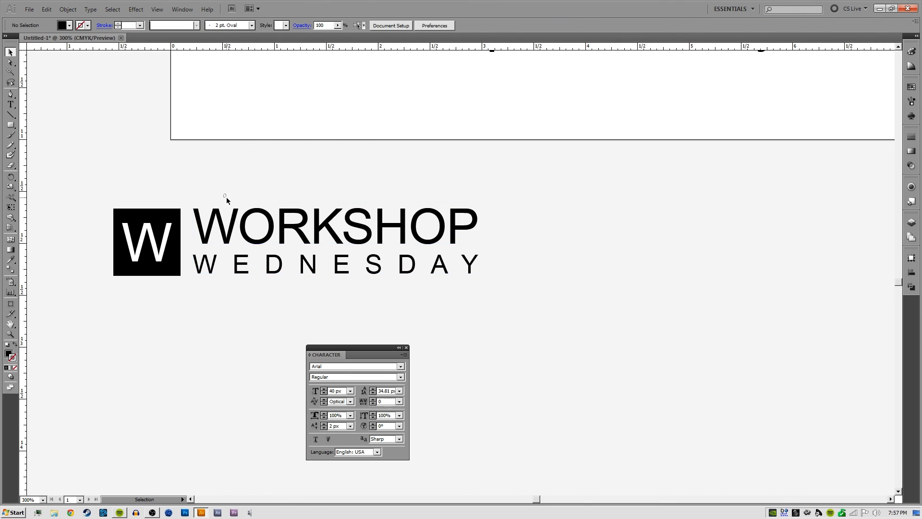
Convert the "WORKSHOP" and "WEDNESDAY" text objects to outlines
{"action": "left_click_drag", "start_coordinate": [226, 196], "coordinate": [267, 266]}
{"action": "right_click", "coordinate": [261, 235]}
{"action": "left_click", "coordinate": [272, 295]}
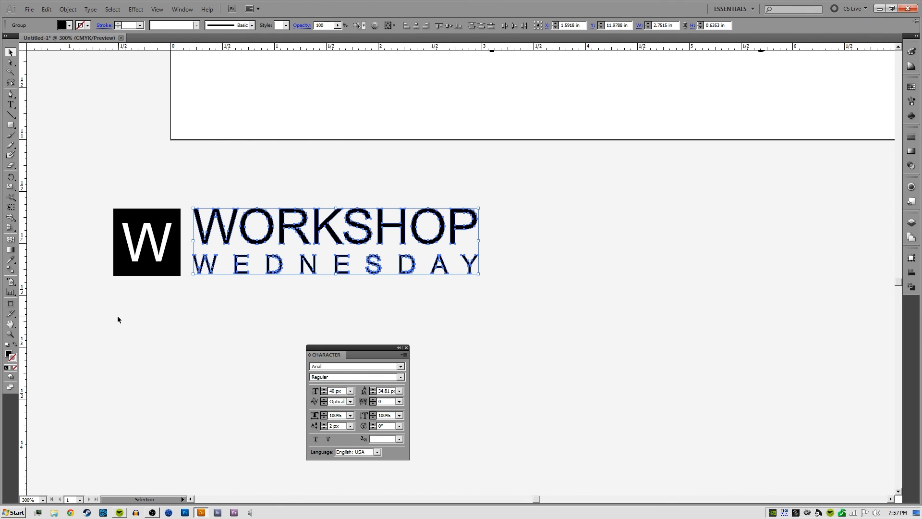
Fill the outlined words with one vertical white-to-black linear gradient at -90° and deselect them
{"action": "left_click", "coordinate": [12, 368]}
{"action": "key", "text": "g"}
{"action": "left_click_drag", "start_coordinate": [270, 193], "coordinate": [271, 297]}
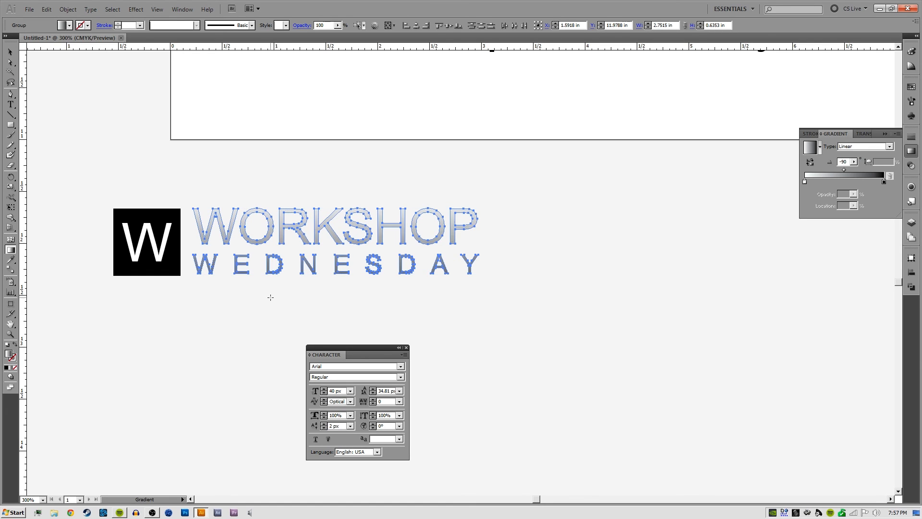
{"action": "key", "text": "ctrl+shift+a"}
{"action": "key", "text": "v"}
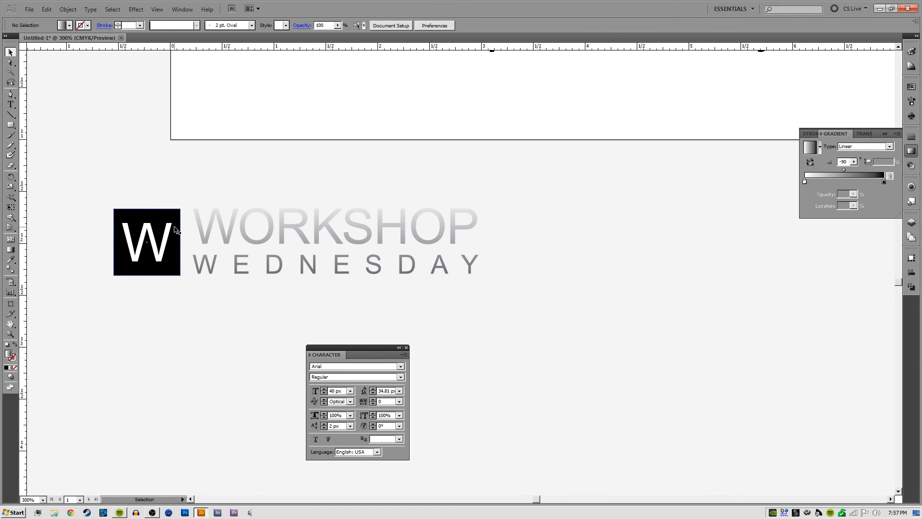
Copy the gradient fill from the outlined words onto the square behind the "W" with the Eyedropper and deselect it
{"action": "left_click", "coordinate": [175, 230]}
{"action": "key", "text": "i"}
{"action": "left_click", "coordinate": [223, 230]}
{"action": "key", "text": "ctrl+shift+a"}
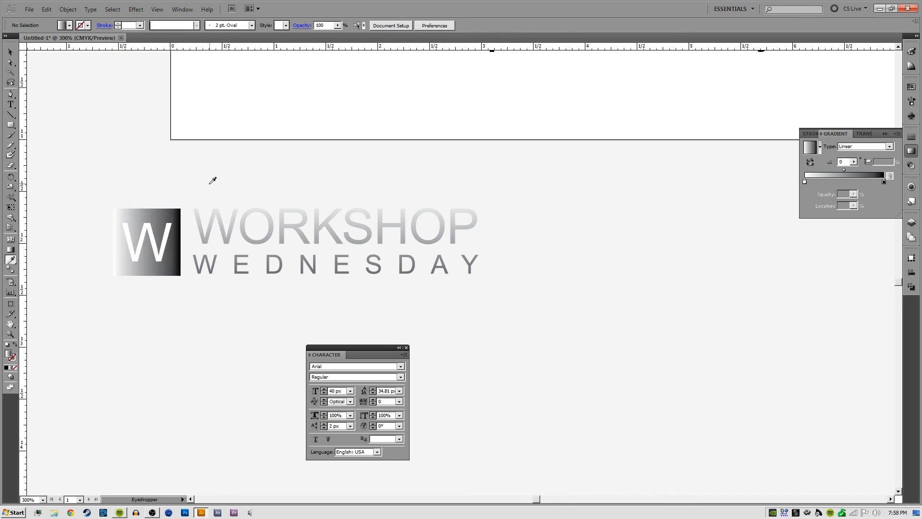
Redraw the gradient on the square behind the "W" vertically at -90°, extending it beyond the square's upper and lower edges, and deselect it
{"action": "left_click", "coordinate": [158, 220], "text": "ctrl"}
{"action": "key", "text": "g"}
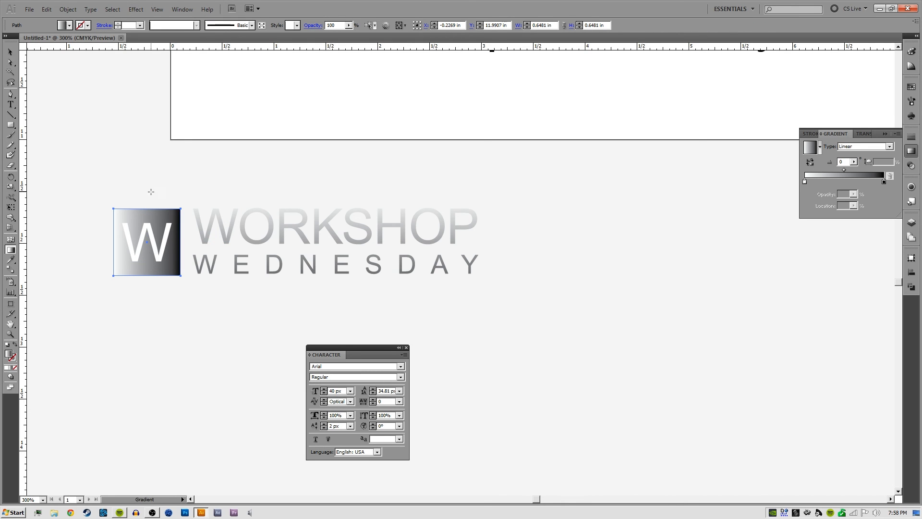
{"action": "left_click_drag", "start_coordinate": [151, 189], "coordinate": [143, 333]}
{"action": "left_click", "coordinate": [239, 320], "text": "ctrl"}
{"action": "key", "text": "v"}
{"action": "left_click_drag", "start_coordinate": [199, 297], "coordinate": [230, 298]}
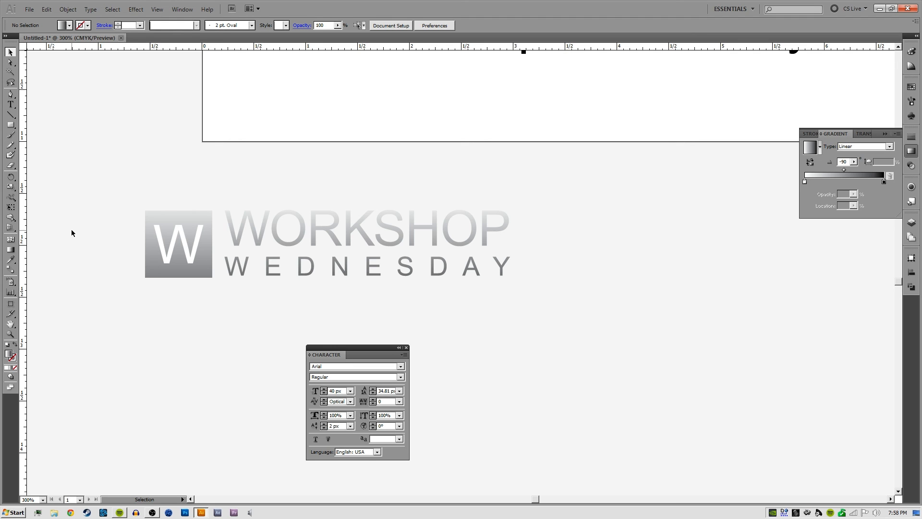
Review the artboard's type samples, including the text on paths, around the circle and inside the area shapes
{"action": "key", "text": "space"}
{"action": "left_click_drag", "start_coordinate": [290, 151], "coordinate": [282, 319]}
{"action": "left_click_drag", "start_coordinate": [331, 161], "coordinate": [239, 342]}
{"action": "left_click_drag", "start_coordinate": [313, 179], "coordinate": [256, 329]}
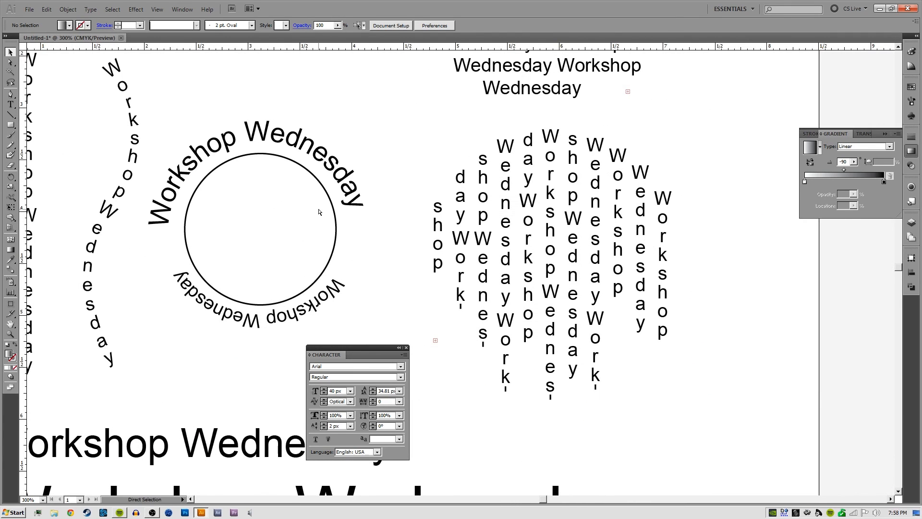
{"action": "key", "text": "ctrl+minus"}
{"action": "key", "text": "ctrl+minus"}
{"action": "key", "text": "space"}
{"action": "left_click_drag", "start_coordinate": [391, 168], "coordinate": [395, 218]}
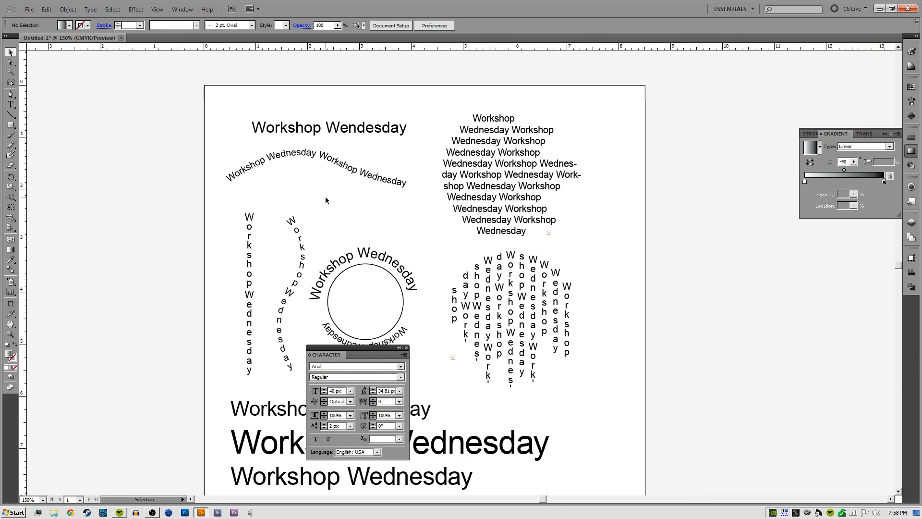
Hide and reshow the Character settings, and look over the resized and reflected "Workshop Wednesday" lines lower on the artboard
{"action": "key", "text": "ctrl+t"}
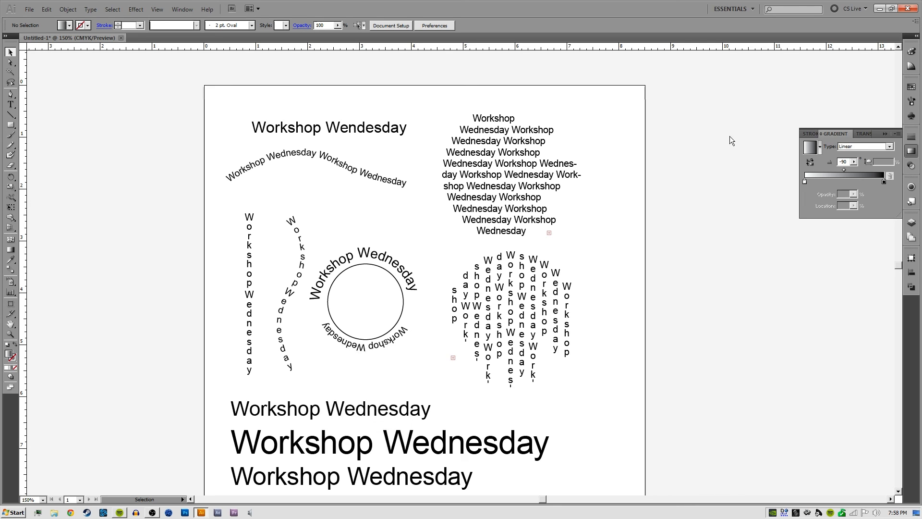
{"action": "key", "text": "ctrl+t"}
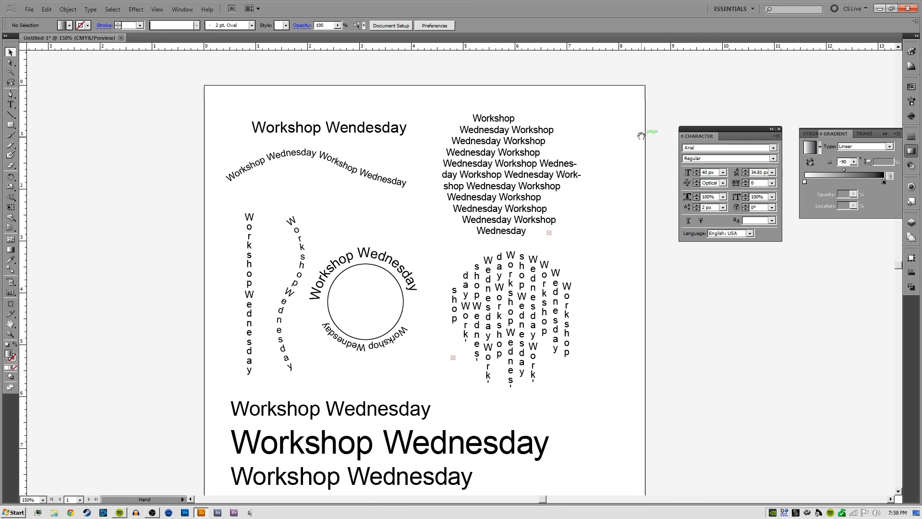
{"action": "left_click_drag", "start_coordinate": [644, 143], "coordinate": [613, 104]}
{"action": "scroll", "coordinate": [556, 215], "scroll_direction": "down", "scroll_amount": 5}
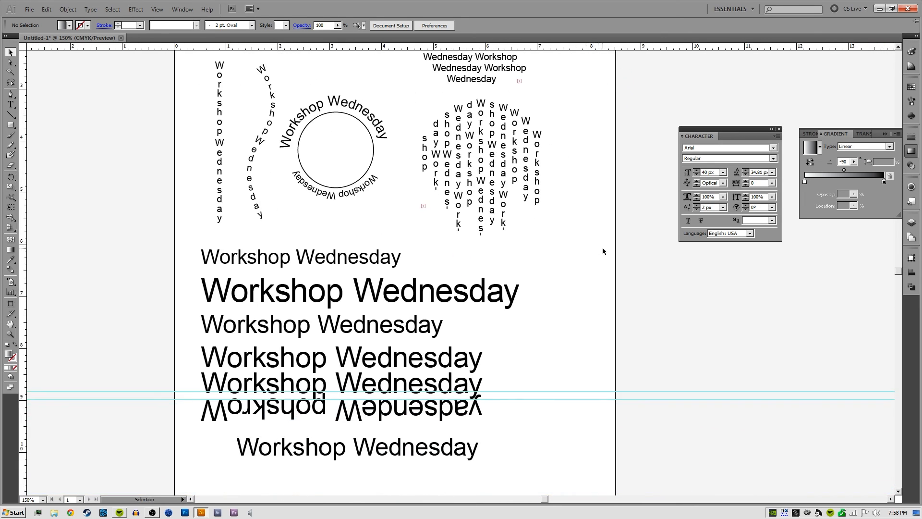